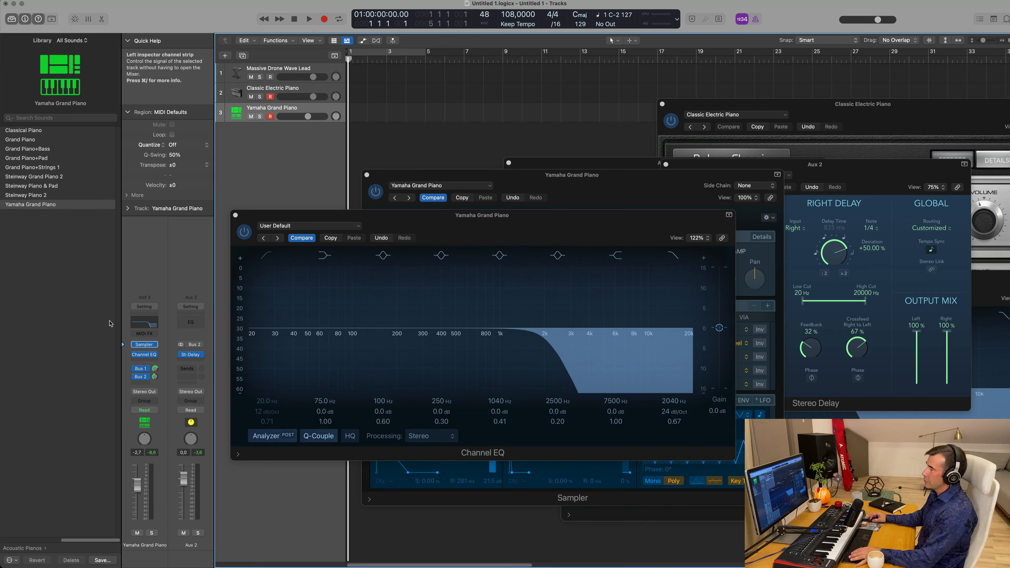
Load the user channel strip setting Mastering Rack SW on the Stereo Output channel
left_click(191, 306)
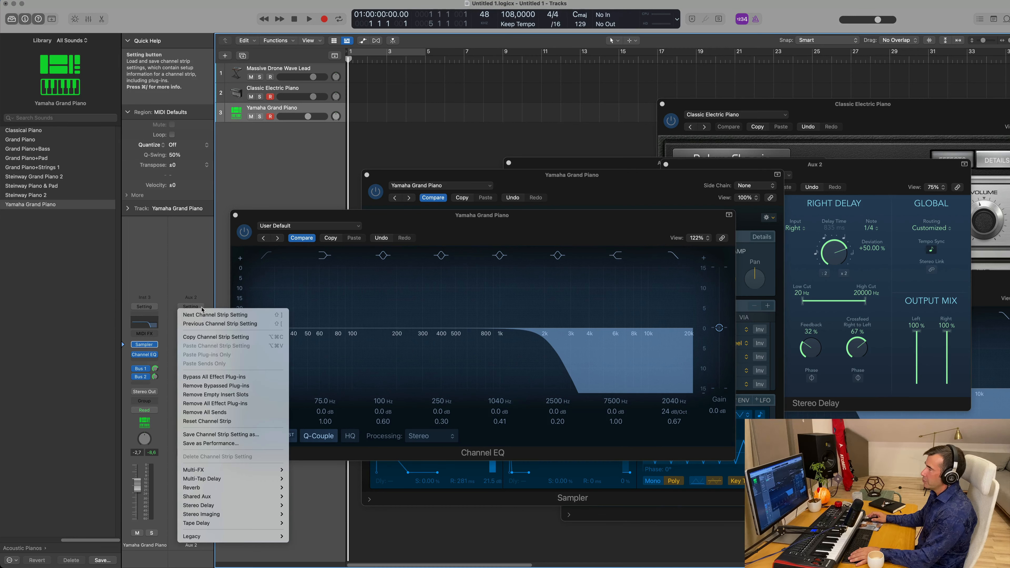
left_click(215, 255)
left_click(278, 69)
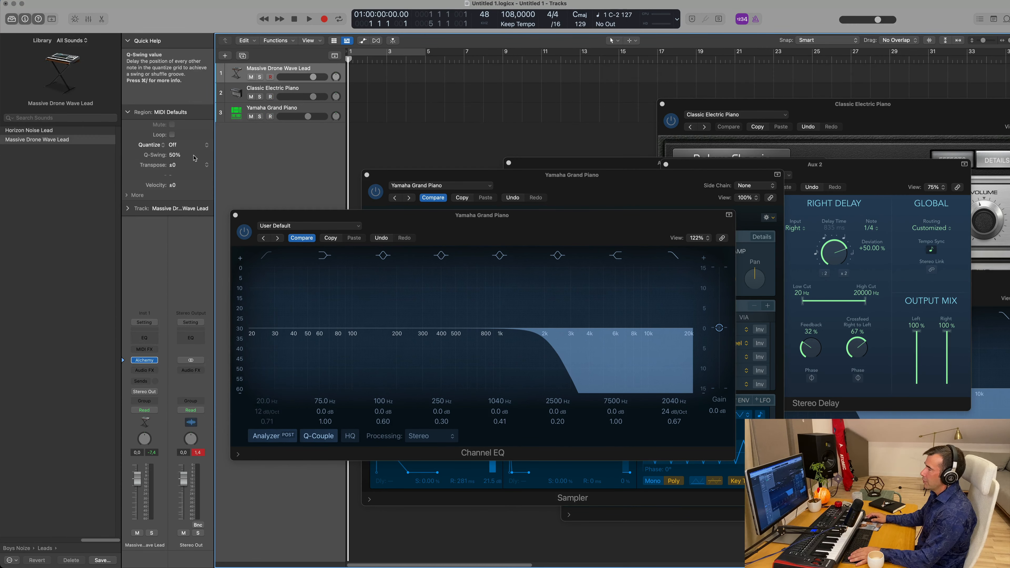
left_click(190, 322)
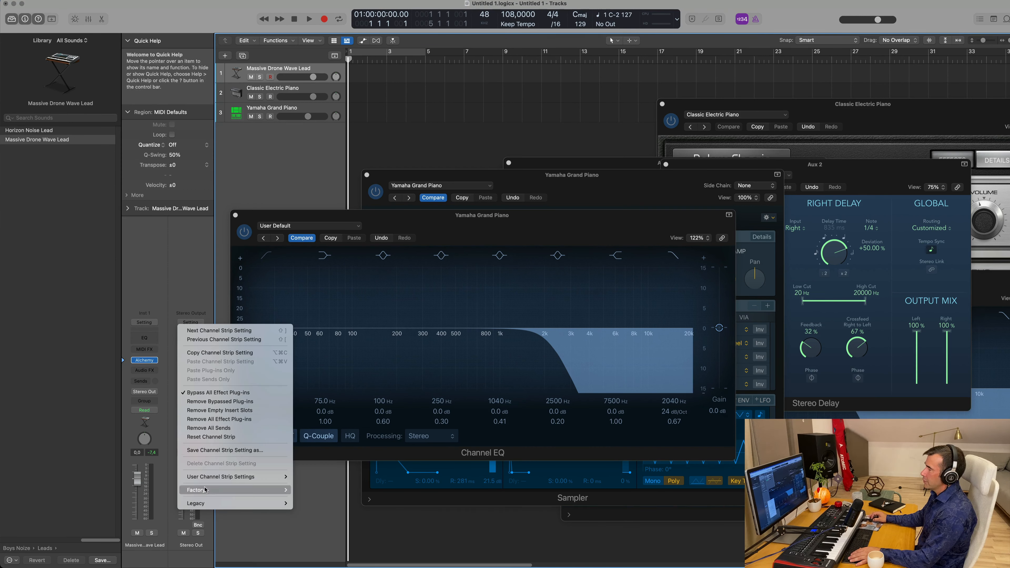
mouse_move(239, 476)
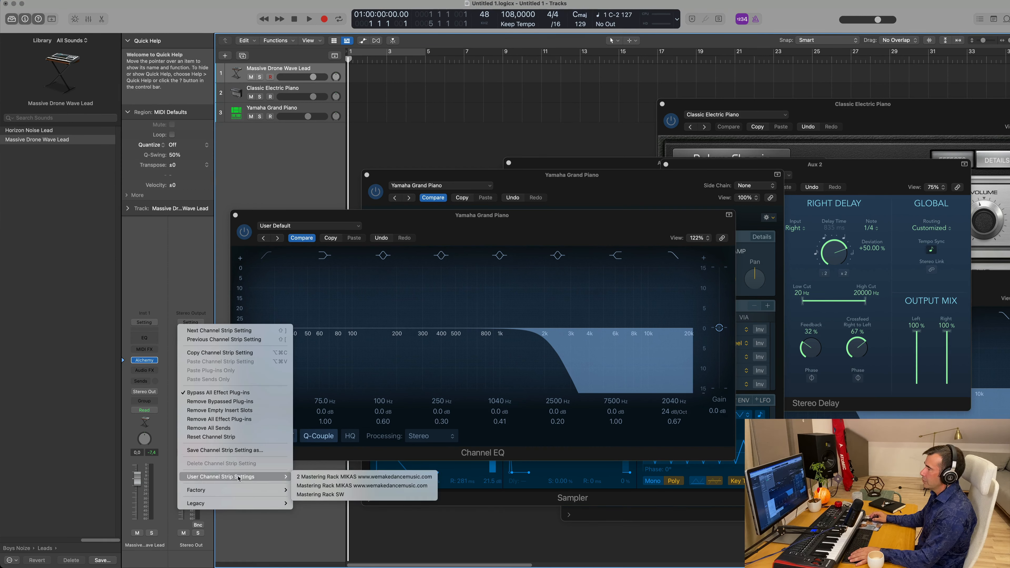
left_click(320, 494)
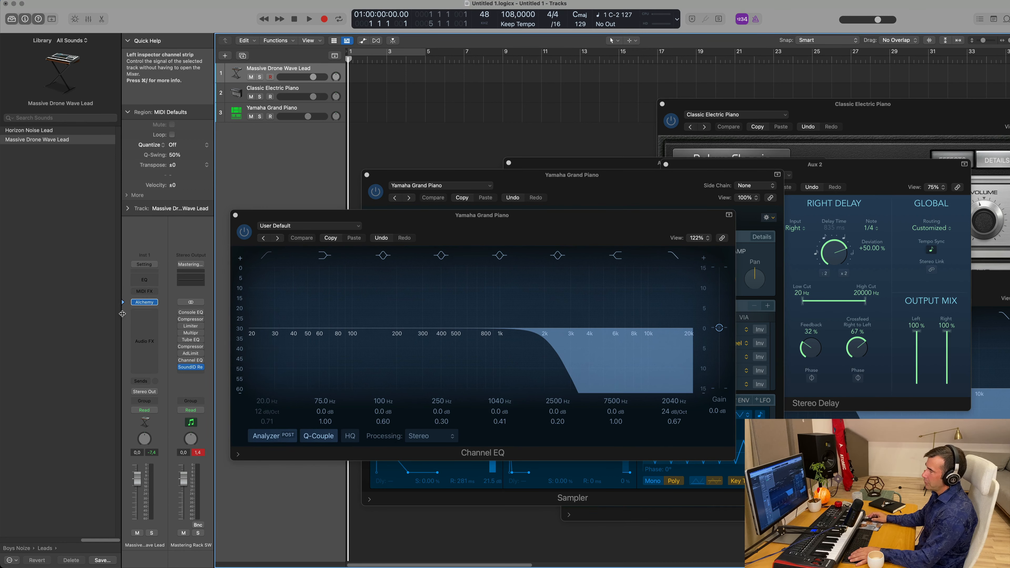
Open the SoundID Reference plug-in on the output channel and switch its profile to the Audio-Technica ATH-M70X headphones
left_click(191, 368)
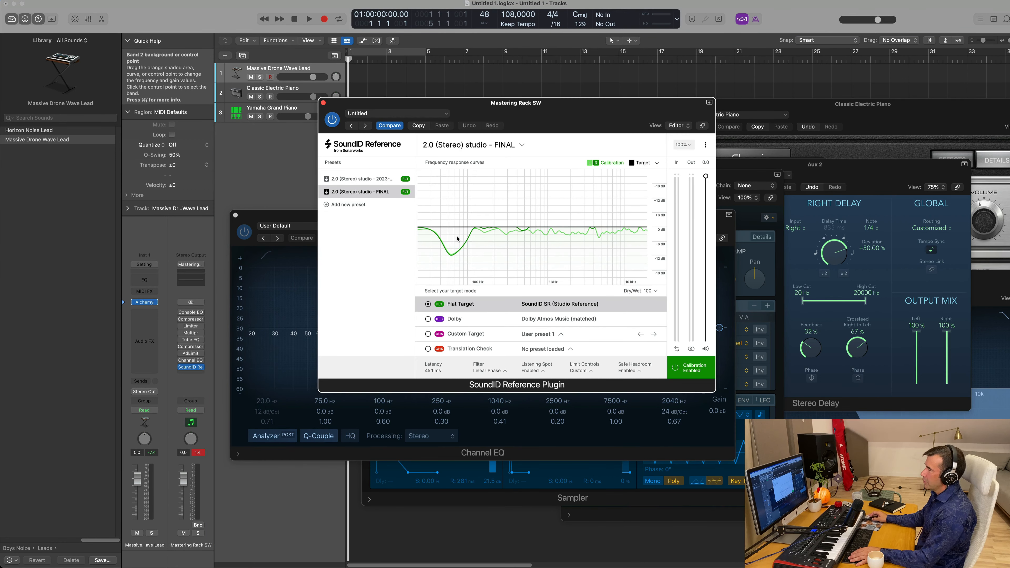
left_click(509, 145)
left_click(489, 205)
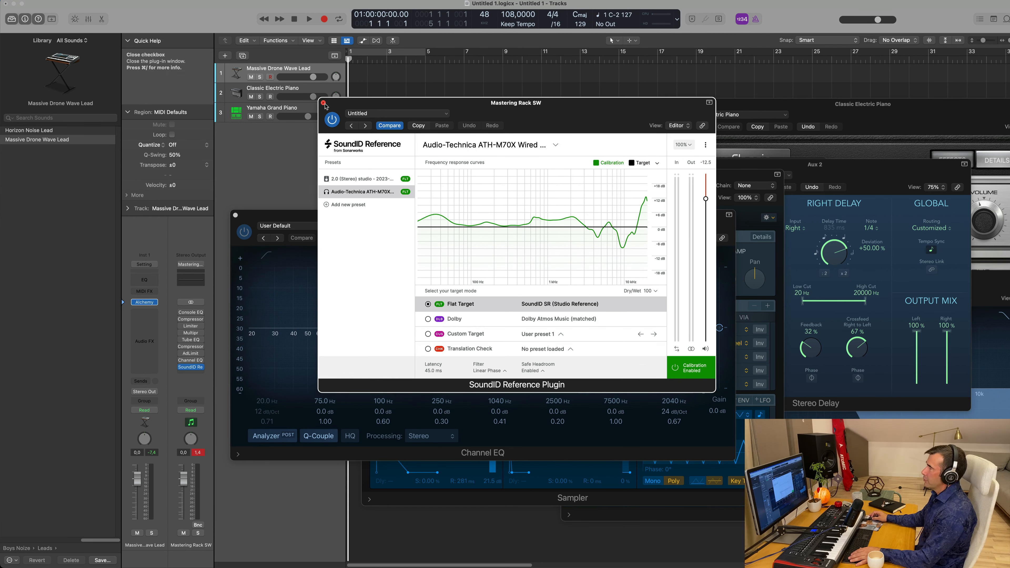
Disable Safe Headroom in SoundID Reference and close the plug-in window
left_click(537, 371)
left_click(436, 336)
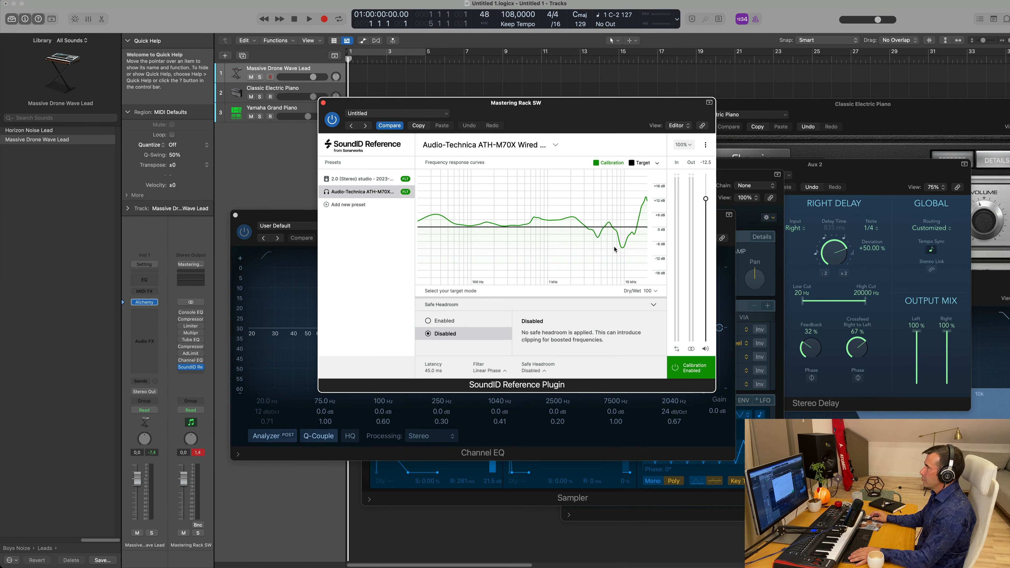
left_click_drag(644, 104, 731, 100)
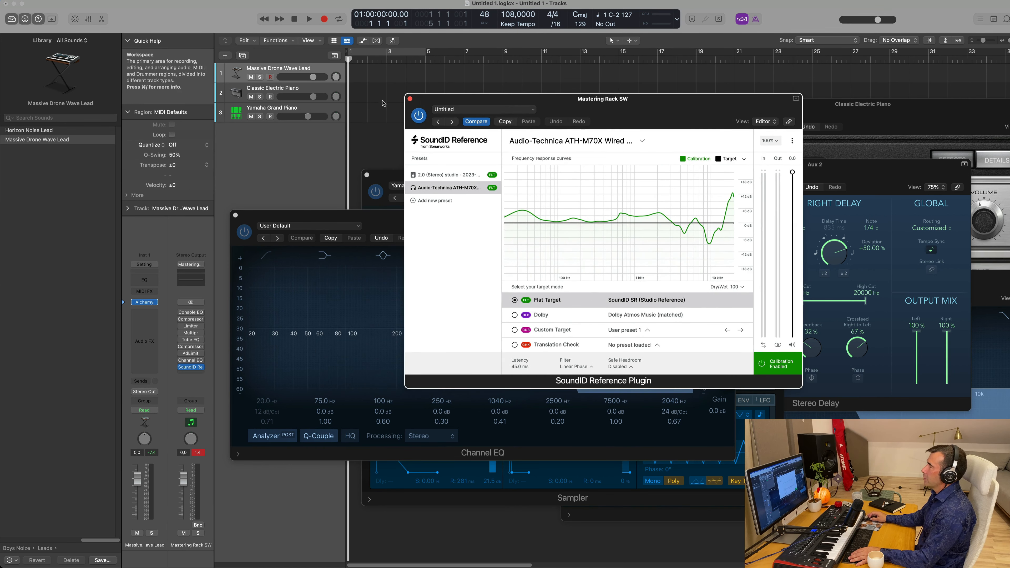
left_click(411, 99)
Select the Classic Electric Piano track and also arm the Yamaha Grand Piano track for recording
left_click_drag(452, 215, 521, 207)
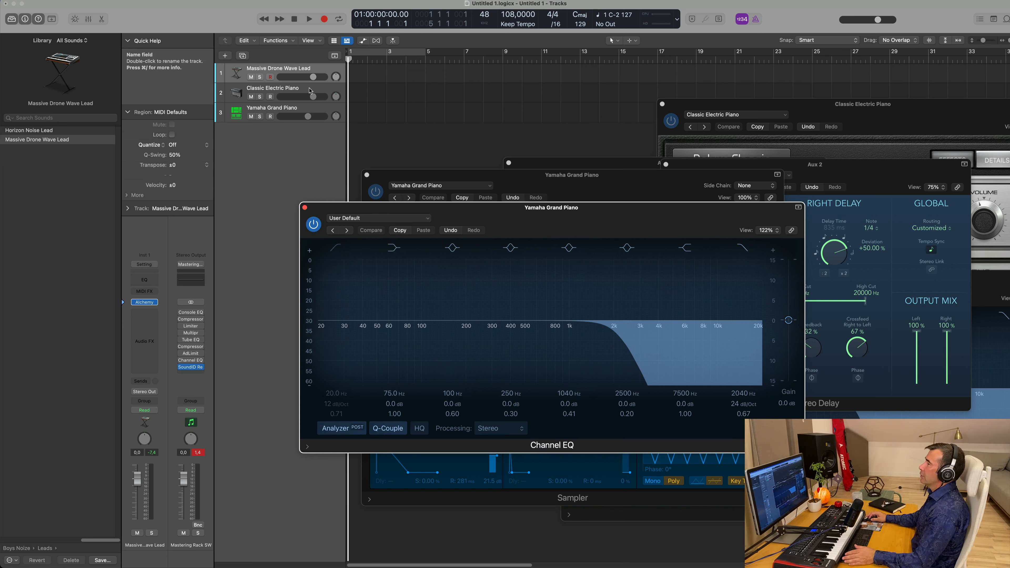
left_click(279, 93)
left_click(271, 117)
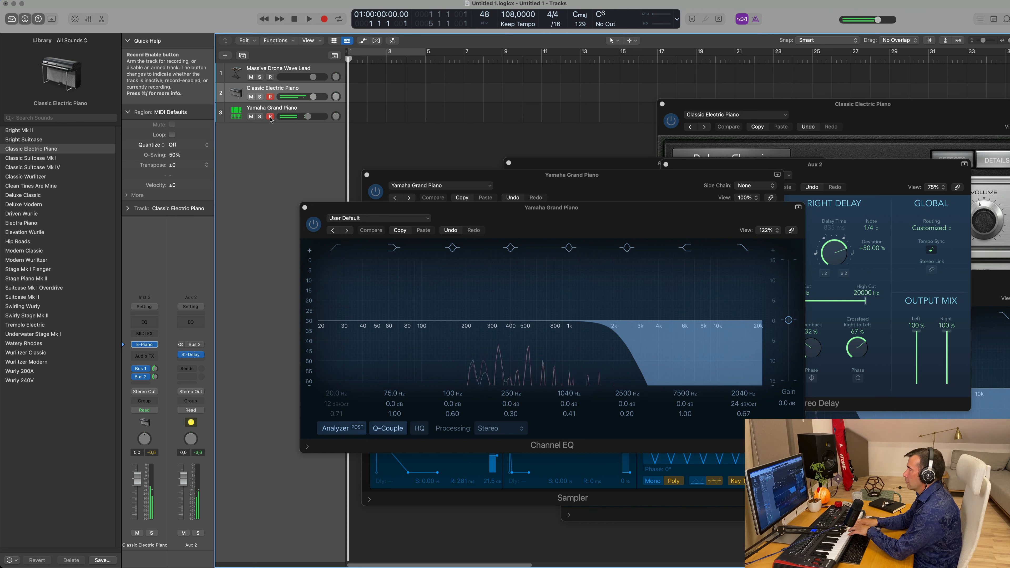
Set a cycle range from bar 1 to bar 9 and record an eight-bar chord part on both piano tracks
key("space")
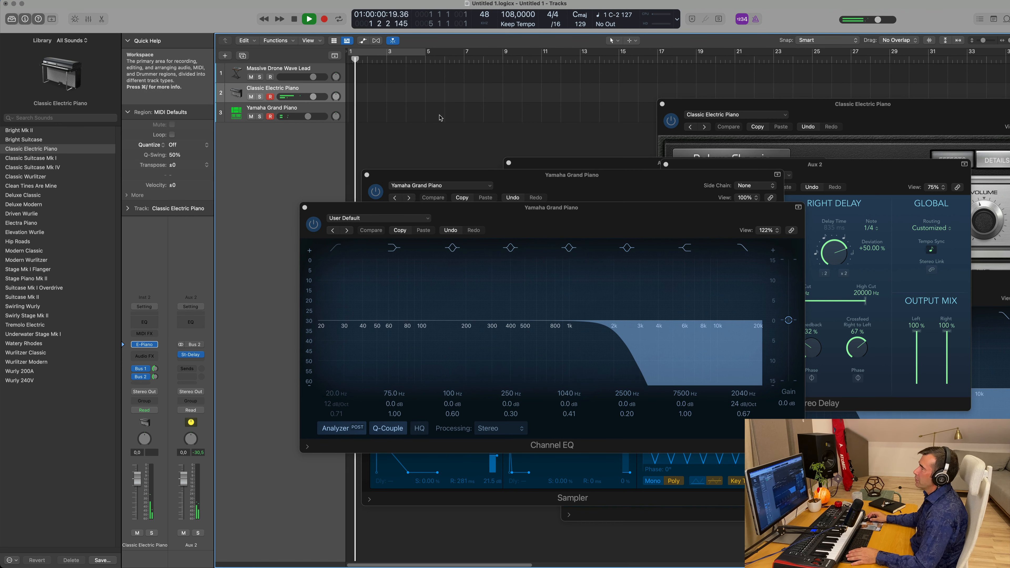
left_click(422, 52)
left_click_drag(424, 55, 505, 59)
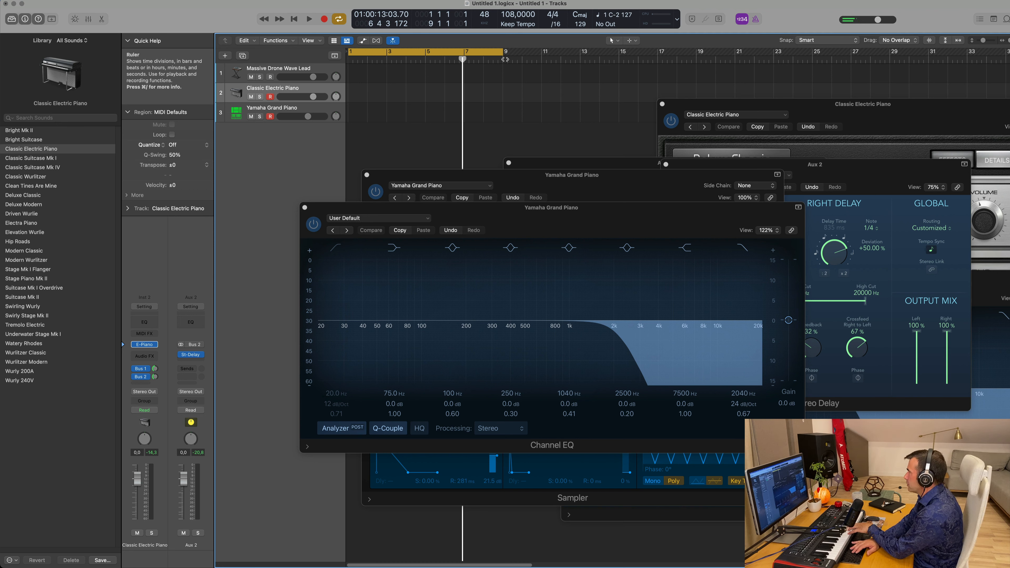
key("space")
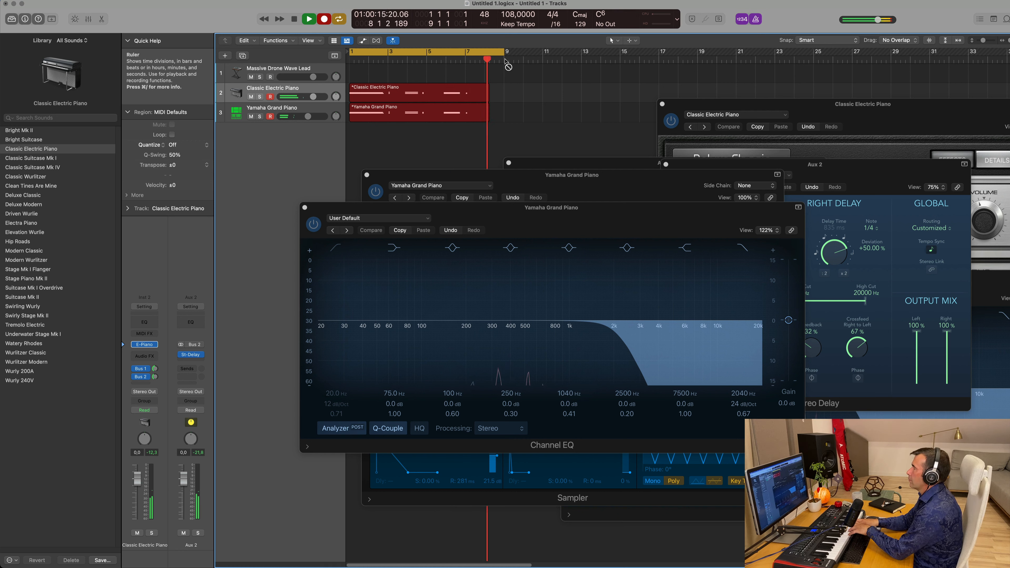
key("space")
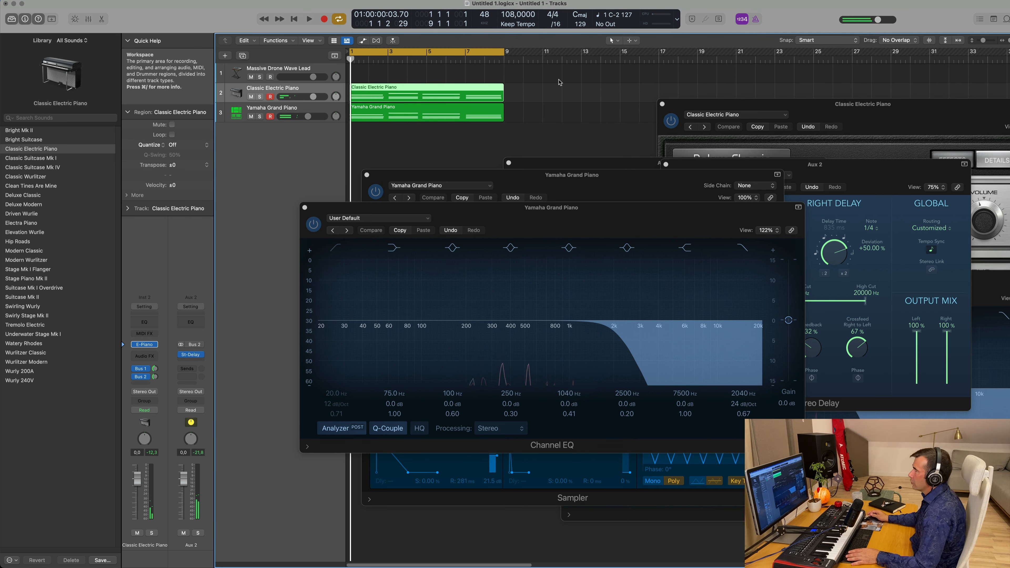
Select the two recorded piano regions and open them together in the Piano Roll
scroll(560, 82, "right", 1)
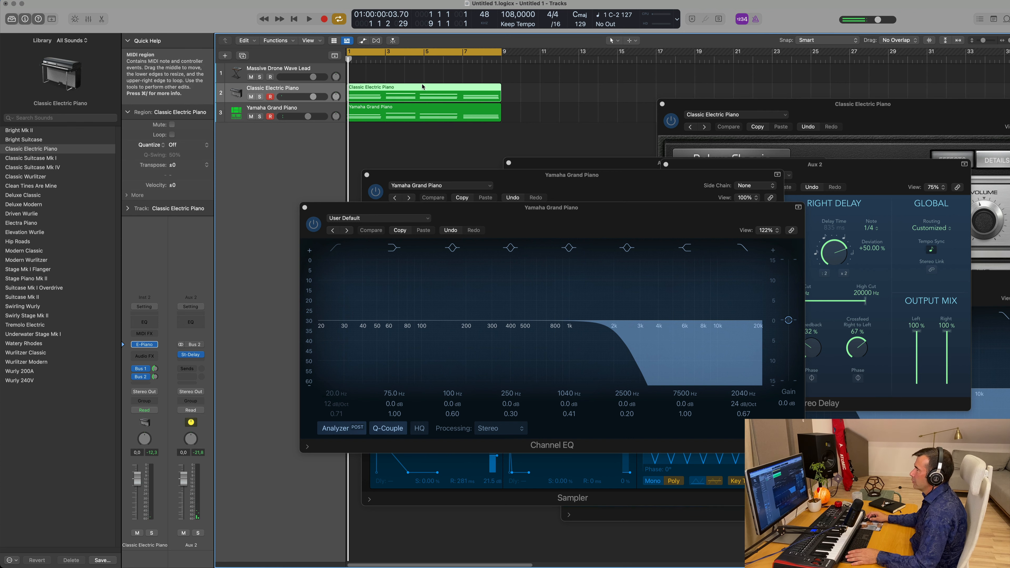
left_click_drag(534, 82, 408, 134)
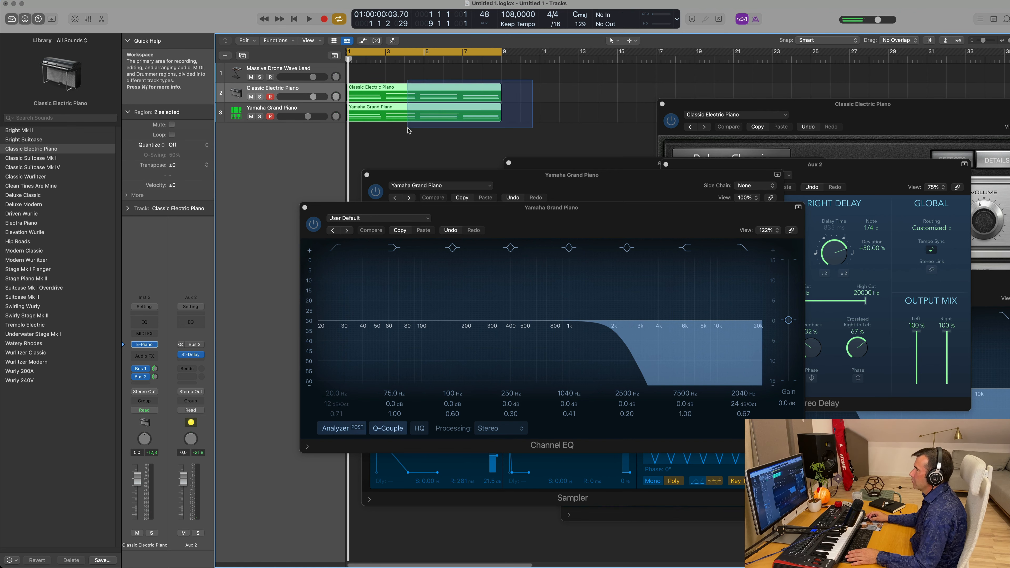
double_click(416, 90)
Move the Channel EQ, Sampler and SilverVerb windows aside and enlarge the Piano Roll editor
left_click_drag(336, 208, 680, 76)
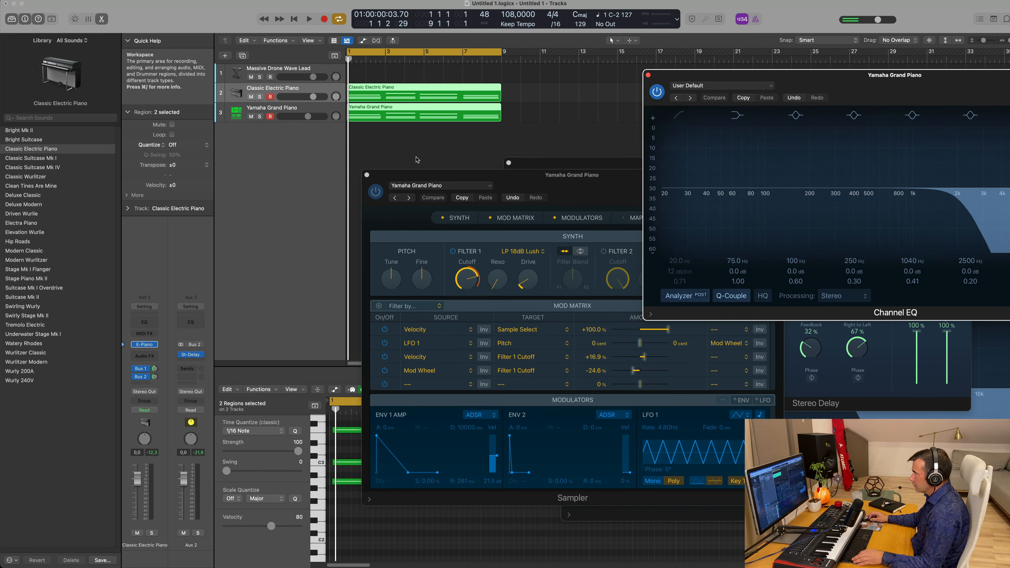
left_click_drag(431, 173, 731, 62)
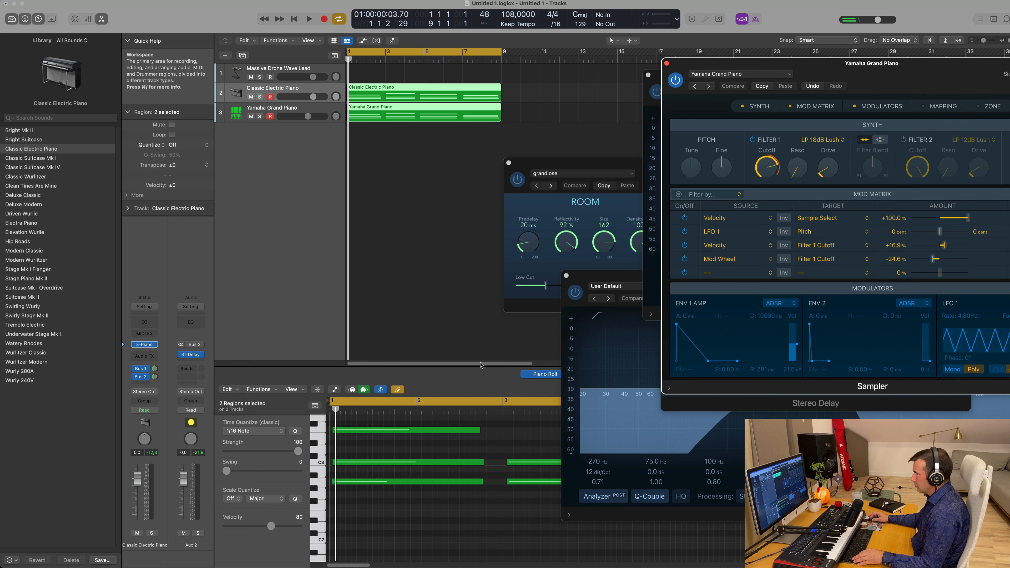
left_click(444, 371)
left_click_drag(504, 367, 486, 191)
left_click_drag(590, 164, 887, 126)
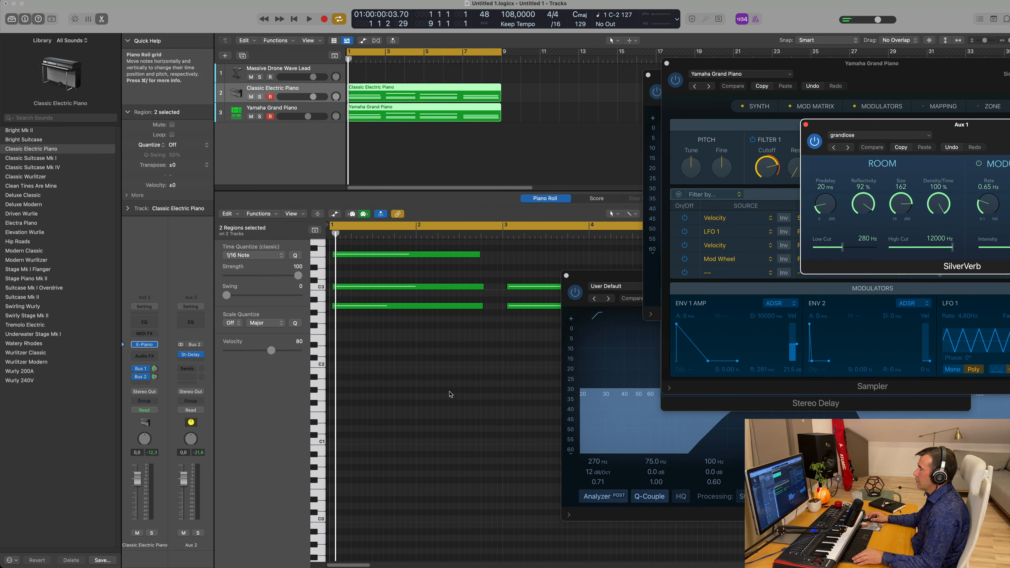
Select the notes of the third chord in both regions and shift them later to about bar 5
key("z")
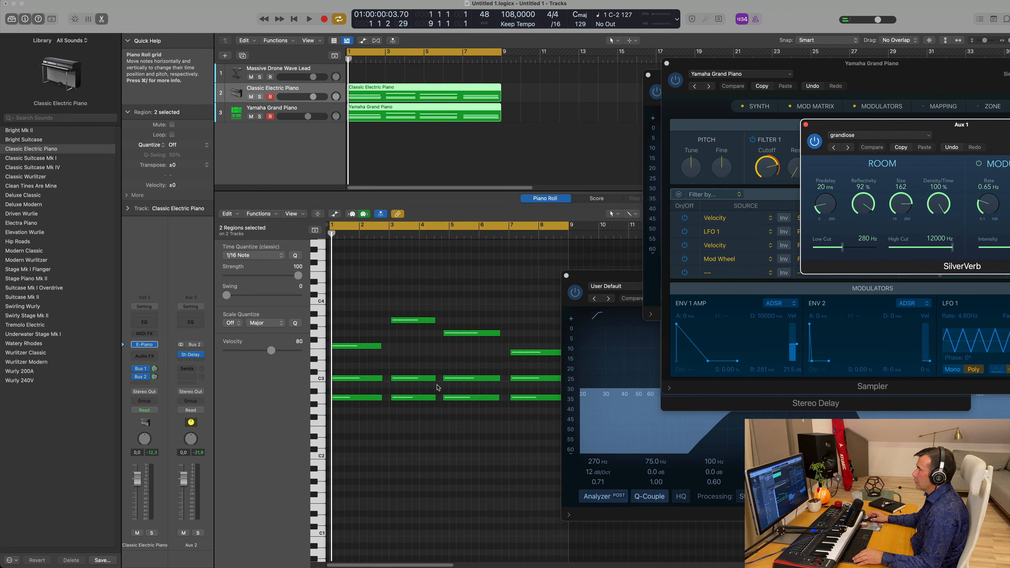
scroll(413, 367, "down", 2)
scroll(412, 367, "up", 2)
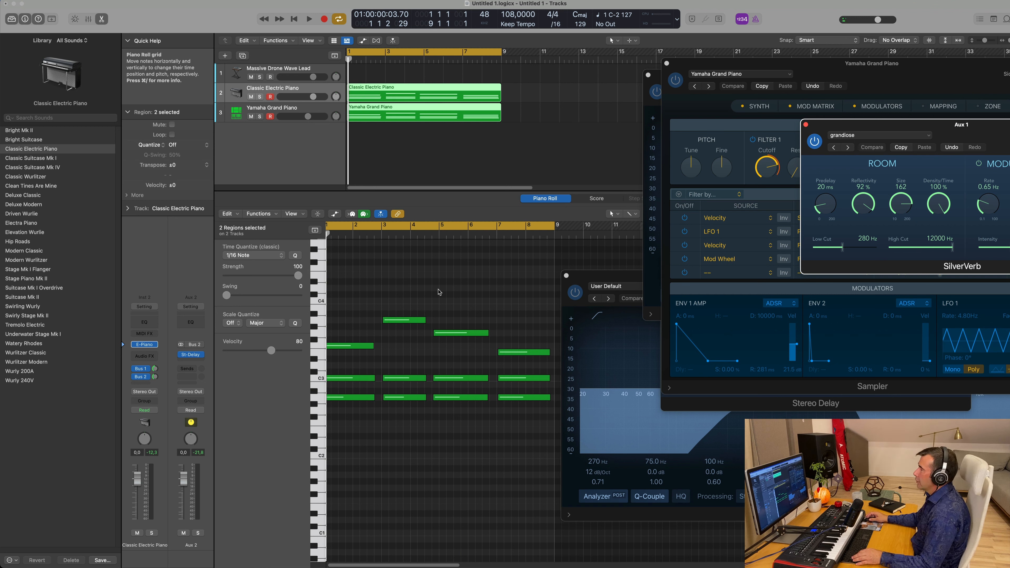
left_click_drag(448, 287, 448, 399)
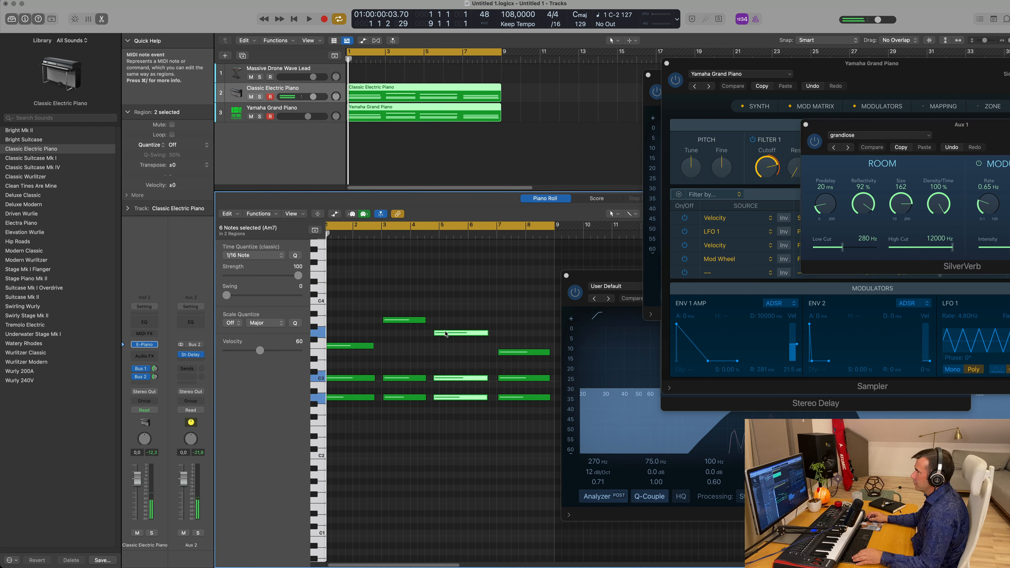
left_click_drag(446, 334, 510, 335)
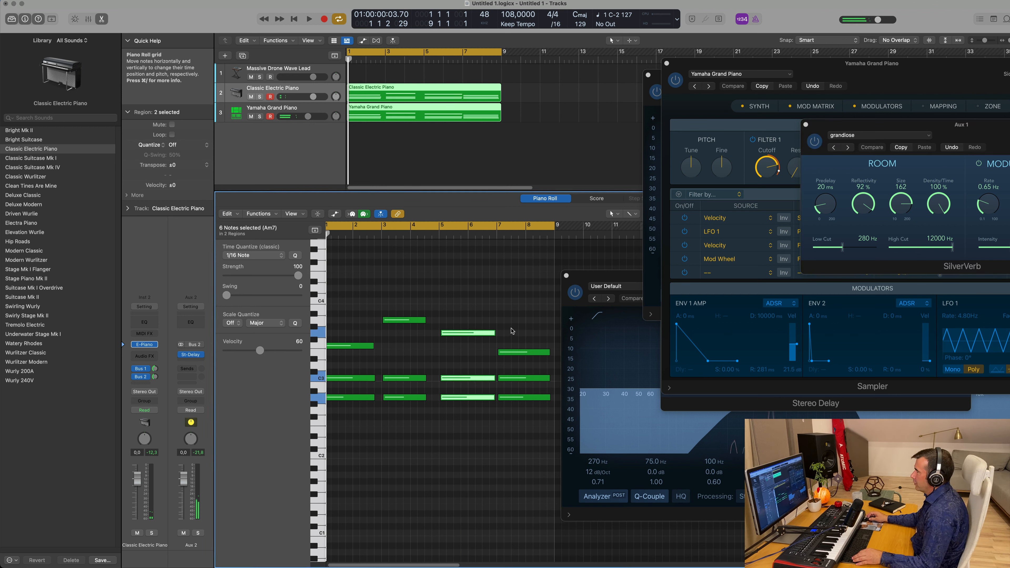
Select the second chord's notes and align their start with bar 3
key("super+a")
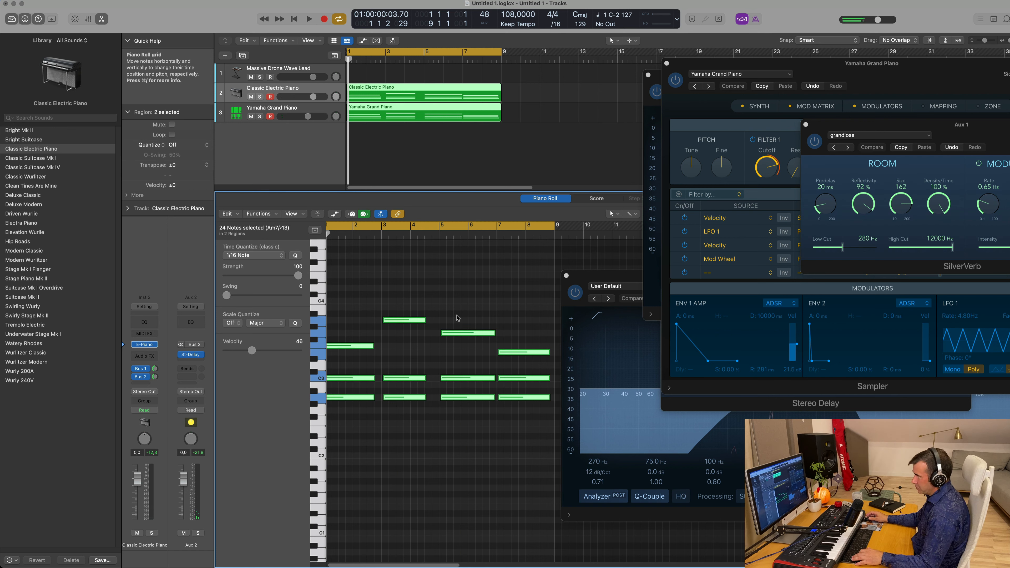
key("super+Right")
key("super+Right")
left_click_drag(451, 309, 452, 447)
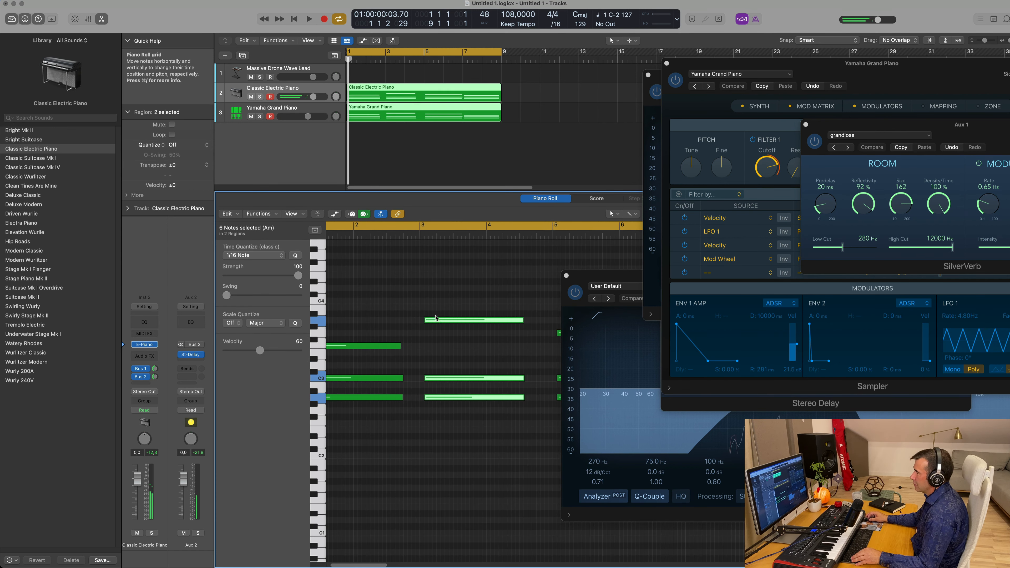
key("super+Left")
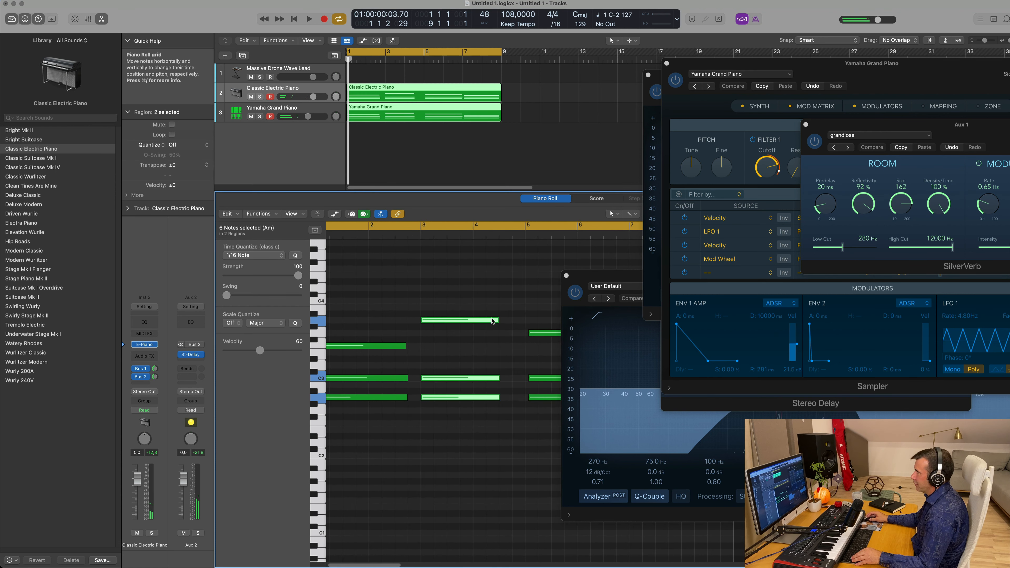
Select the third chord's notes and nudge them slightly earlier so they start on bar 5
scroll(526, 313, "right", 3)
left_click_drag(523, 305, 518, 403)
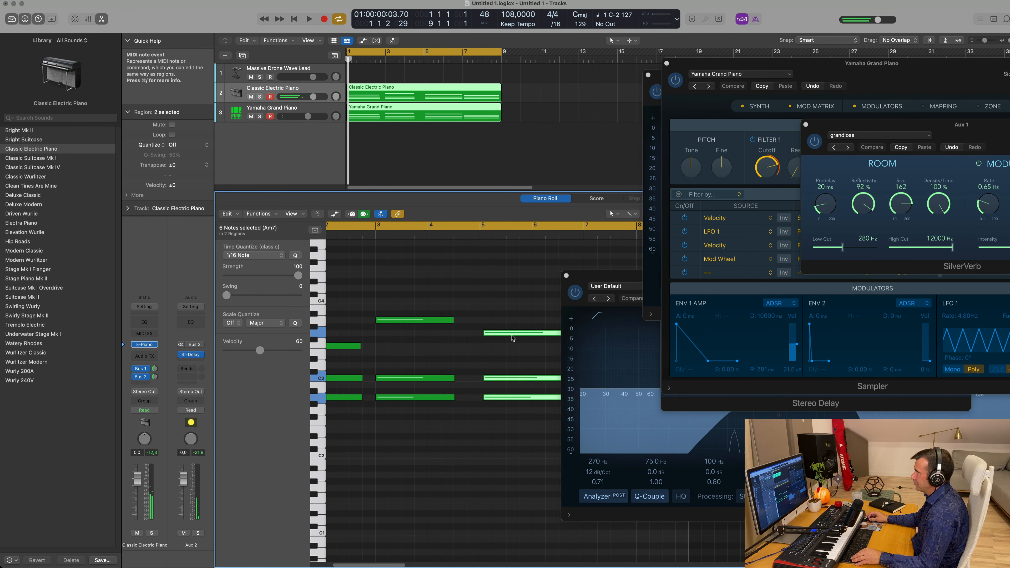
left_click_drag(511, 334, 507, 335)
key("super+Left")
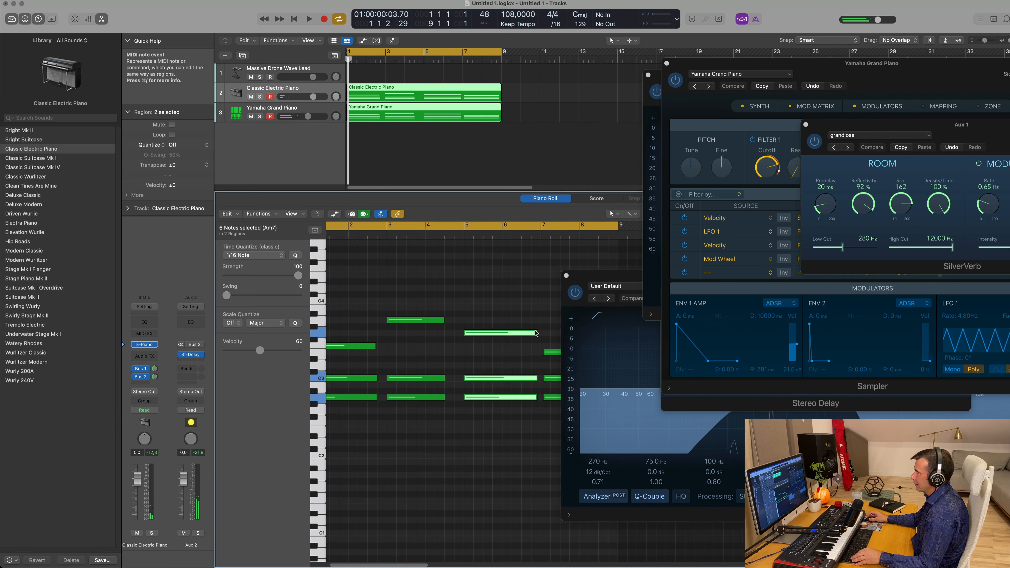
Select the fourth chord's notes and align their start with bar 7
scroll(543, 338, "right", 1)
left_click_drag(552, 413, 542, 354)
Play back the cycle and lengthen the second chord's notes slightly toward bar 5
key("space")
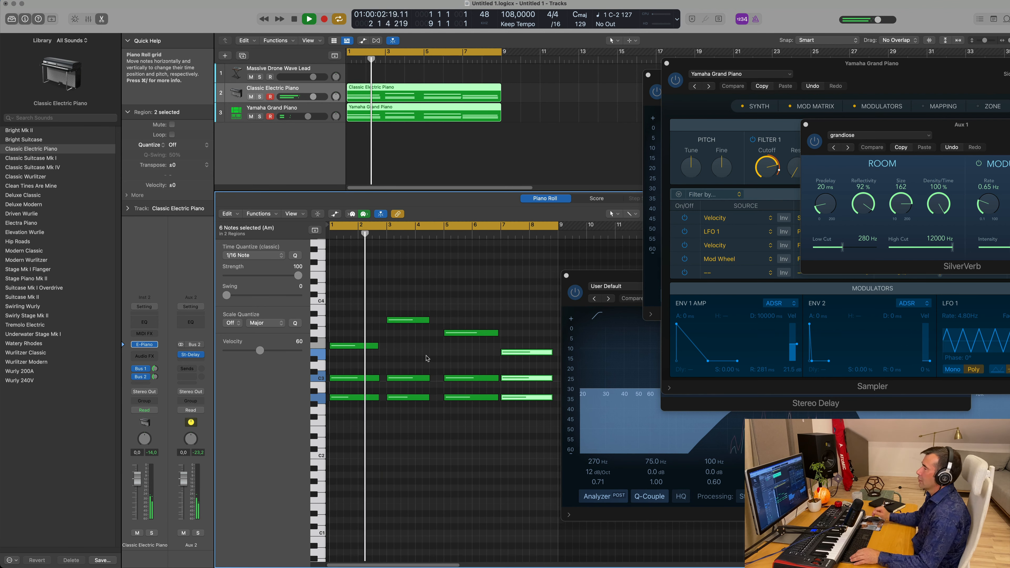
scroll(415, 358, "up", 5)
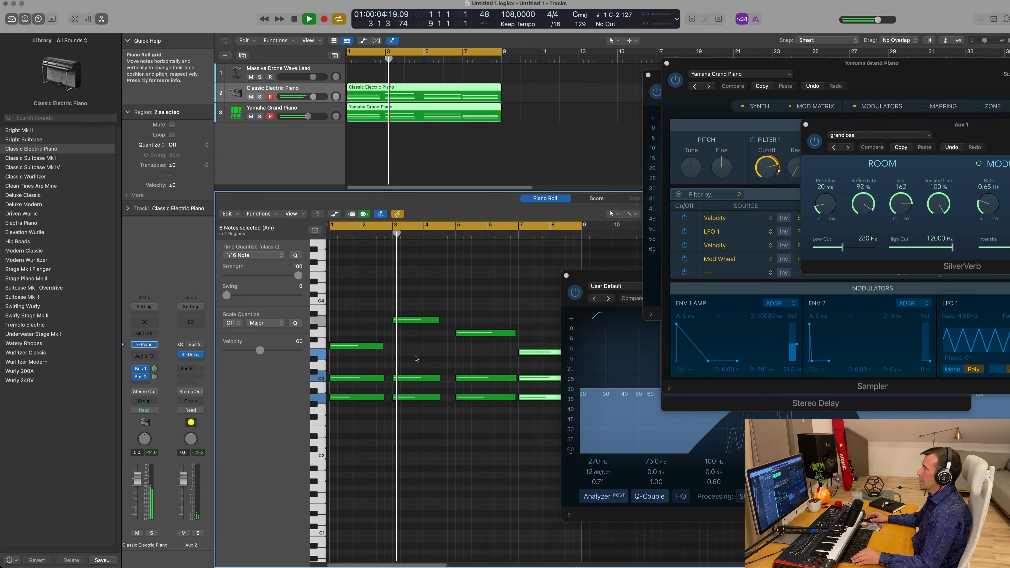
left_click_drag(462, 288, 436, 406)
scroll(440, 321, "left", 5)
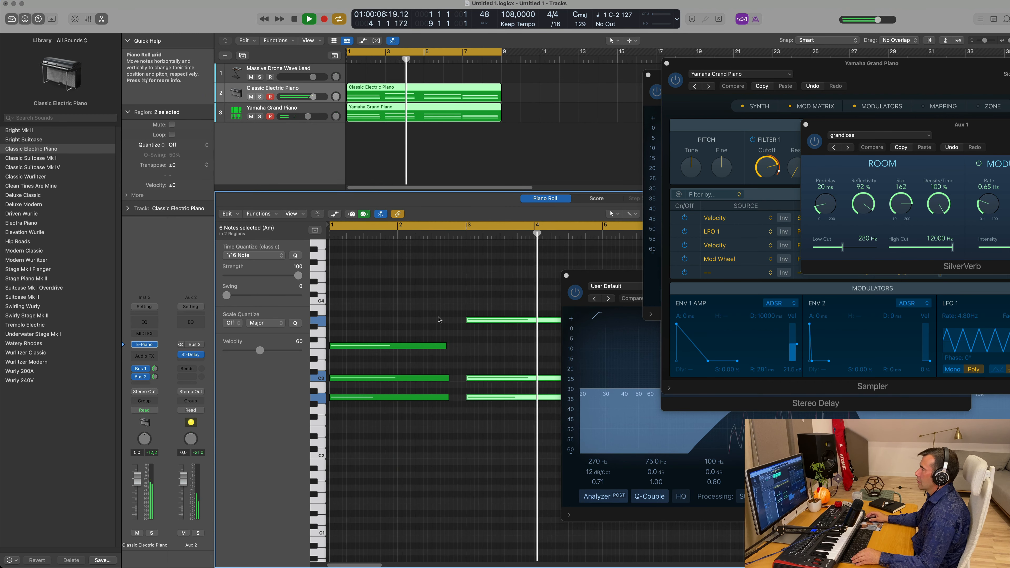
scroll(499, 331, "down", 3)
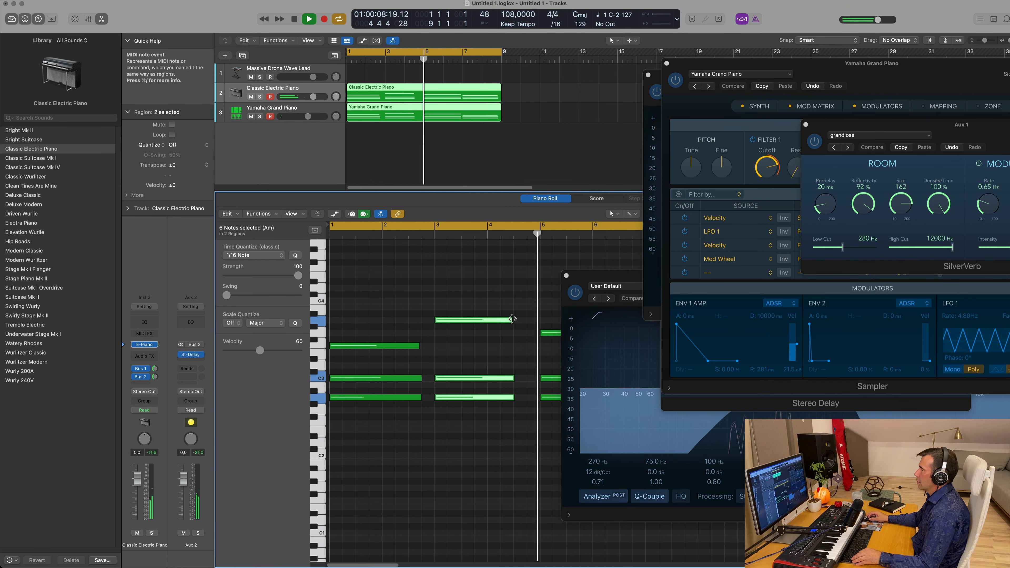
left_click_drag(512, 320, 523, 321)
Select the third chord's notes and shorten them so they end with a gap before bar 7
scroll(512, 342, "down", 5)
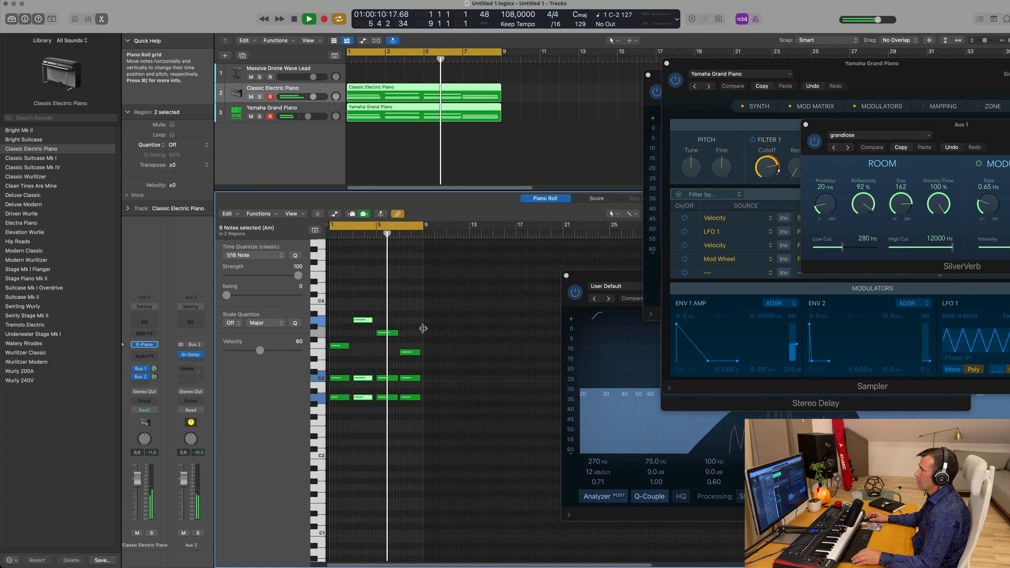
scroll(421, 329, "up", 5)
scroll(420, 328, "up", 2)
left_click_drag(421, 327, 399, 403)
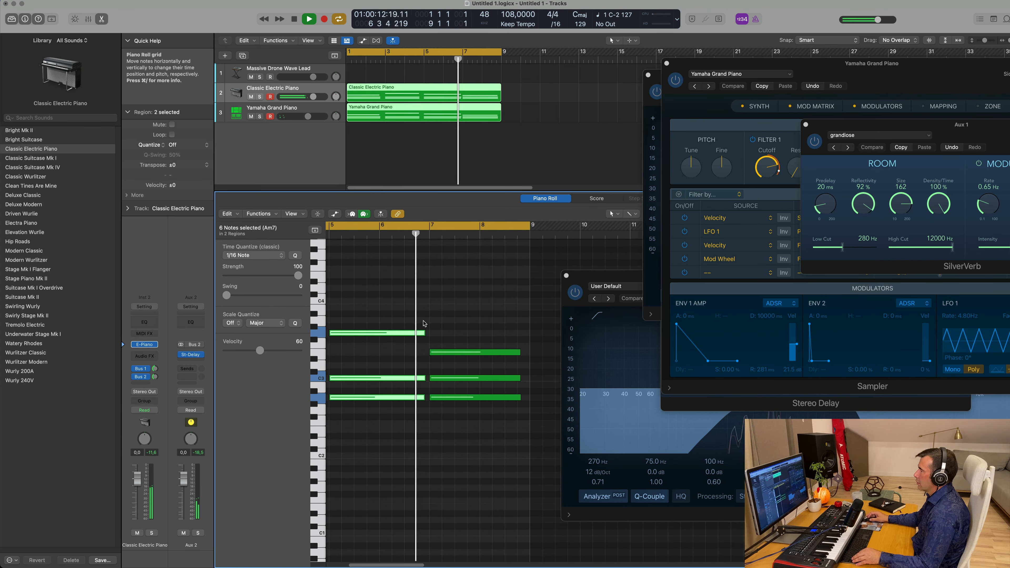
left_click_drag(423, 335, 415, 337)
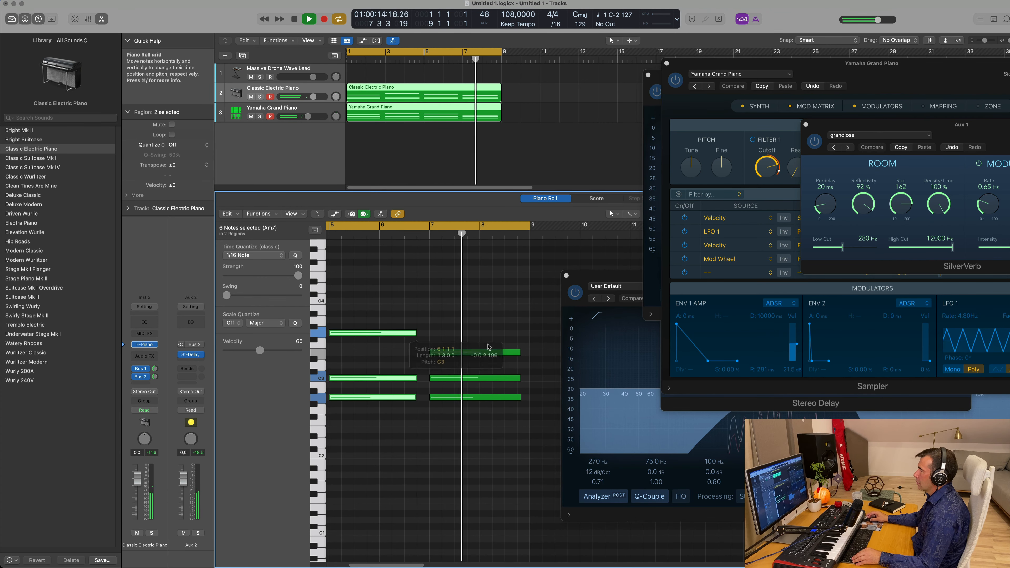
Select the fourth chord's notes, shorten them slightly before bar 9, and replay the cycle from the start
left_click_drag(507, 343, 501, 423)
left_click_drag(520, 350, 516, 351)
left_click(474, 331)
key("space")
key("space")
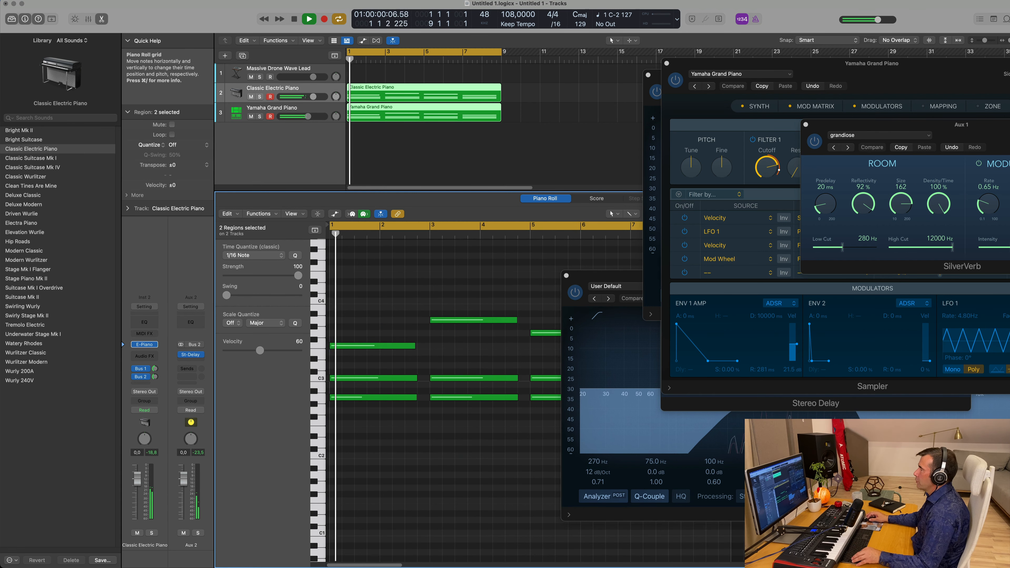
Duplicate the Yamaha Grand Piano track and copy its chord region onto the new track at bar 1
scroll(457, 325, "down", 5)
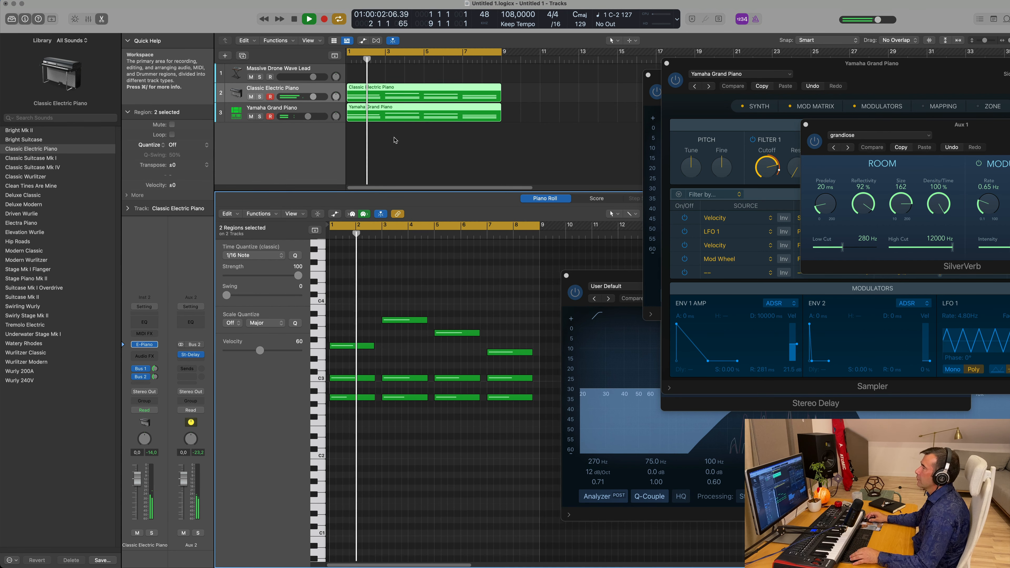
left_click(329, 161)
scroll(314, 171, "down", 2)
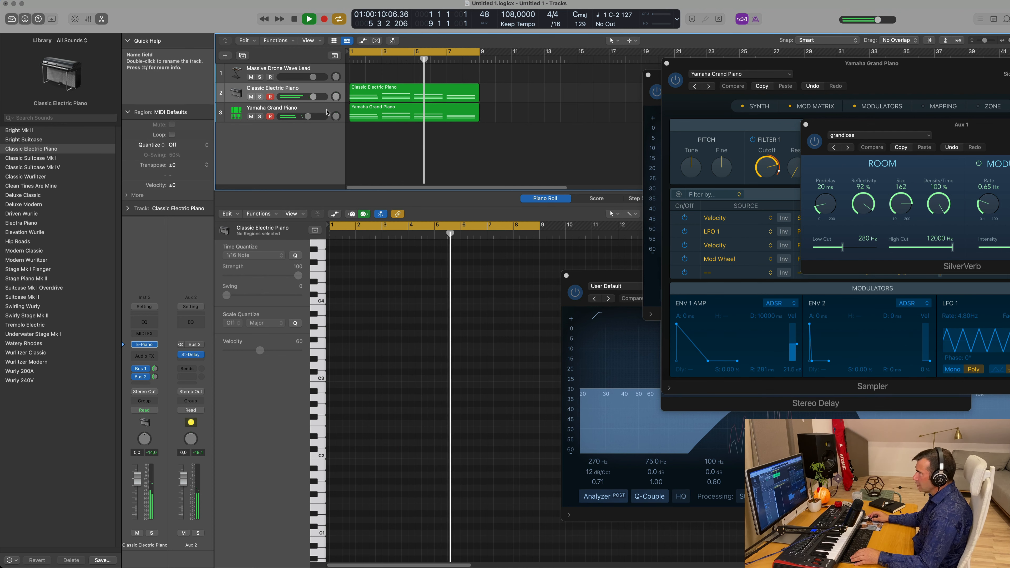
left_click(261, 109)
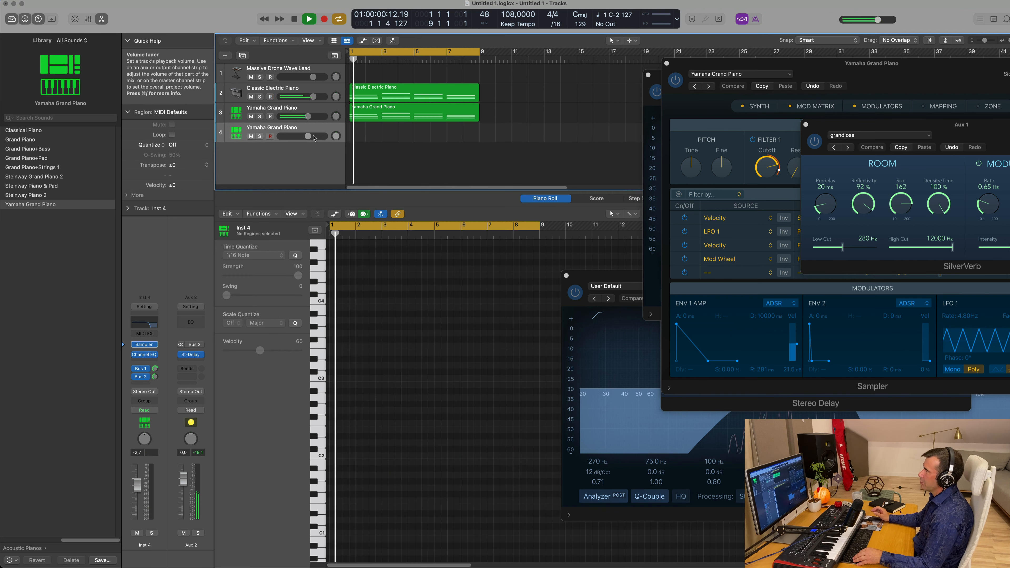
left_click_drag(399, 117, 399, 136)
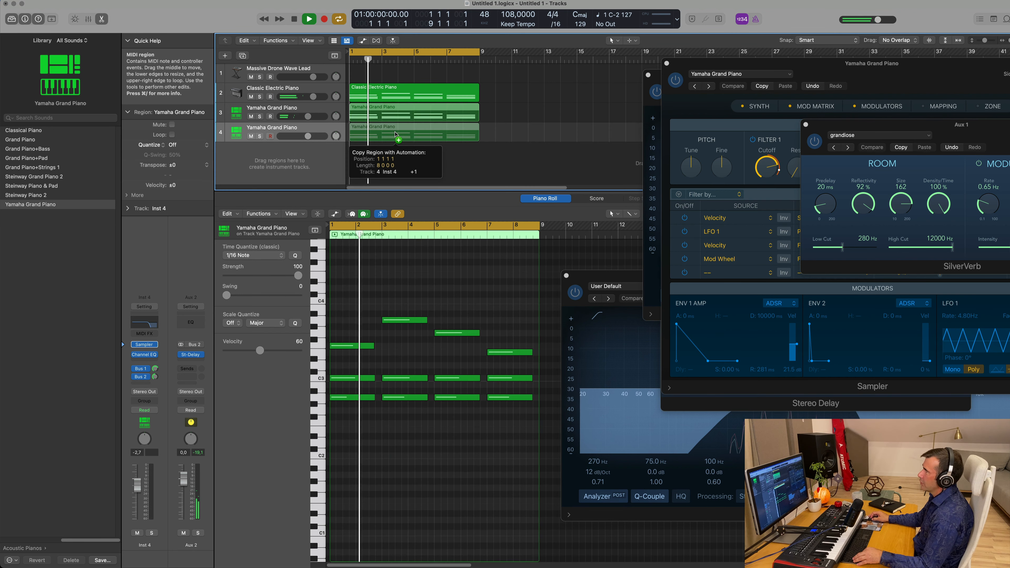
Delete the two lower voices from the copied region and transpose the remaining top notes down three octaves
left_click_drag(351, 363, 517, 445)
key("Delete")
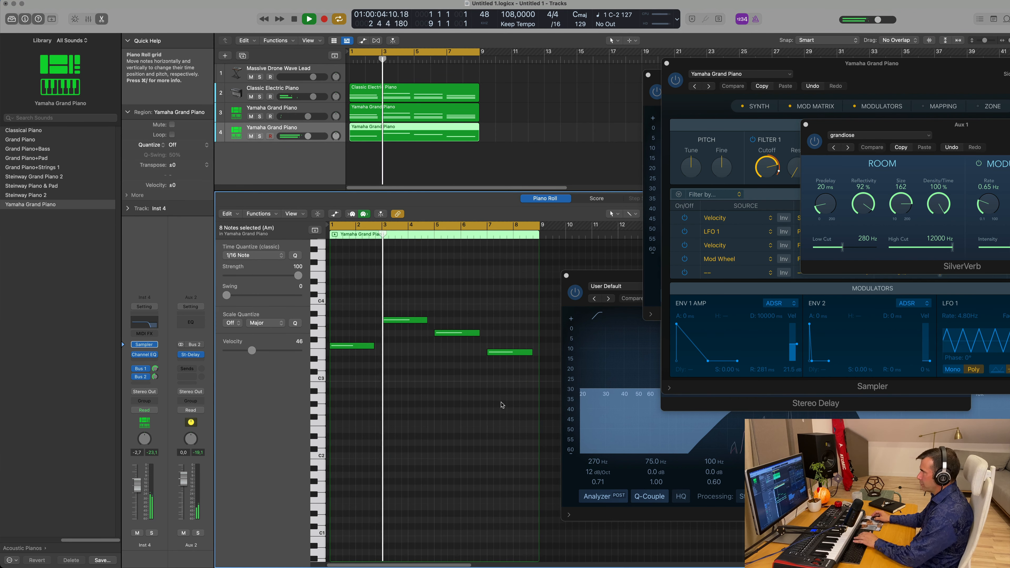
left_click_drag(344, 307, 544, 401)
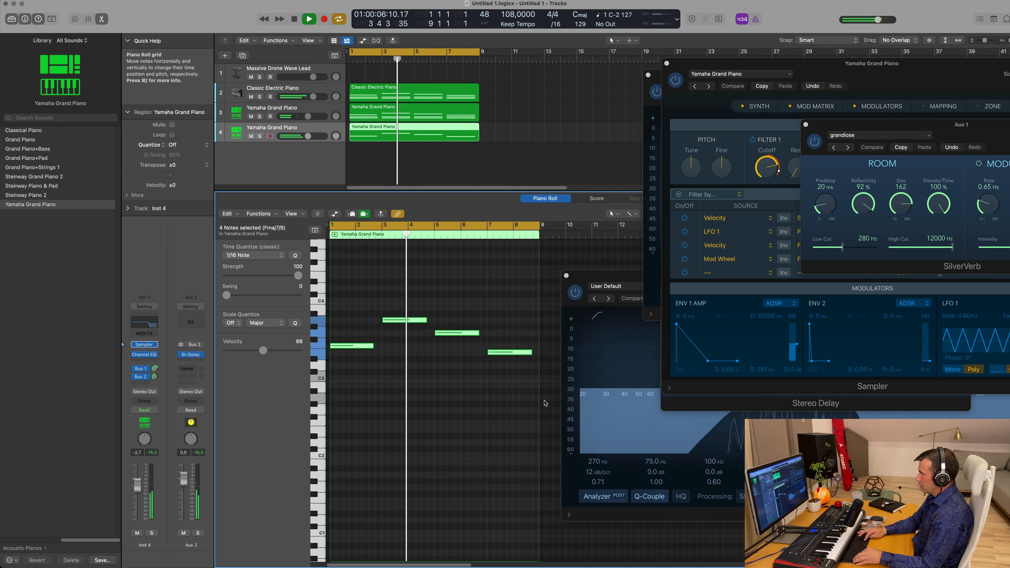
key("alt+shift+Down")
key("alt+shift+Down")
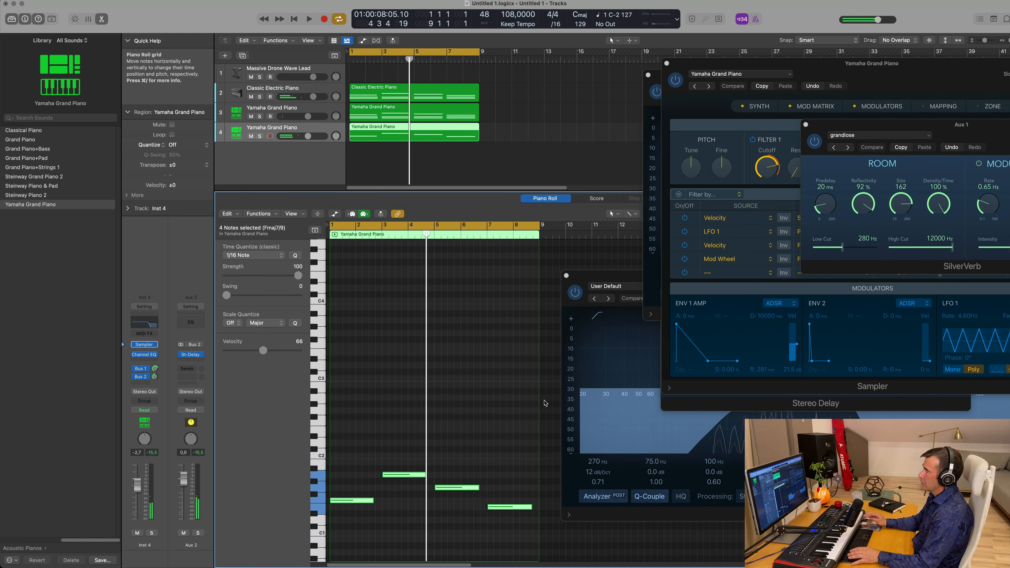
key("Return")
key("alt+shift+Down")
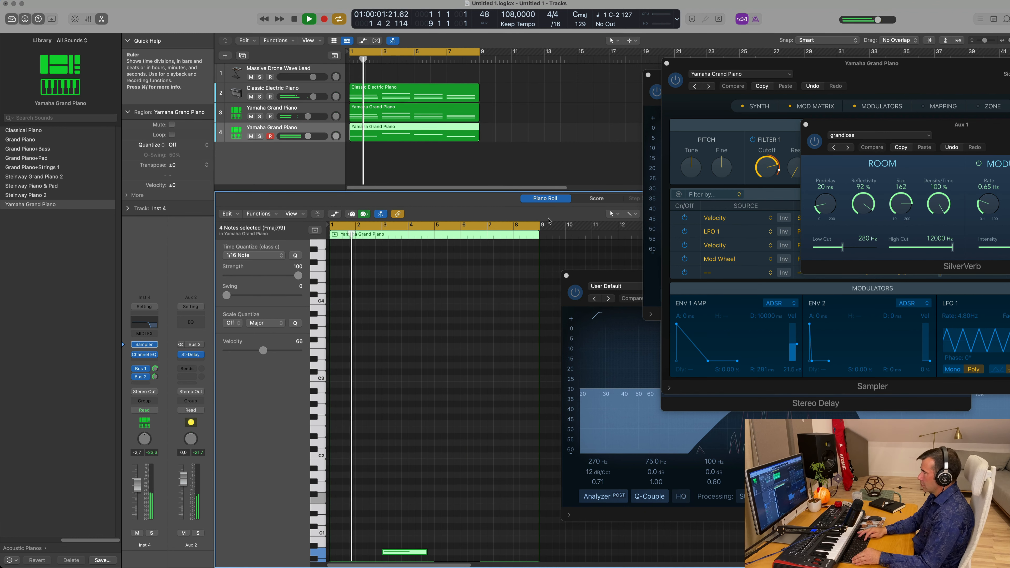
Play back the layered tracks and raise the fourth track's volume to -2.3 dB
key("Return")
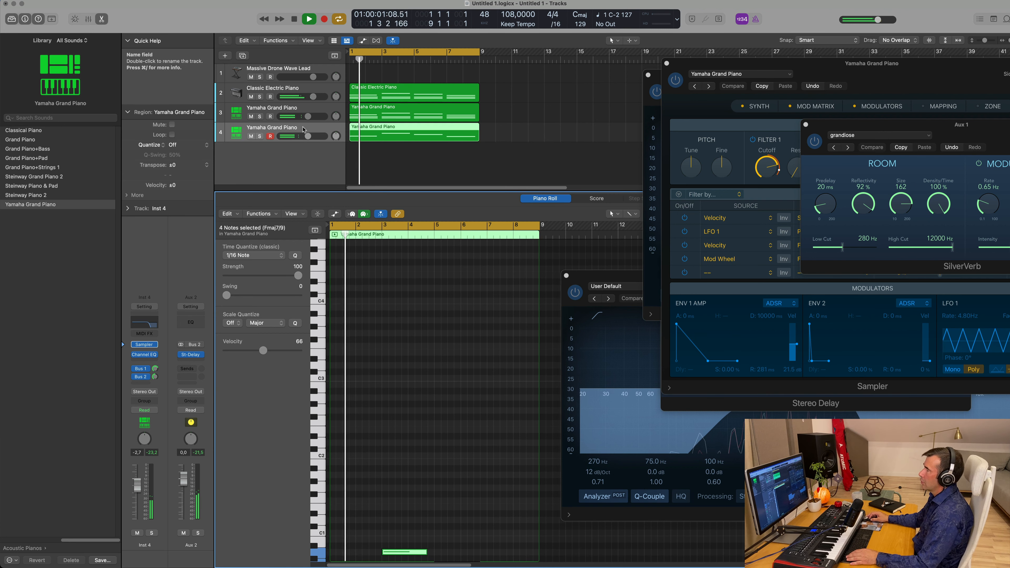
key("super+Left")
key("super+Left")
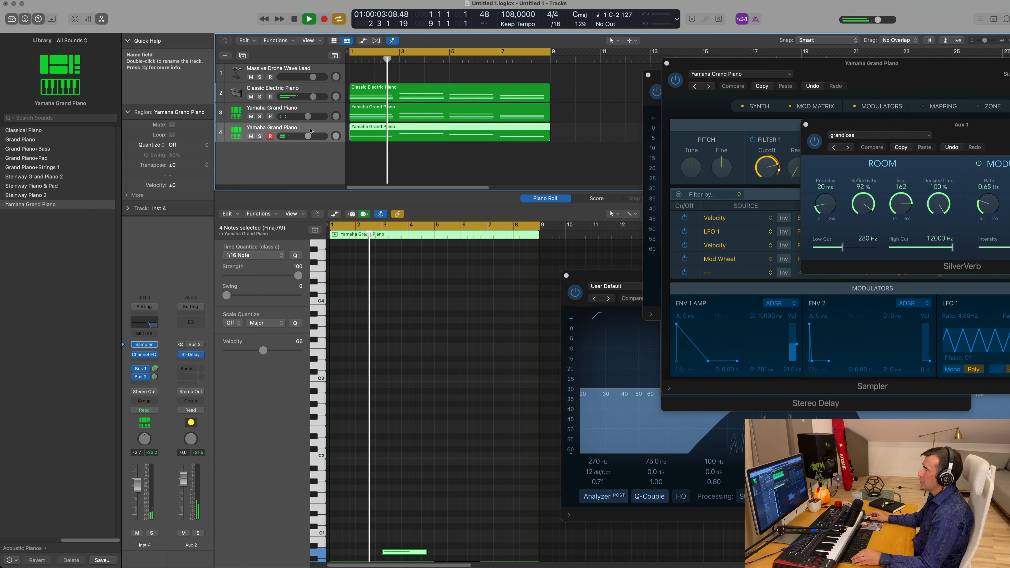
key("super+Left")
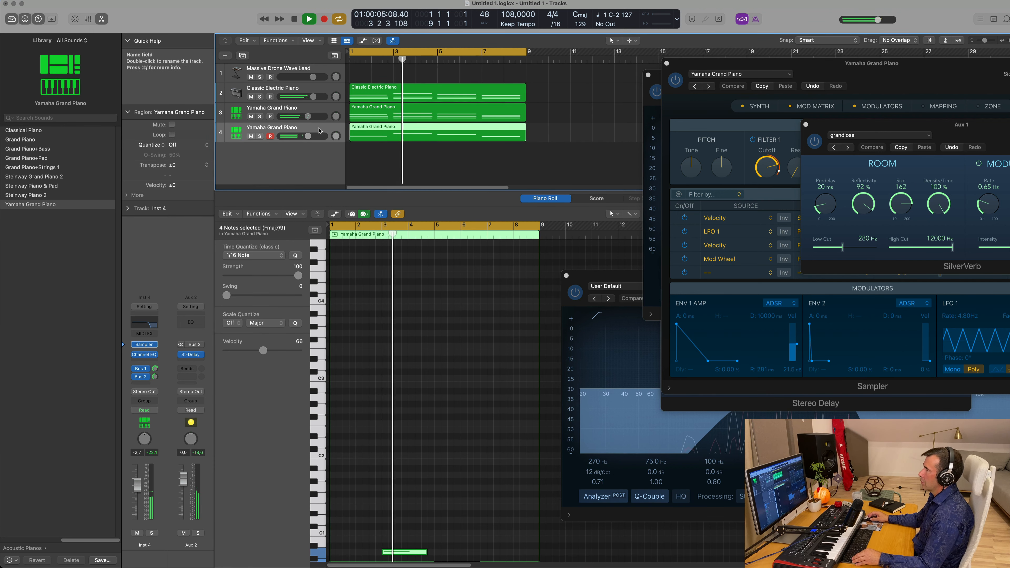
key("space")
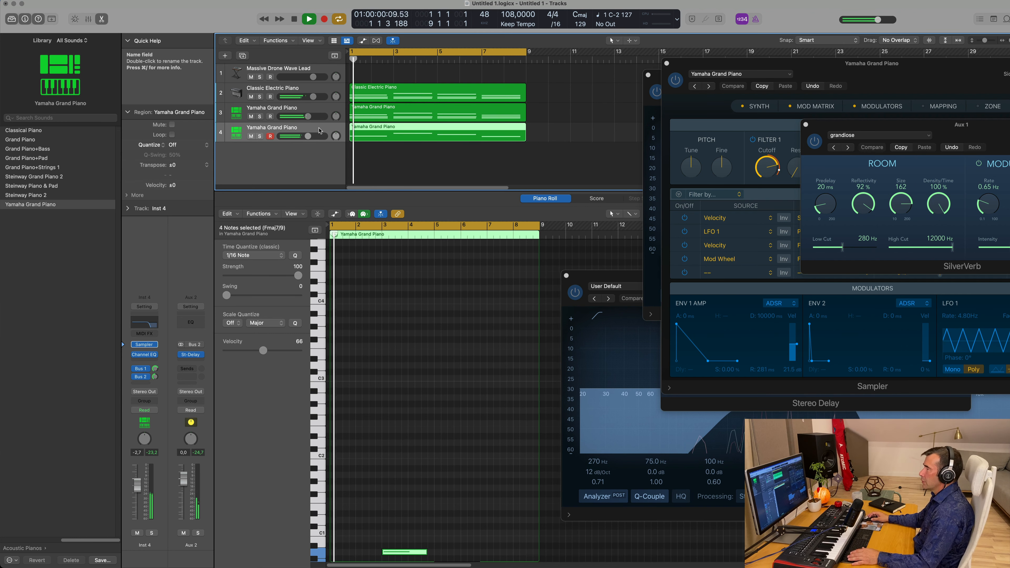
key("space")
left_click_drag(309, 136, 311, 136)
key("space")
key("space")
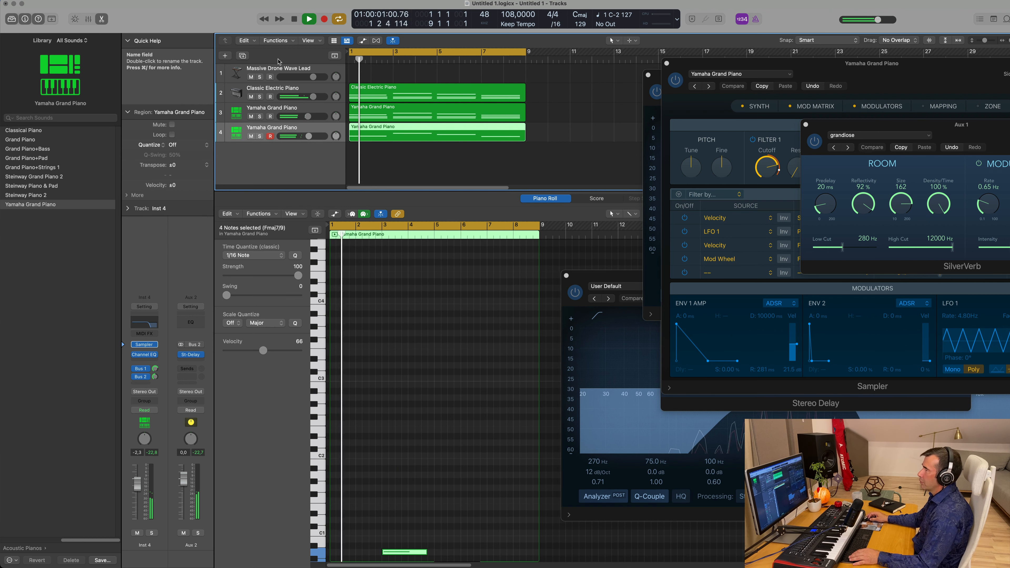
Duplicate the fourth track, copy its low-note region onto the new fifth track, and stop playback
left_click(242, 55)
left_click_drag(396, 131, 395, 151)
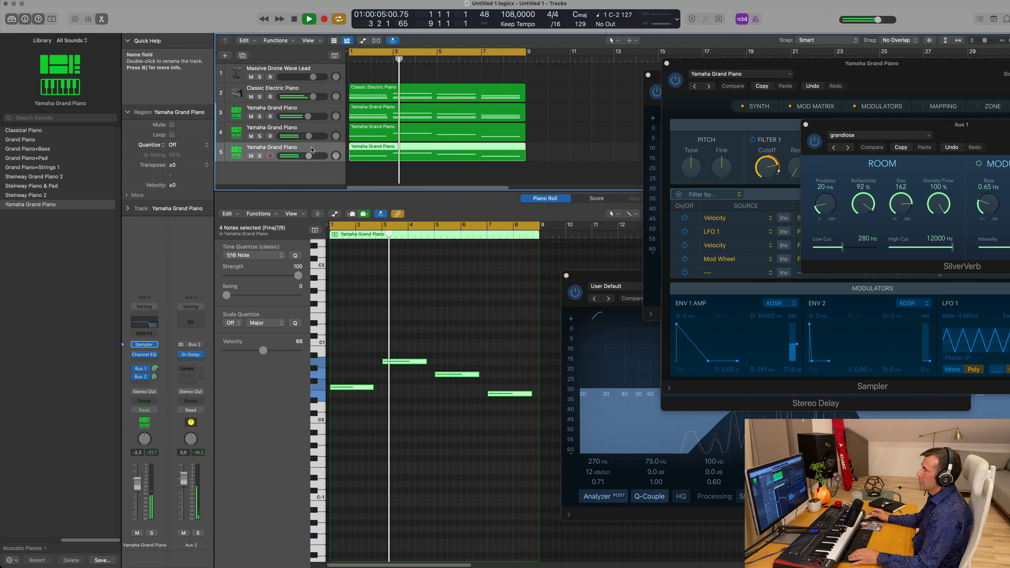
key("space")
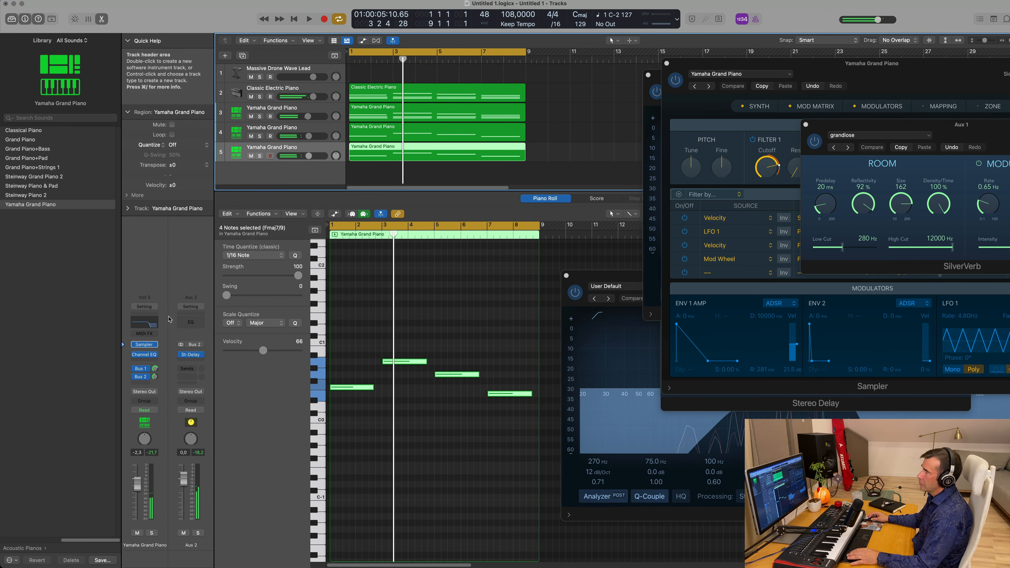
Replace the fifth track's Sampler instrument with the stereo version of Alchemy
left_click(155, 344)
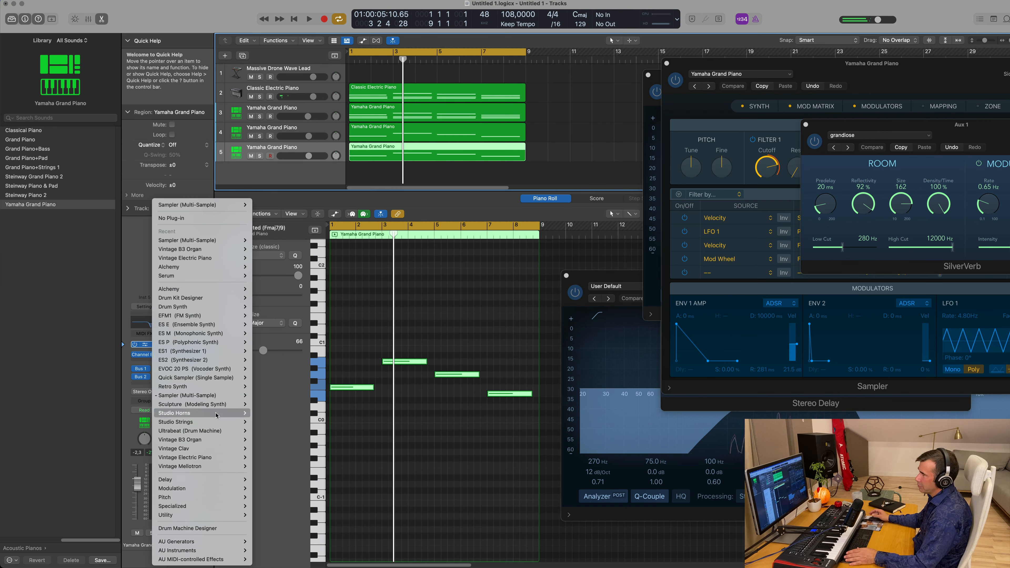
mouse_move(216, 415)
mouse_move(210, 393)
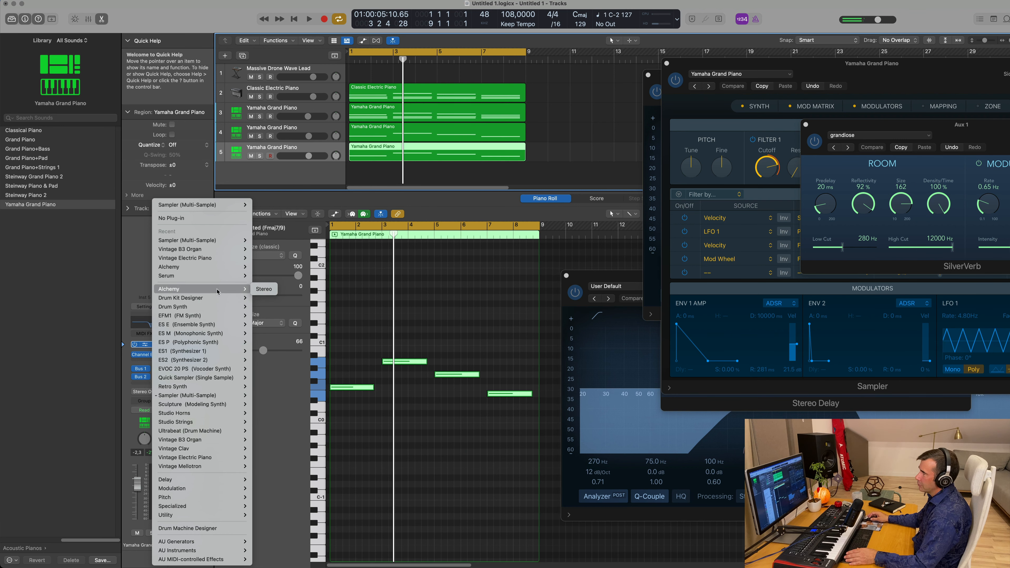
left_click(263, 289)
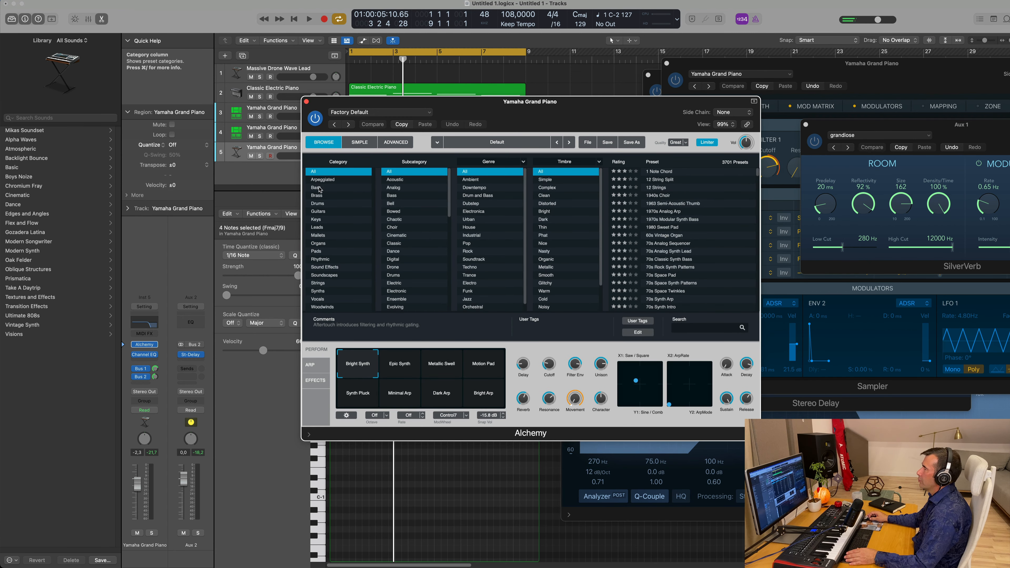
Search Alchemy's preset browser for "bass pad"
left_click(699, 327)
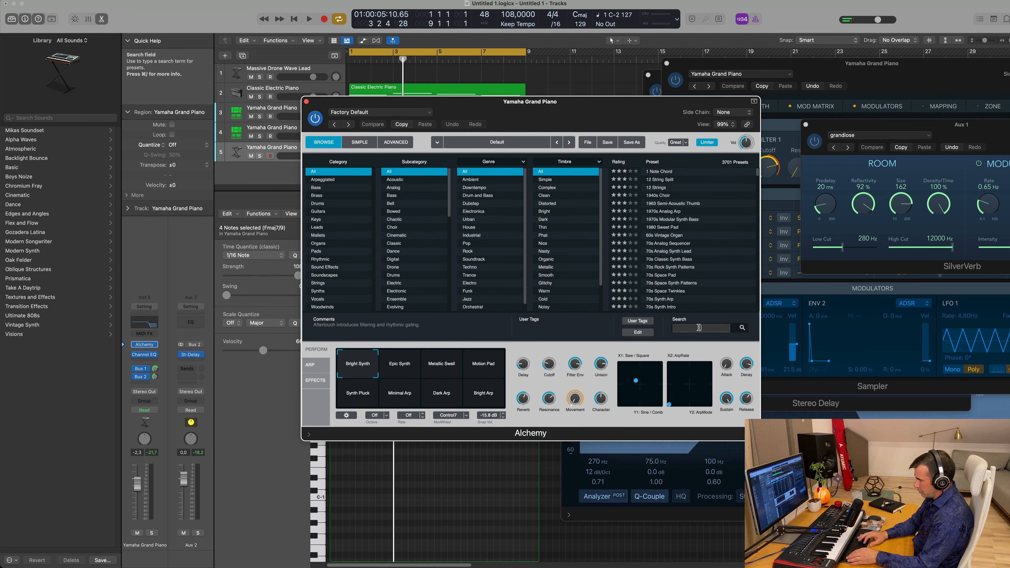
type("bass opad")
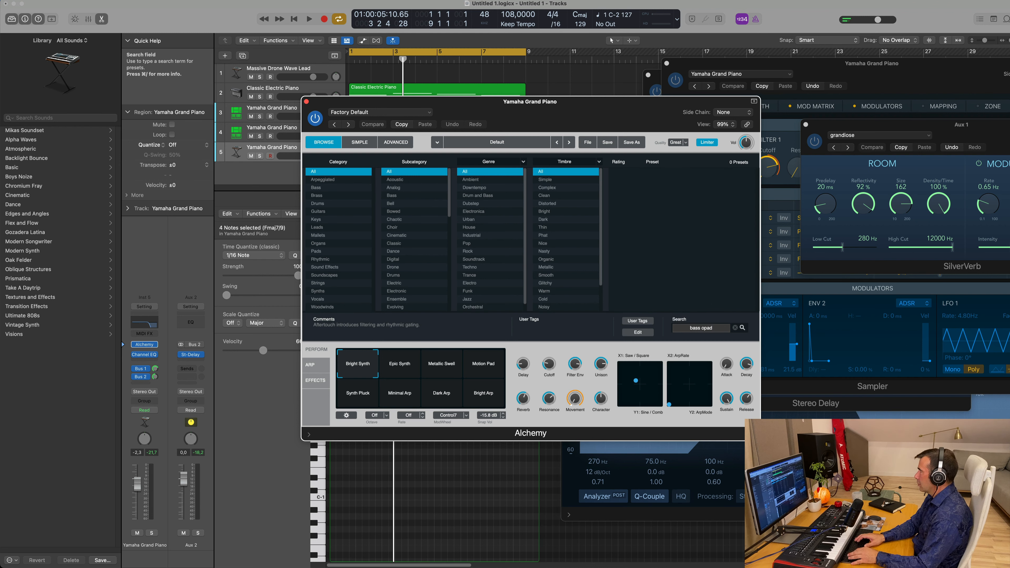
key("BackSpace")
key("BackSpace")
key("BackSpace")
key("BackSpace")
type("pad")
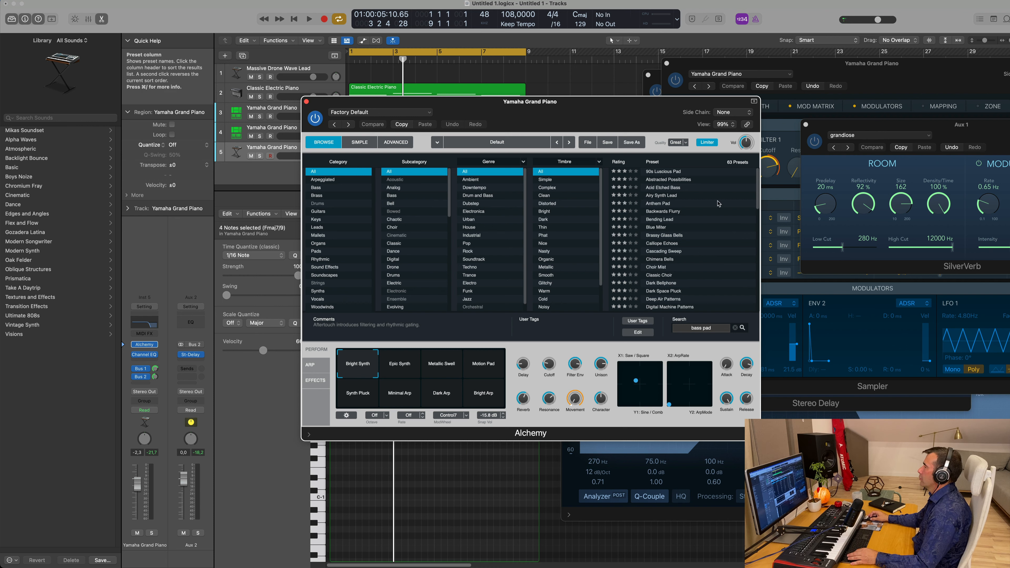
Browse the matching presets and load Dark Space Pluck
scroll(676, 208, "down", 5)
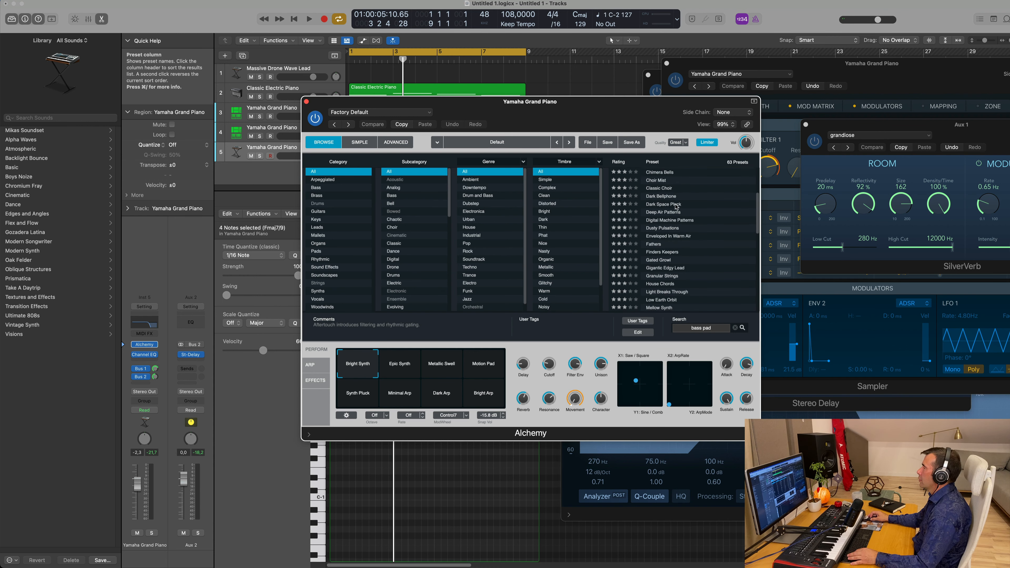
scroll(677, 207, "up", 5)
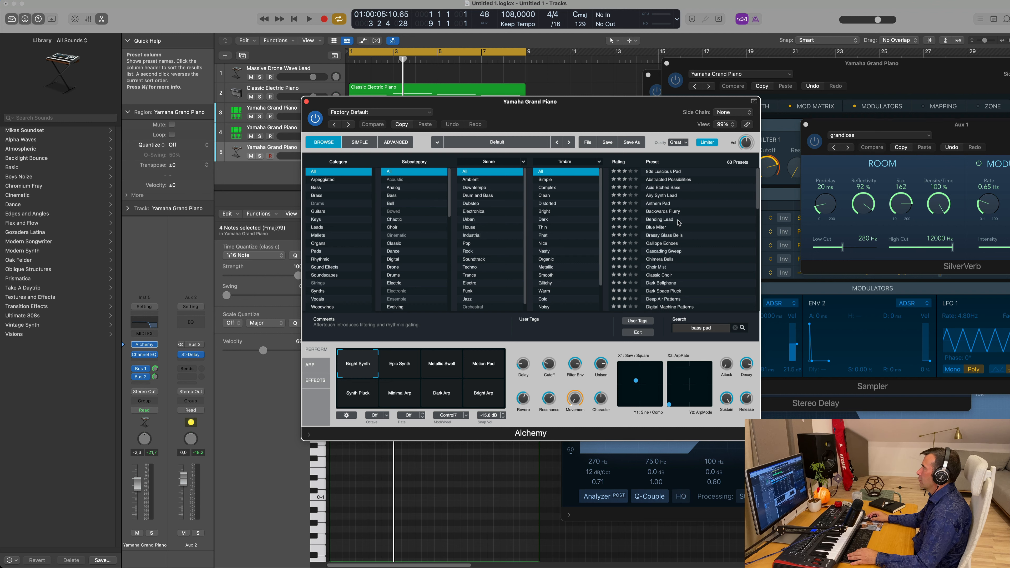
scroll(702, 226, "down", 2)
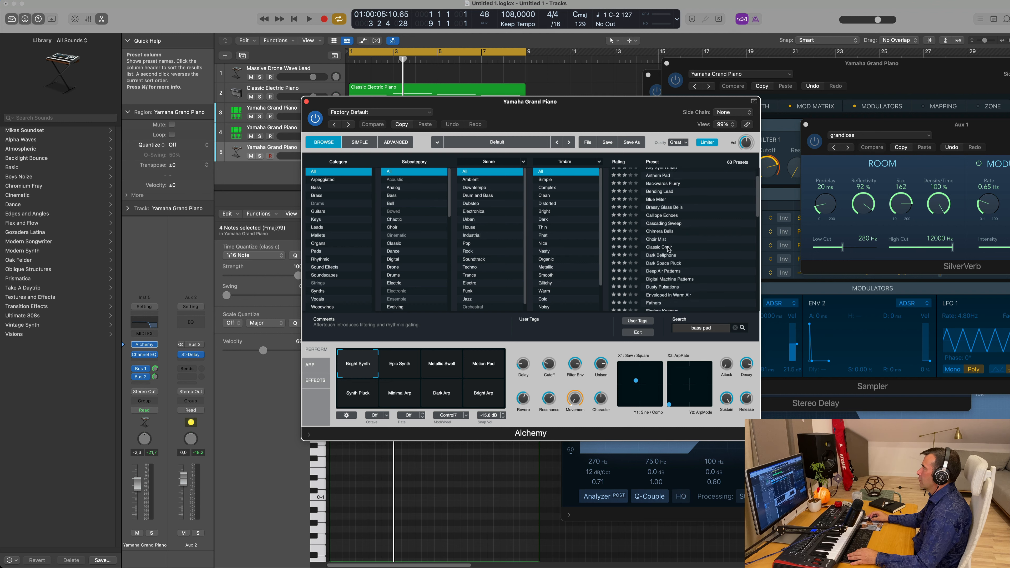
scroll(680, 249, "down", 1)
scroll(673, 247, "down", 1)
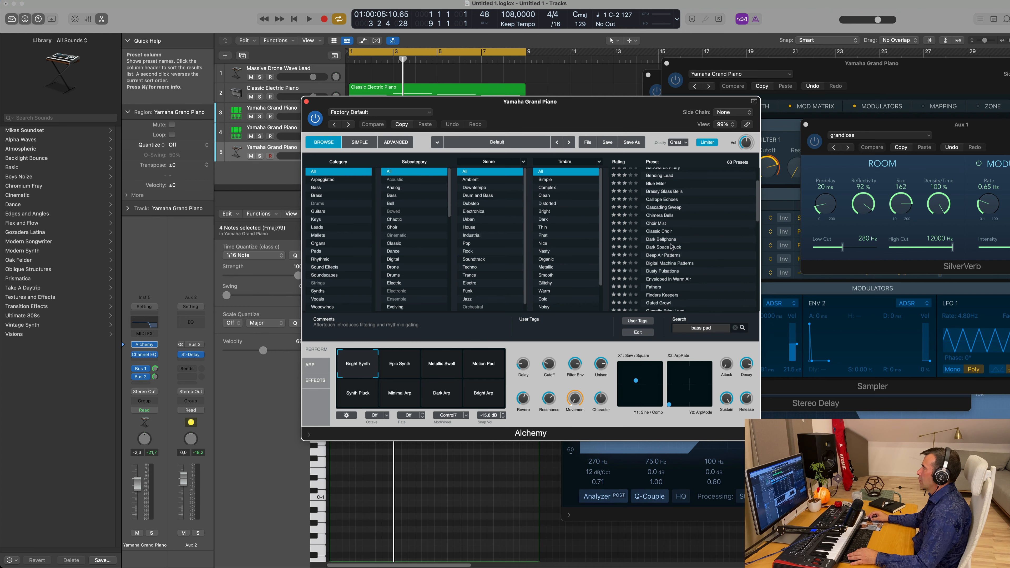
left_click(663, 247)
Move the Alchemy window clear of the tracks, solo the fifth track during playback, and audition the Anthem Pluck snapshot
left_click_drag(418, 102, 576, 102)
key("space")
left_click(259, 156)
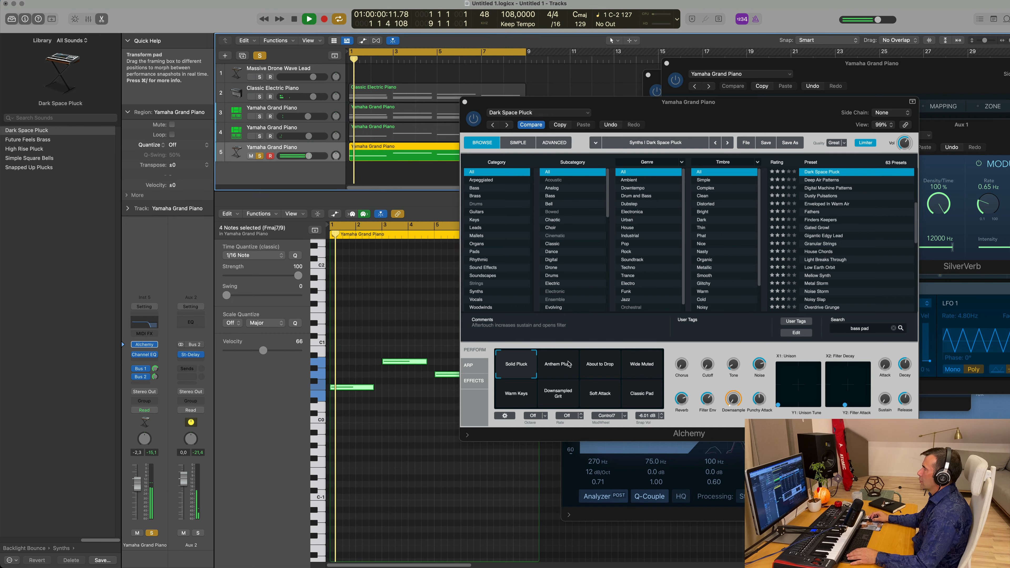
left_click(578, 368)
Audition the Dusty Pulsations and Low Earth Orbit presets on the soloed track
left_click(817, 196)
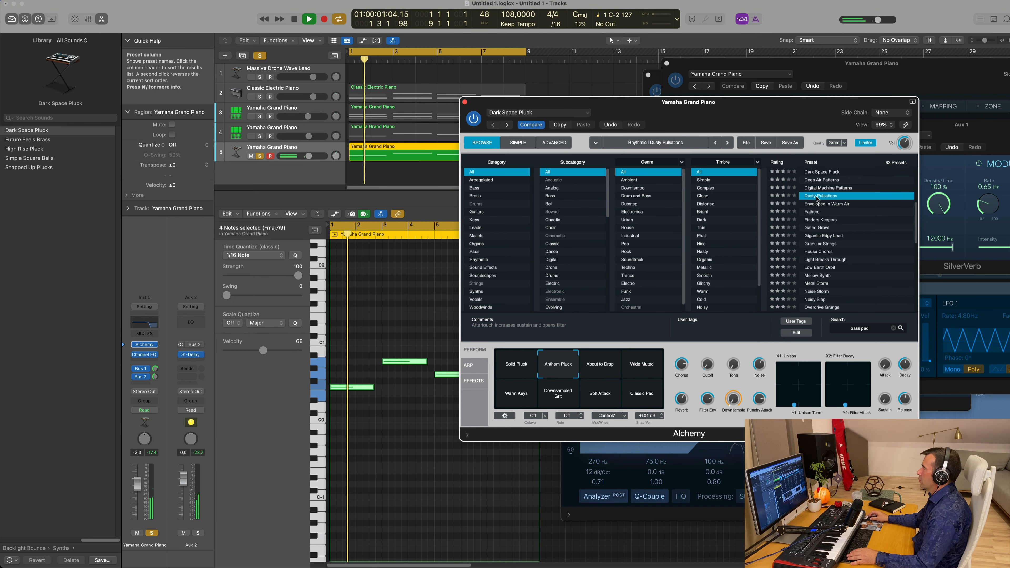
scroll(843, 217, "down", 3)
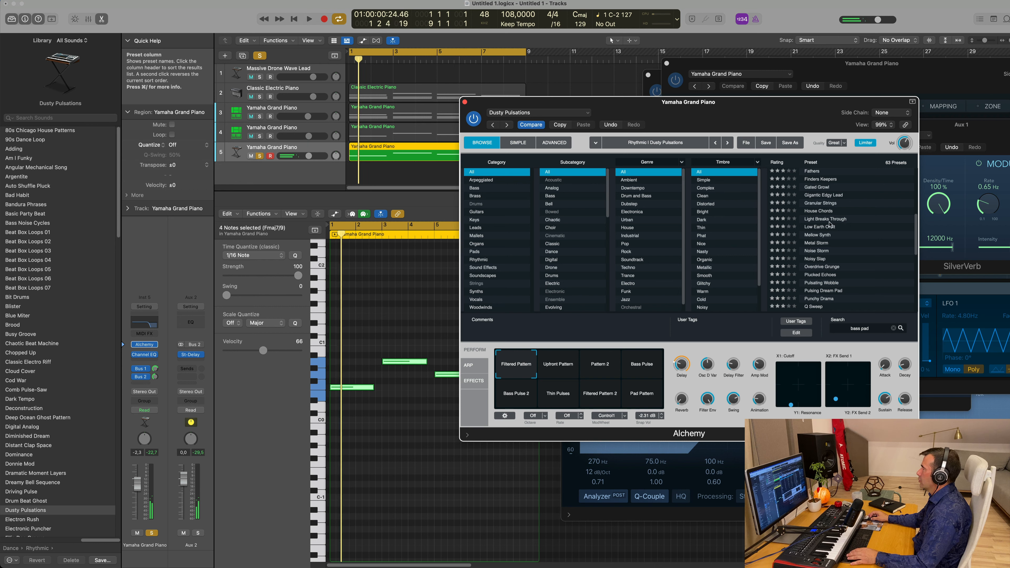
key("space")
Filter the preset results to the Pads category and load Cascading Sweep
left_click(479, 251)
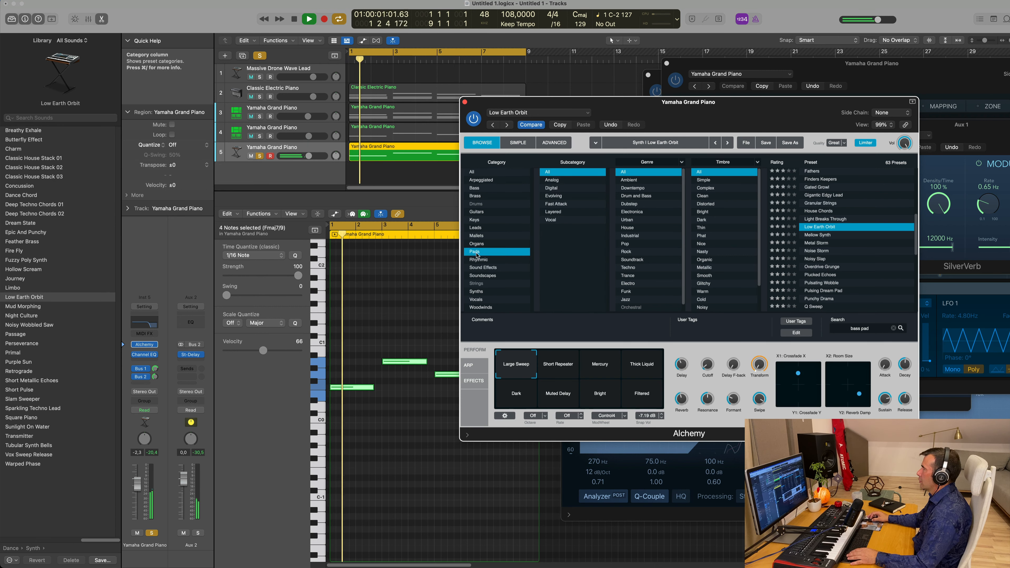
scroll(835, 209, "up", 2)
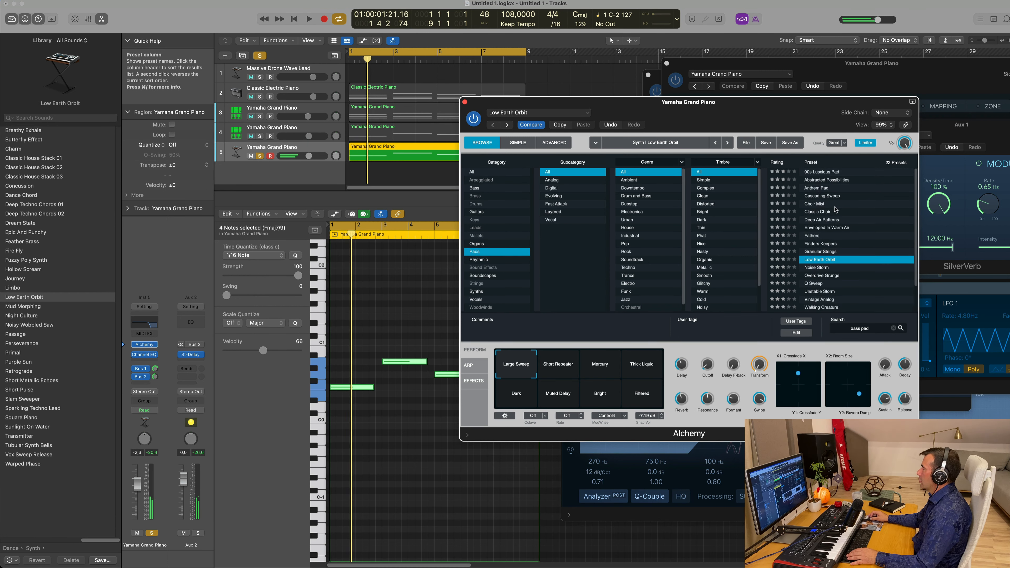
left_click(823, 196)
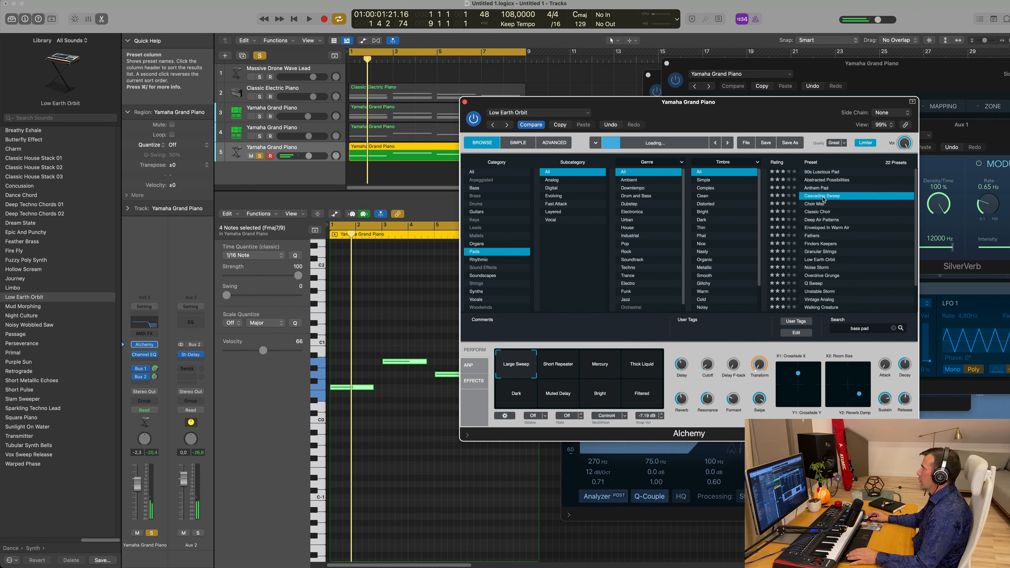
Audition the Anthem Pad, Low Earth Orbit, Unstable Storm and Walking Creature presets on the soloed fifth track
left_click(817, 189)
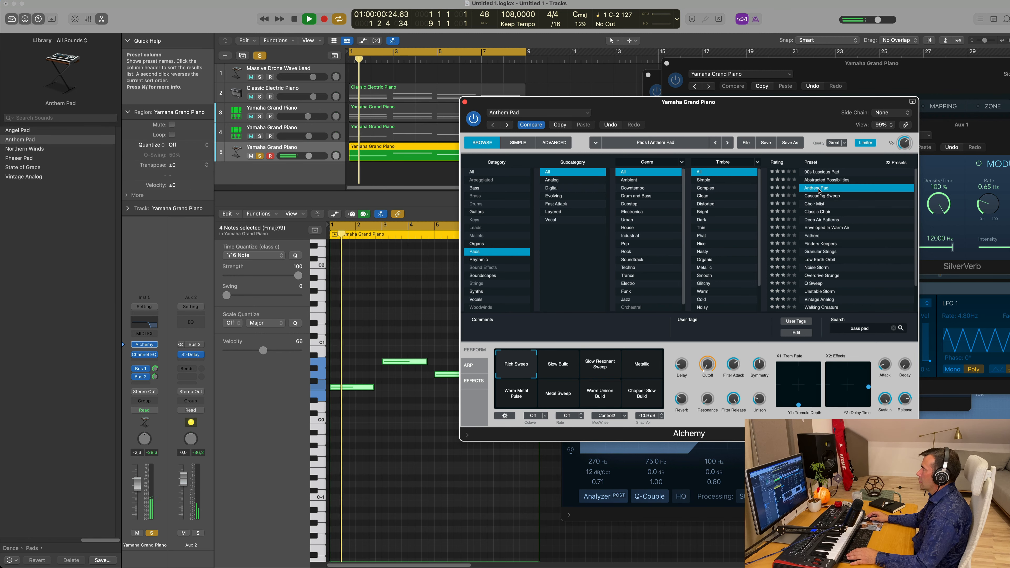
scroll(836, 235, "down", 2)
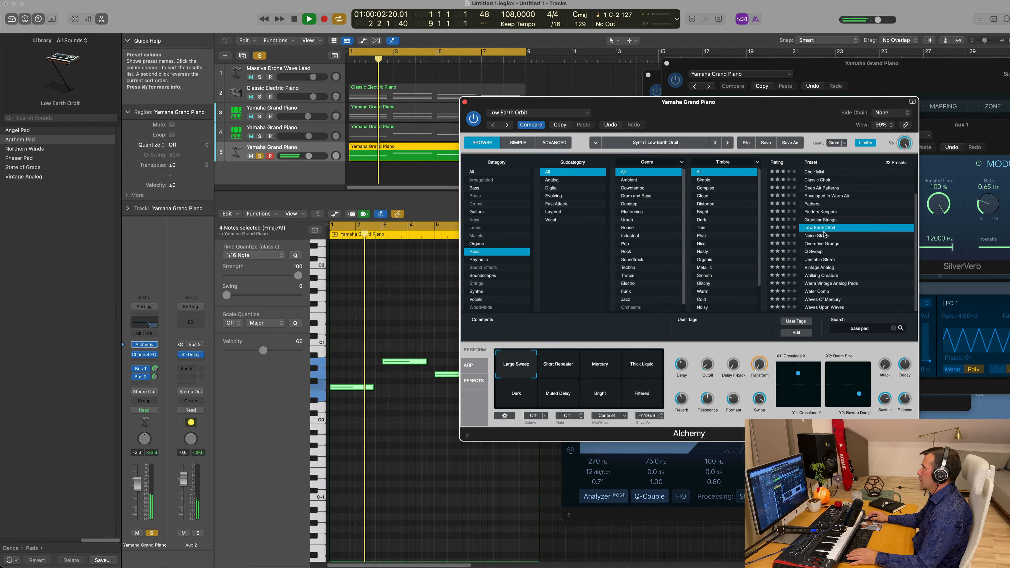
left_click(816, 259)
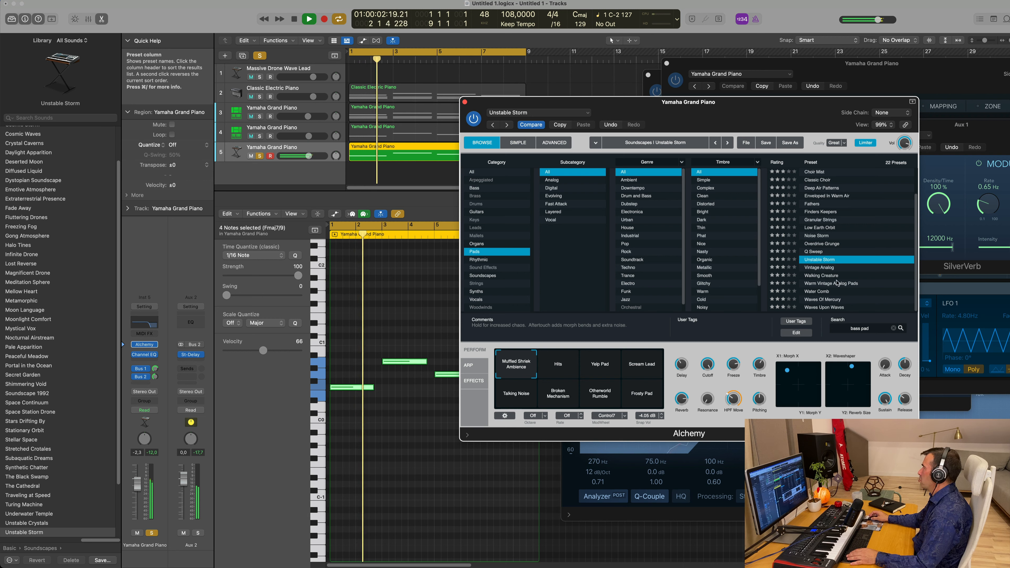
left_click(819, 276)
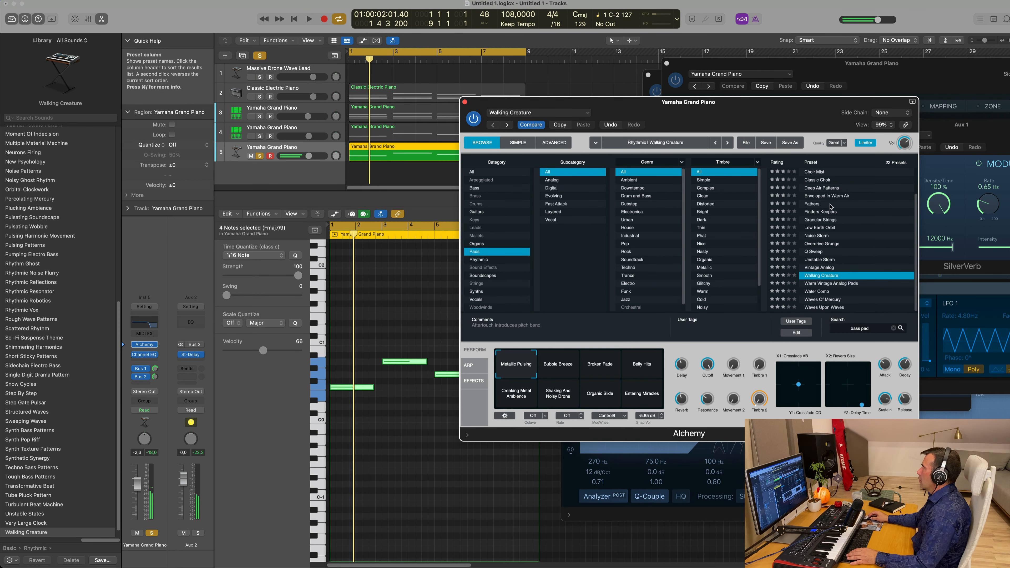
Audition the Abstracted Possibilities and Deep Air Patterns presets, and load Anthem Pad for the fifth track
scroll(832, 203, "up", 2)
left_click(821, 180)
key("space")
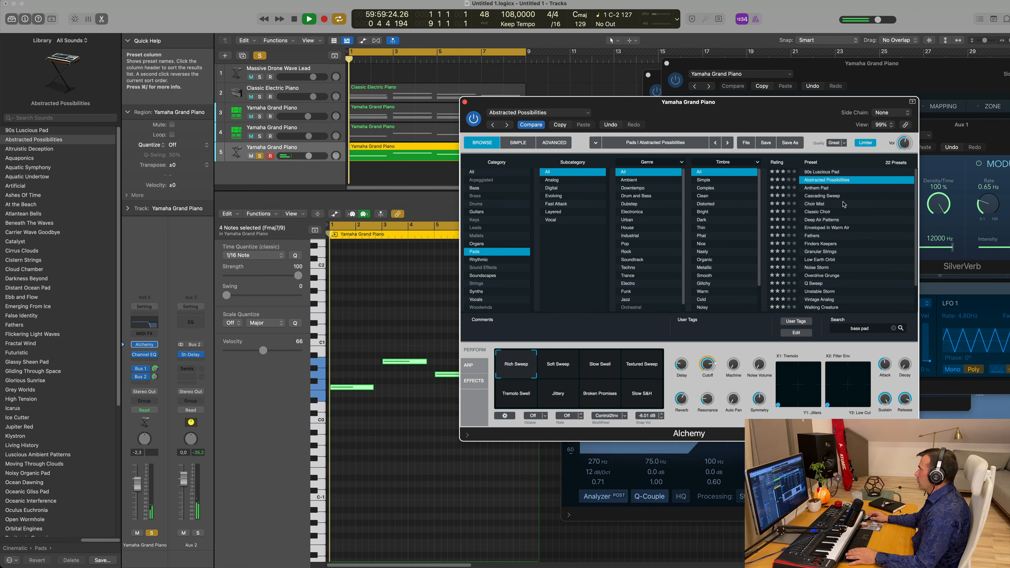
left_click(823, 220)
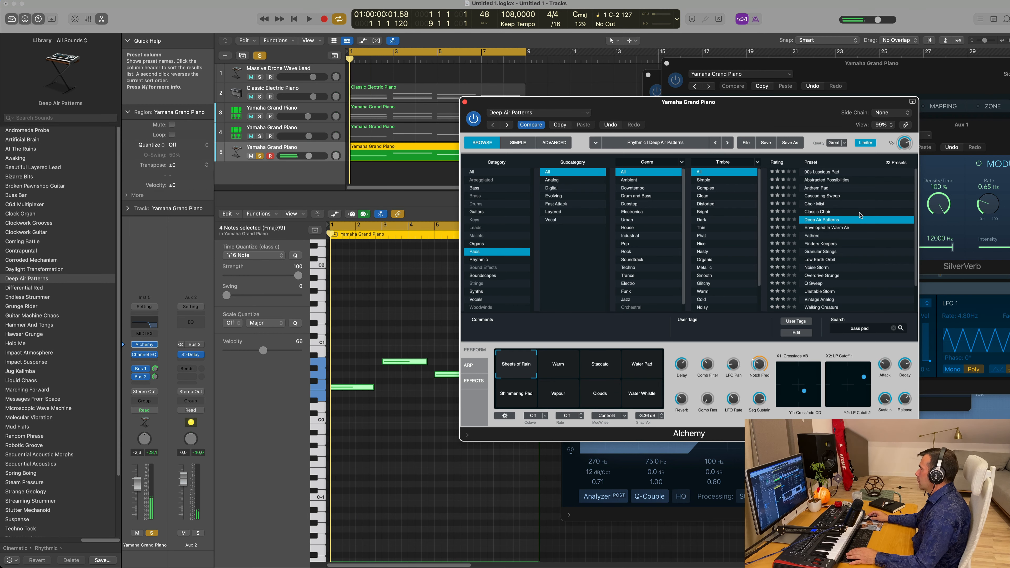
left_click(810, 187)
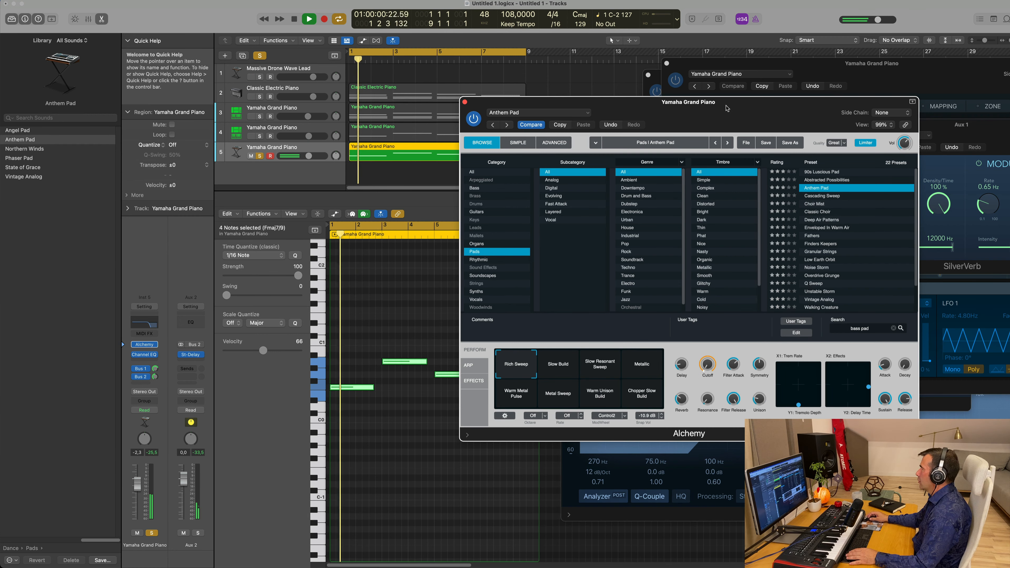
Audition Anthem Pad's performance snapshots during playback and select Warm Metal Pulse
left_click_drag(726, 108, 690, 77)
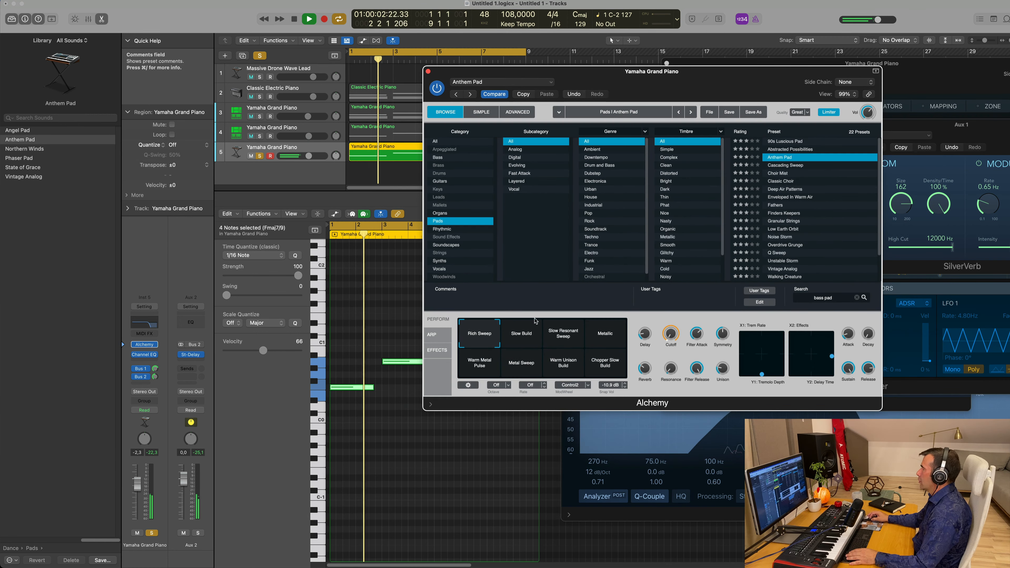
left_click(528, 341)
left_click(568, 339)
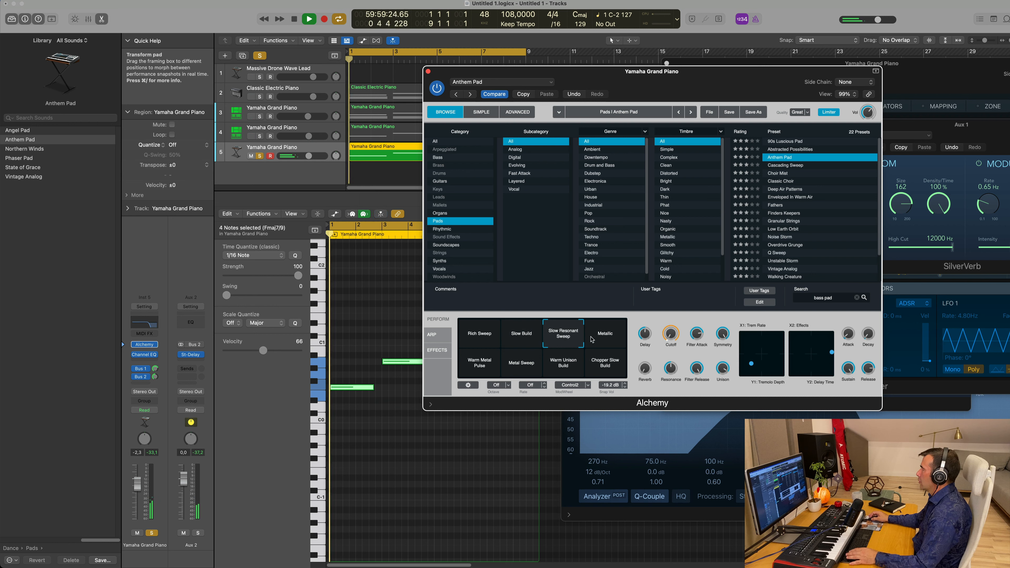
left_click(606, 339)
left_click(481, 366)
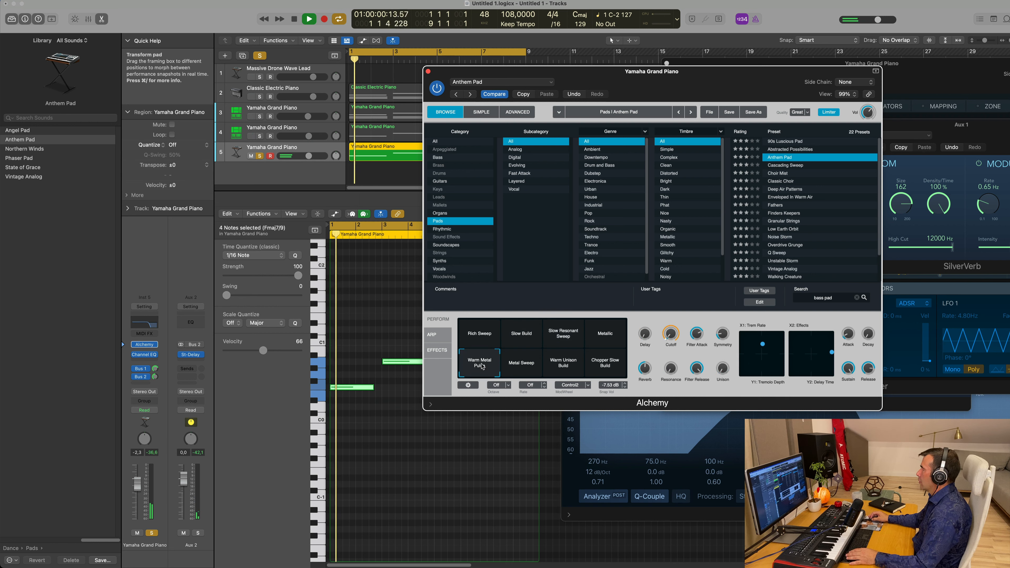
left_click(524, 368)
left_click(559, 368)
left_click(615, 368)
key("space")
left_click(472, 362)
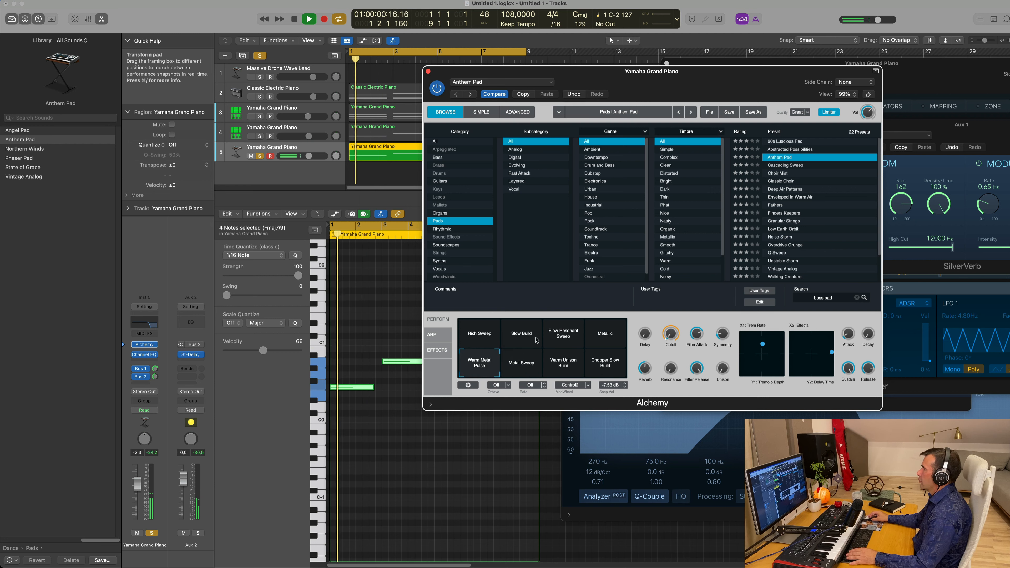
Transpose the fifth track's four notes up one octave, play them from the start, and move the Alchemy window clear of the tracks
left_click(382, 442)
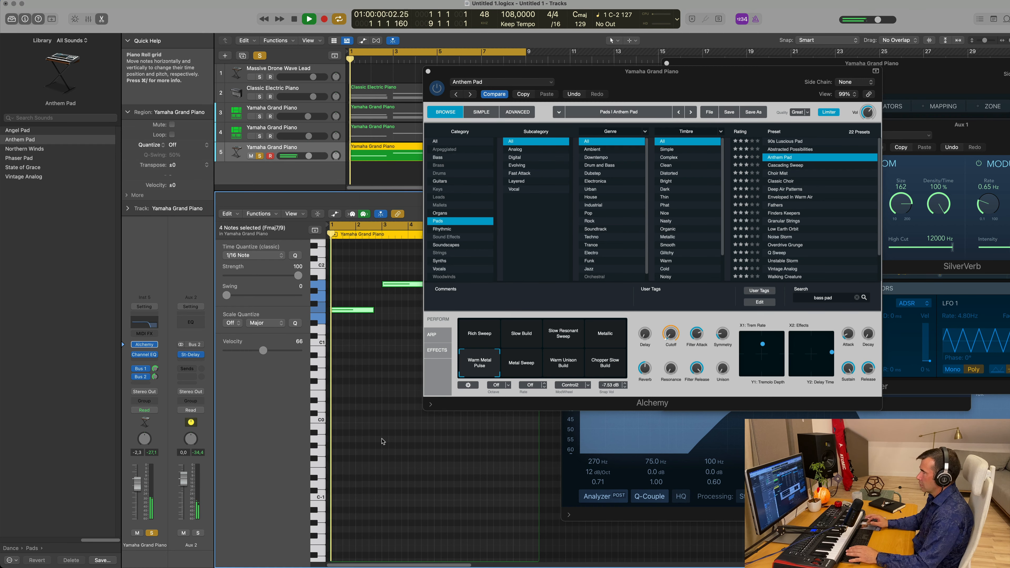
key("Return")
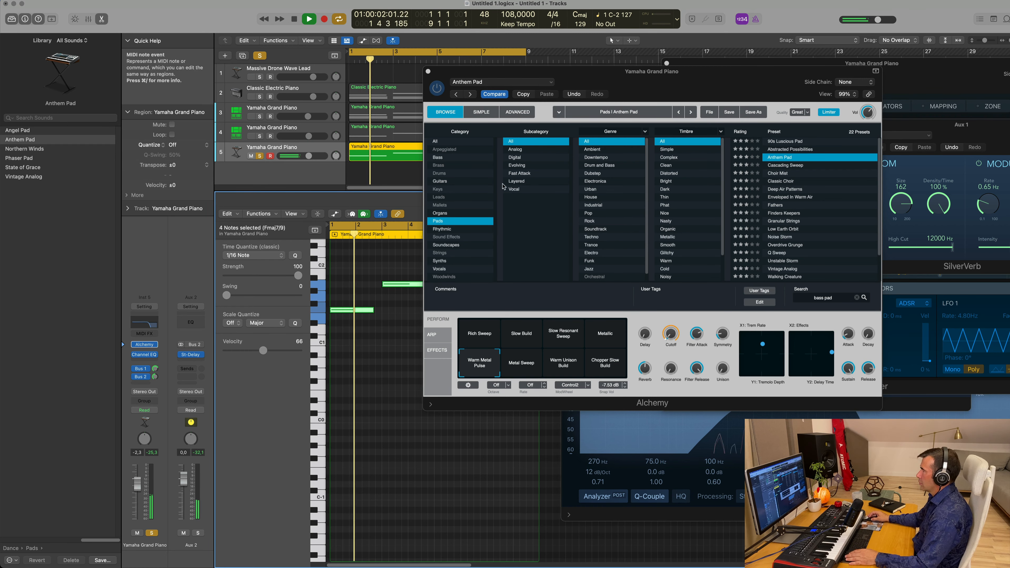
left_click_drag(690, 75, 761, 217)
key("space")
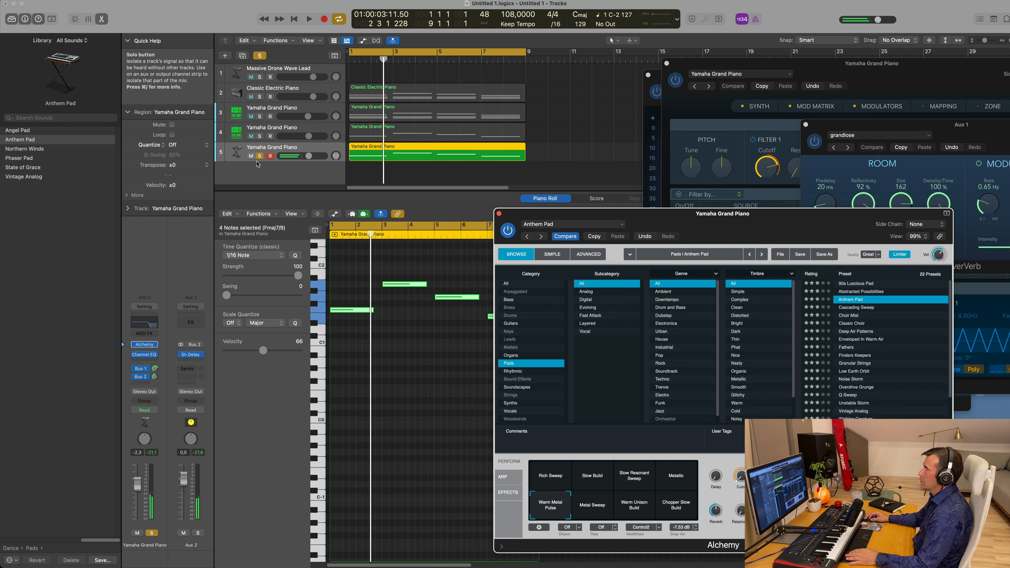
Unsolo the fifth track, play the full arrangement from the start, and lower that track's volume to -4.0 dB
left_click(260, 156)
key("Return")
key("space")
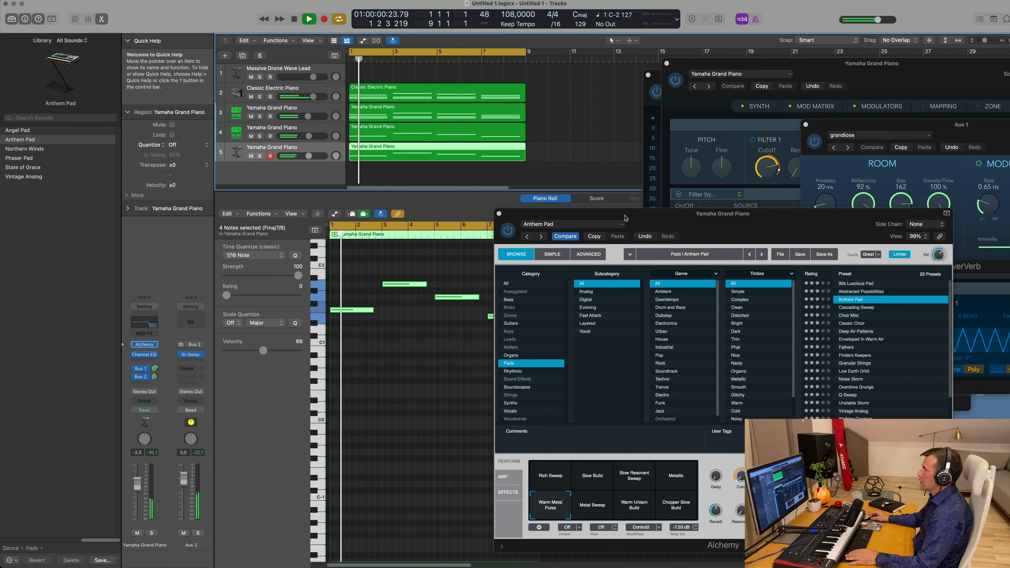
left_click_drag(624, 217, 746, 176)
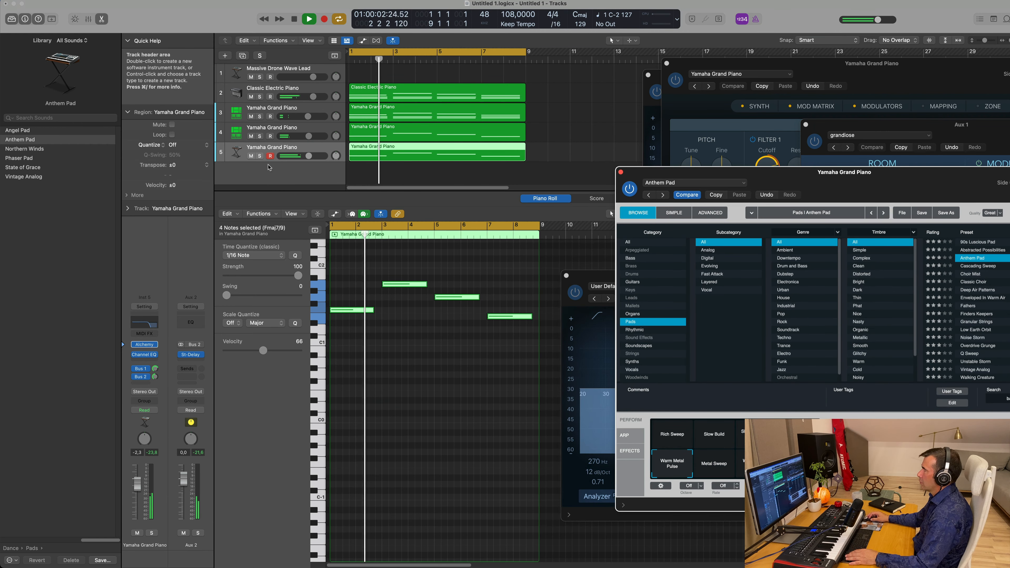
left_click_drag(139, 481, 138, 485)
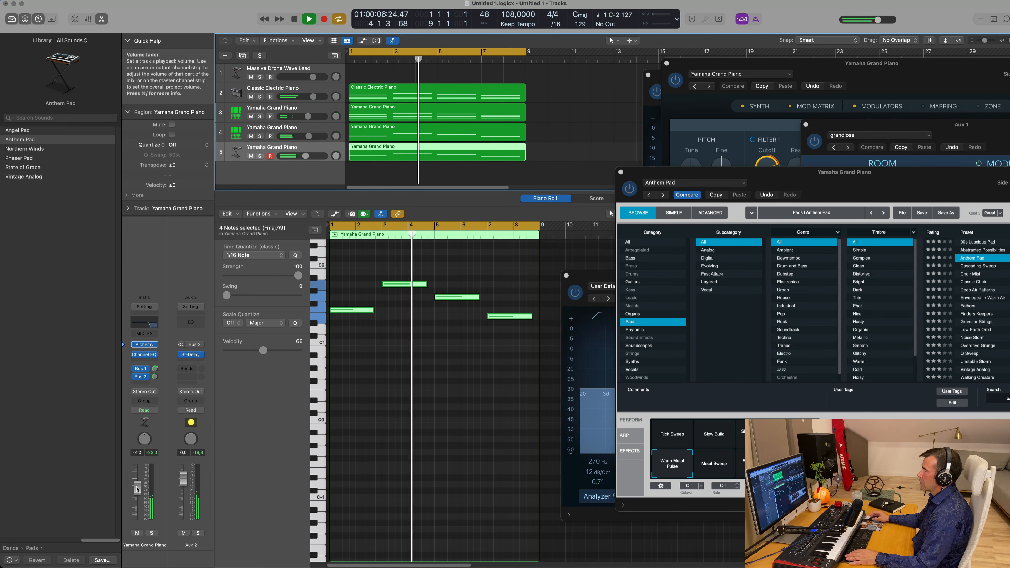
Delete the second and fourth notes from the fifth track's pad region
left_click(405, 284)
key("Delete")
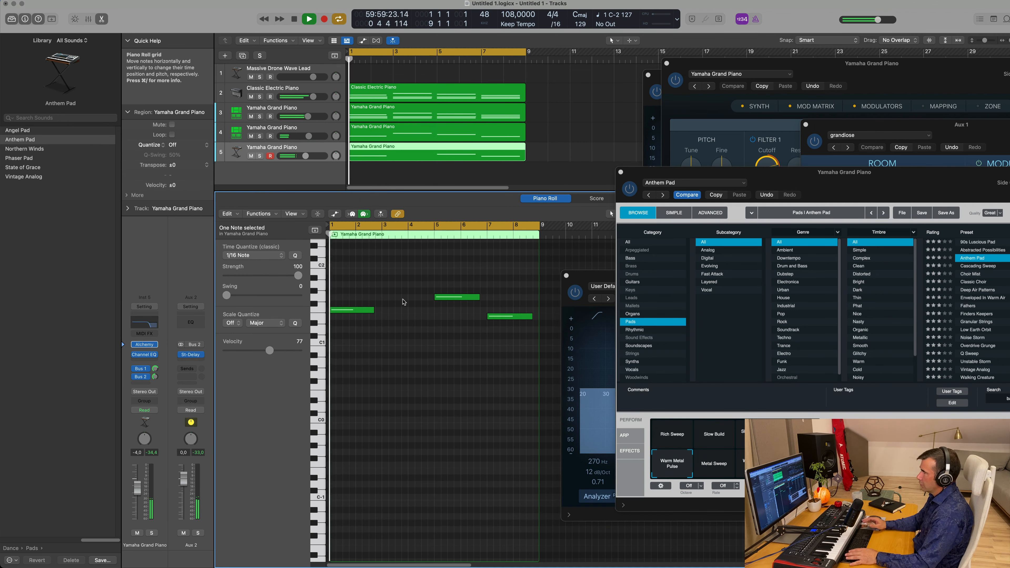
left_click(509, 317)
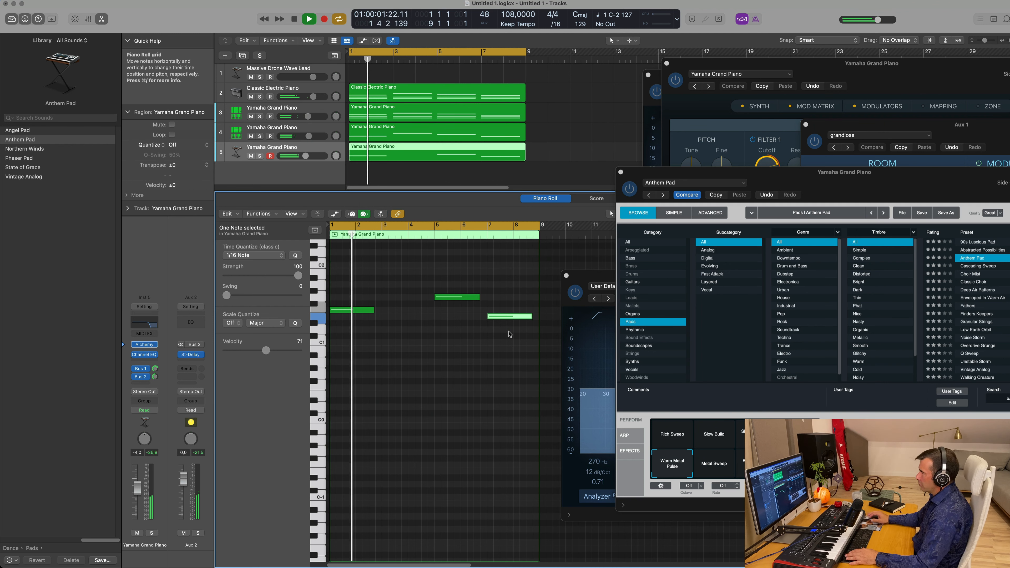
key("Delete")
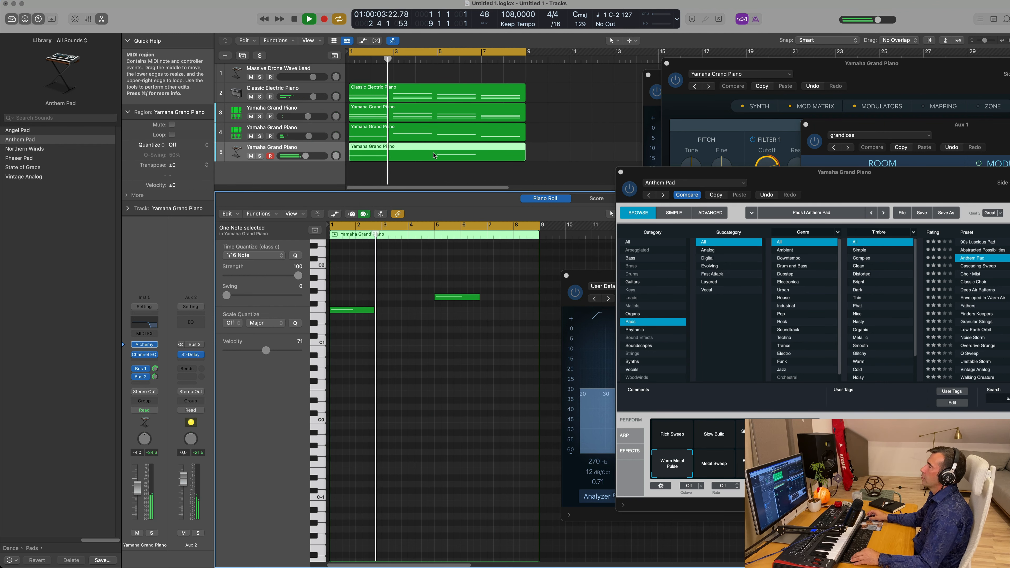
scroll(460, 163, "down", 2)
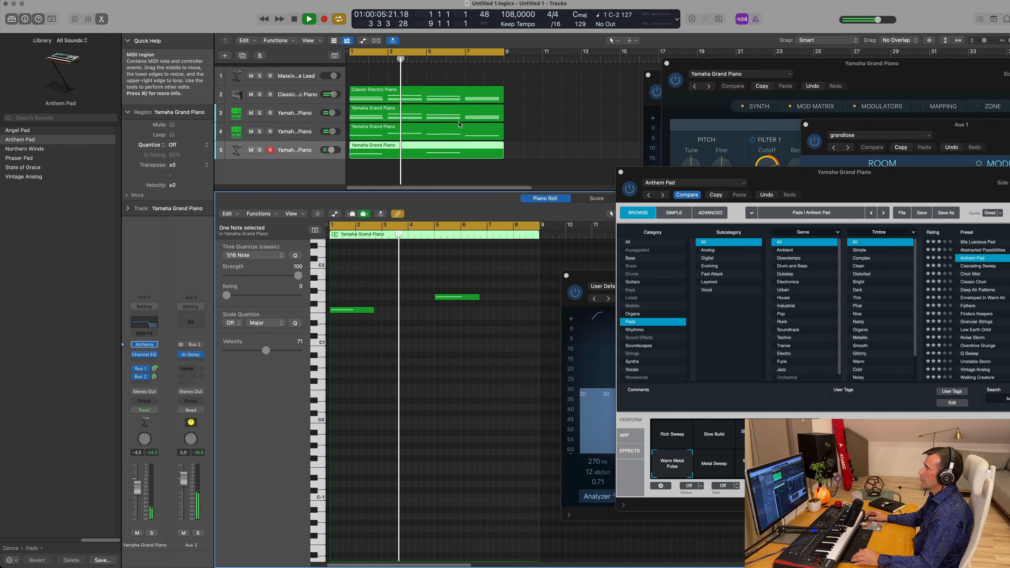
scroll(544, 103, "up", 1)
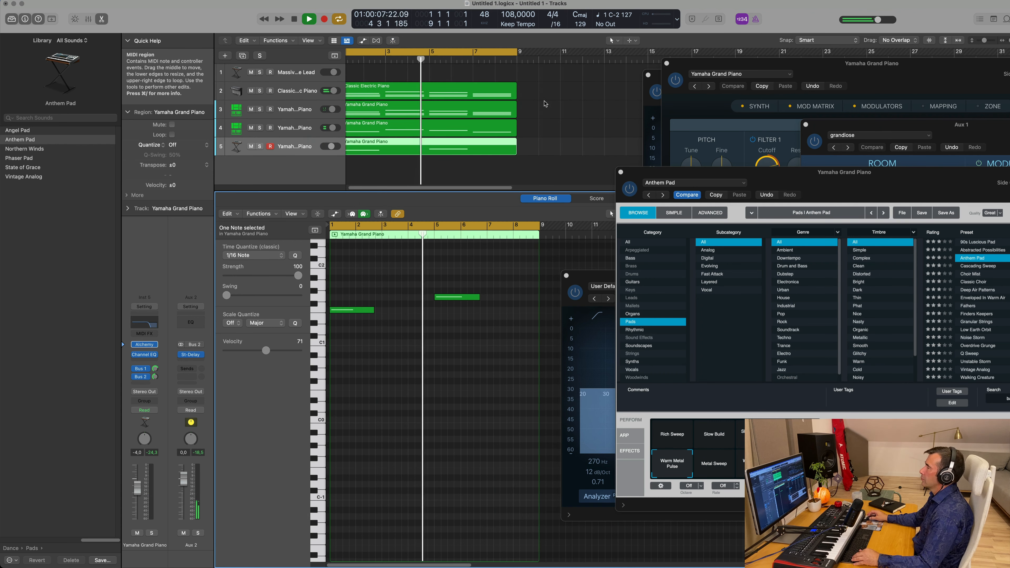
scroll(547, 103, "down", 2)
scroll(533, 108, "down", 1)
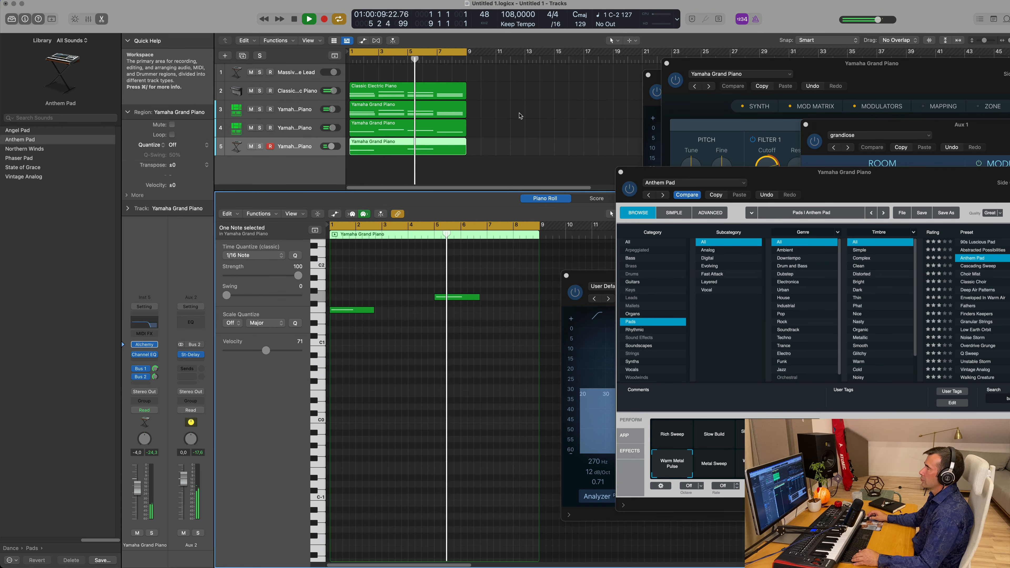
scroll(521, 114, "down", 1)
scroll(523, 116, "down", 1)
scroll(527, 116, "down", 1)
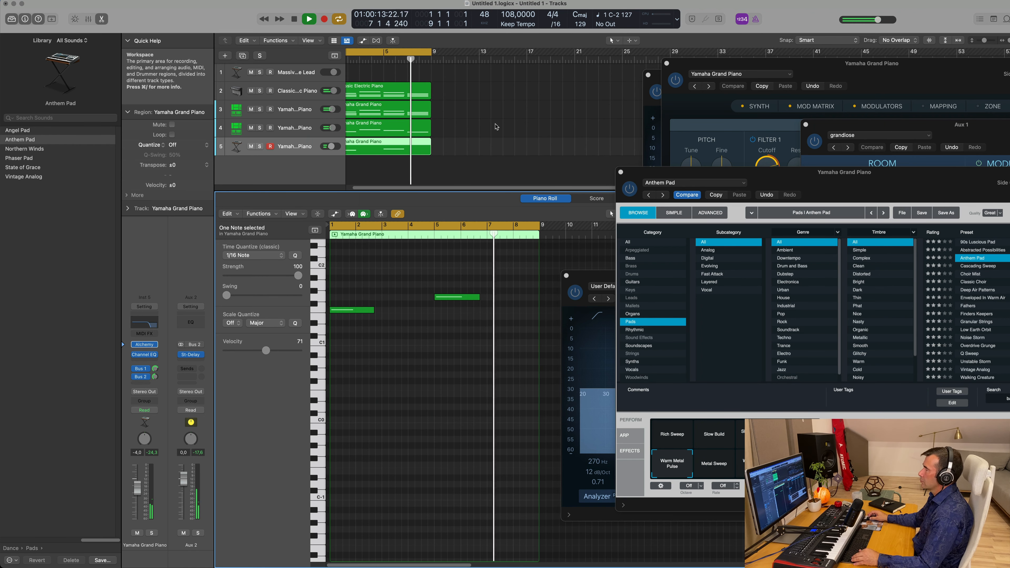
Compare the mix with the fourth track muted and unmuted, and stop playback
left_click(285, 132)
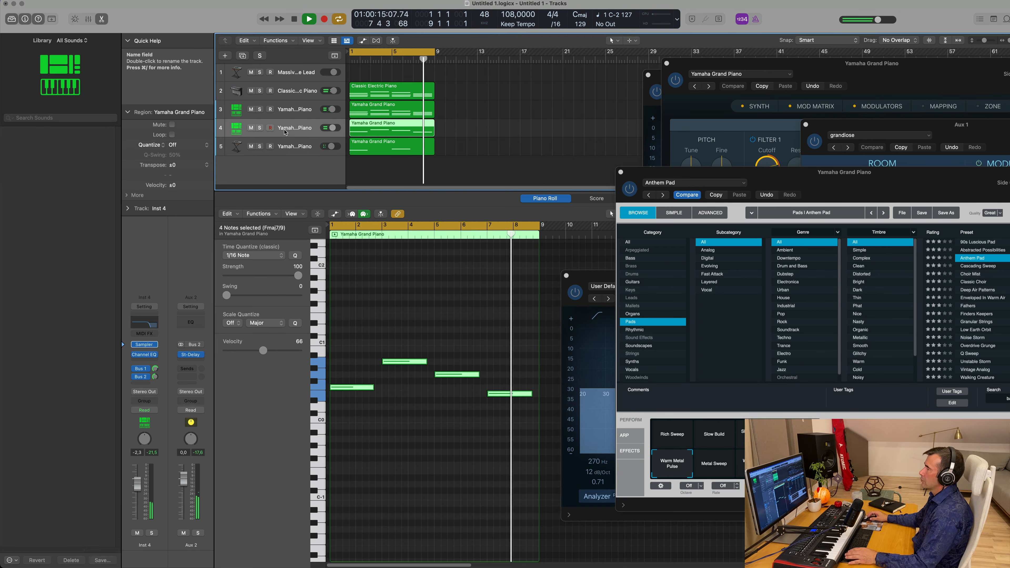
left_click(251, 128)
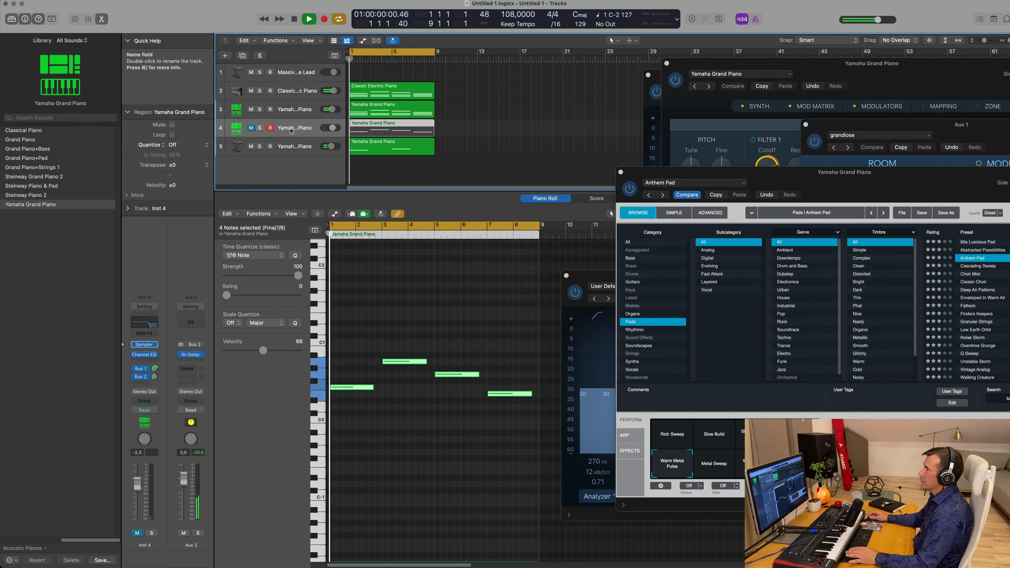
left_click(251, 128)
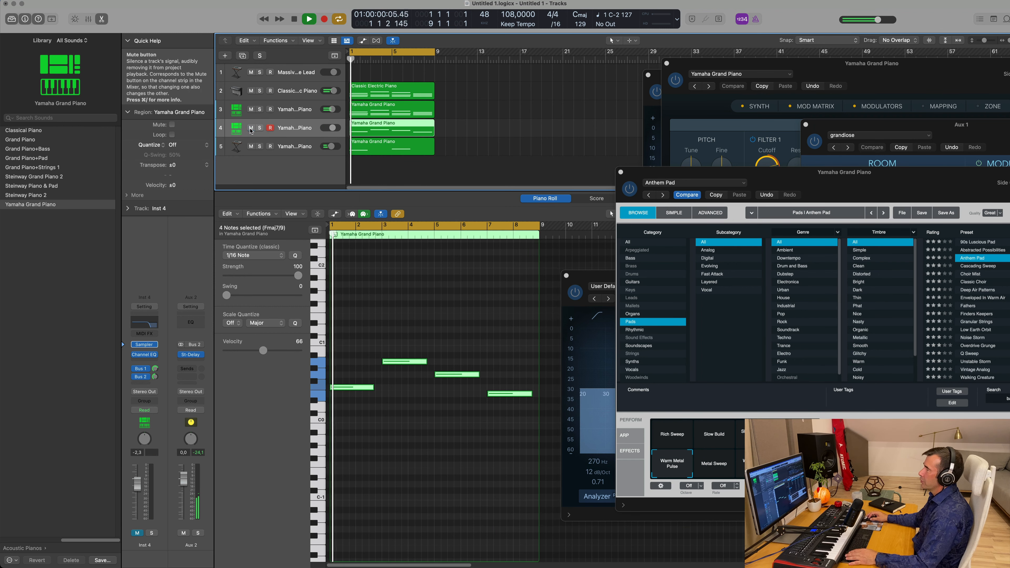
key("space")
Replace the fourth track's Sampler instrument with LennarDigital's Sylenth1
left_click(156, 344)
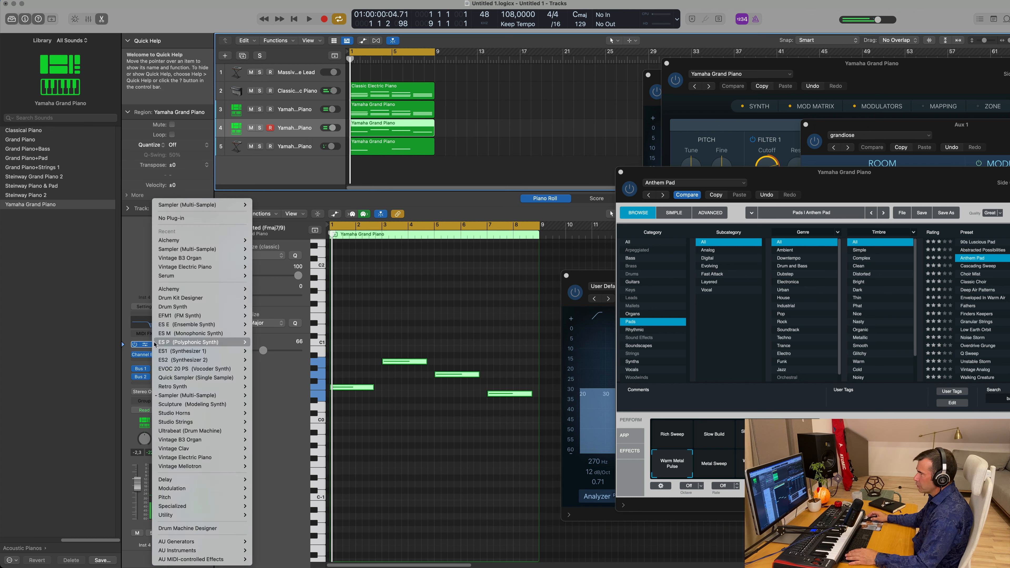
mouse_move(187, 552)
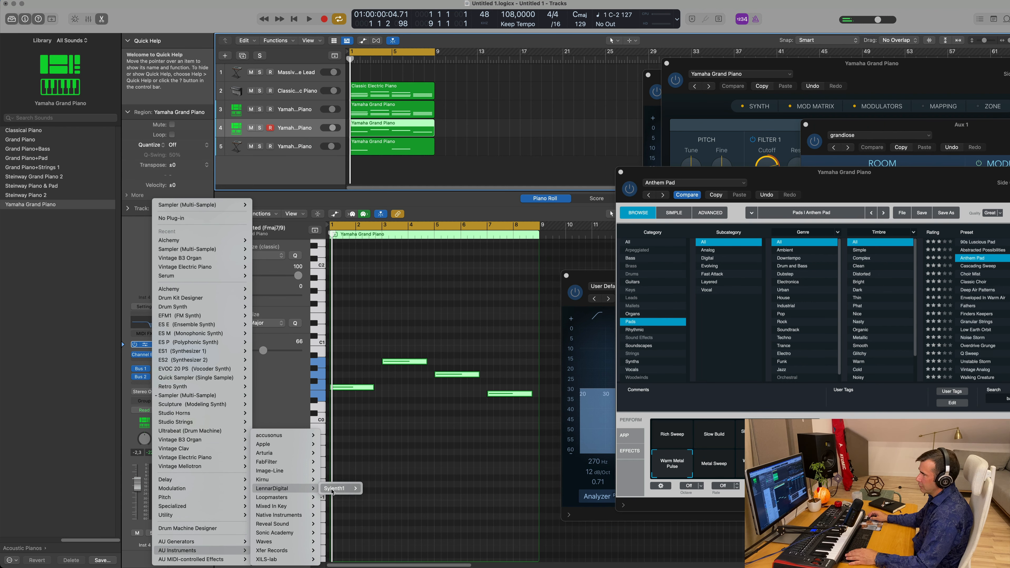
left_click(374, 488)
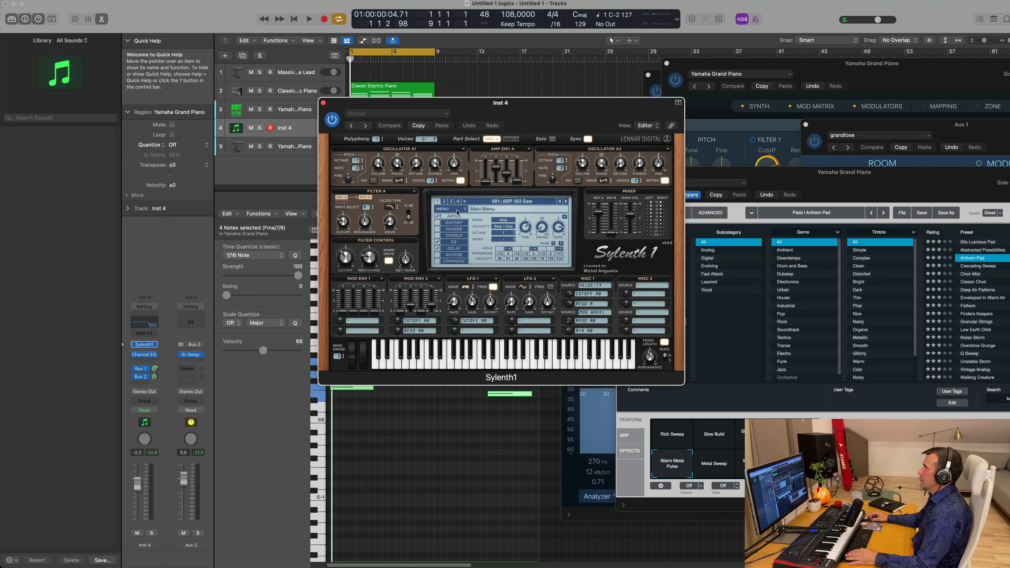
Load a different factory sound bank in Sylenth1, one that starts with the ARP - Acid Thing 1 preset
left_click(458, 211)
mouse_move(463, 217)
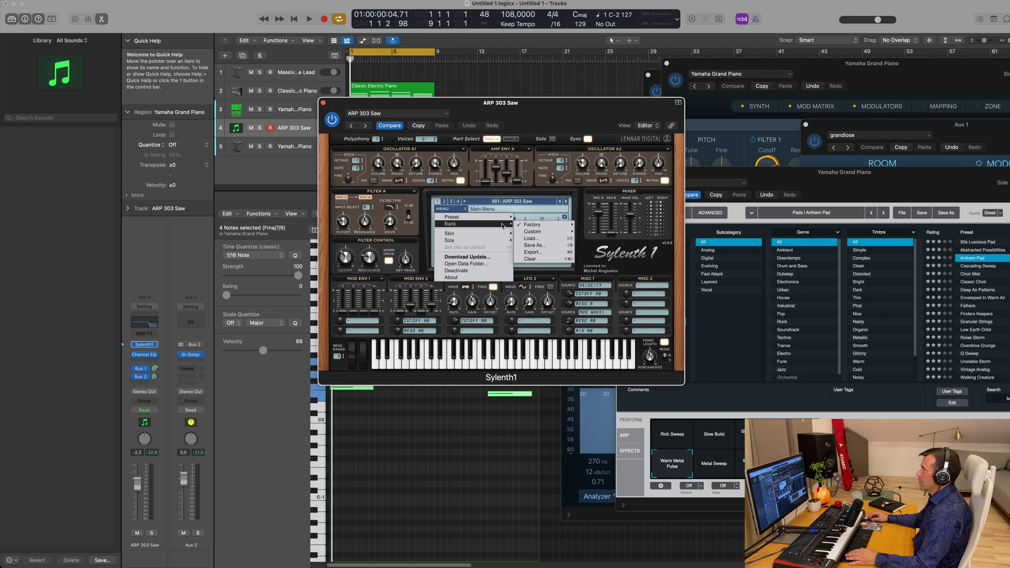
mouse_move(539, 225)
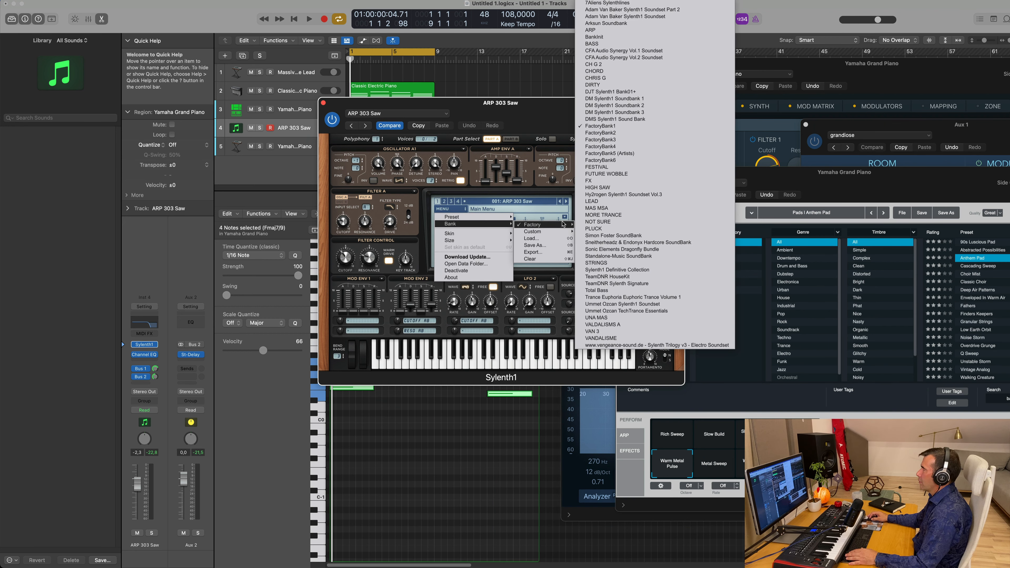
left_click(667, 276)
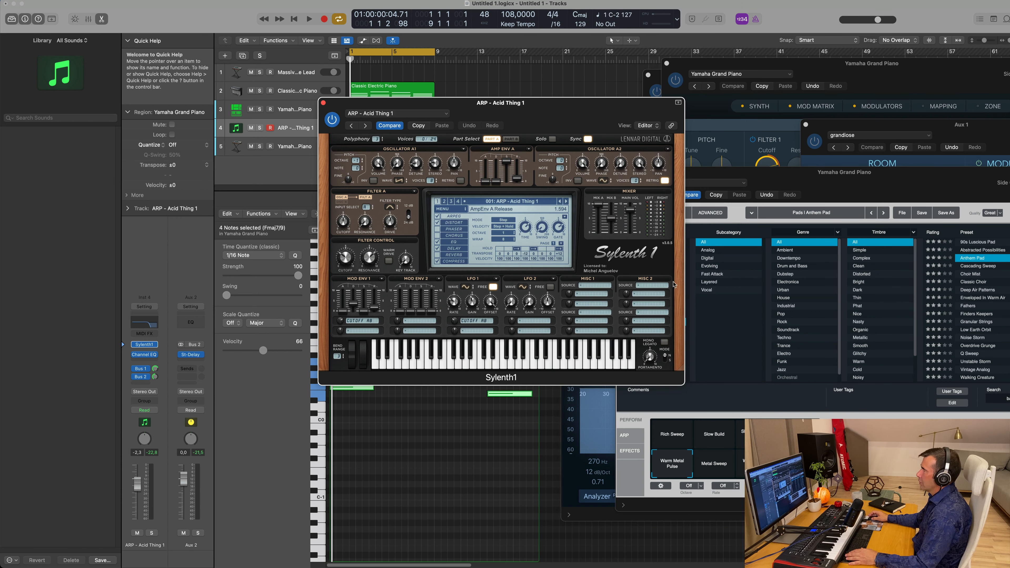
Load Sylenth1's bass preset 029: BASS - Bass Pad from the first preset bank
left_click(443, 201)
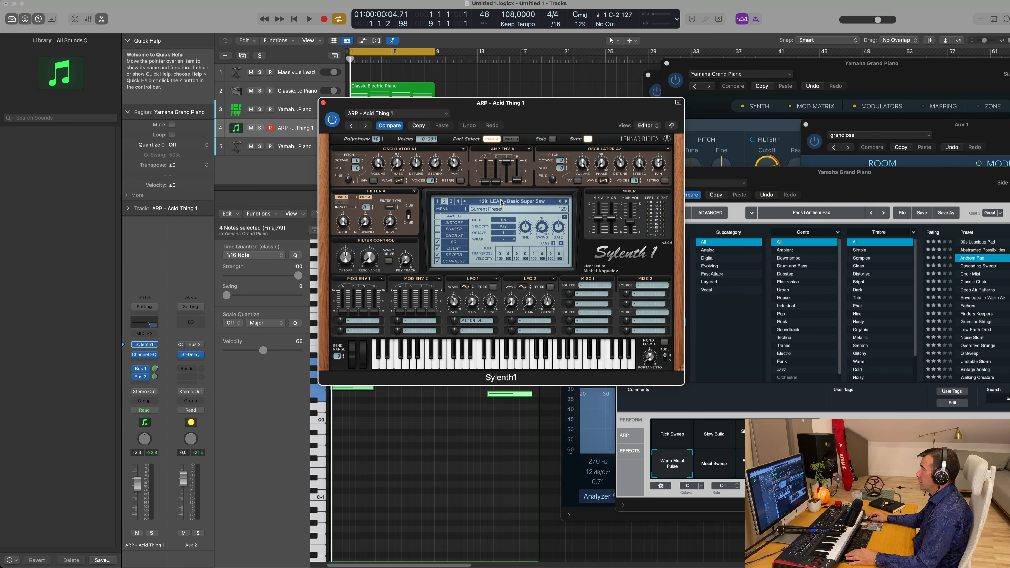
left_click(517, 201)
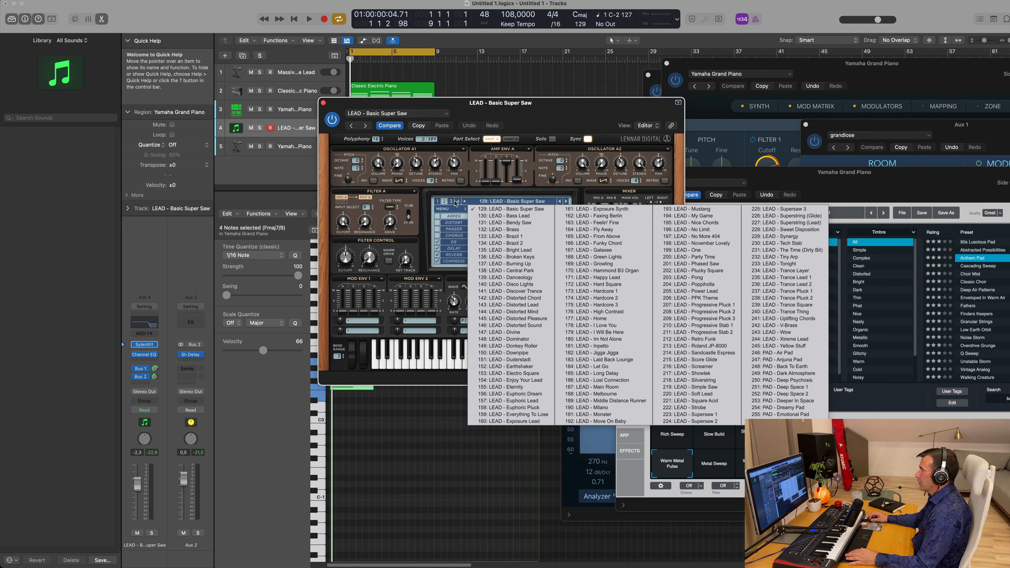
left_click(438, 202)
left_click(497, 202)
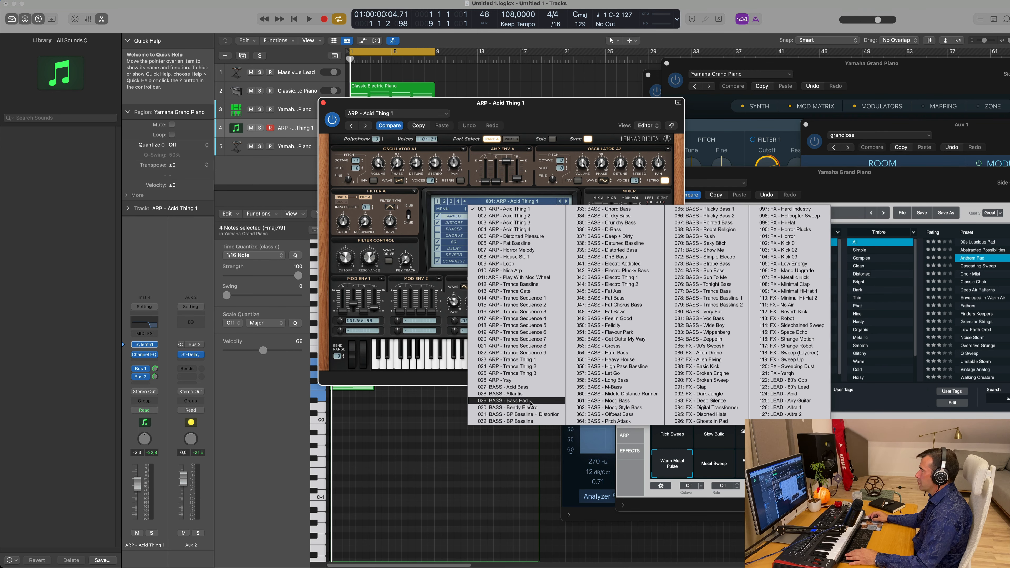
left_click(517, 400)
left_click_drag(501, 102, 722, 118)
Transpose all four notes of the fourth track's region up two octaves and listen to the bass pad
key("space")
key("space")
left_click_drag(364, 281, 492, 444)
key("alt+shift+Up")
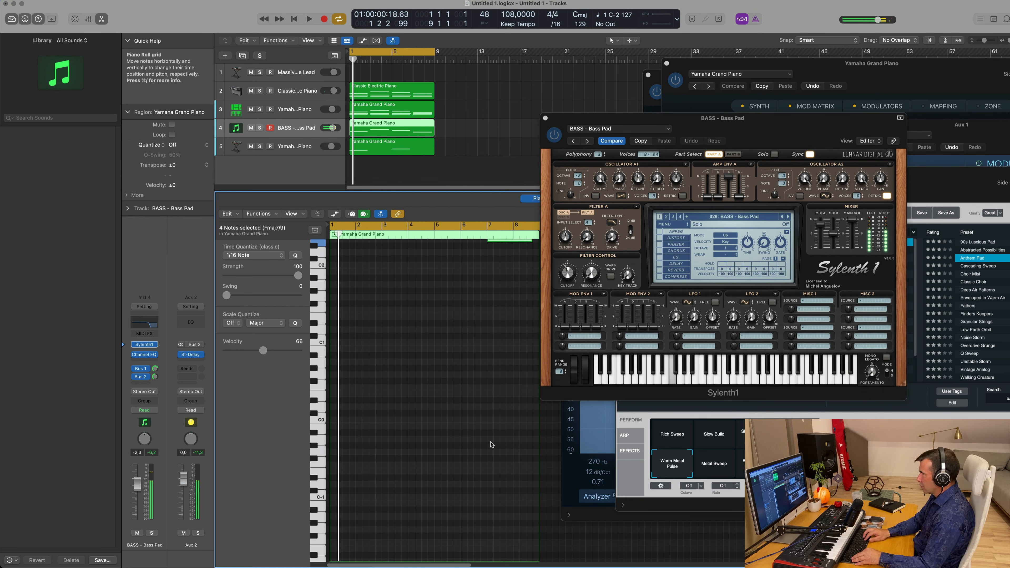
key("space")
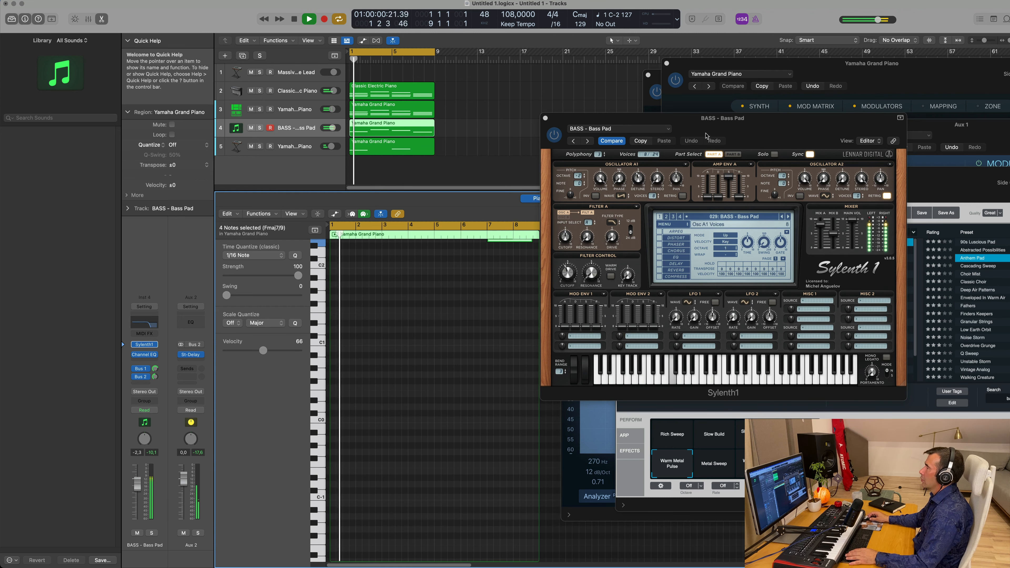
Lower the BASS - Bass Pad track's volume to -15.4 dB during playback and close the Sylenth1 window
left_click_drag(654, 118, 501, 160)
key("space")
key("space")
key("space")
left_click_drag(132, 485, 137, 519)
key("space")
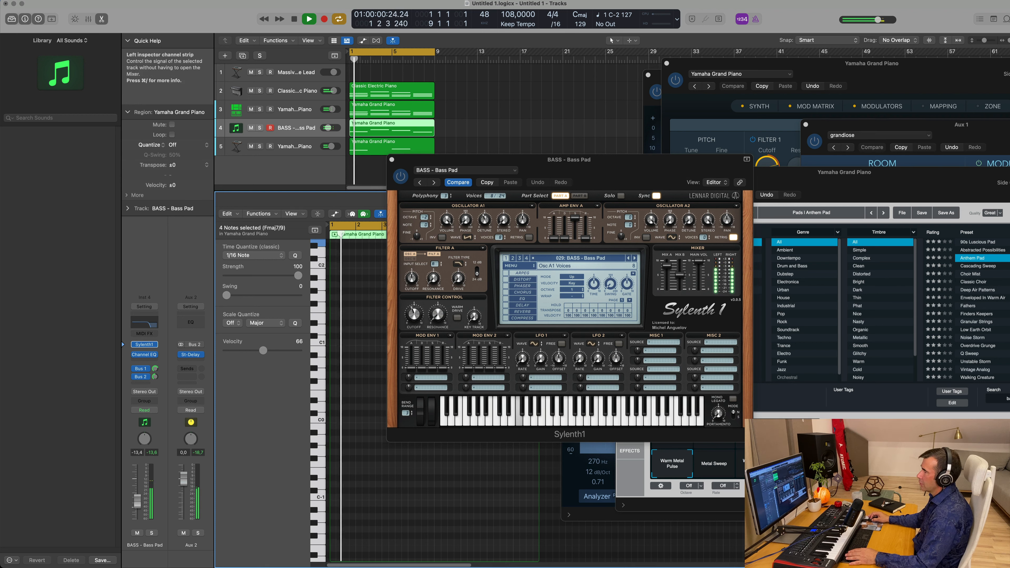
key("space")
key("space")
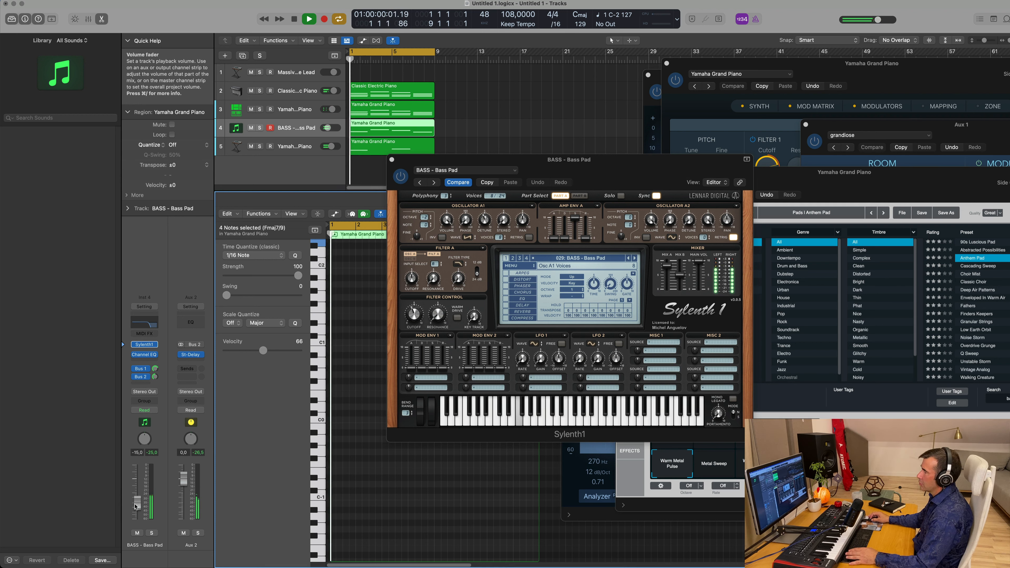
left_click_drag(137, 513, 138, 503)
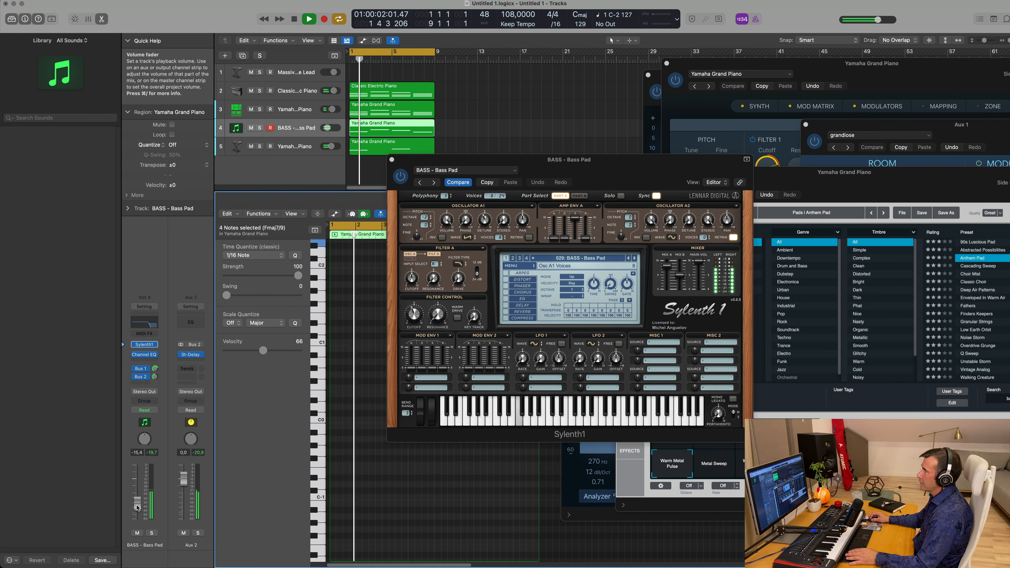
left_click_drag(440, 163, 311, 184)
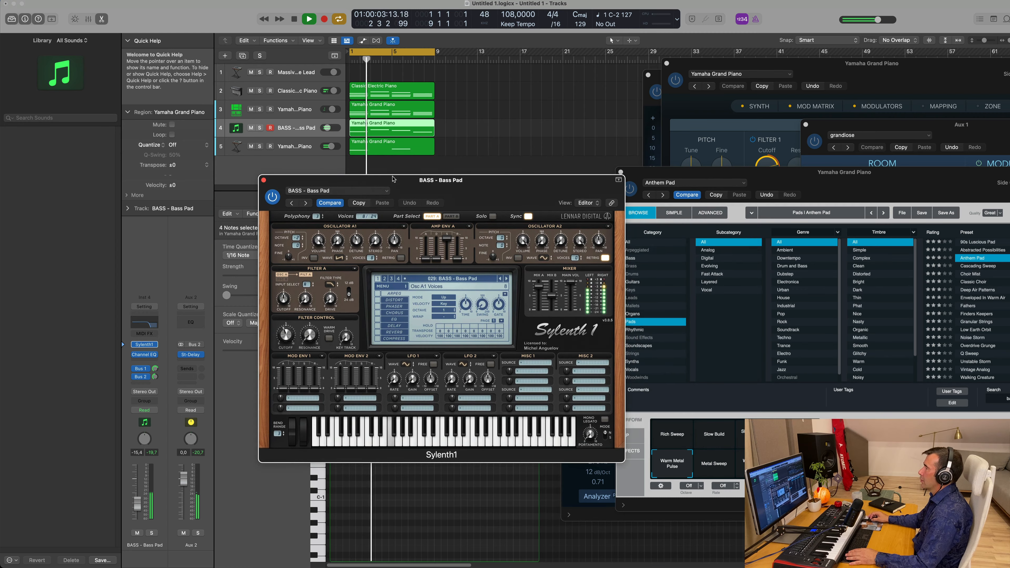
left_click(263, 180)
Repeat the regions on tracks 2 to 5 until they fill up to bar 33, and extend the cycle range to bar 33
key("super+Left")
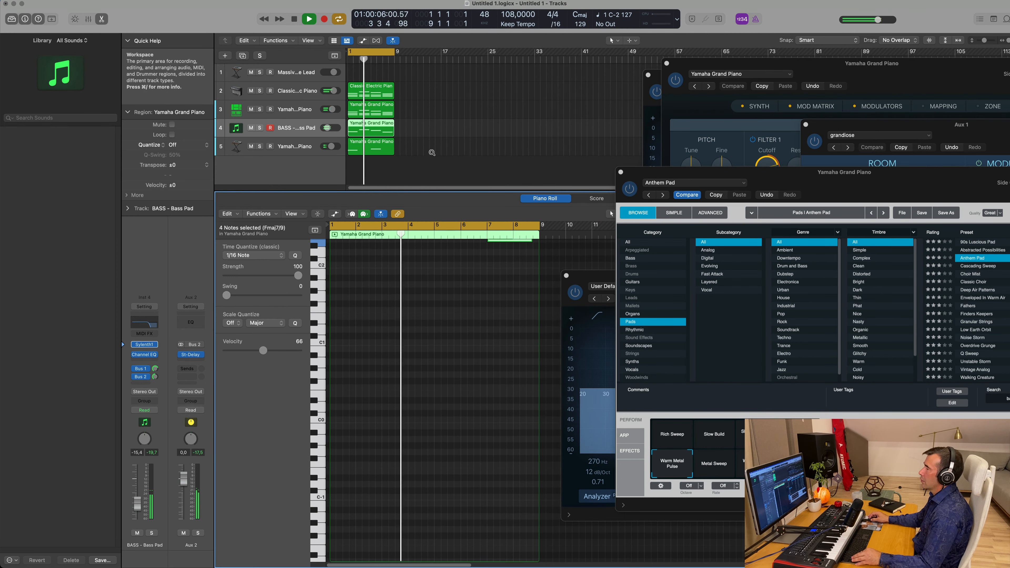
scroll(478, 149, "right", 5)
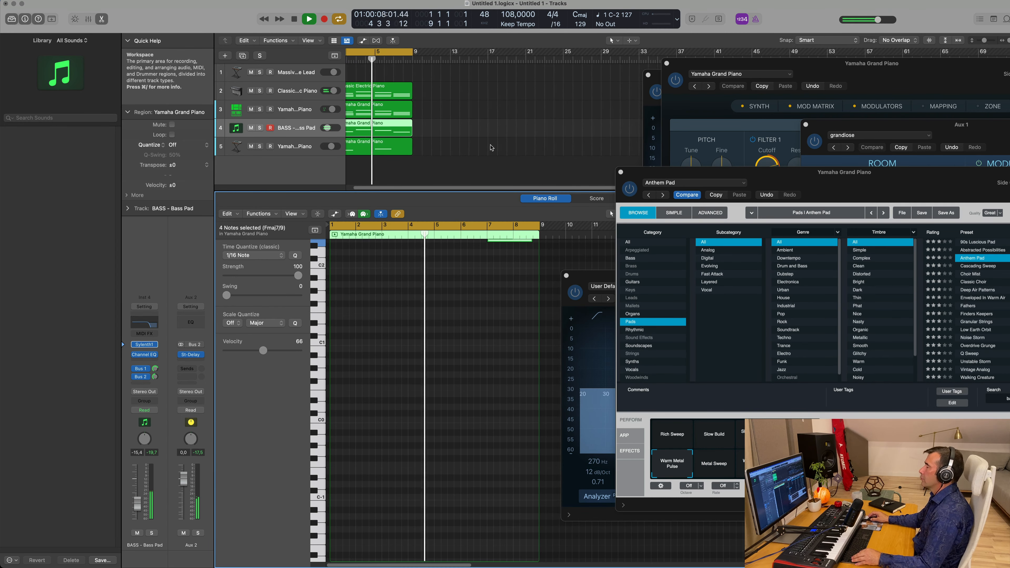
scroll(501, 146, "left", 3)
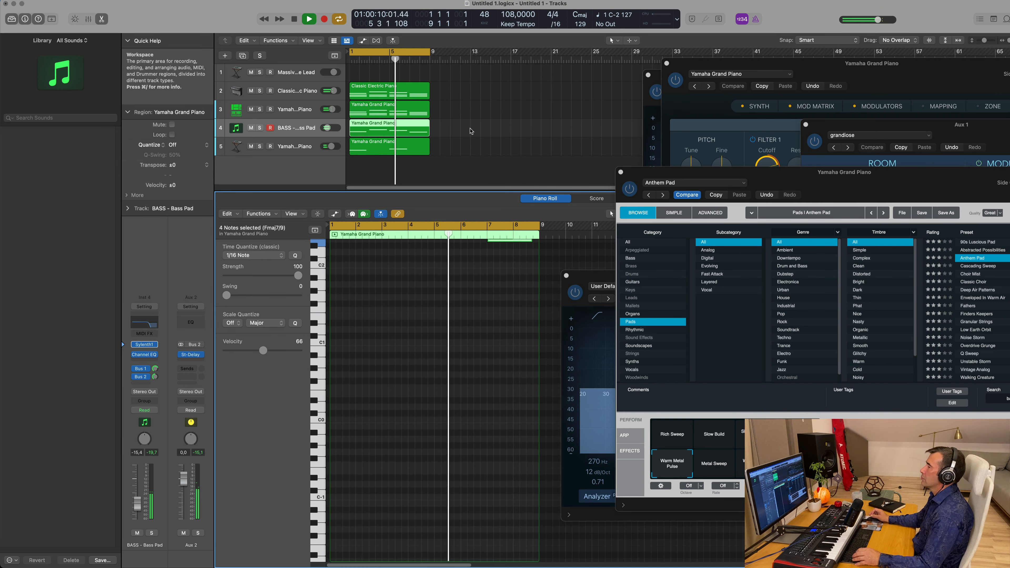
left_click_drag(457, 86, 396, 155)
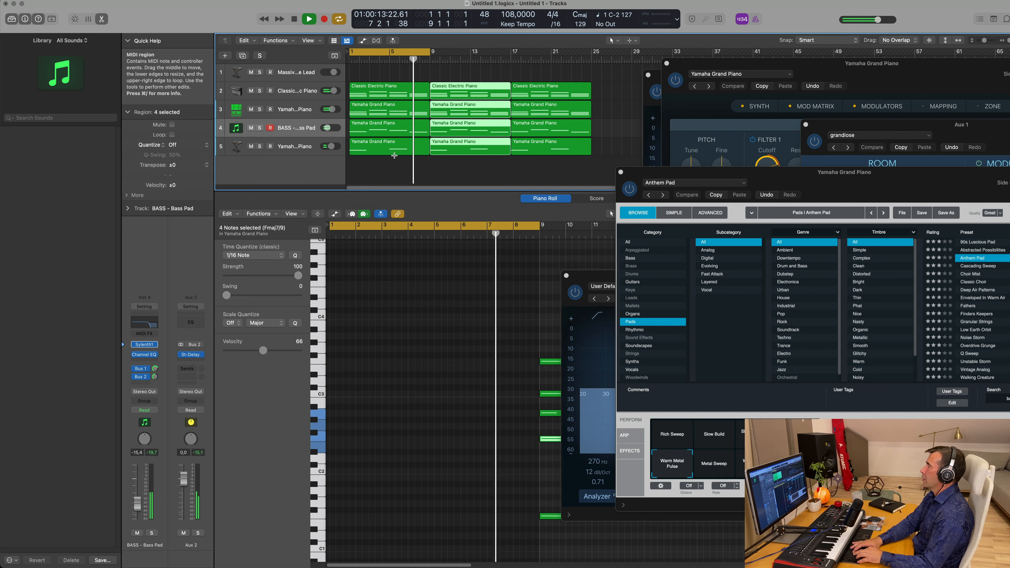
key("super+r")
key("super+r")
scroll(451, 128, "down", 4)
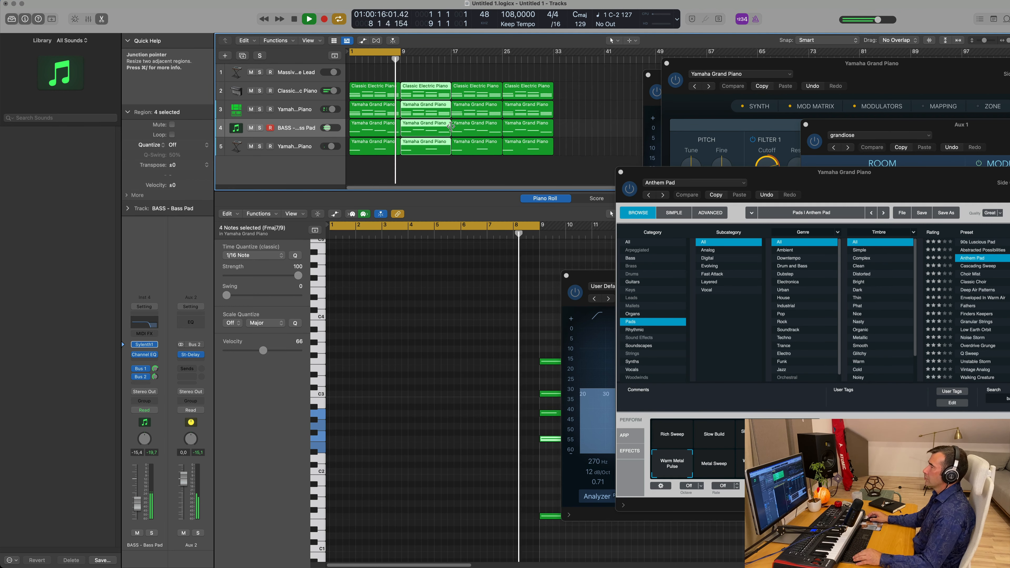
left_click_drag(399, 52, 553, 52)
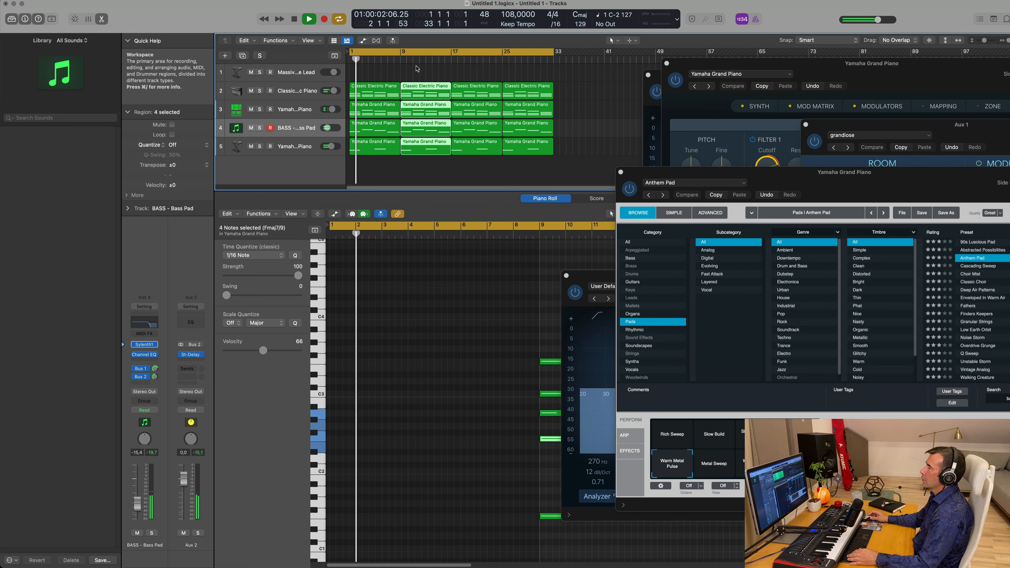
Load the Brass preset Byzantium Reeds in the first track's Alchemy instrument
left_click(290, 75)
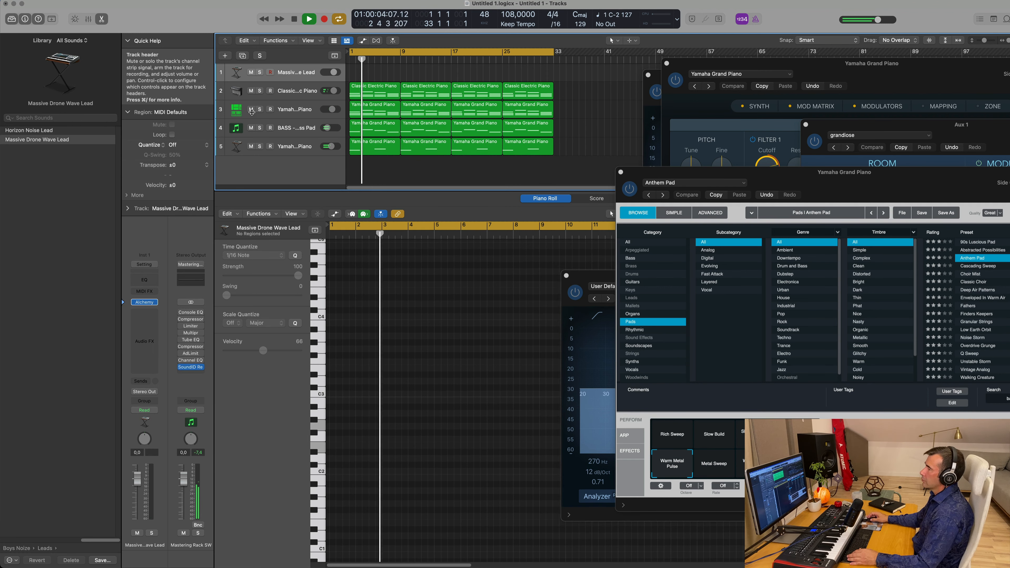
left_click(145, 303)
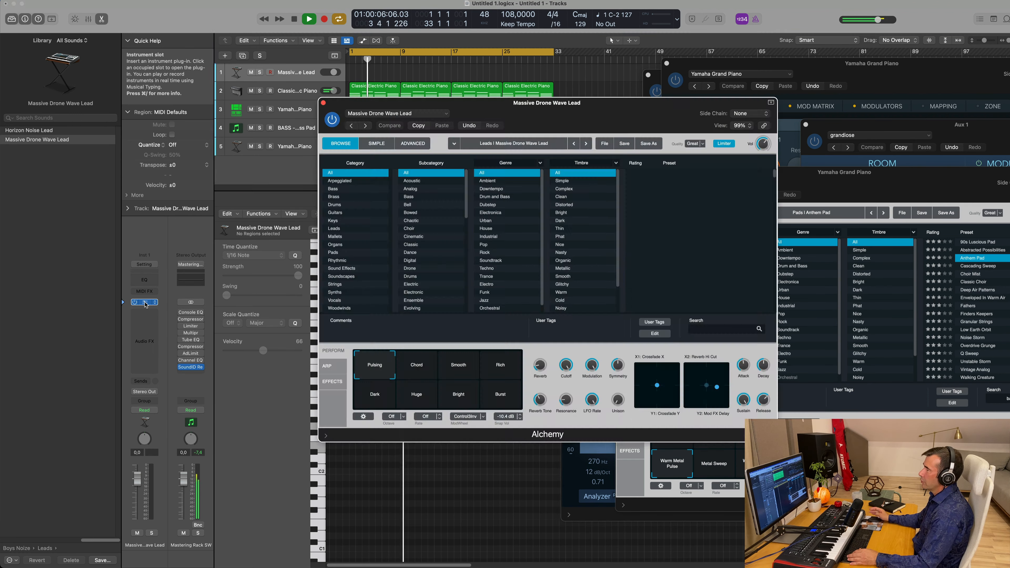
left_click(367, 197)
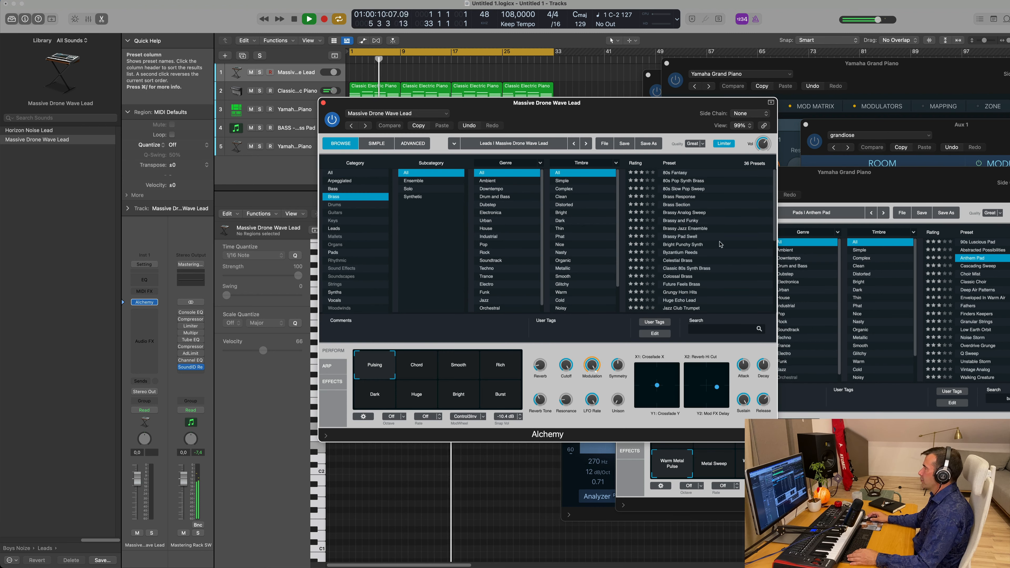
left_click(680, 256)
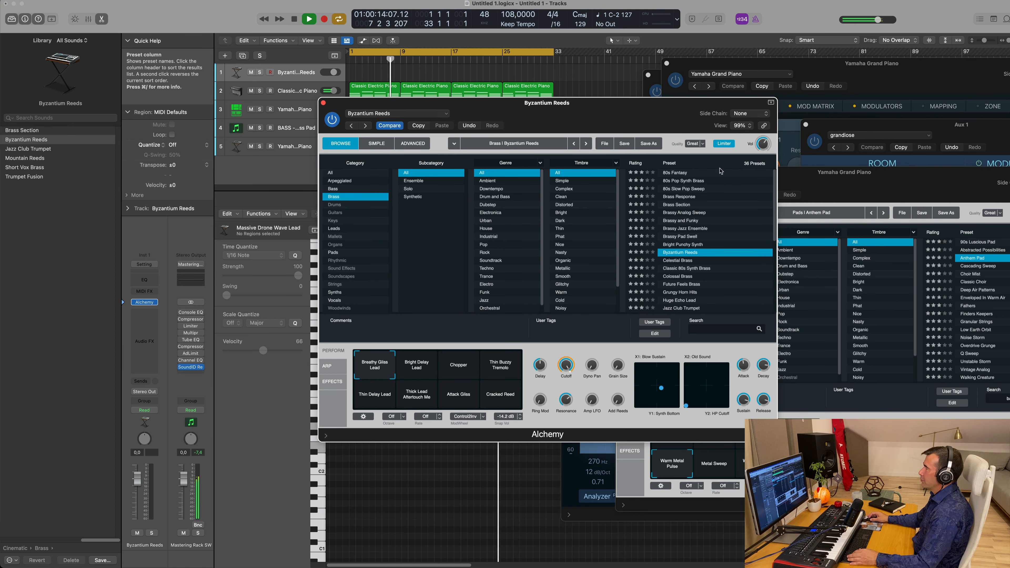
Copy the first Classic Electric Piano region from the second track to the first, and show the copy in the Piano Roll
left_click_drag(590, 123, 638, 232)
left_click_drag(369, 91, 369, 74)
key("e")
key("space")
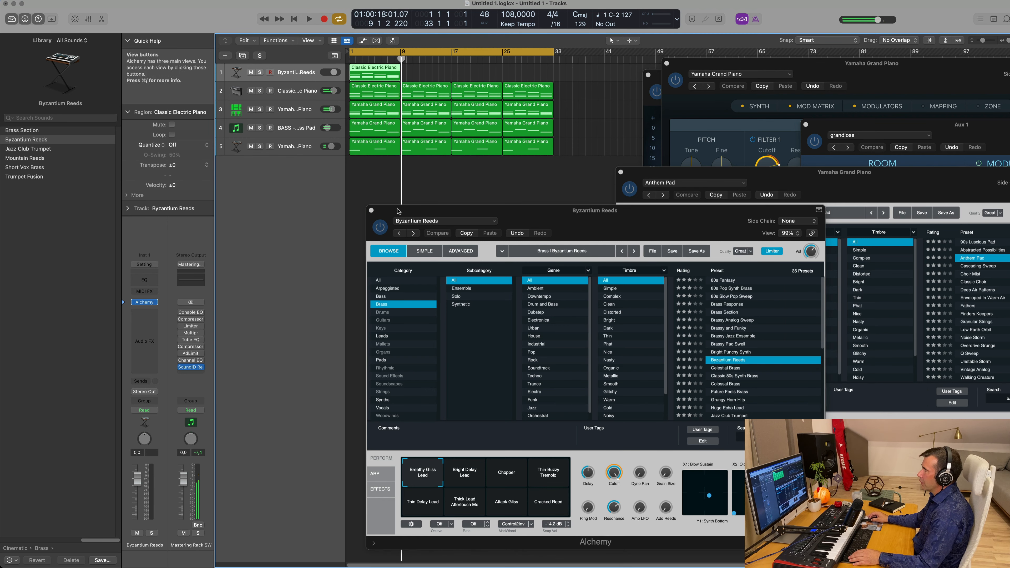
key("e")
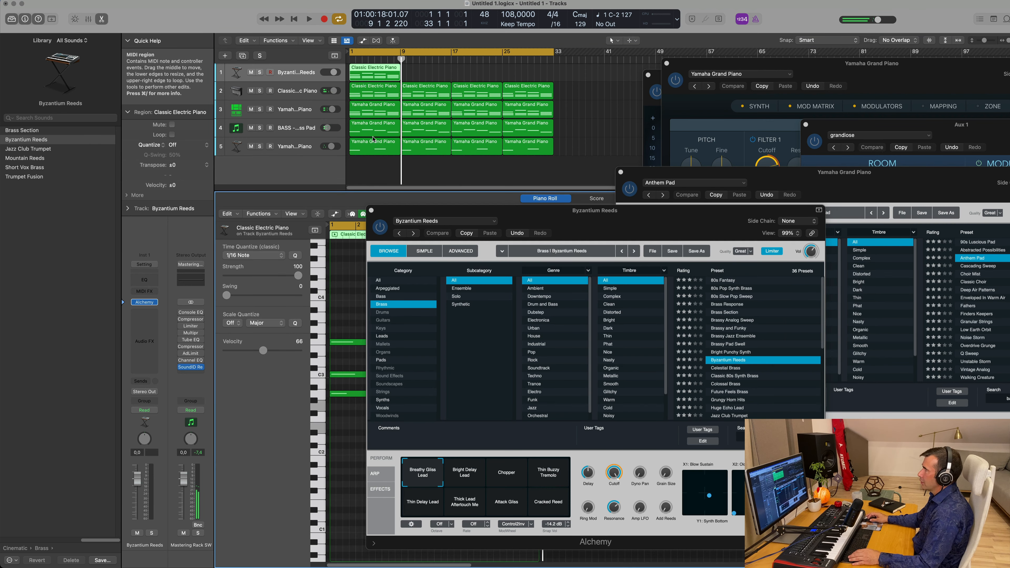
left_click_drag(446, 210, 795, 244)
Shorten the three notes of the copied region's first chord to about one beat
left_click_drag(330, 330, 365, 408)
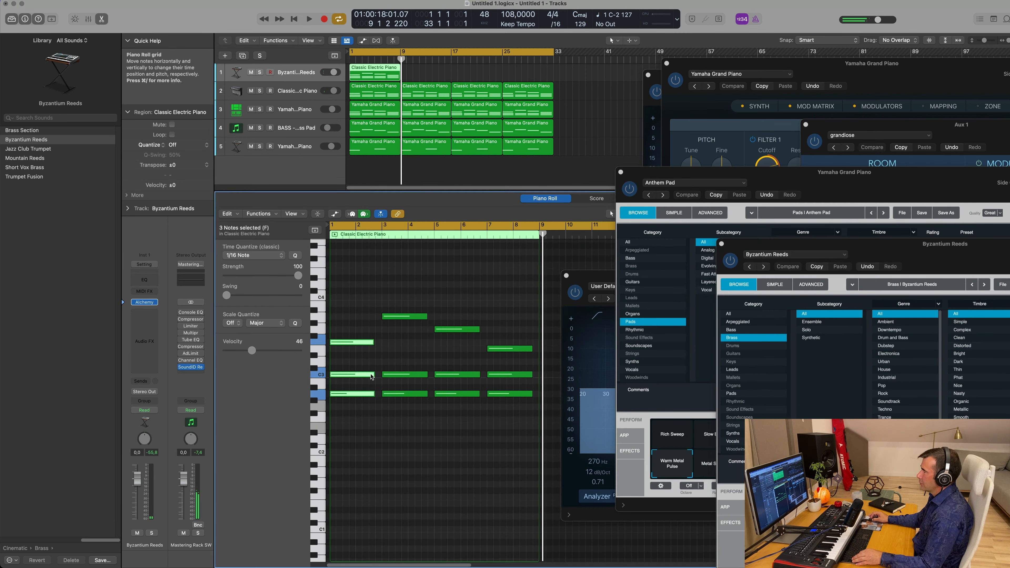
left_click_drag(372, 342, 335, 351)
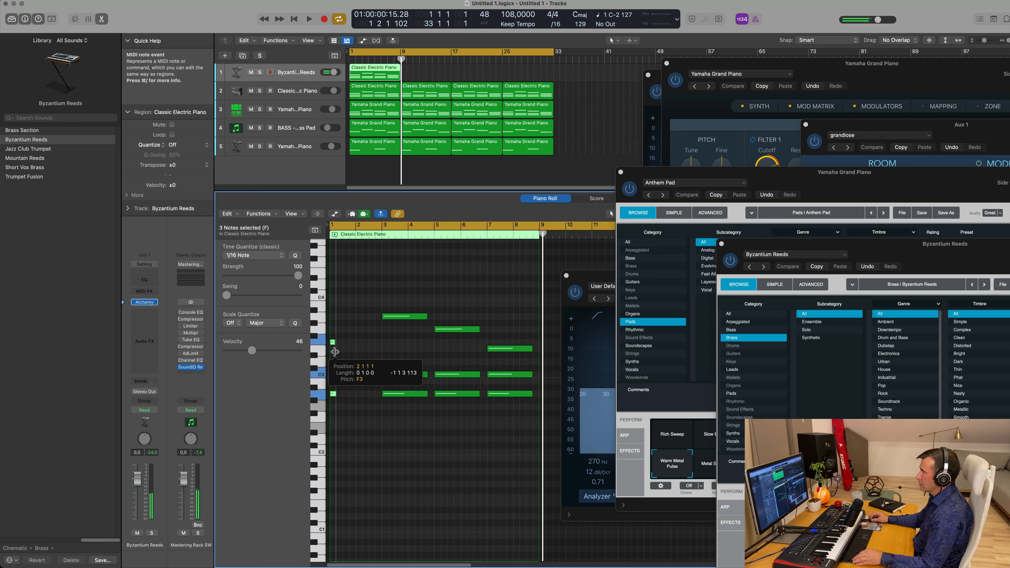
scroll(341, 355, "up", 5)
scroll(345, 357, "left", 3)
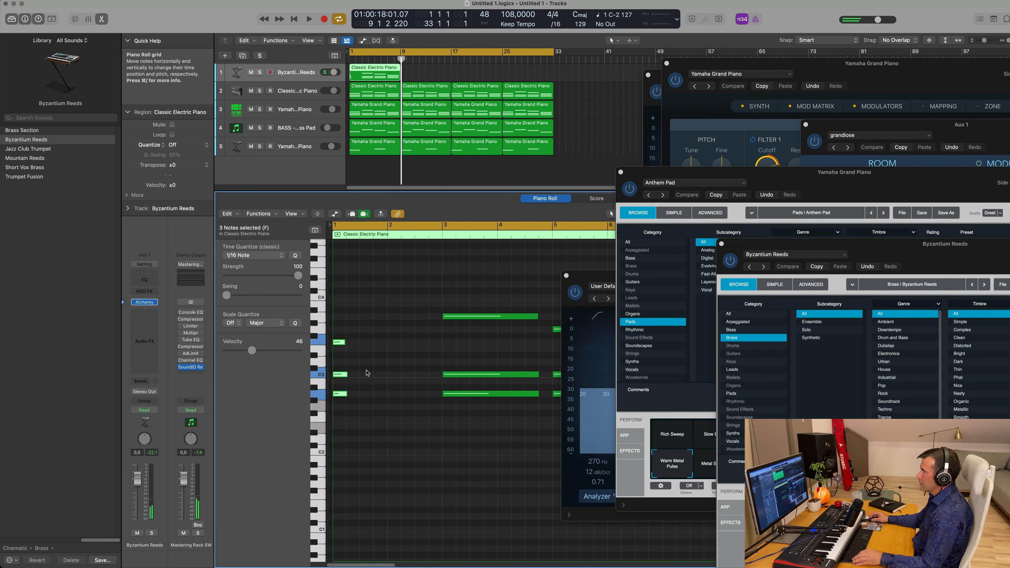
Arrange the shortened notes into an A2, C3, F3, C3 arpeggio across bar 1 and copy it to bar 2
mouse_move(367, 372)
left_mouse_down()
mouse_move(338, 379)
mouse_move(350, 377)
left_mouse_up()
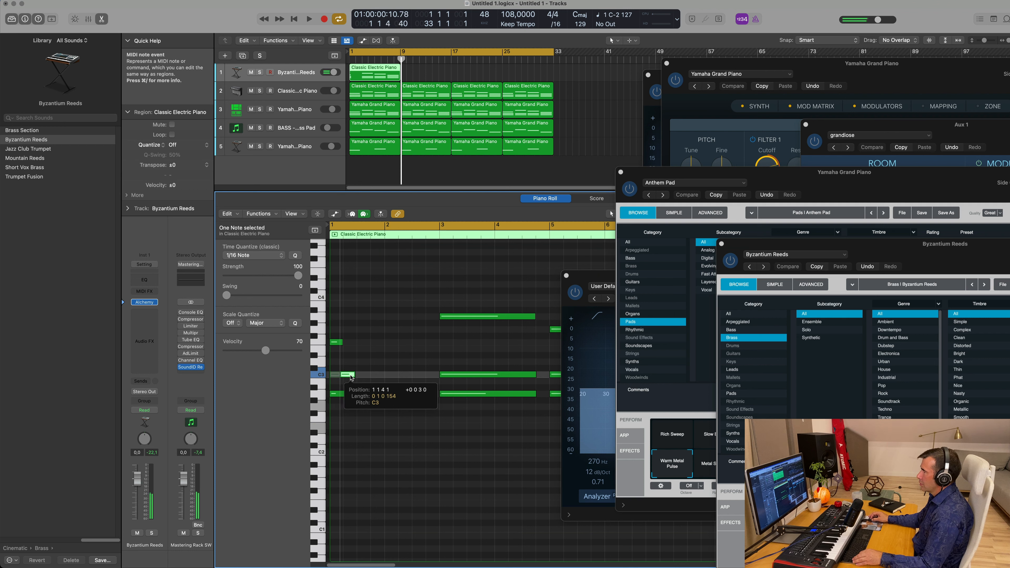
left_click_drag(338, 342, 384, 375)
left_click_drag(394, 329, 323, 432)
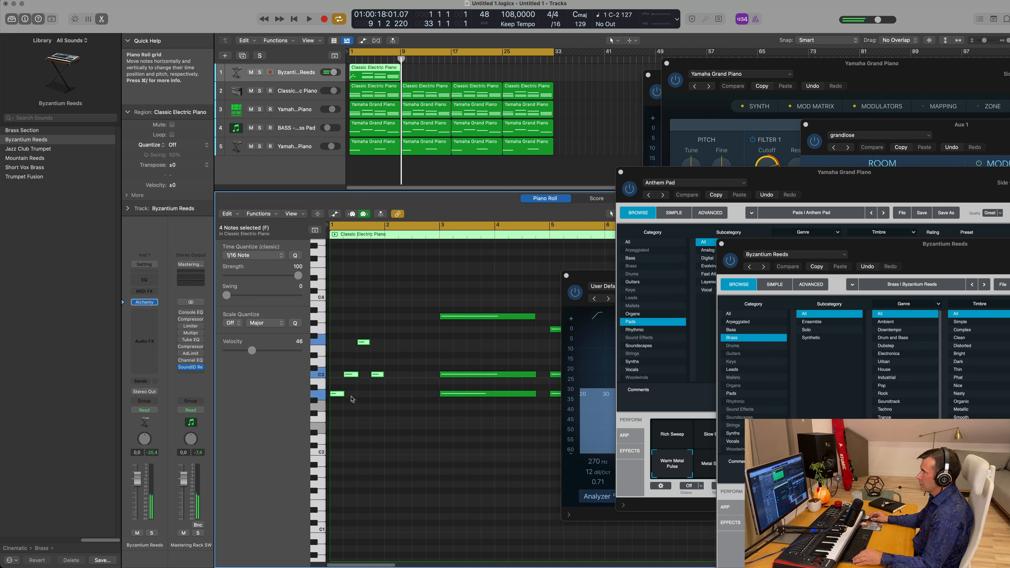
left_click_drag(340, 397, 396, 397)
Play the first track's new arpeggio with the other tracks to check how it fits, and stop playback
key("space")
scroll(408, 297, "down", 4)
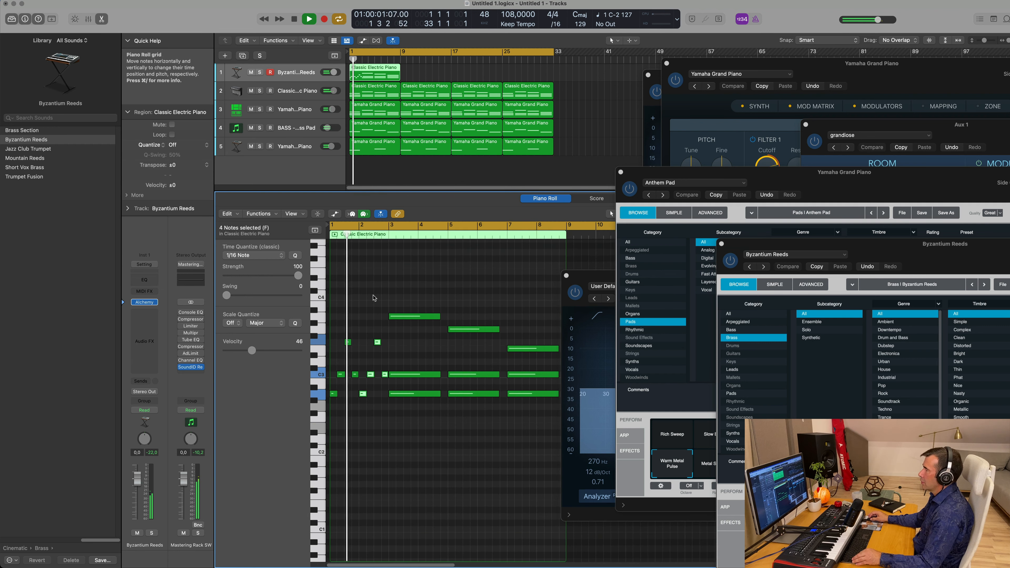
scroll(371, 298, "up", 1)
scroll(370, 298, "up", 3)
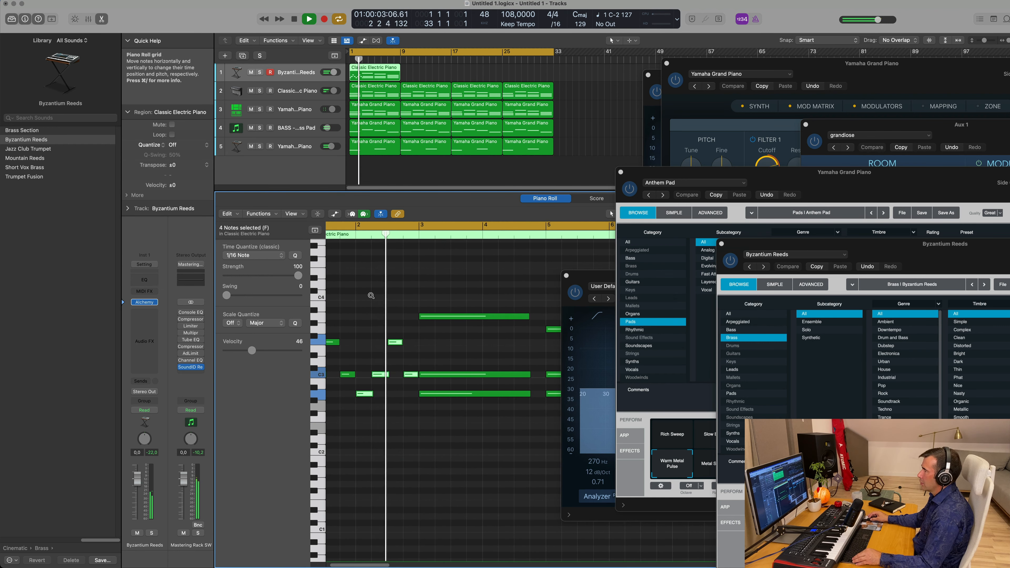
scroll(416, 339, "down", 3)
key("space")
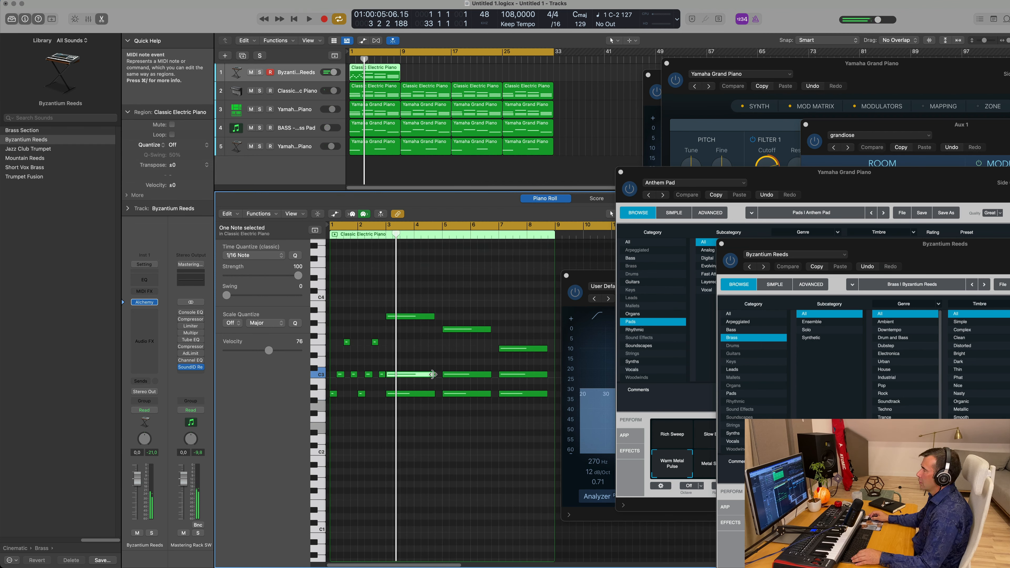
Delete the sustained C3 and A2 notes of the remaining three chords from bar 3 onward
left_click_drag(433, 375, 399, 376)
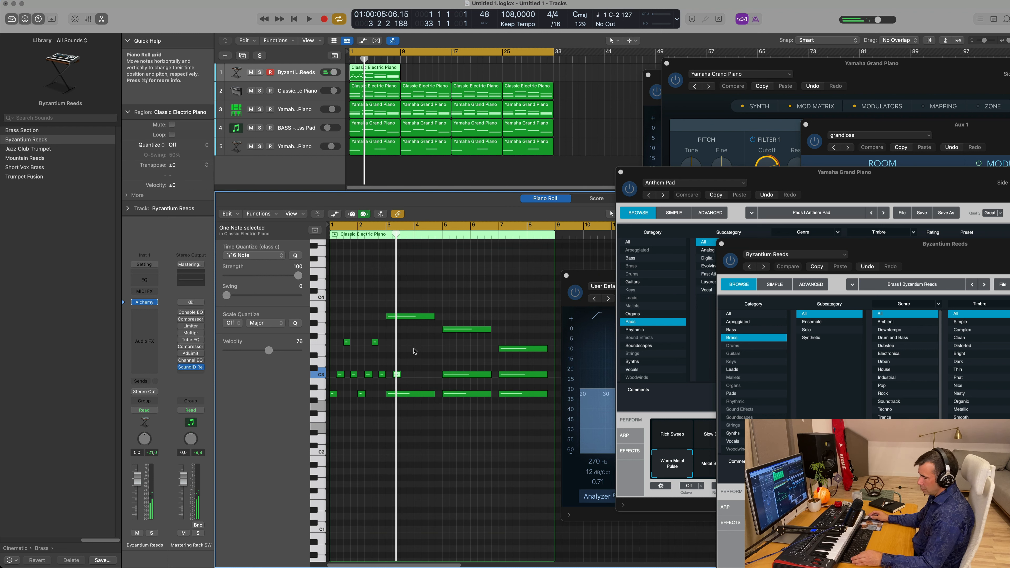
left_click_drag(393, 361, 513, 410)
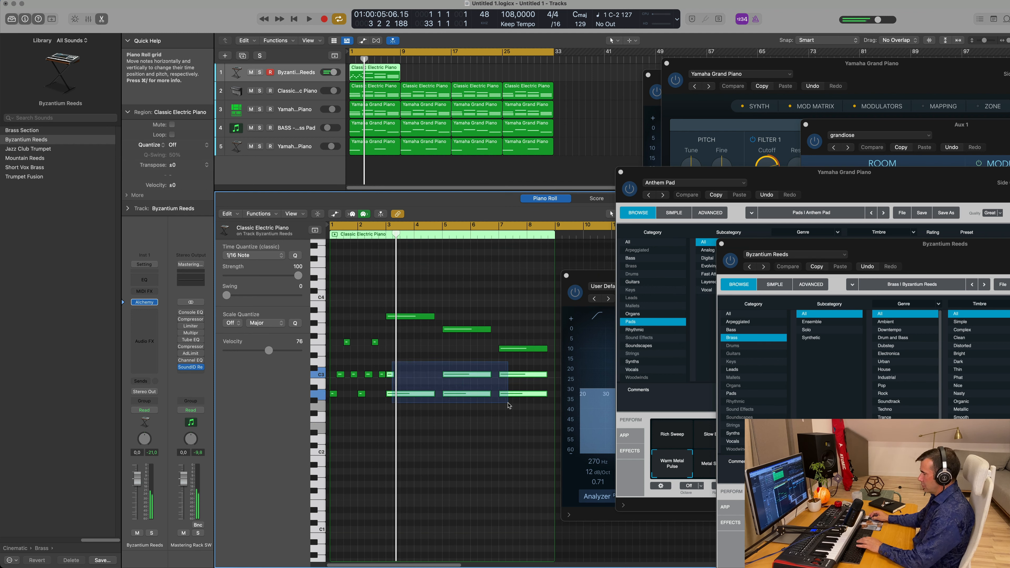
key("Delete")
Copy the two-bar arpeggio to bars 3 and 4, using short A3 notes in place of the F3 notes and the sustained A3
left_click_drag(396, 339, 394, 395)
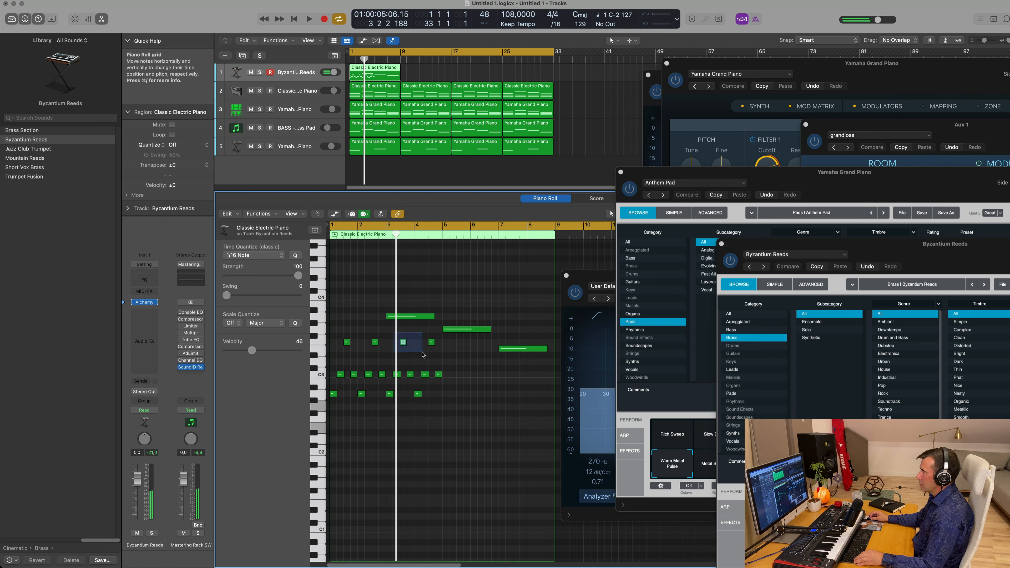
left_click_drag(437, 352, 438, 353)
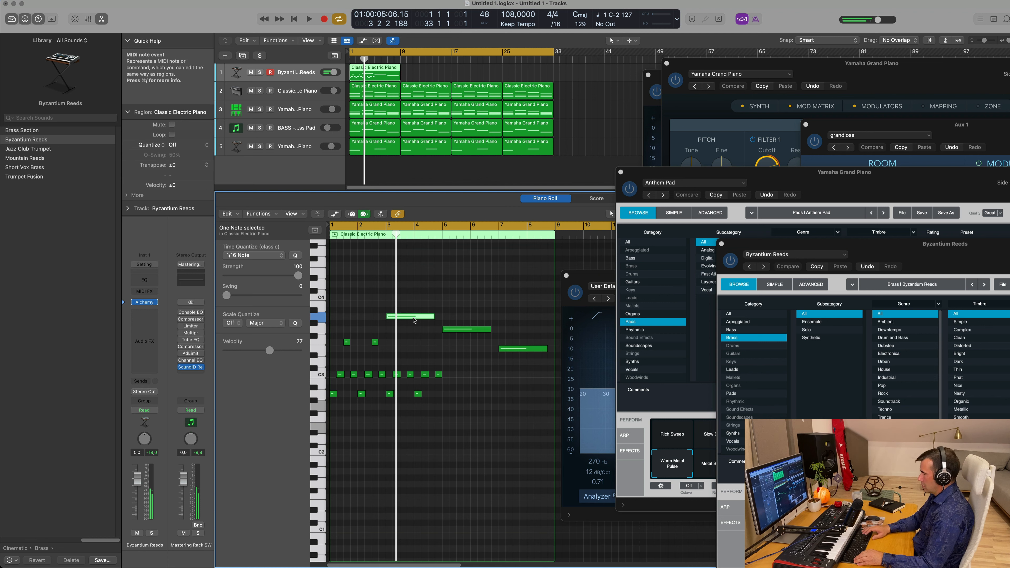
key("Delete")
Copy the arpeggio's A2 and C3 notes to bars 5 and 6, using short G3 notes on top in place of the sustained G3
left_click_drag(394, 369, 436, 402)
left_click_drag(389, 370, 448, 396)
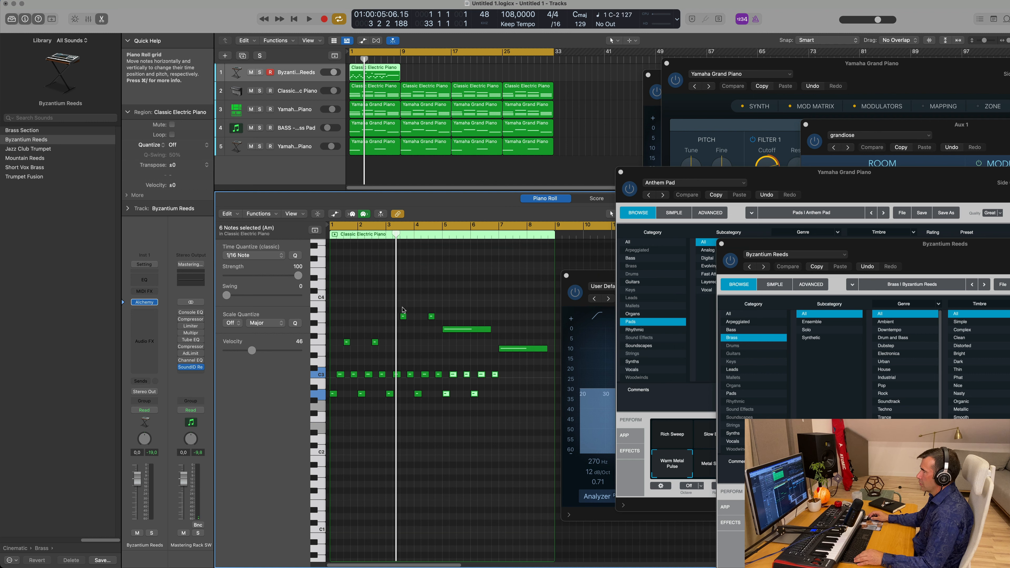
left_click_drag(402, 309, 462, 332)
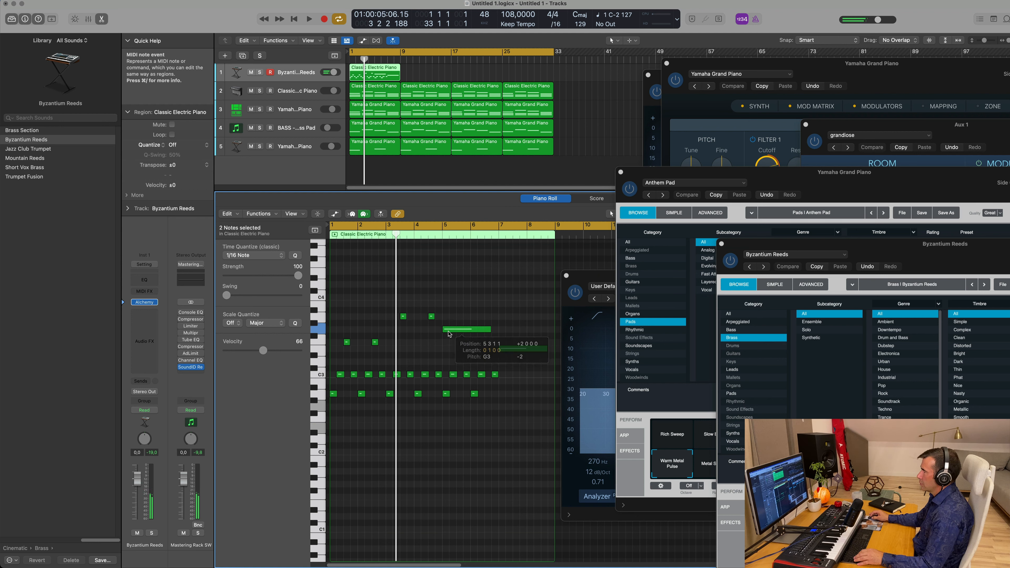
left_click(449, 332)
key("BackSpace")
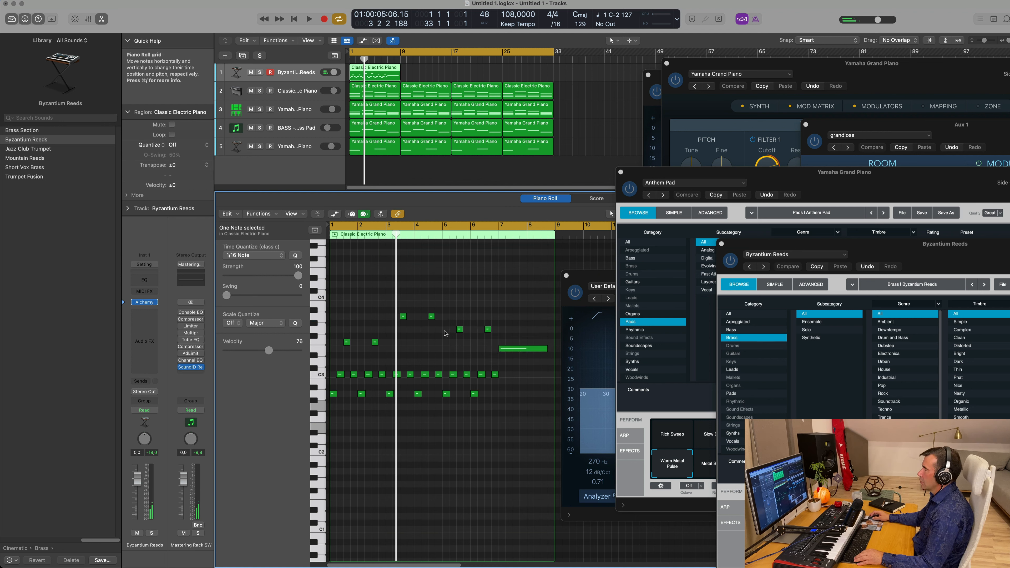
Continue the arpeggio through bars 7 and 8, using short E3 notes on top in place of the sustained E3
left_click_drag(445, 328, 503, 397)
left_click_drag(510, 320, 544, 339)
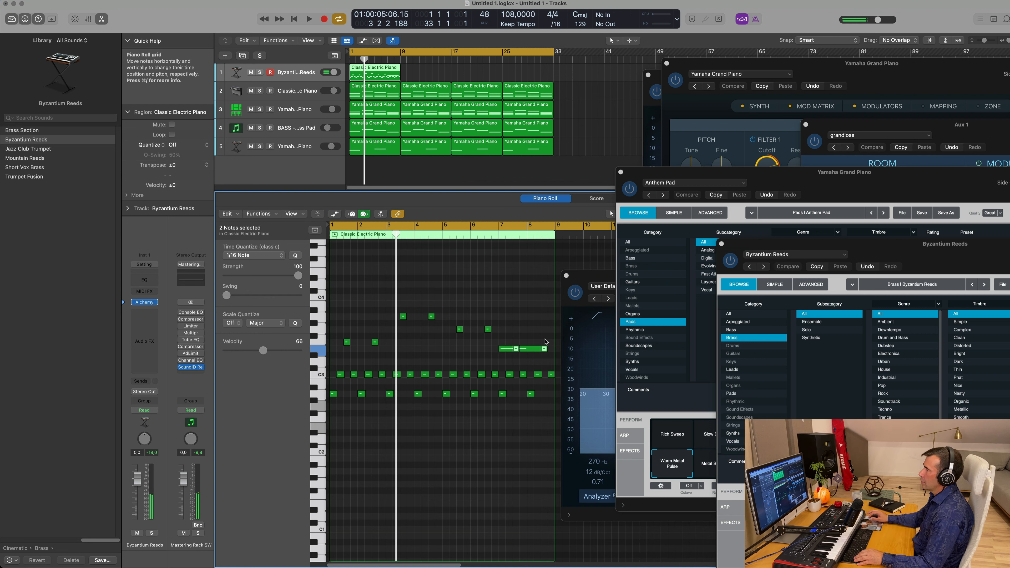
key("Delete")
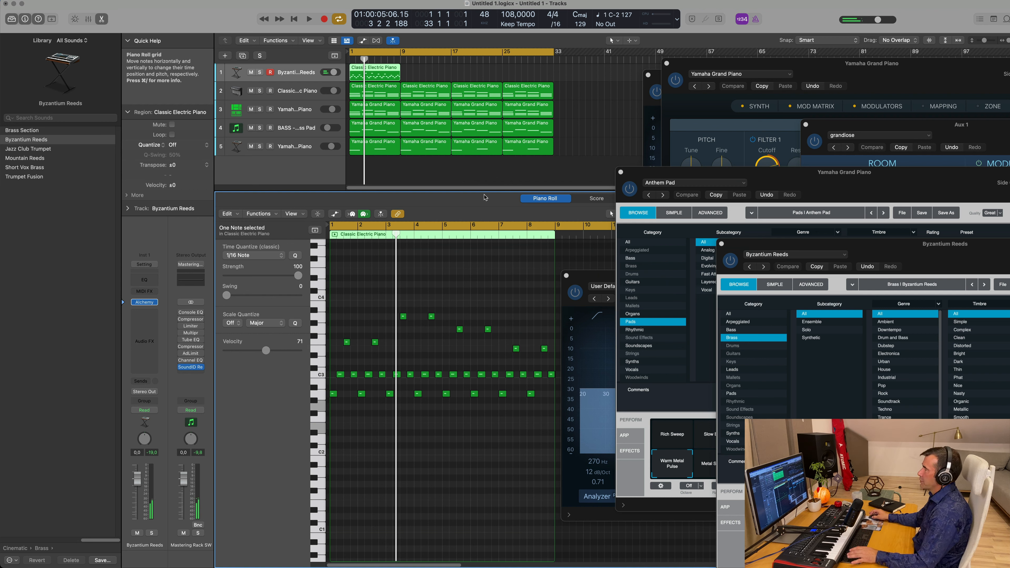
Repeat the finished eight-bar arpeggio region three times on the first track to fill it to bar 33
left_click(375, 74)
key("super+r")
key("super+r")
key("super+r")
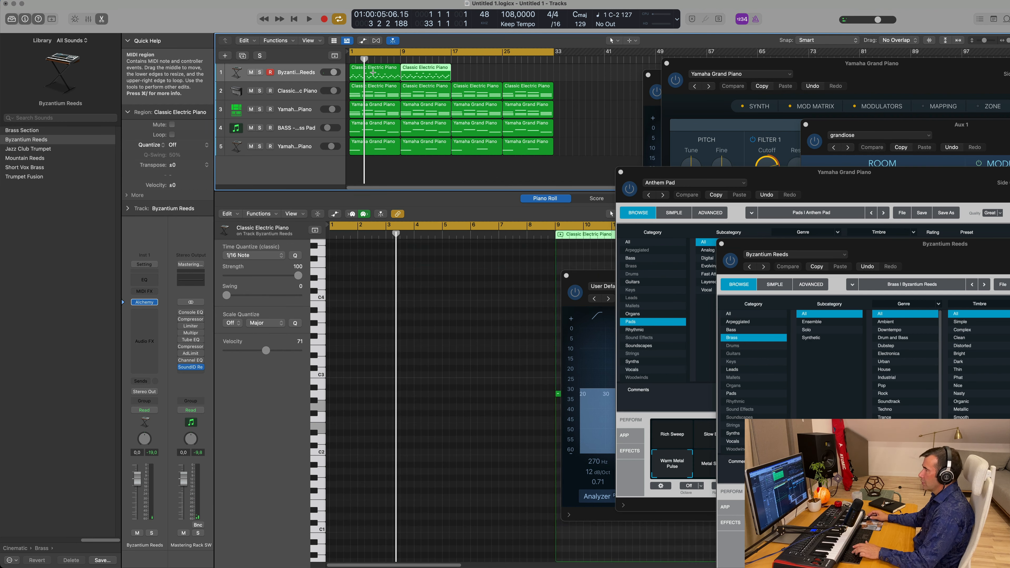
Play the arrangement from the start and lower the Byzantium Reeds track's volume to -0.3 dB
left_click_drag(851, 246, 586, 143)
key("space")
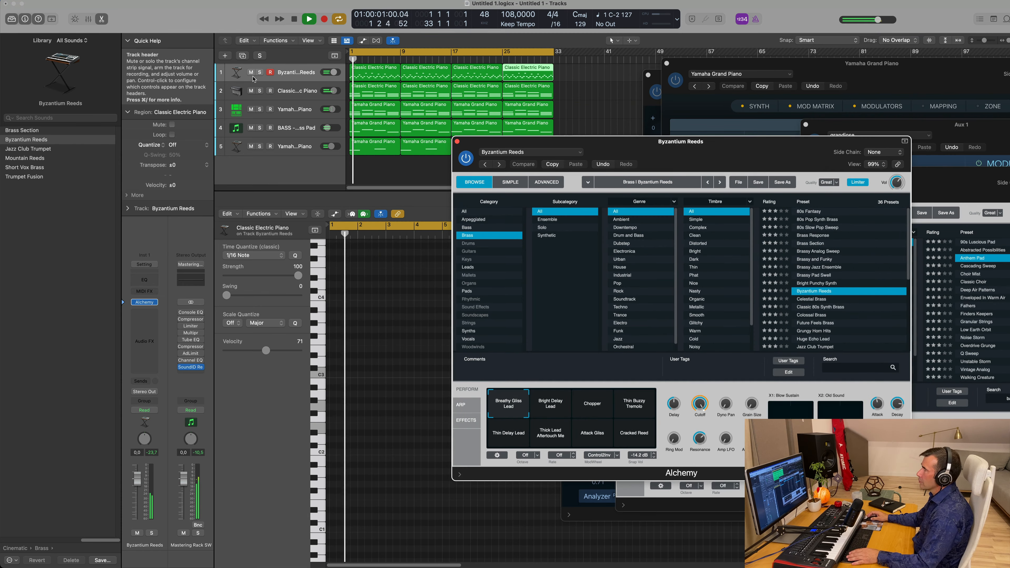
left_click(299, 67)
left_click_drag(138, 478, 137, 480)
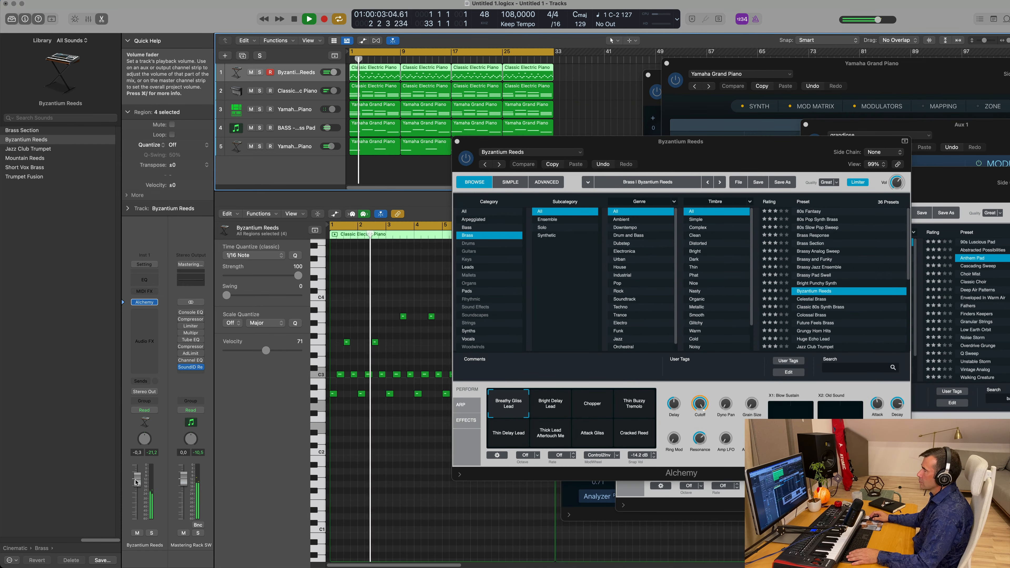
scroll(371, 444, "up", 5)
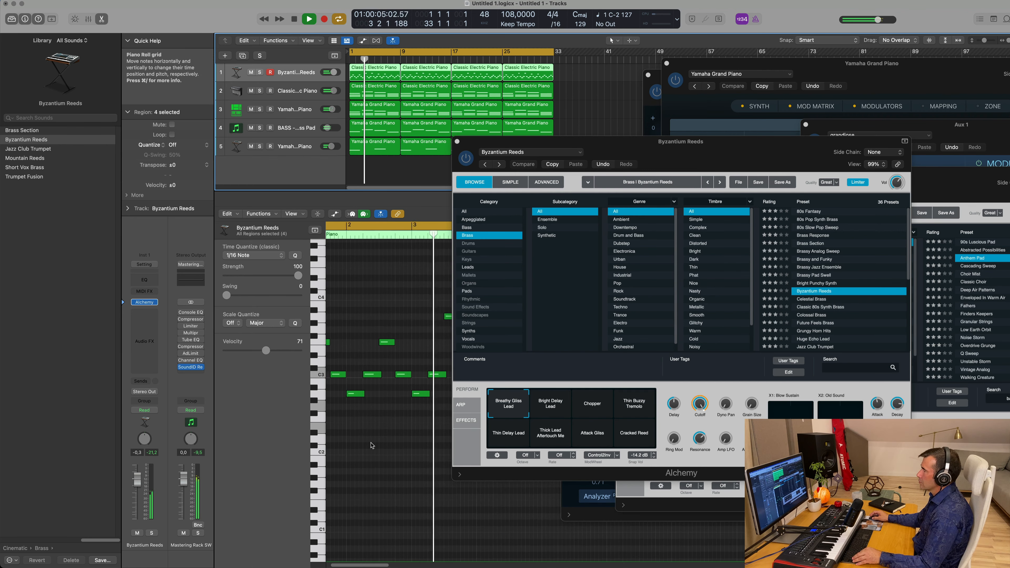
scroll(371, 443, "down", 5)
left_click_drag(719, 146, 672, 144)
key("space")
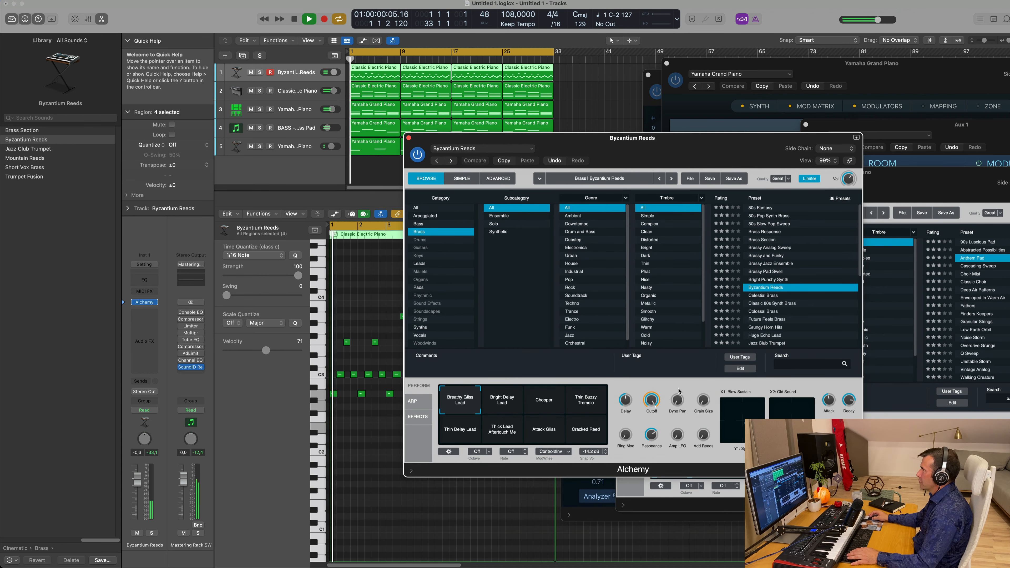
Audition the Byzantium Reeds performance snapshots from Bright Delay Lead through Cracked Reed, restarting the arrangement to compare them
left_click(513, 404)
left_click(559, 405)
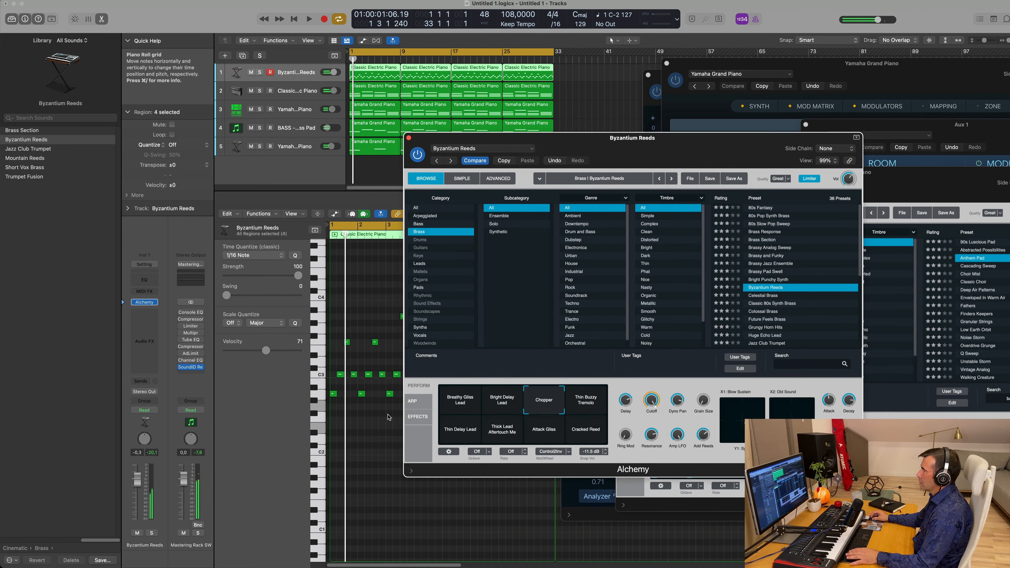
left_click(584, 405)
key("space")
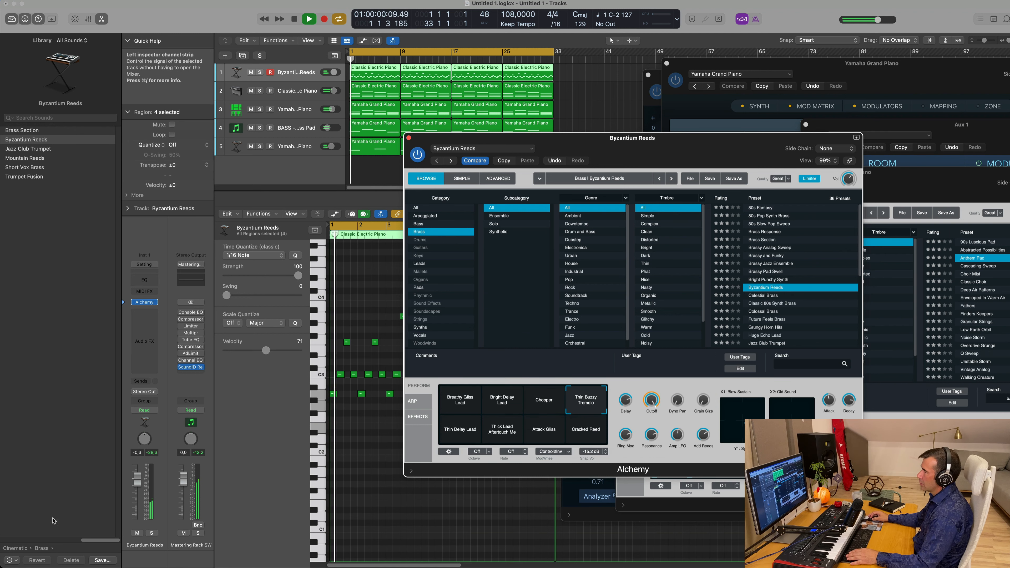
left_click(453, 437)
left_click(502, 431)
left_click(544, 430)
key("space")
key("space")
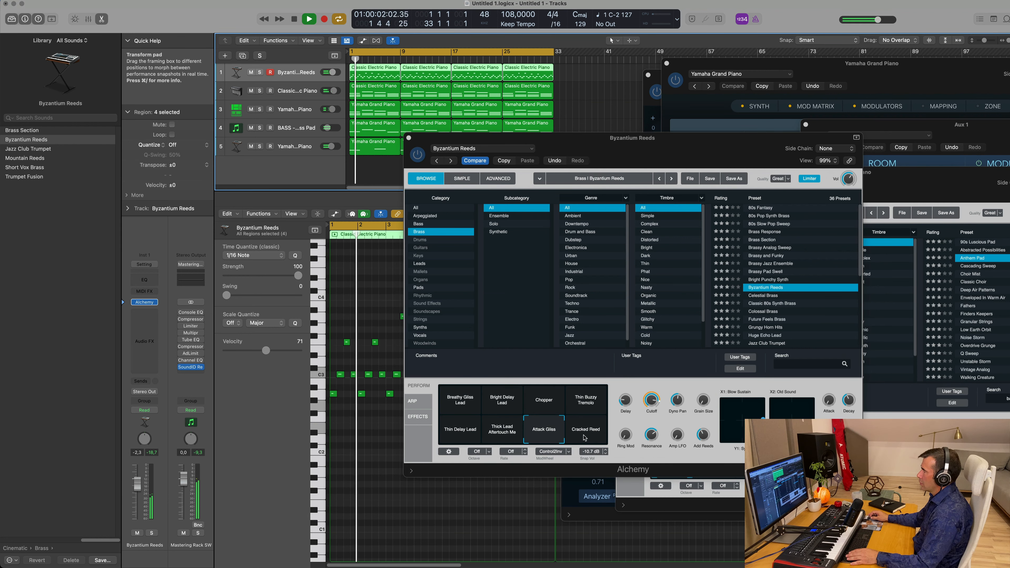
left_click(570, 423)
key("space")
key("space")
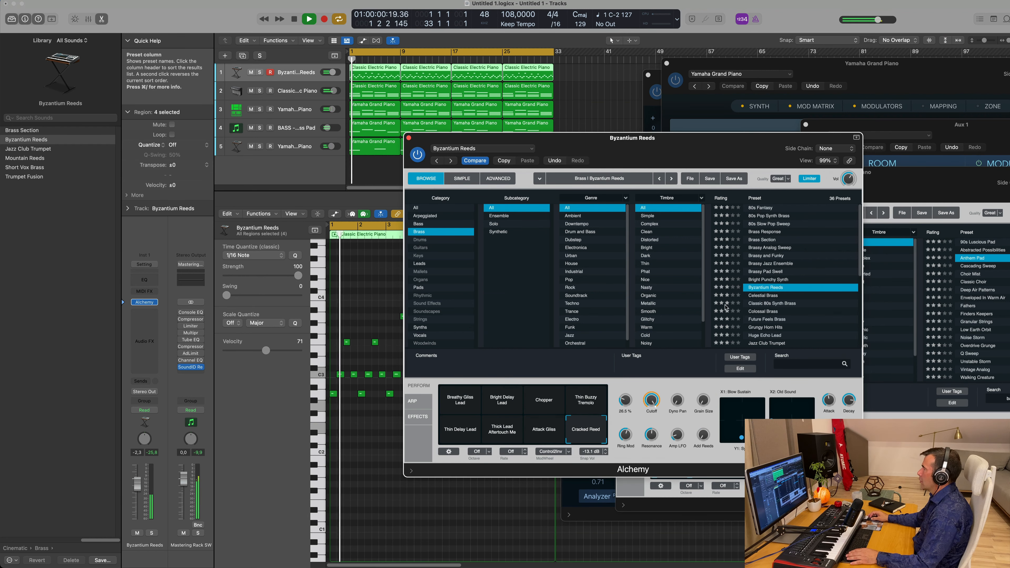
Load the Celestial Brass preset for the arpeggio and lower the track's volume to about -8.8 dB
left_click(766, 295)
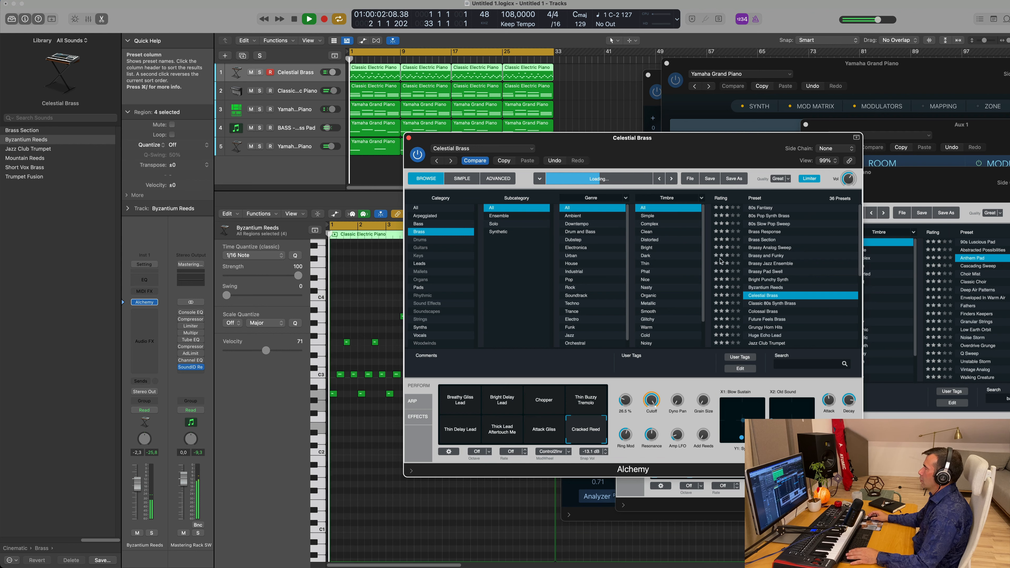
left_click_drag(697, 151, 716, 108)
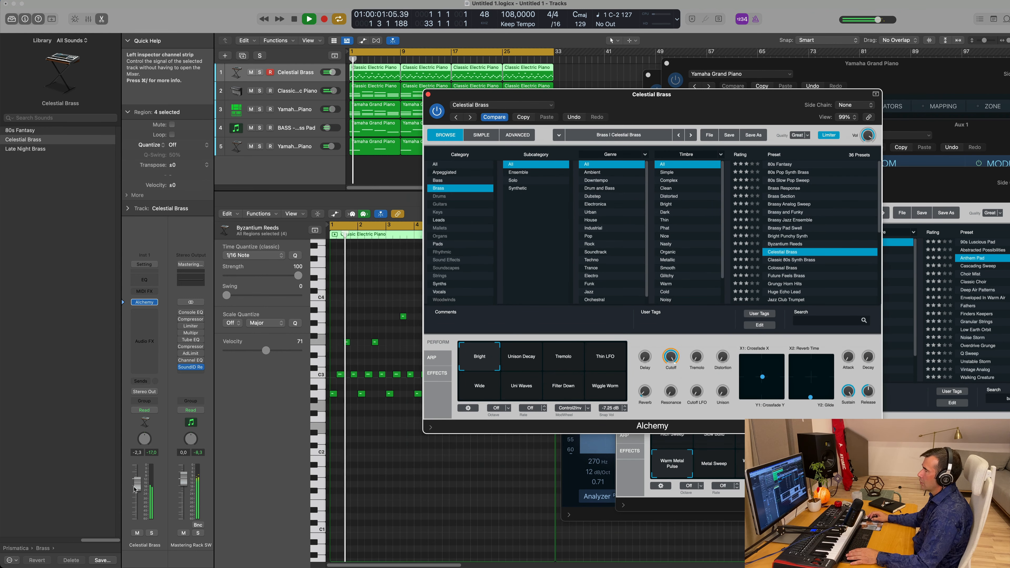
left_click_drag(135, 488, 136, 498)
Add a send to Bus 1 on the Celestial Brass track and set its level to about -5.7 dB
left_click(137, 383)
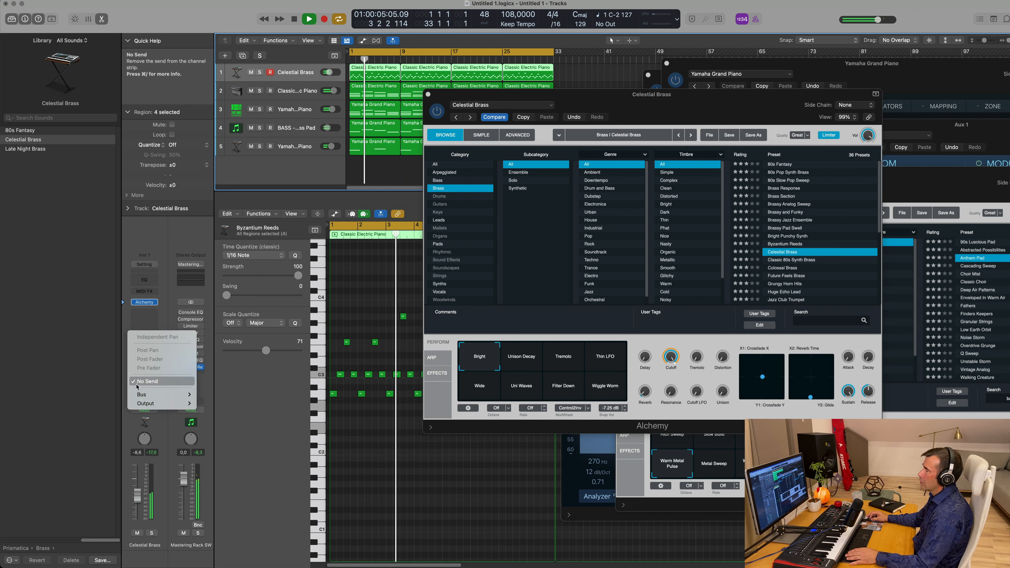
mouse_move(163, 394)
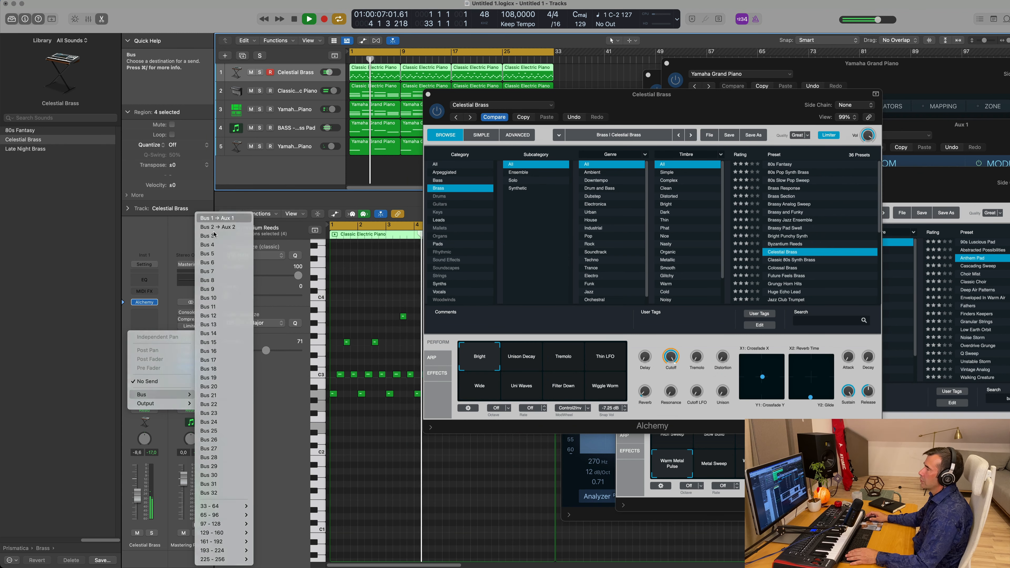
left_click(222, 218)
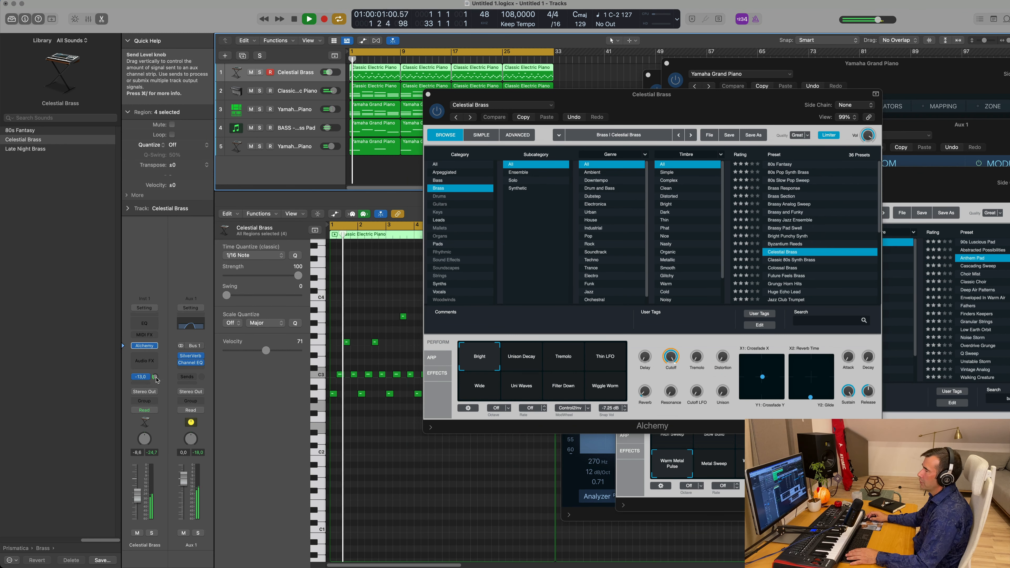
left_click_drag(156, 380, 156, 380)
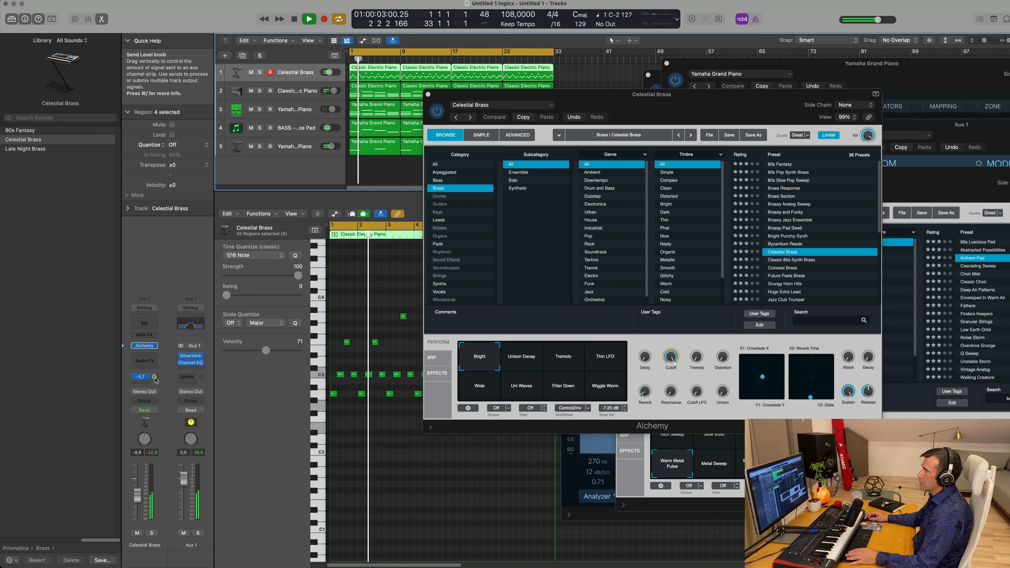
Add a second send to Bus 2 on the Celestial Brass track and adjust its delay send level
left_click(142, 377)
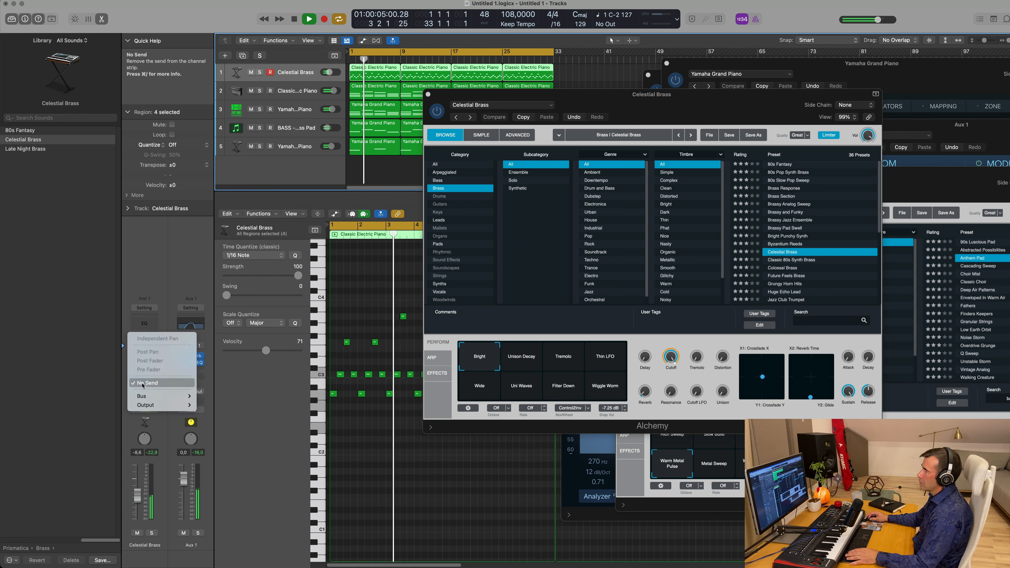
mouse_move(175, 396)
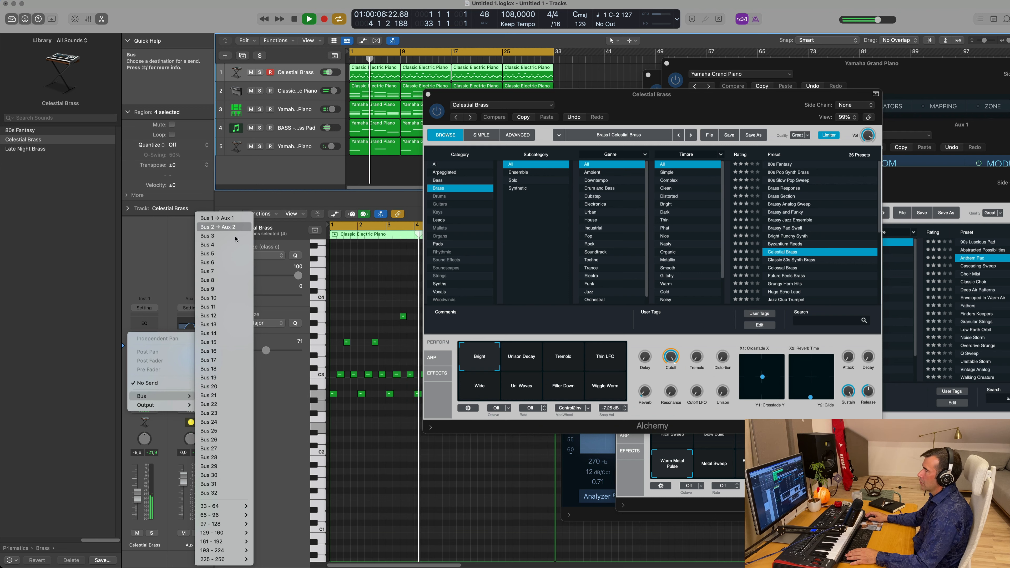
left_click(230, 227)
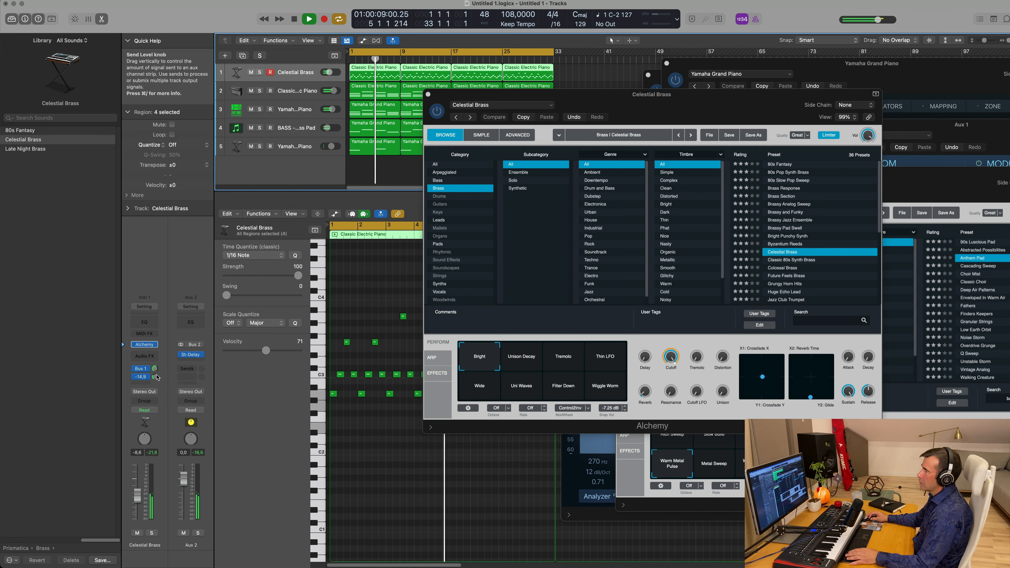
left_click_drag(157, 376, 154, 383)
Audition the Unison Decay, Tremolo and Thin LFO snapshots of Celestial Brass while the arrangement plays
left_click_drag(667, 101, 612, 121)
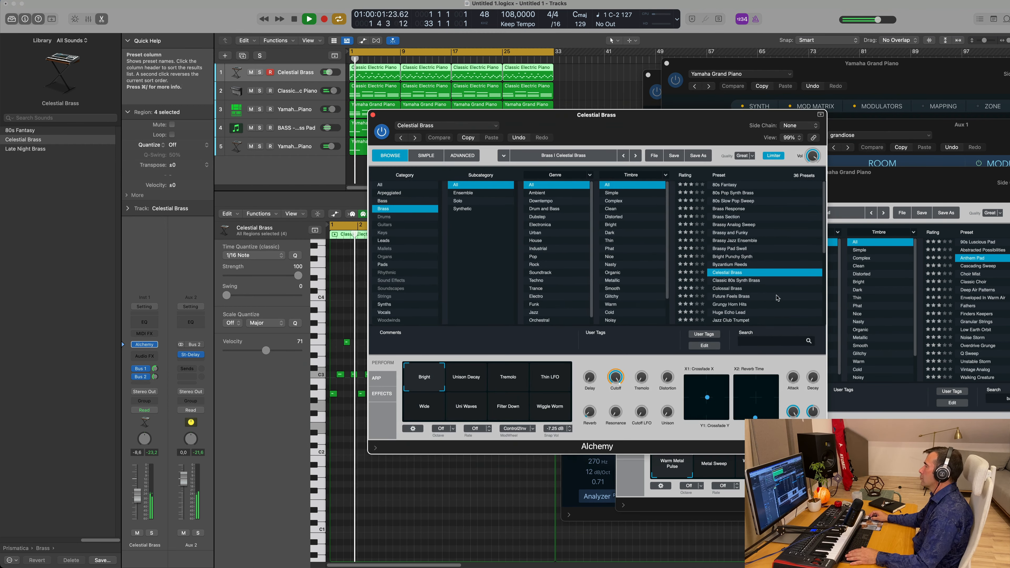
left_click(486, 384)
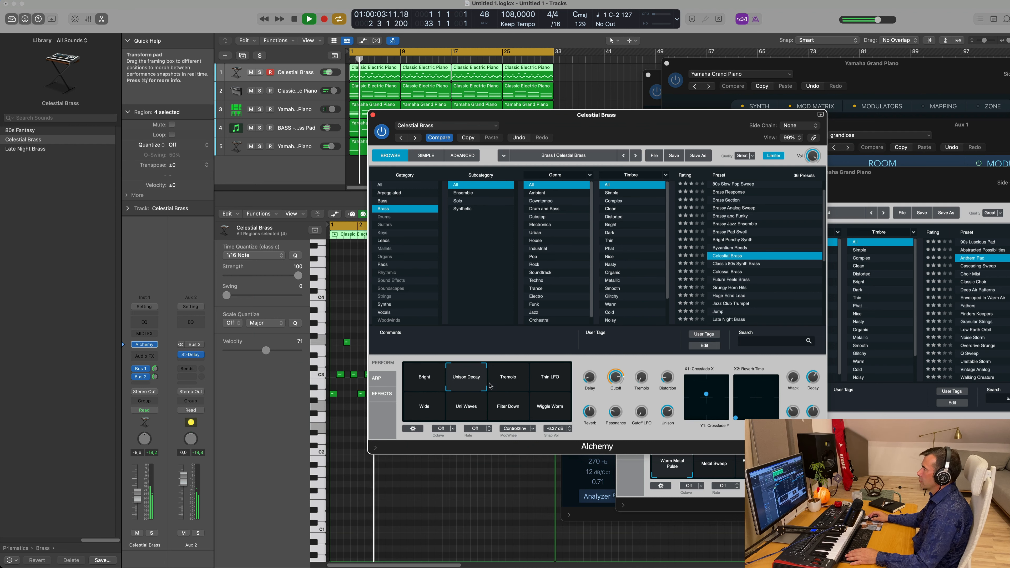
mouse_move(616, 382)
left_click(507, 381)
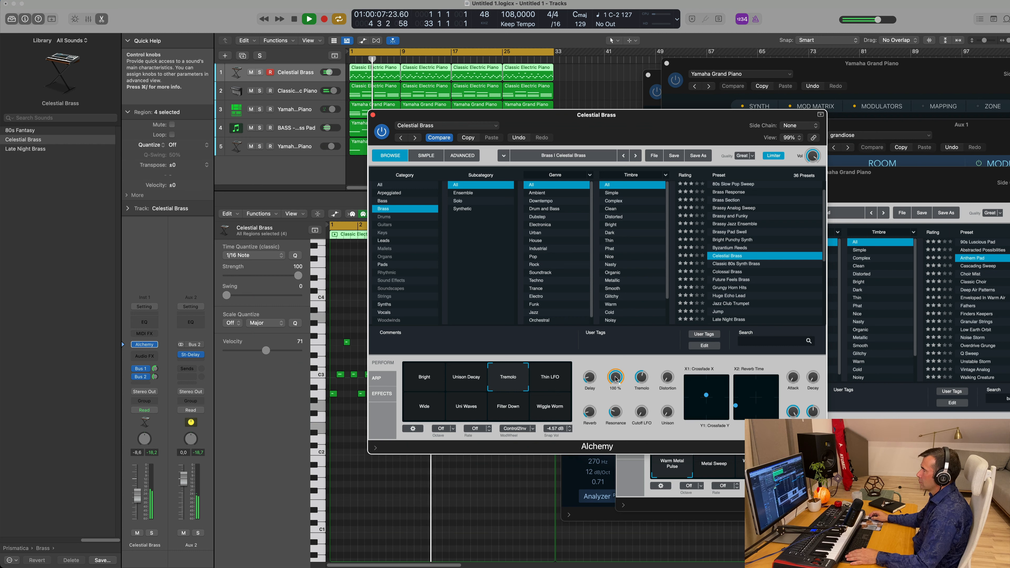
left_click(556, 381)
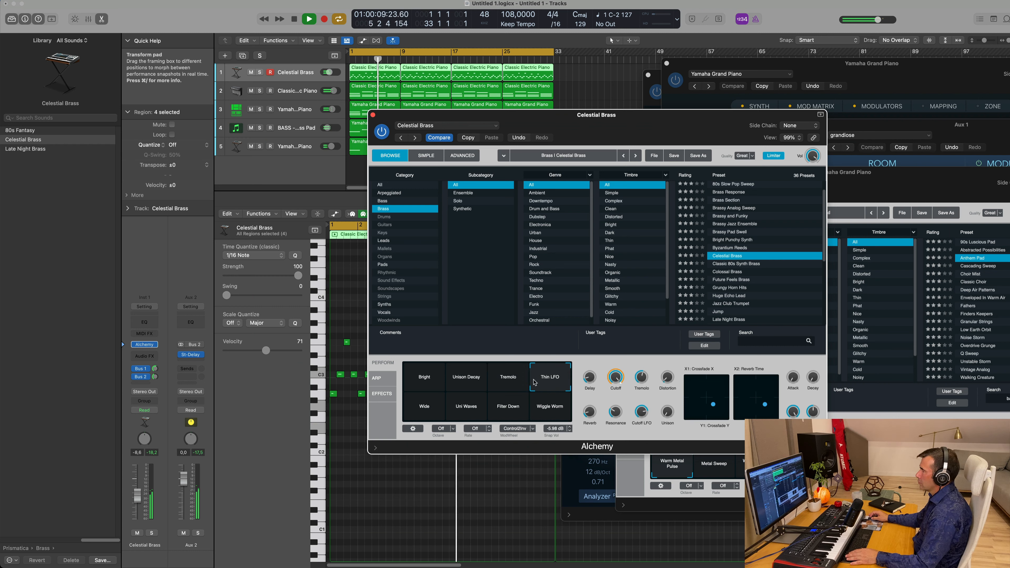
left_click(525, 380)
Compare the Wide, Uni Waves, Filter Down, Wiggle Worm and Thin LFO snapshots, choose Tremolo, and restart playback from the beginning
left_click(437, 412)
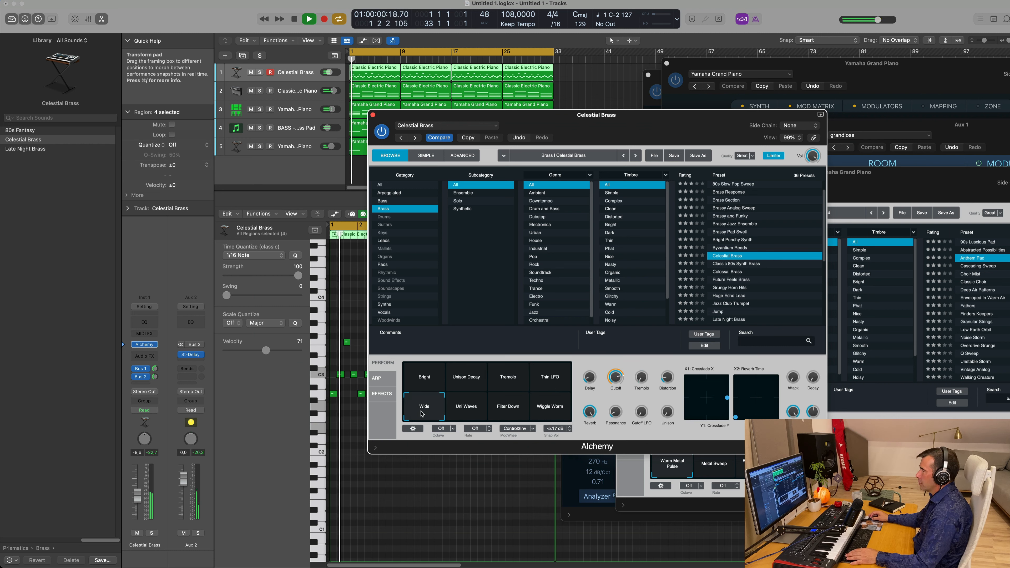
left_click(459, 413)
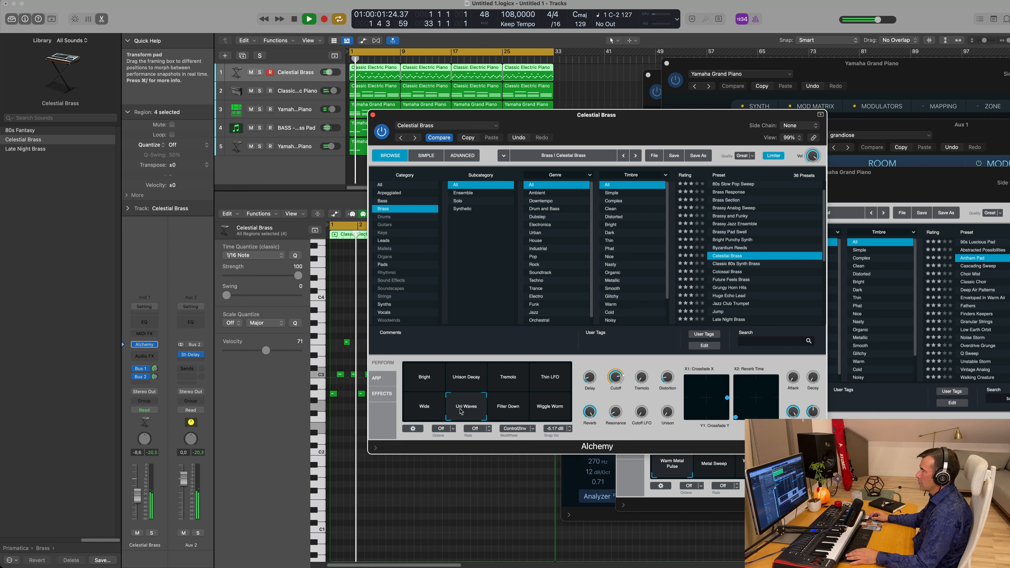
left_click(514, 412)
left_click(547, 412)
left_click(548, 380)
left_click(492, 380)
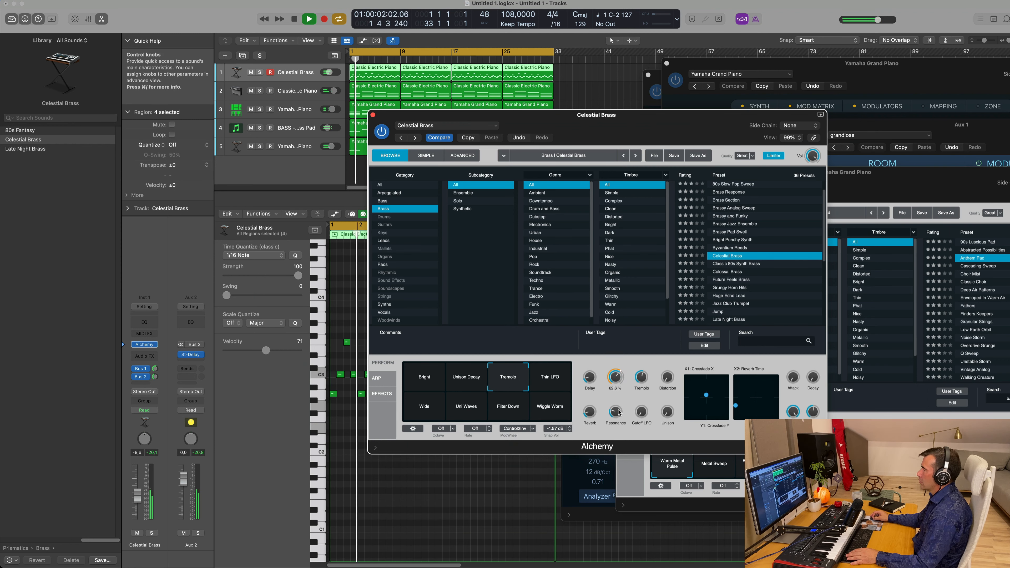
key("Return")
Set the Celestial Brass track's volume to about -6.0 dB while trying its Delay and Cutoff controls, leaving Cutoff at 100%
left_click_drag(496, 232, 481, 231)
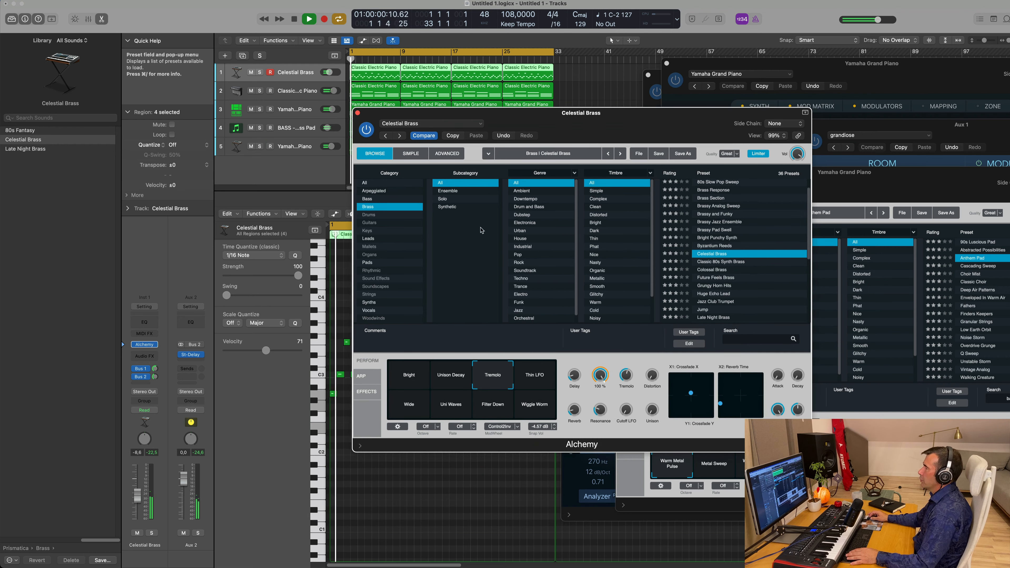
left_click_drag(144, 493, 144, 491)
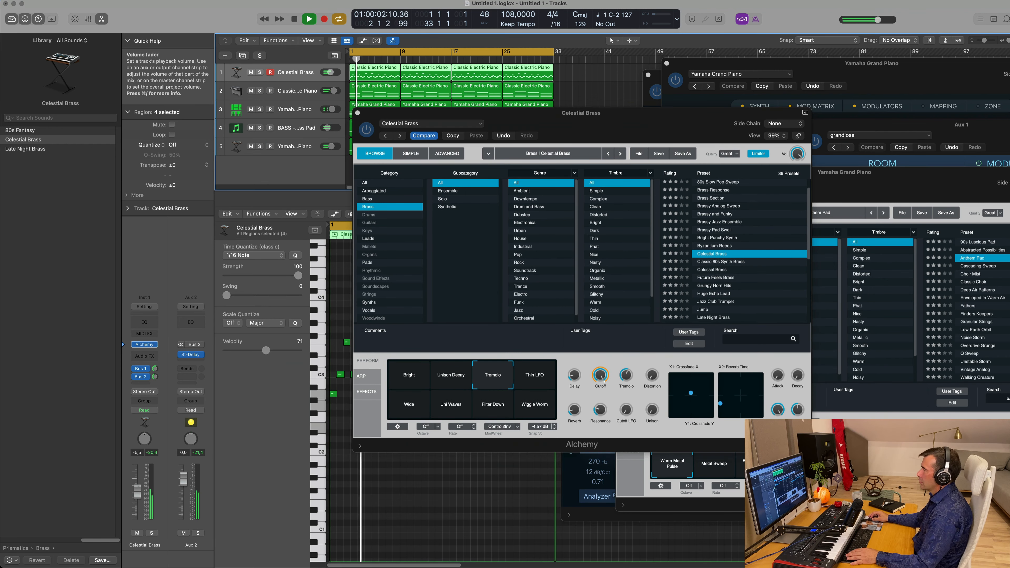
left_click_drag(575, 376, 574, 360)
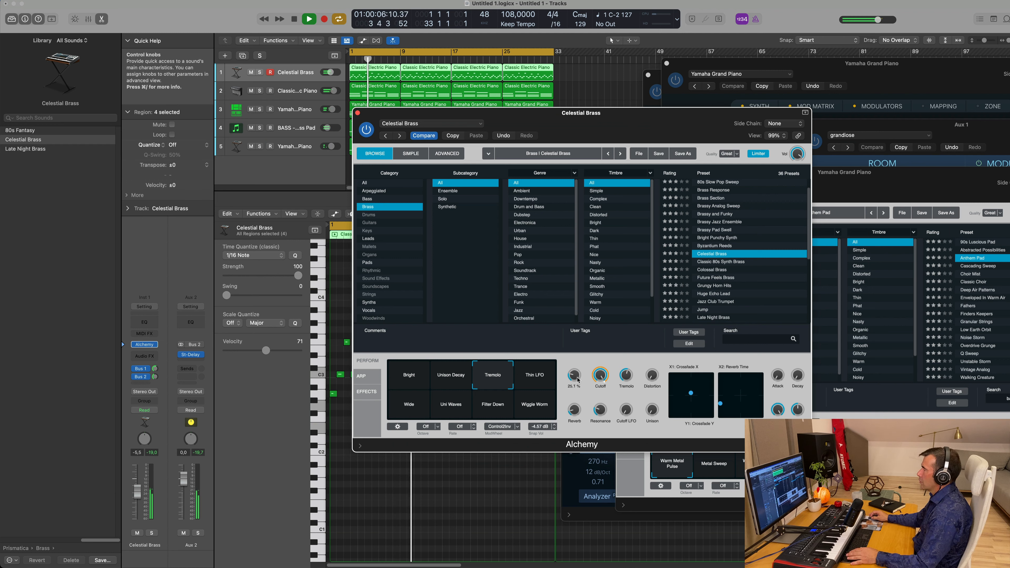
left_click_drag(135, 500, 135, 502)
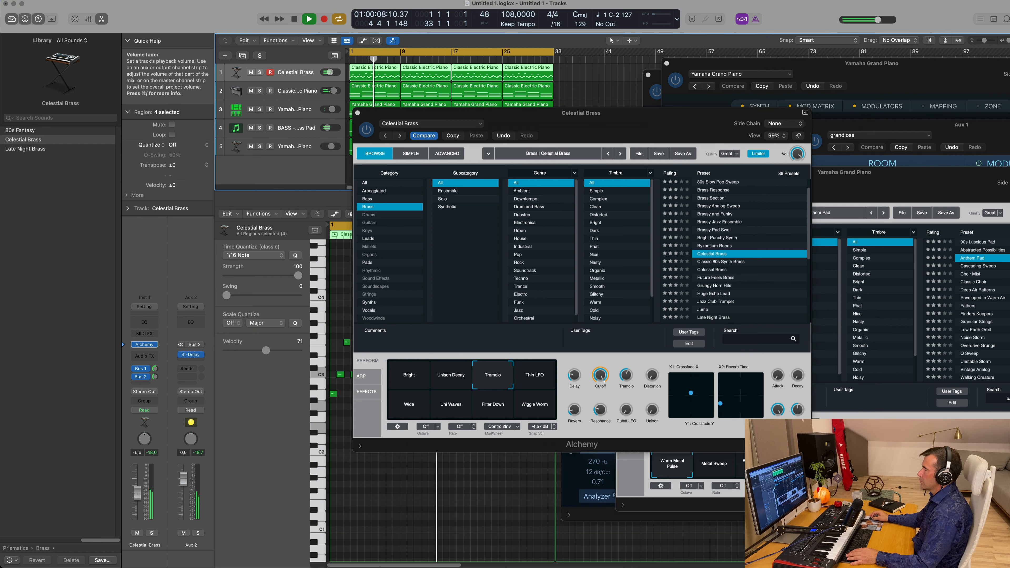
left_click_drag(602, 378, 602, 460)
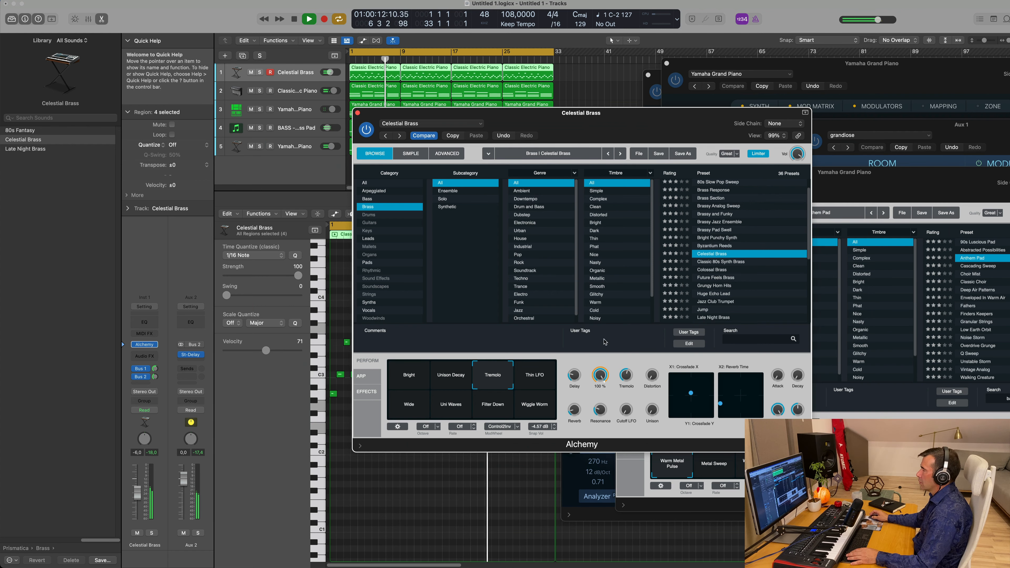
Restart playback and audition the Colossal Brass, Future Feels Brass and Grungy Horn Hits presets in Alchemy
left_click_drag(657, 122, 657, 73)
key("space")
left_click(744, 209)
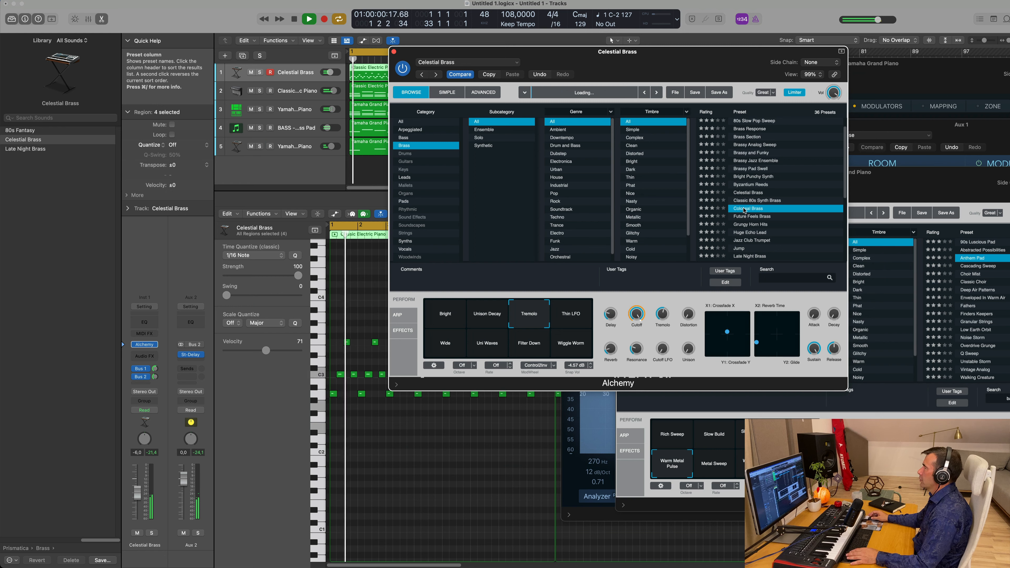
left_click(753, 216)
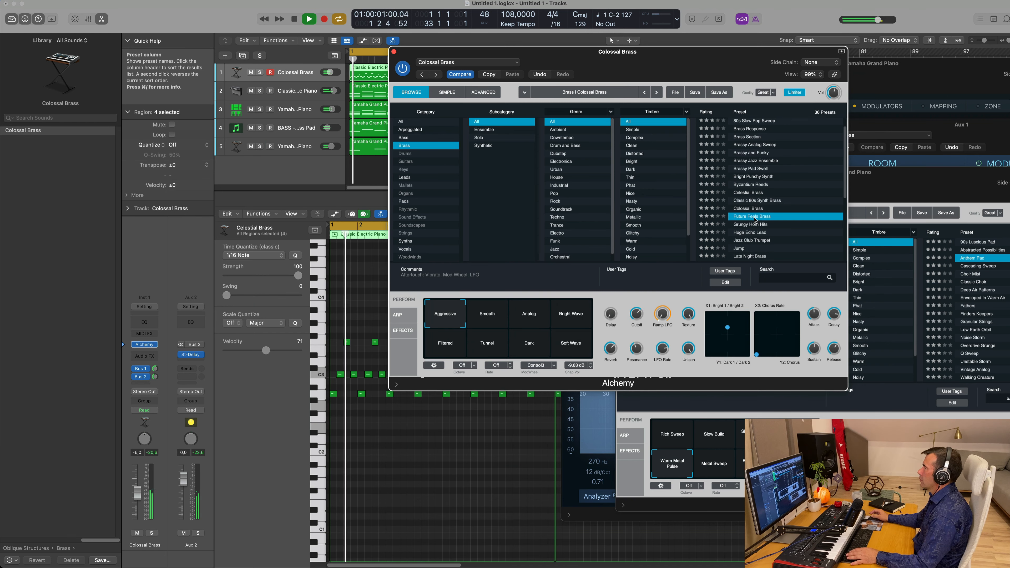
left_click(762, 225)
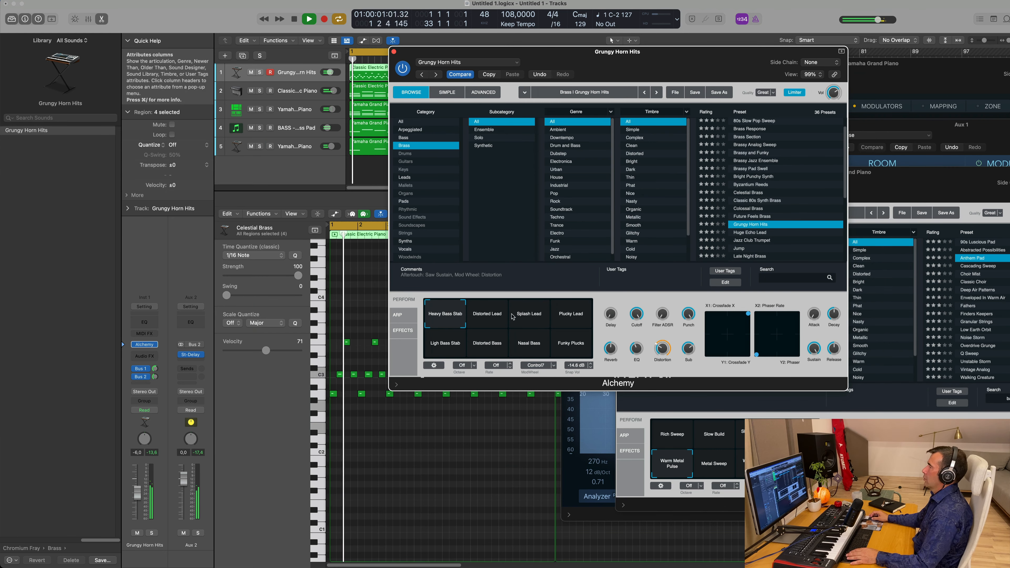
Compare the Distorted Lead, Splash Lead, Plucky Lead, Distorted Bass, Nasal Bass and Funky Plucks snapshots of Grungy Horn Hits, adjusting the track volume
left_click_drag(137, 498, 137, 502)
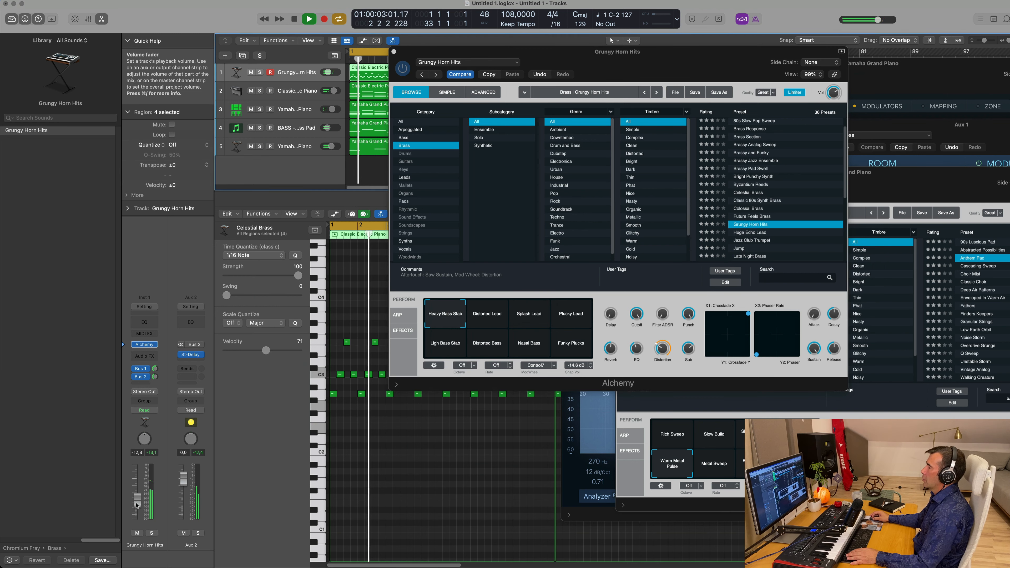
left_click(488, 315)
left_click(530, 315)
left_click(571, 314)
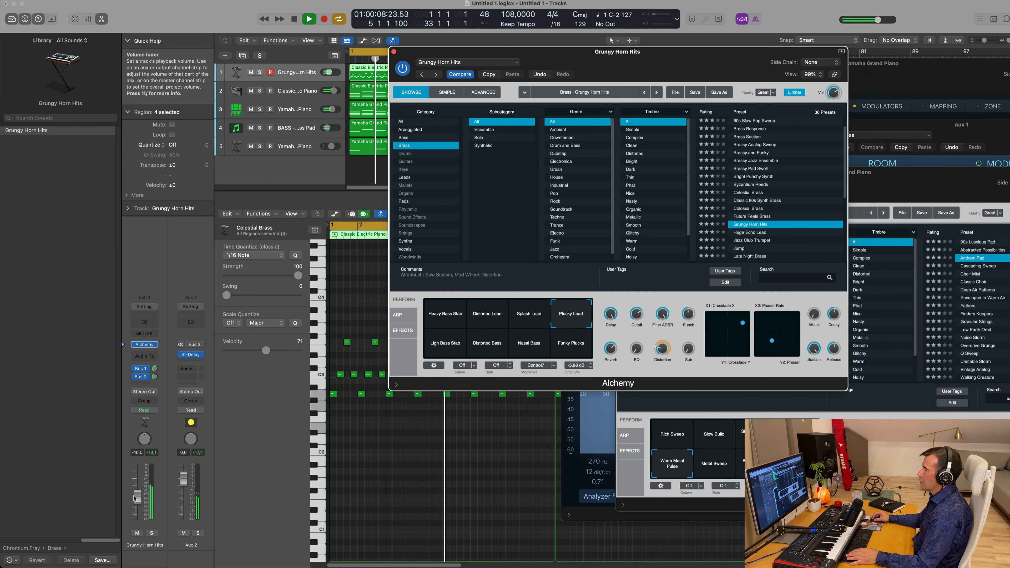
left_click_drag(137, 502, 137, 495)
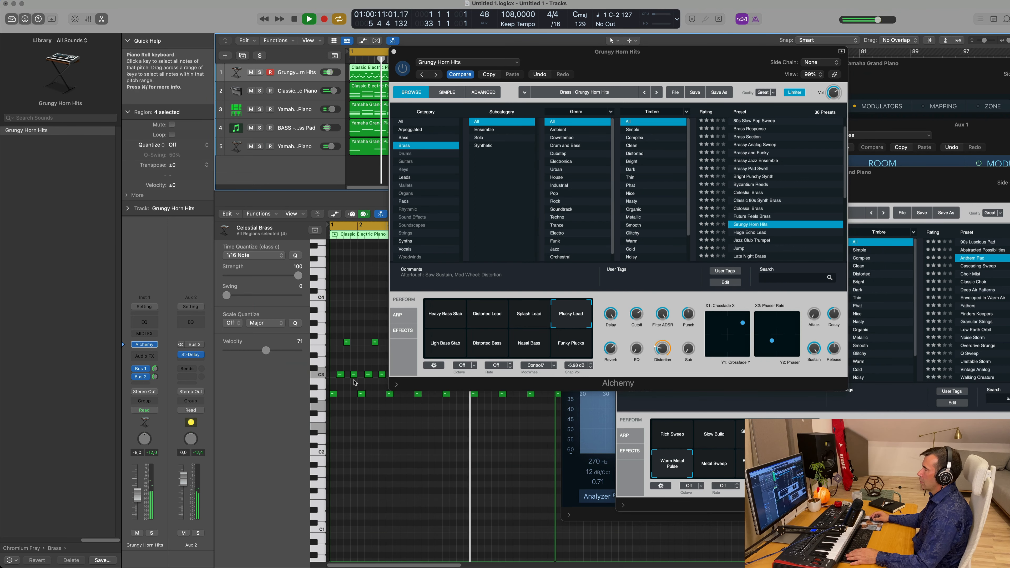
left_click(491, 346)
left_click(529, 343)
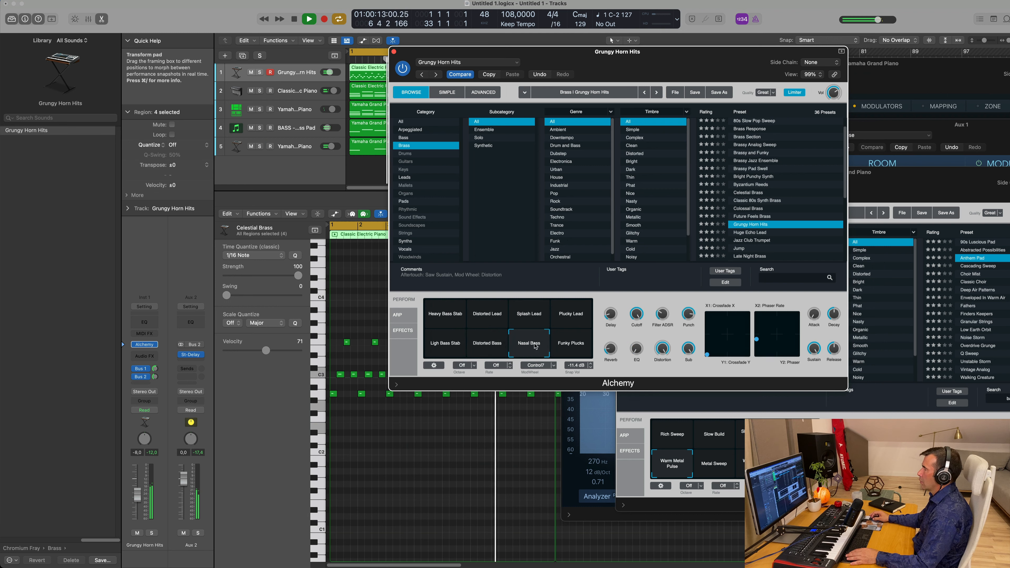
left_click(571, 343)
Audition the Jump, Minimal Synth Pattern and Liquid Synth presets while the arrangement plays
scroll(785, 187, "down", 2)
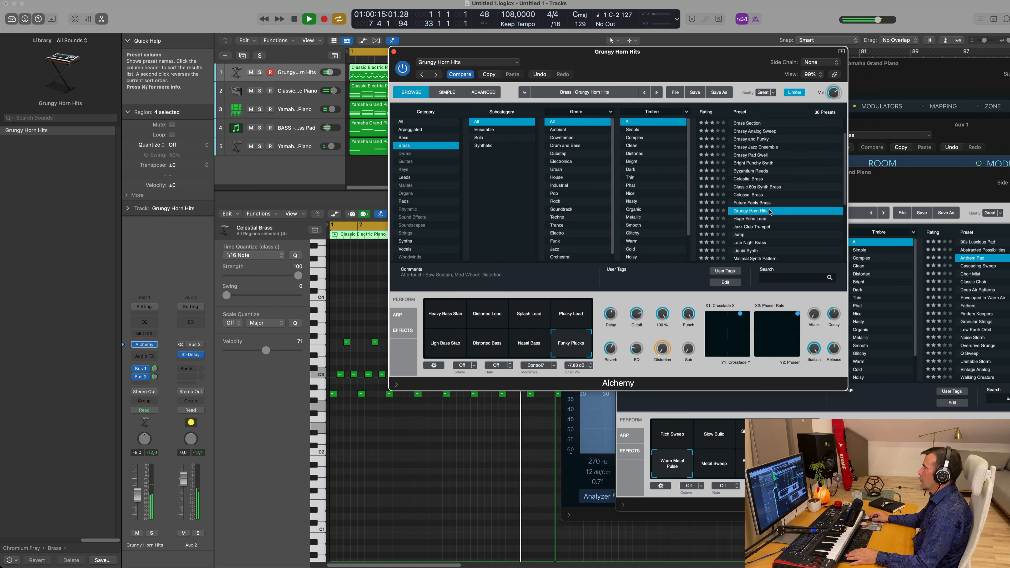
scroll(752, 212, "down", 3)
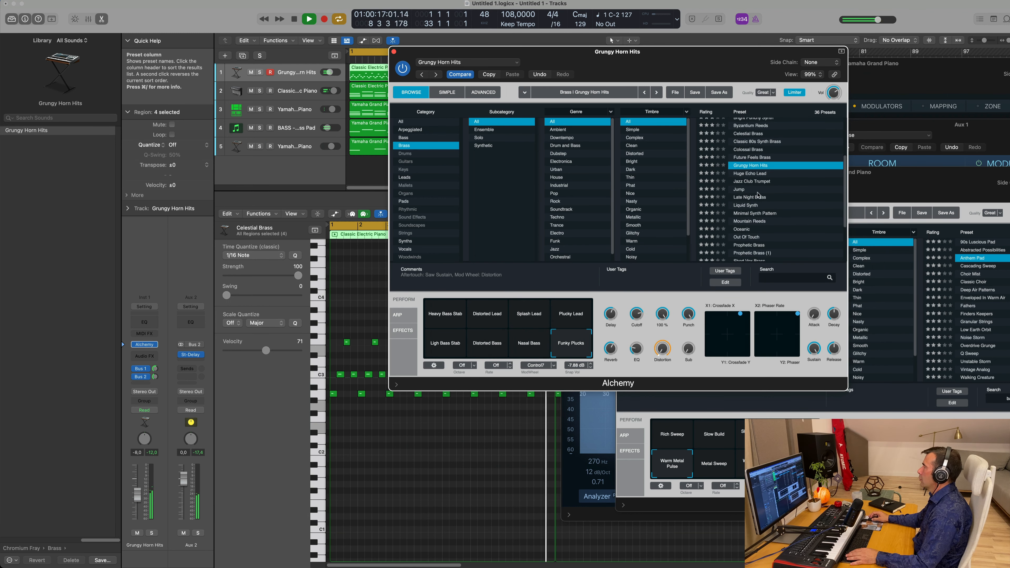
left_click(738, 190)
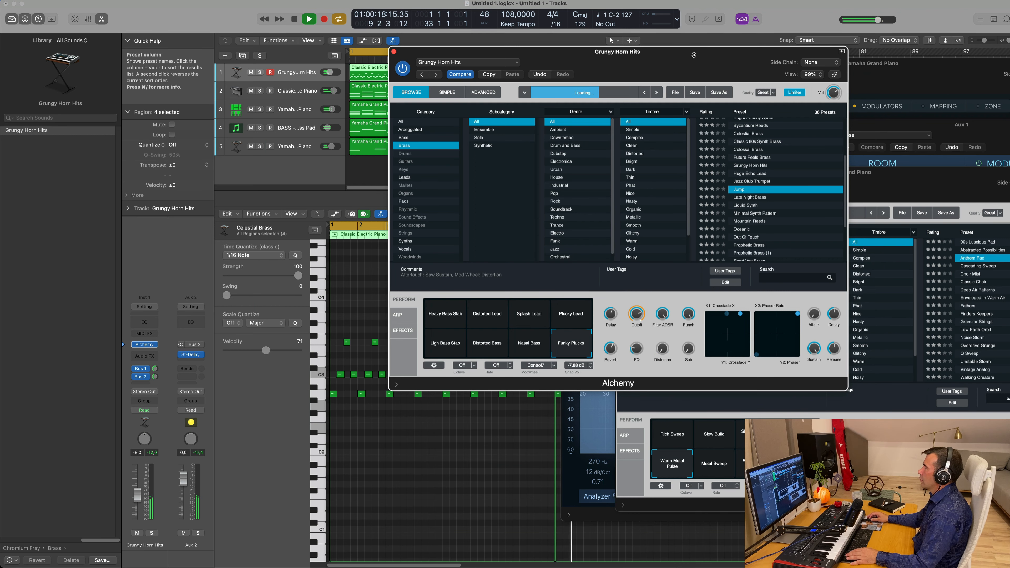
left_click(783, 215)
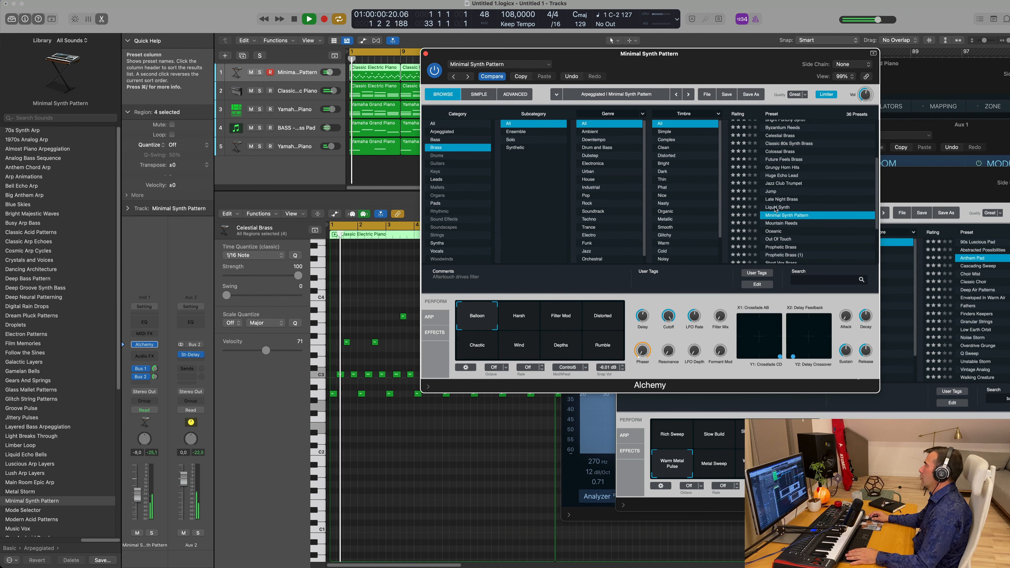
left_click(778, 208)
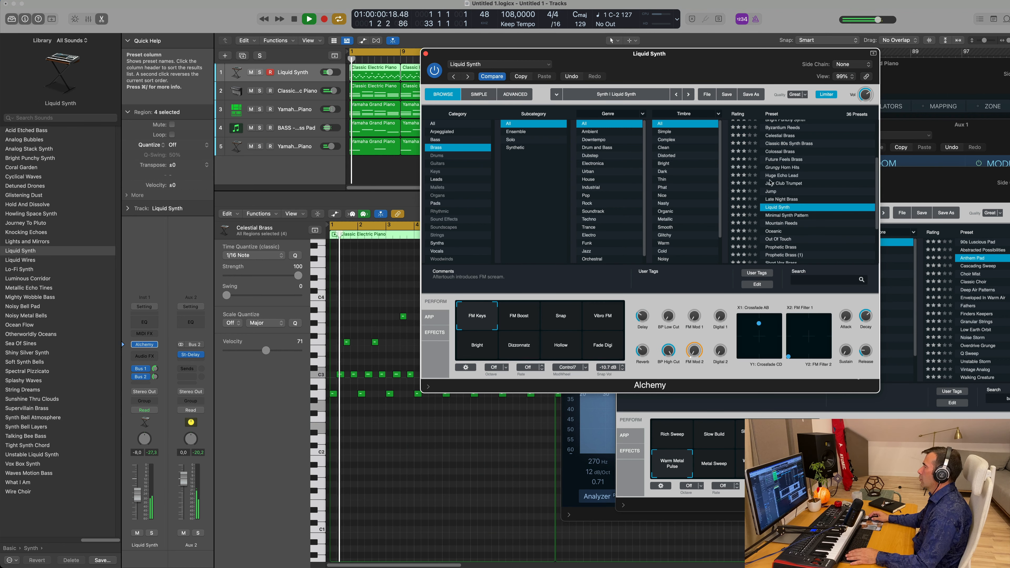
scroll(822, 221, "down", 2)
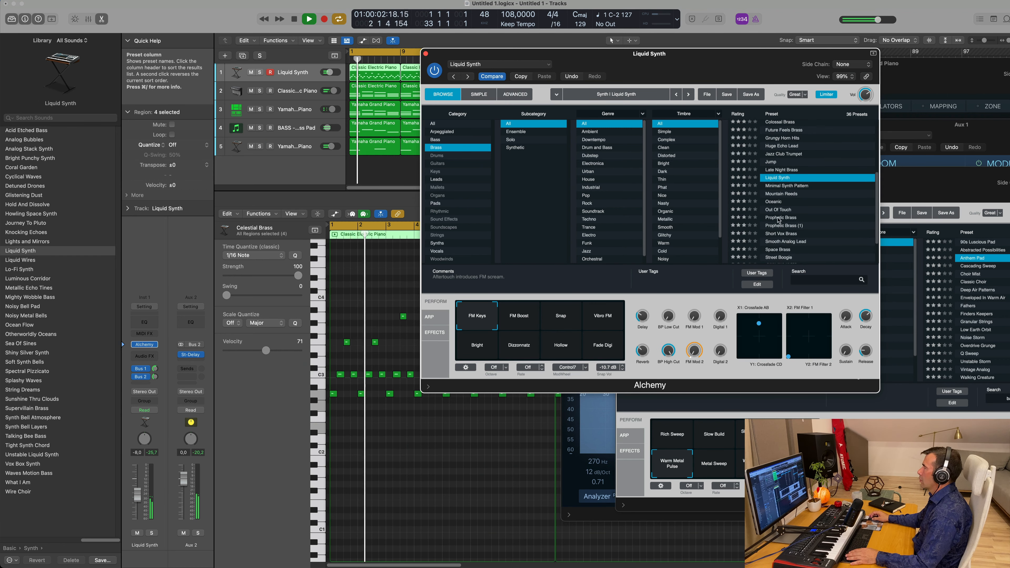
scroll(840, 217, "down", 1)
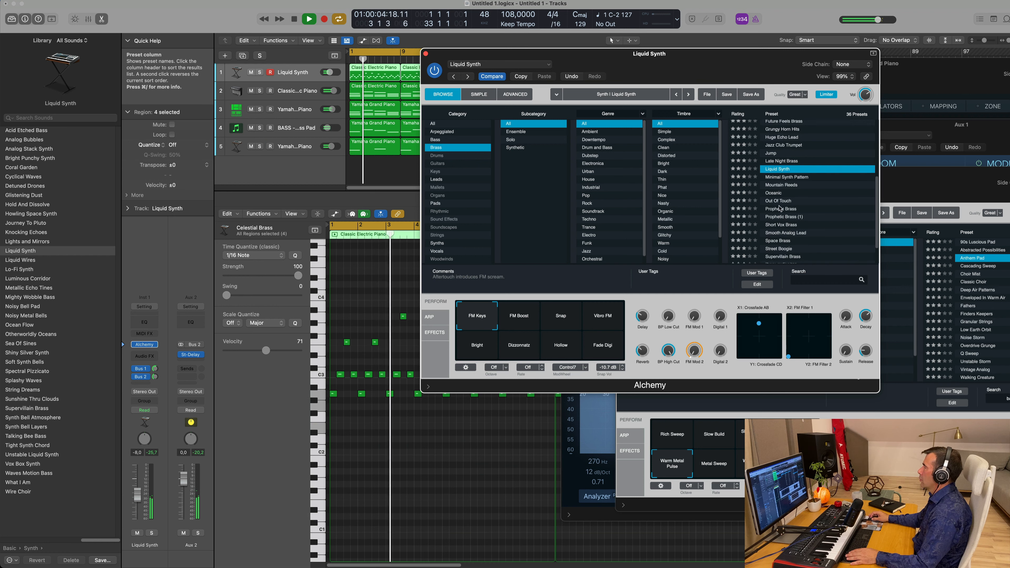
Audition Prophetic Brass from the beginning of the arrangement and load the Street Boogie preset instead
left_click(778, 208)
key("space")
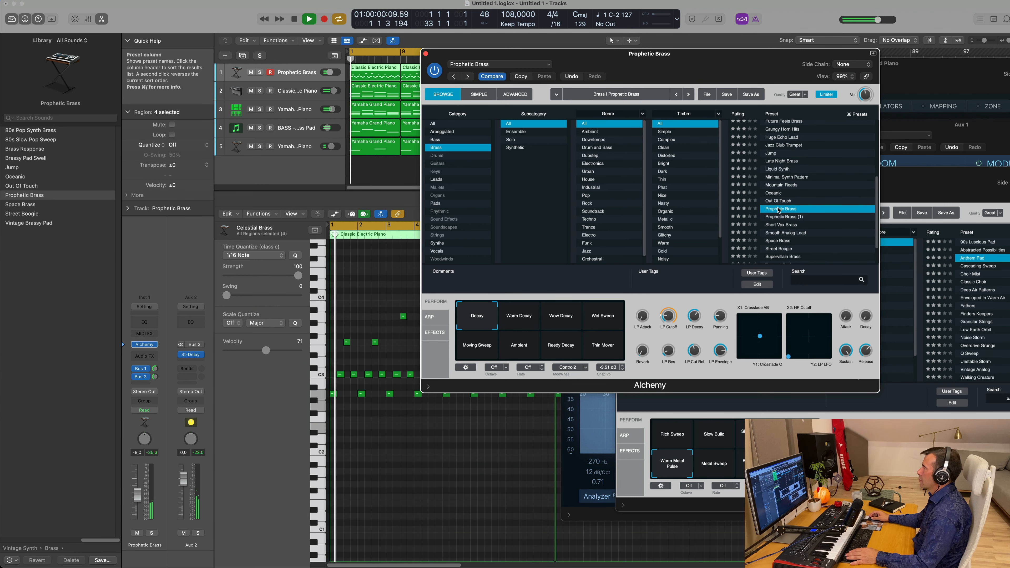
scroll(783, 215, "down", 3)
left_click(789, 220)
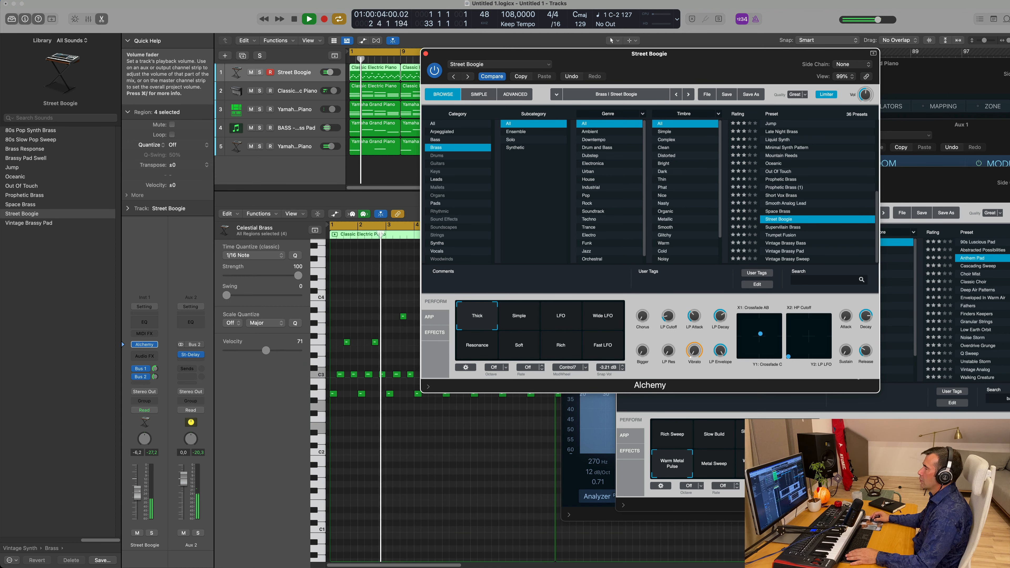
Set Street Boogie's LP Cutoff to about 5.6% and its track volume to about -3.0 dB, adjusting the Bus 1 send level
left_click_drag(132, 503, 133, 500)
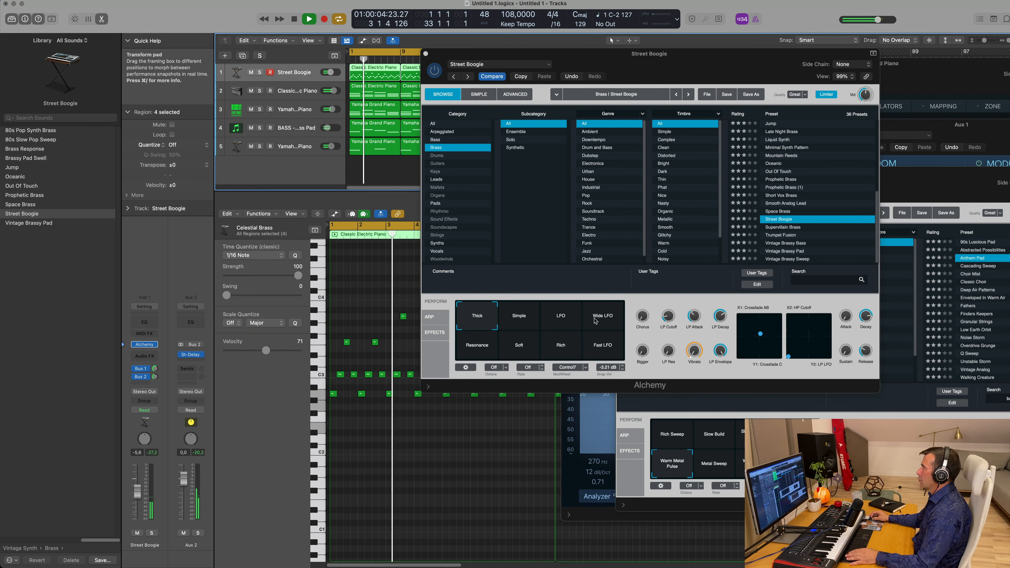
left_click(667, 317)
left_click_drag(667, 324, 668, 328)
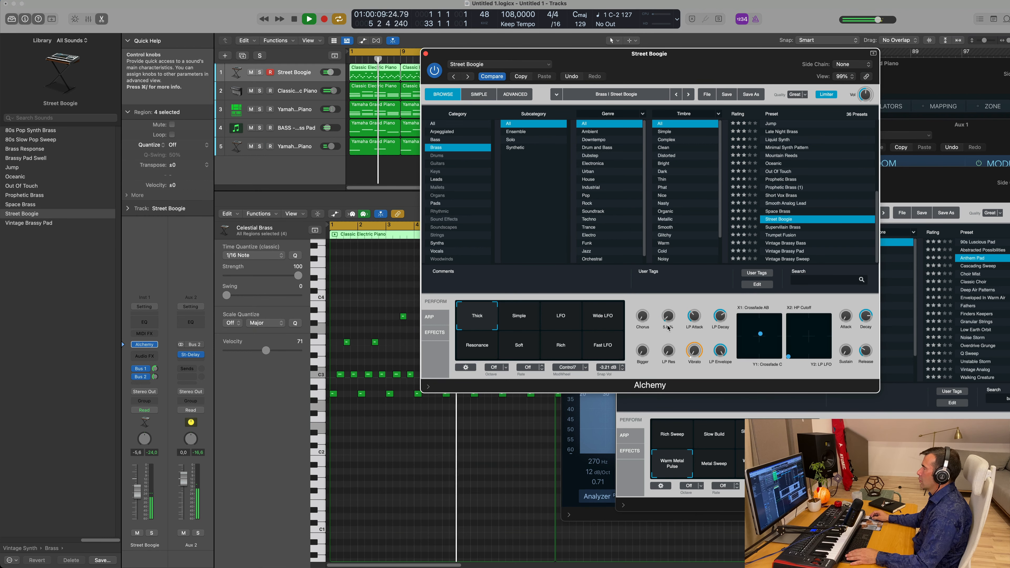
left_click_drag(136, 494, 137, 487)
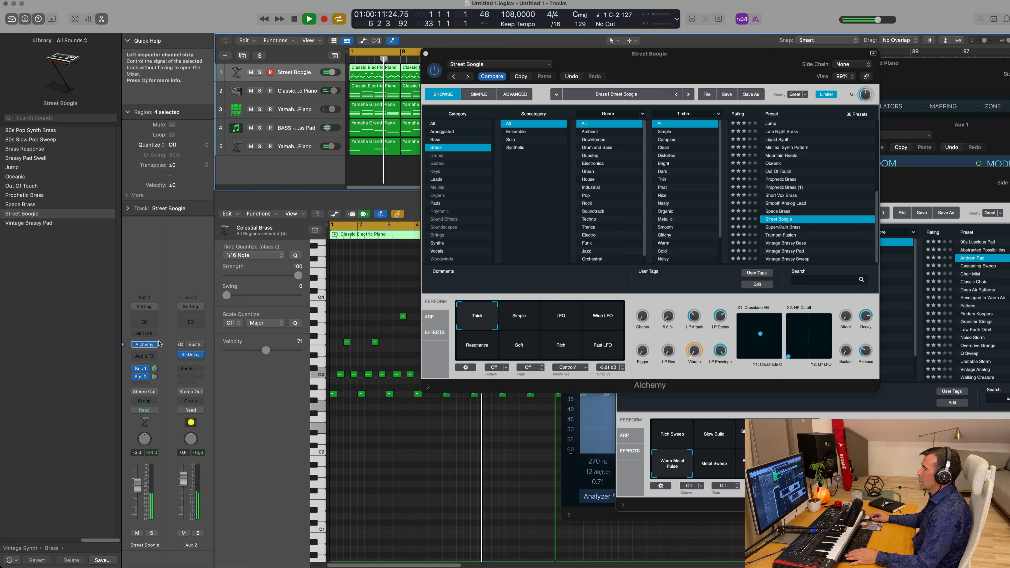
left_click_drag(155, 369, 155, 368)
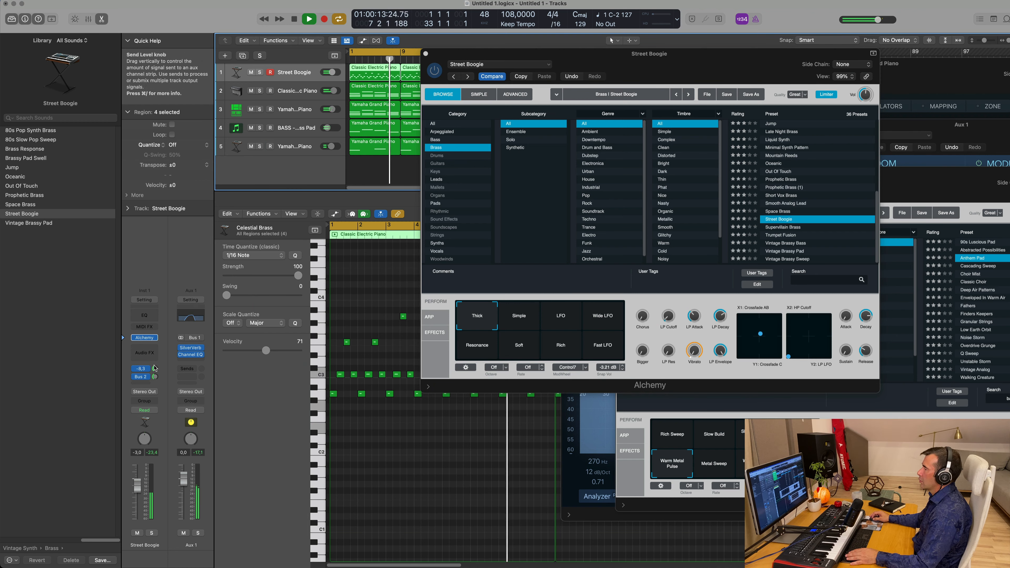
Try Alchemy's arpeggiator in Up mode on Street Boogie with a reduced track volume, and switch the arpeggiator off
left_click(429, 317)
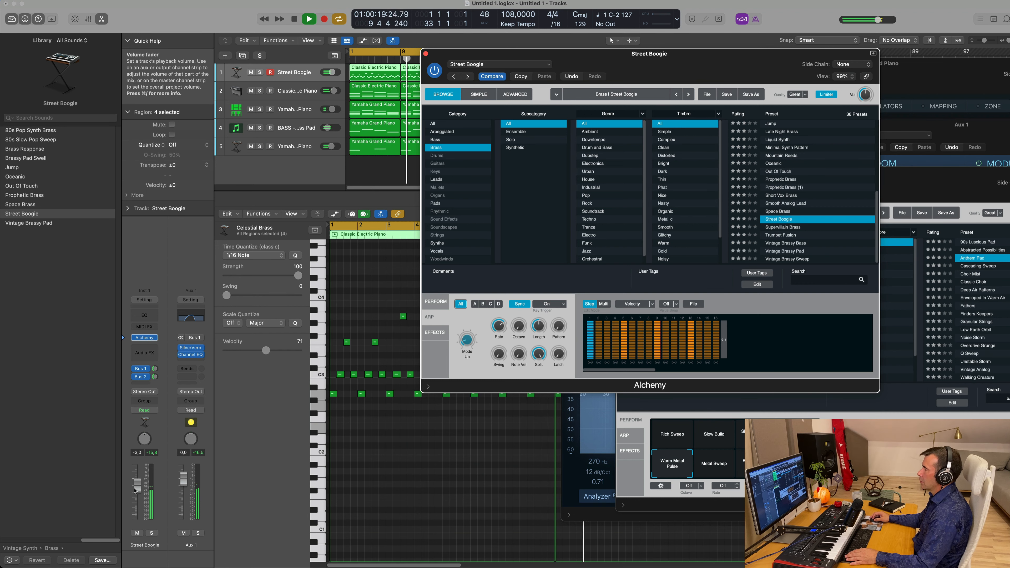
left_click_drag(138, 495, 137, 496)
left_click_drag(539, 326, 537, 350)
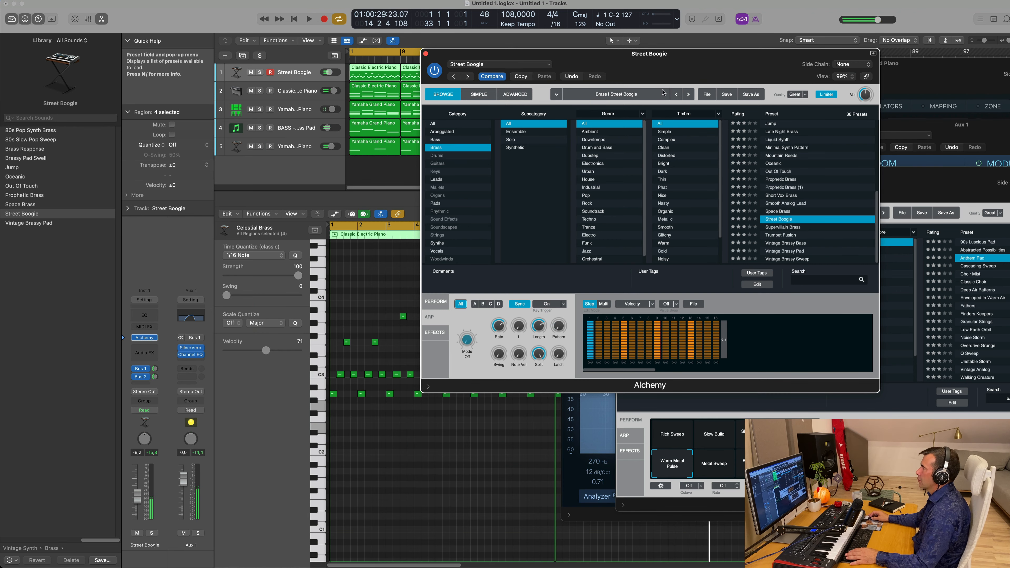
Restart playback from the beginning and raise the Street Boogie track's volume to about -3.2 dB
key("Return")
left_click_drag(517, 55, 521, 81)
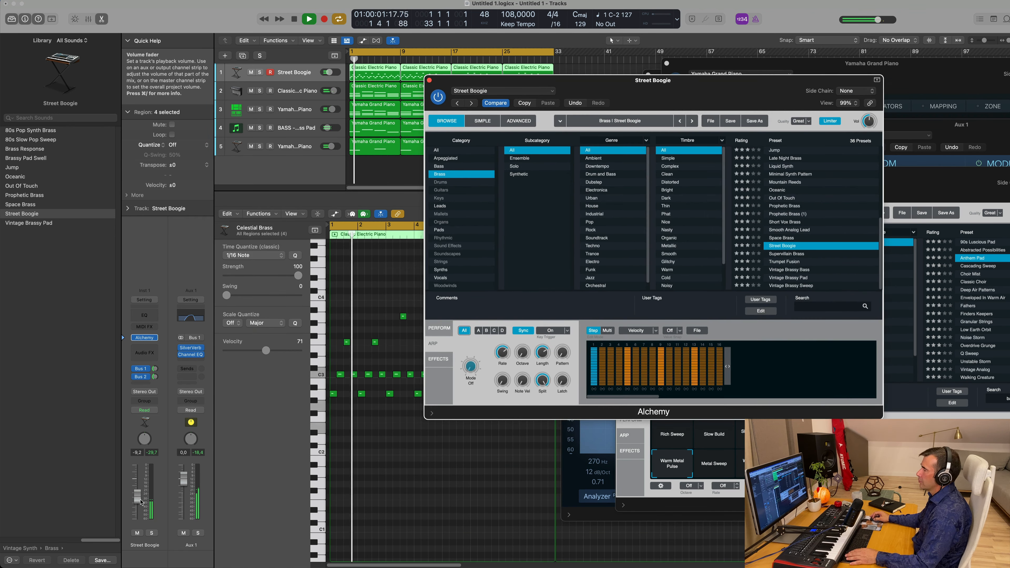
left_click_drag(137, 497, 138, 486)
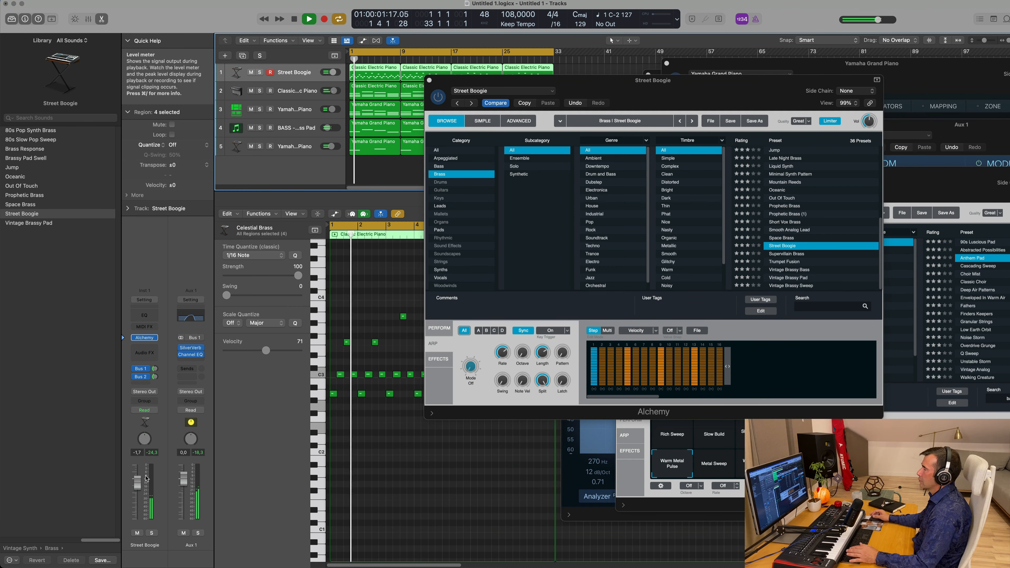
Close the Street Boogie Alchemy, Yamaha Grand Piano sampler and EQ, and Anthem Pad plug-in windows covering the arrangement
left_click_drag(571, 81, 414, 177)
left_click(273, 177)
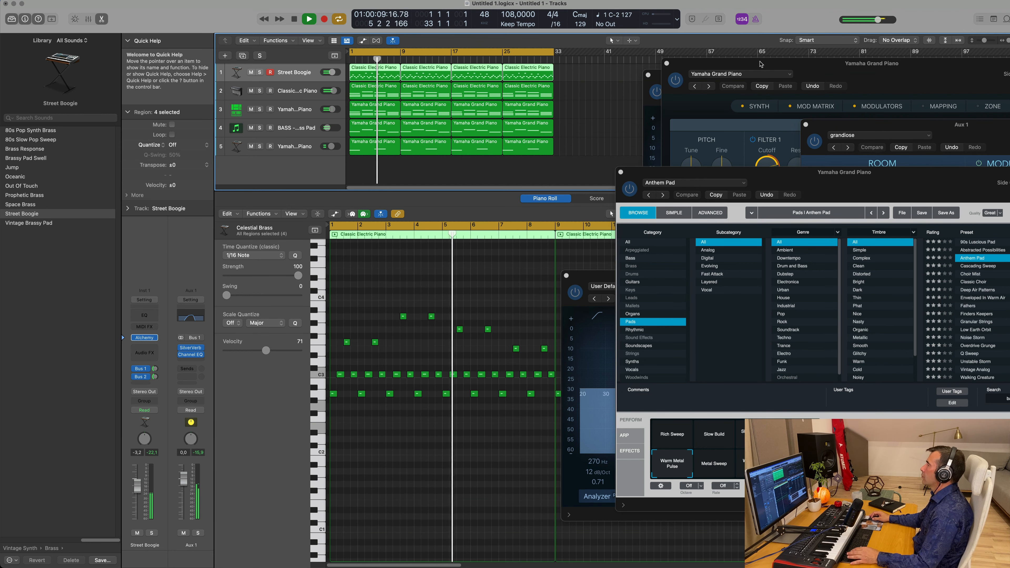
left_click_drag(755, 65, 673, 74)
left_click(584, 72)
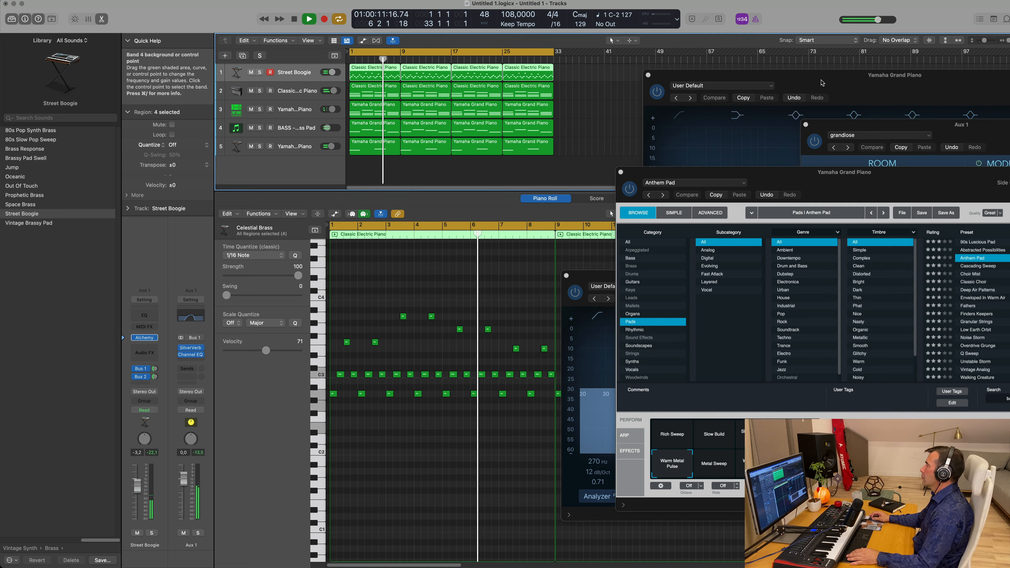
left_click_drag(787, 77, 616, 89)
left_click(478, 87)
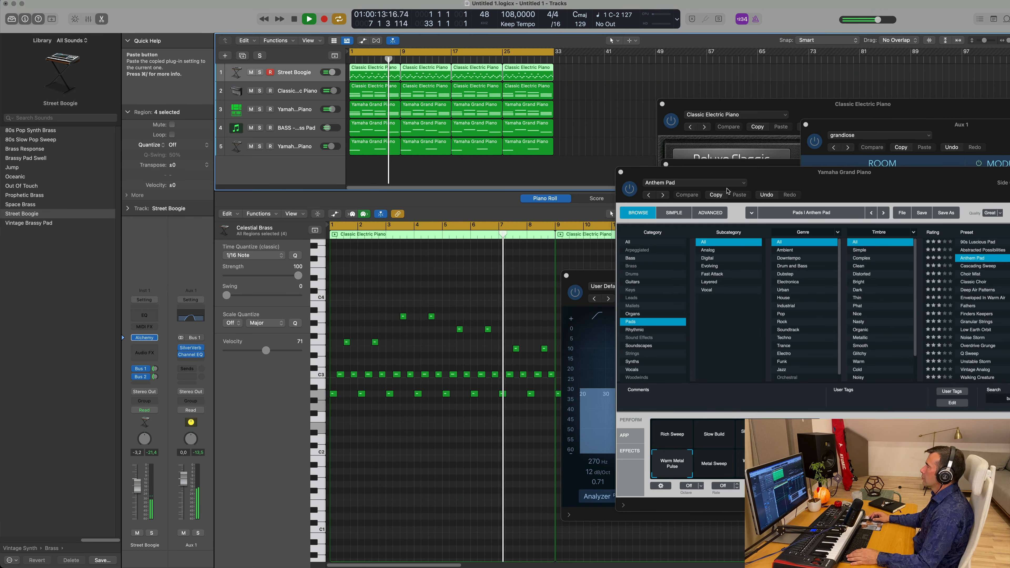
left_click_drag(761, 175, 601, 188)
left_click(459, 185)
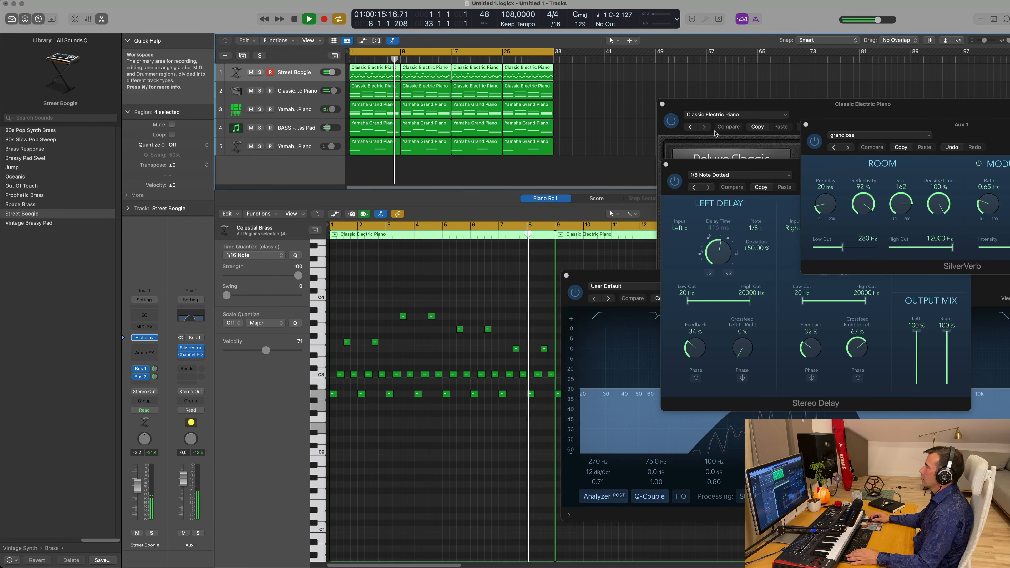
Move the Classic Electric Piano plug-in window clear of the tracks and hide the Piano Roll to enlarge the arrangement
left_click_drag(791, 110, 649, 266)
scroll(463, 158, "down", 1)
scroll(462, 157, "up", 3)
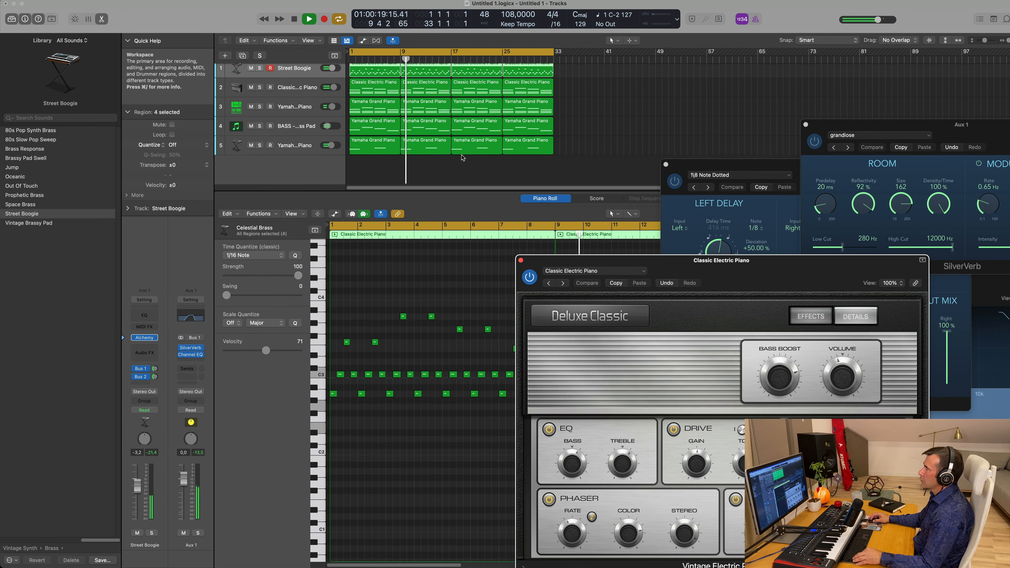
key("x")
key("x")
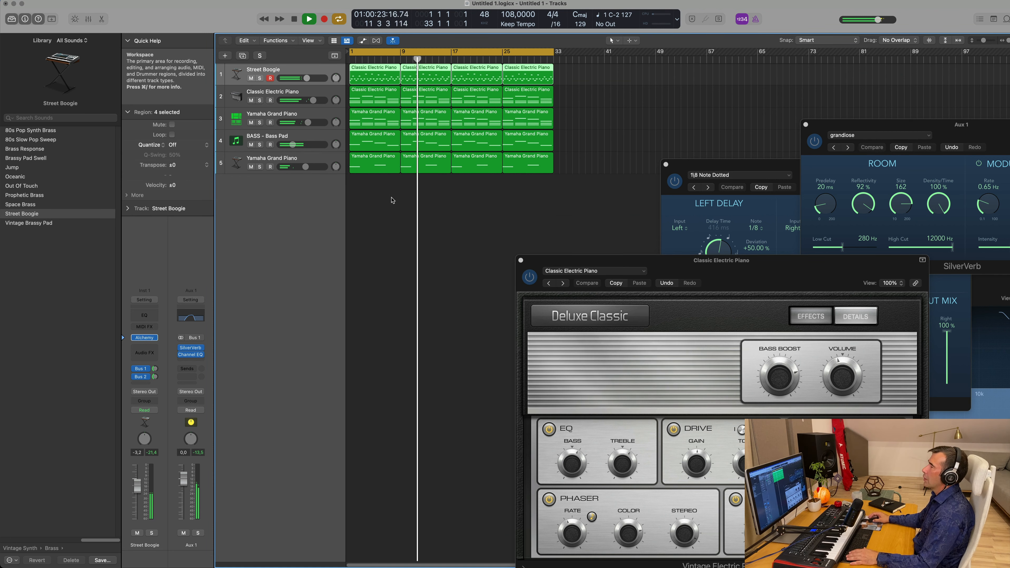
Duplicate the Yamaha Grand Piano track with its settings and turn off the high-cut band in the new track's Channel EQ
left_click(291, 118)
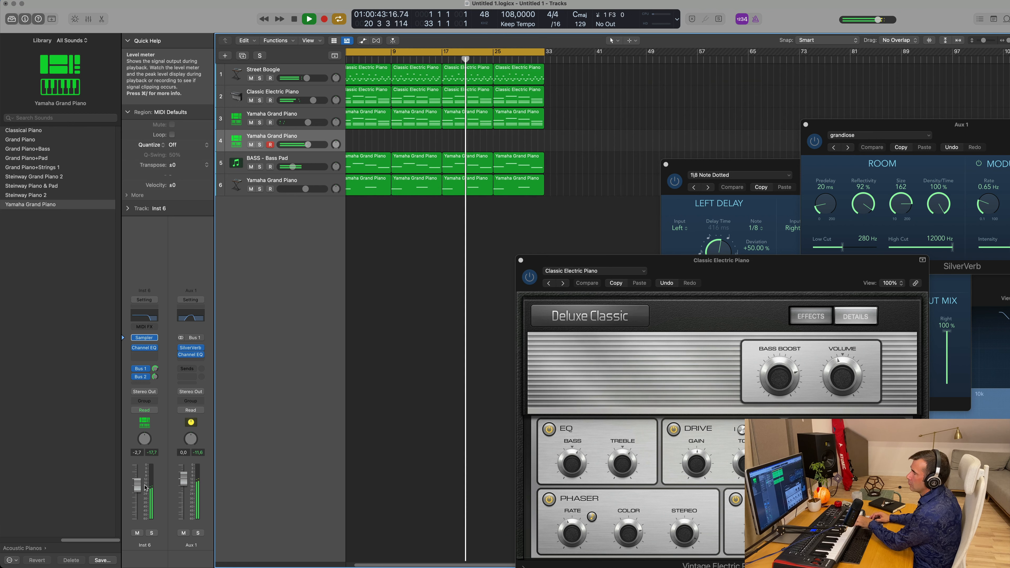
left_click(145, 315)
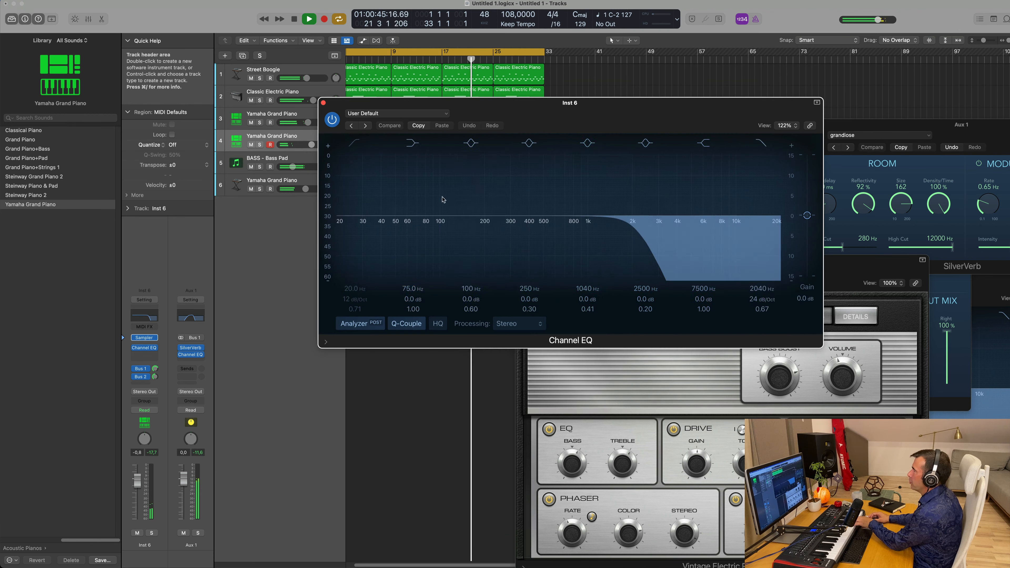
left_click_drag(684, 113, 691, 184)
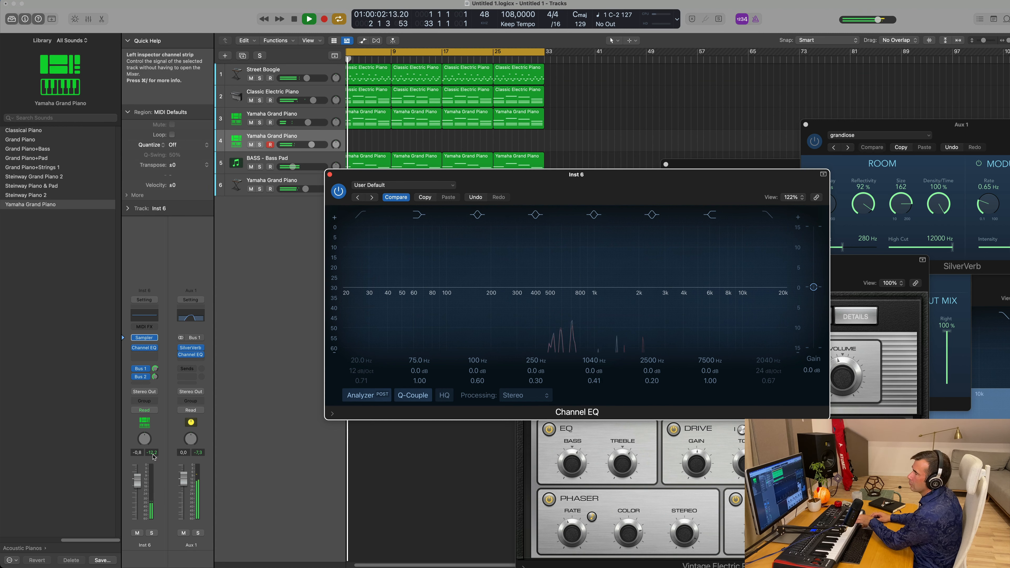
Lower the duplicated Yamaha Grand Piano track's volume to -2.2 dB and record a 16-bar melody on it from bar 1
left_click_drag(154, 379, 154, 387)
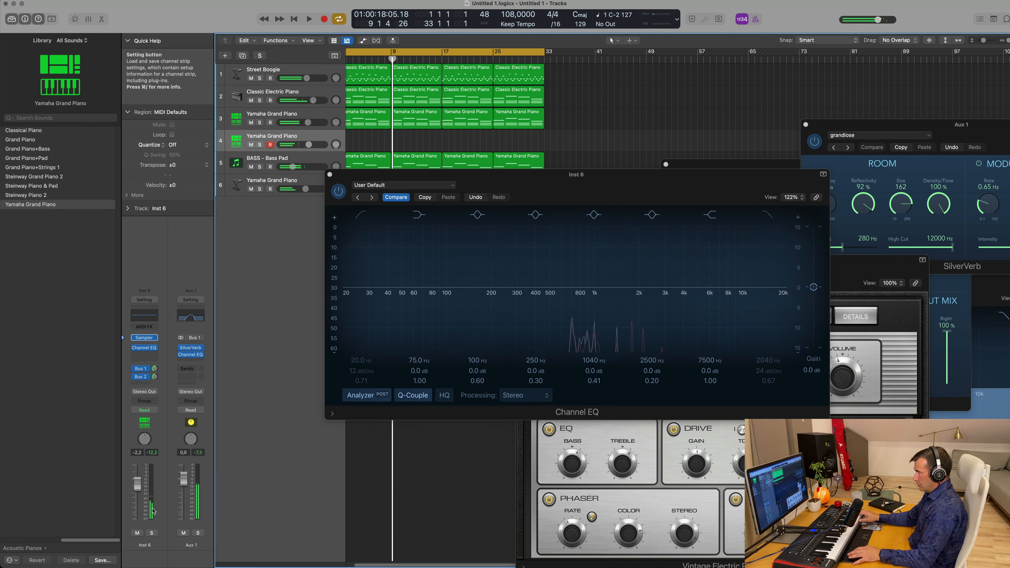
key("r")
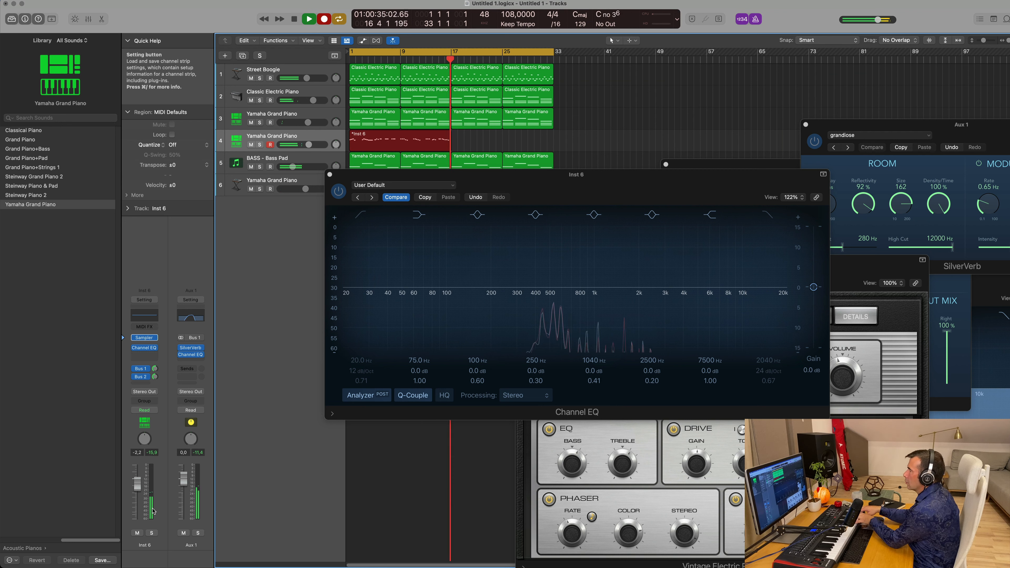
key("space")
key("space")
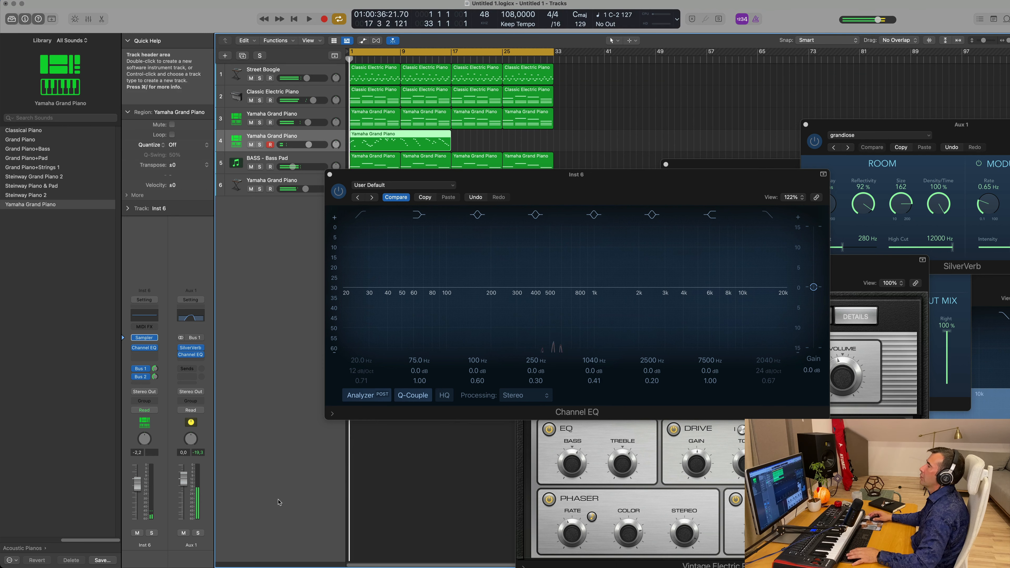
Open the recorded piano region in the Piano Roll, move the Channel EQ window clear, and review the notes during playback
double_click(410, 136)
key("space")
key("space")
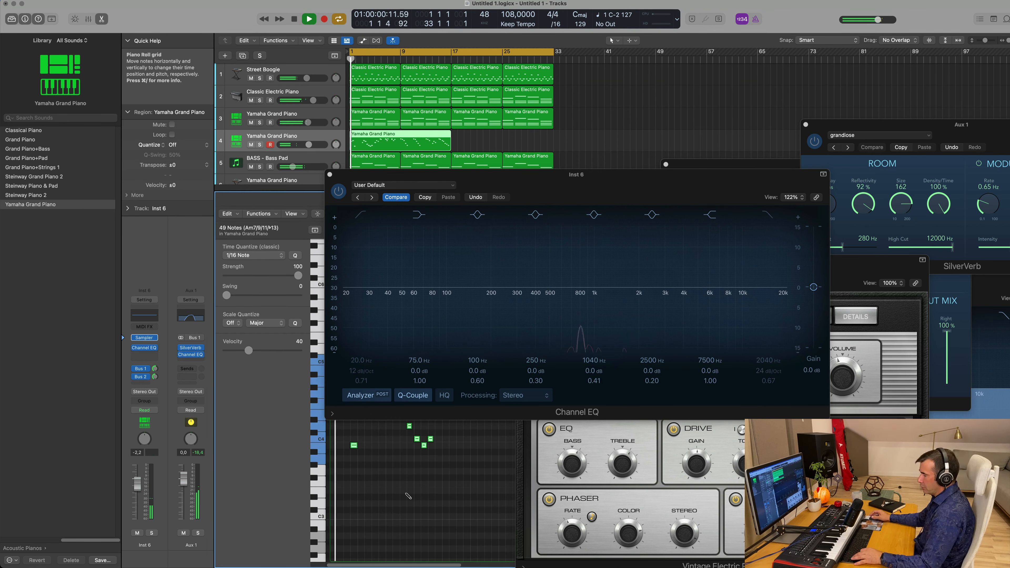
left_click_drag(585, 189, 921, 117)
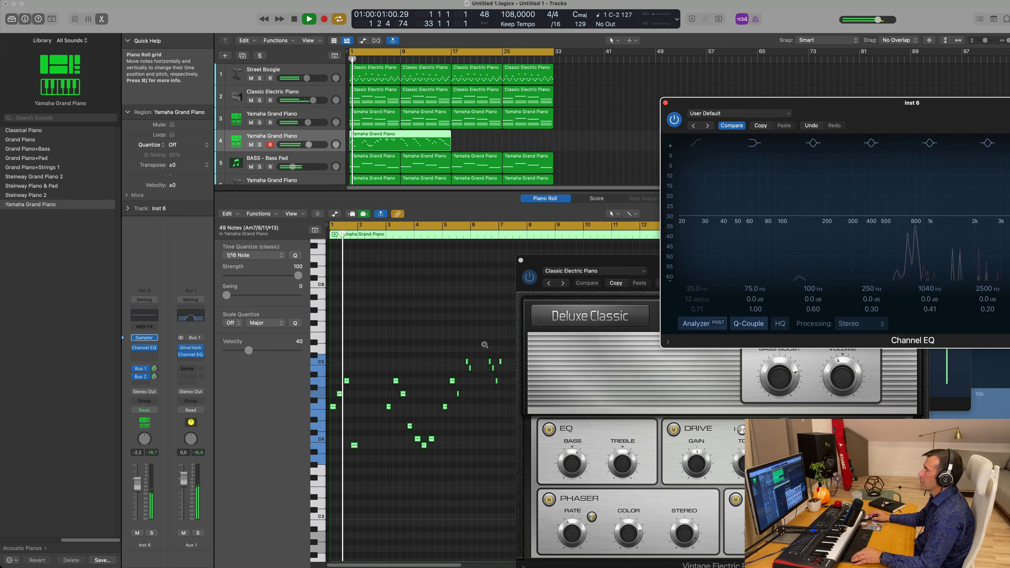
scroll(397, 343, "down", 5)
scroll(386, 337, "up", 1)
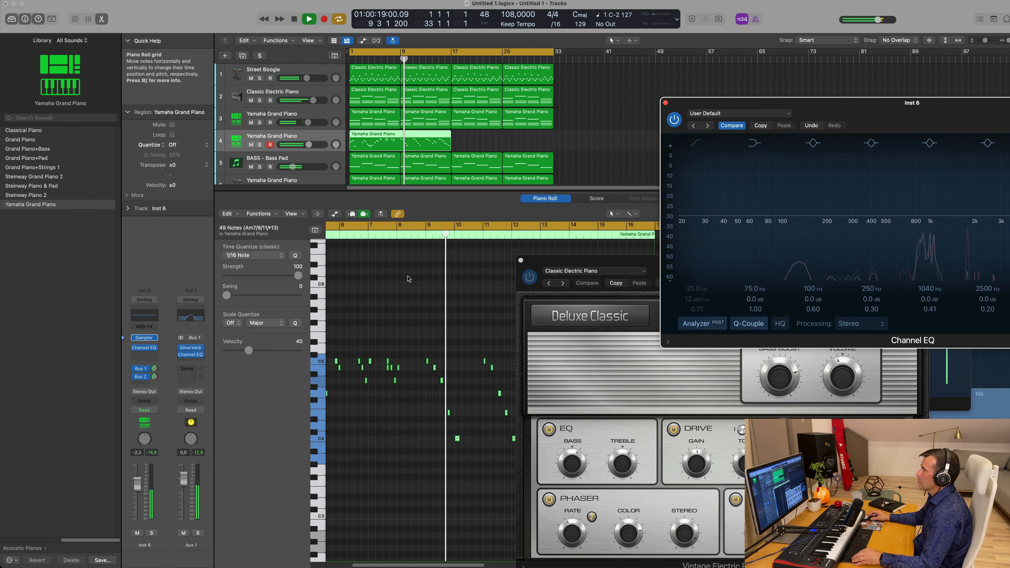
key("super+Left")
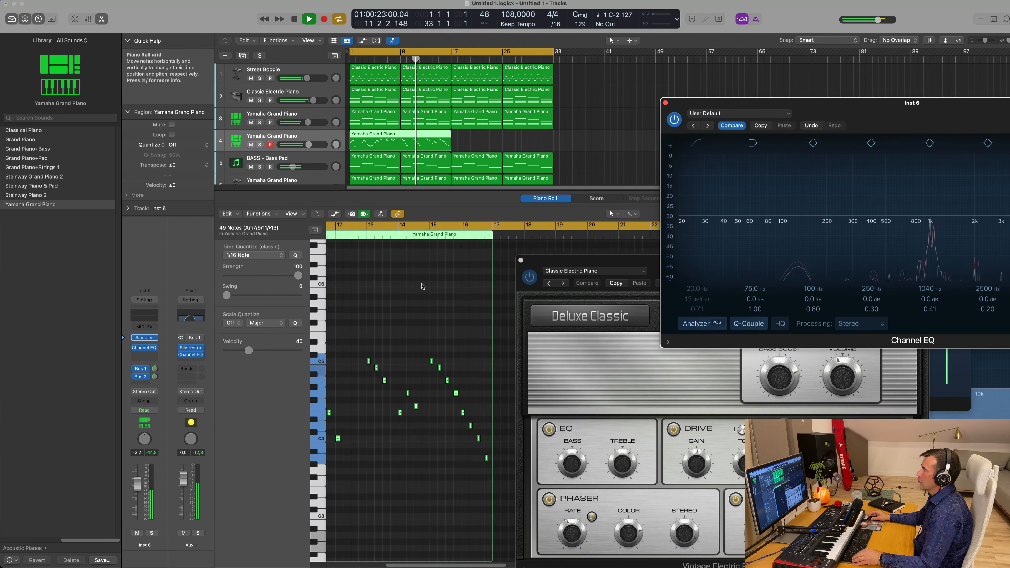
scroll(428, 279, "down", 1)
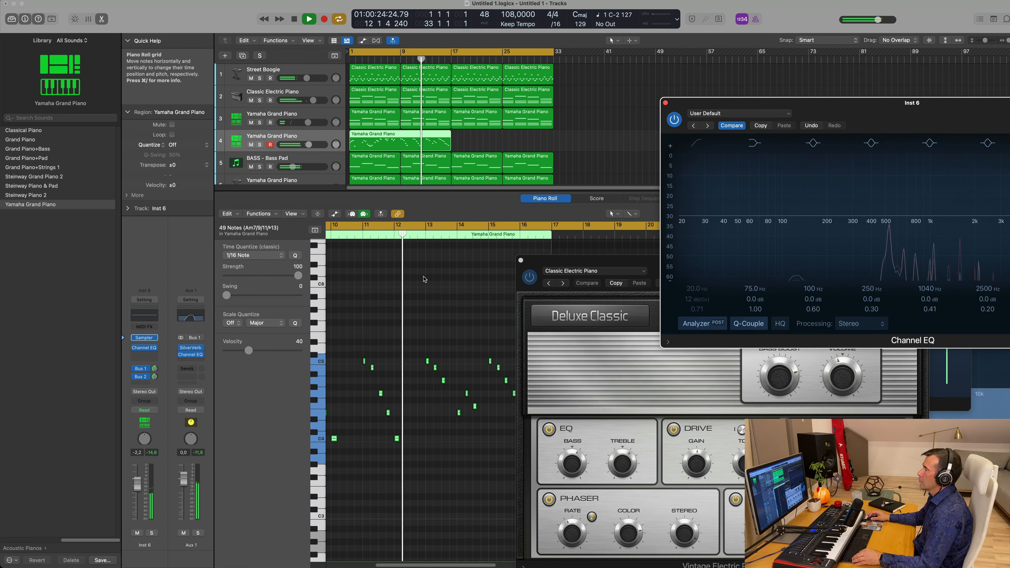
key("super+Left")
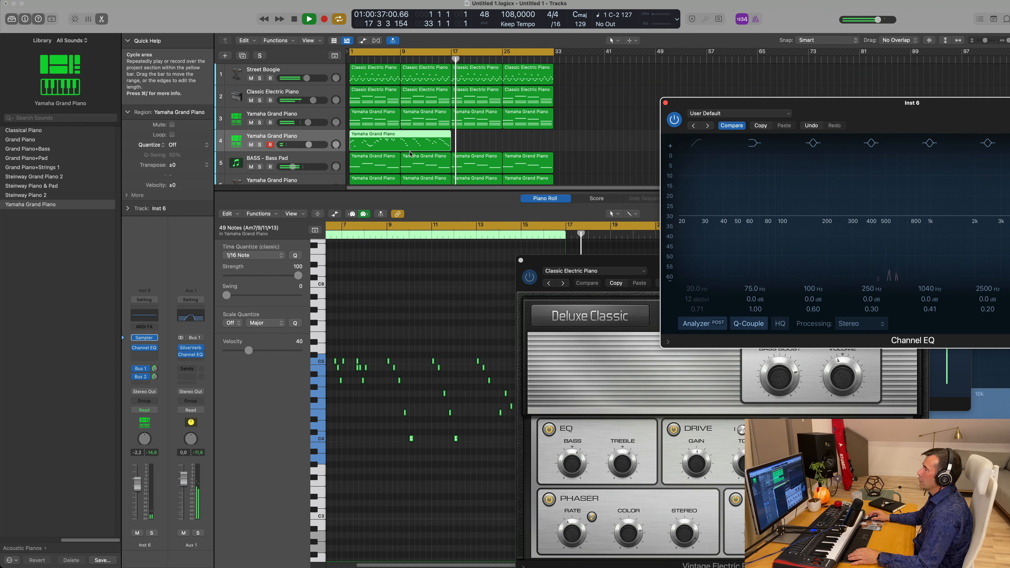
Split the recorded piano region at bar 9, delete the first half, move the second half to bar 1 and play it
left_click(399, 136)
key("space")
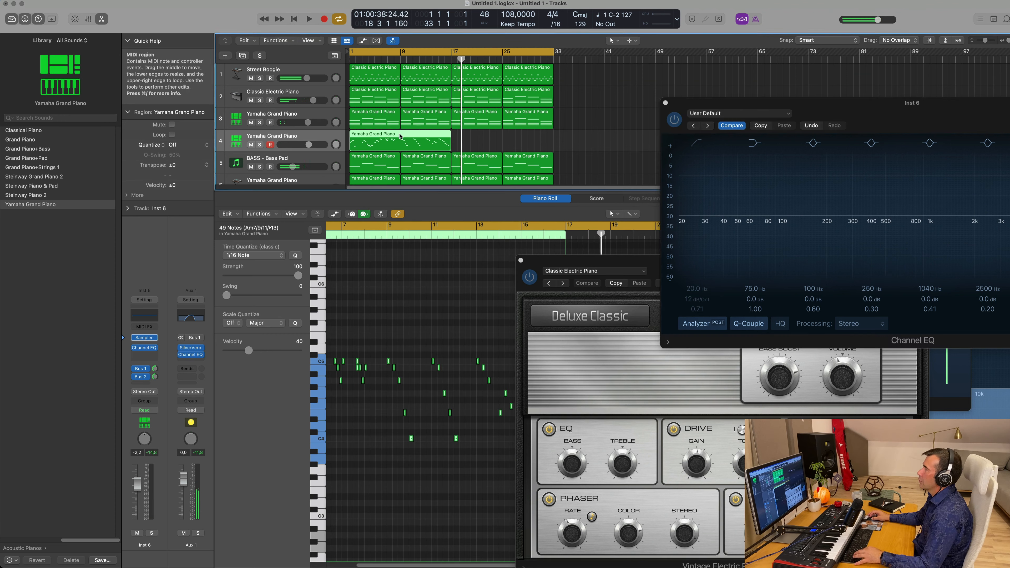
left_click(399, 134)
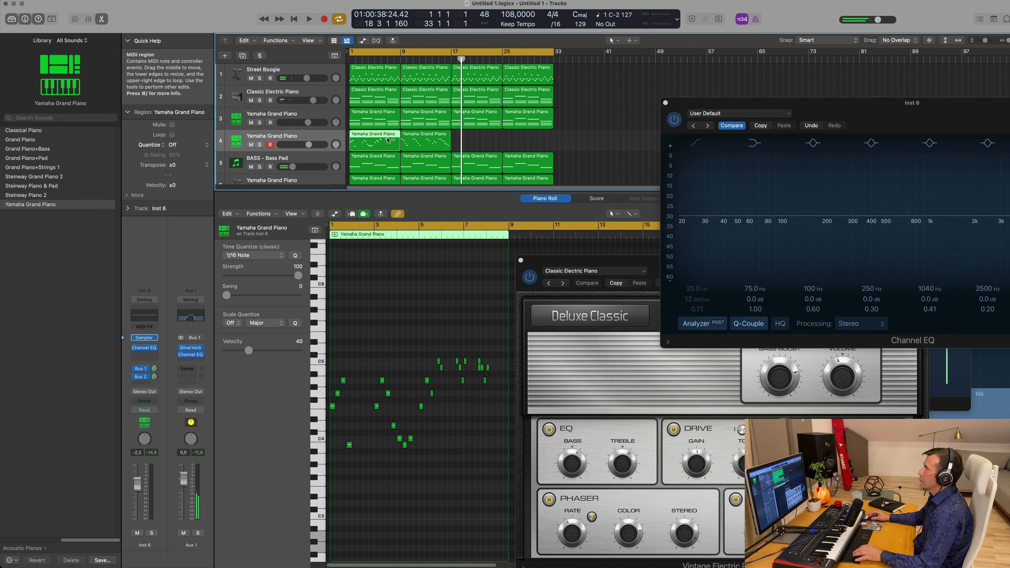
key("Delete")
left_click_drag(408, 139, 356, 137)
scroll(355, 121, "down", 1)
scroll(355, 121, "down", 1)
key("Return")
key("space")
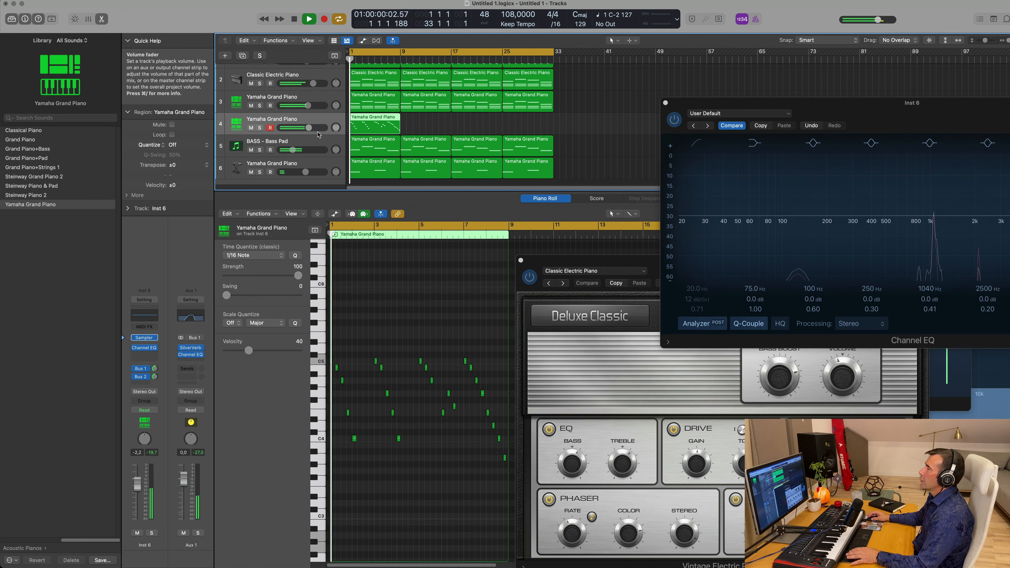
Mute the Street Boogie track while playing from the beginning
scroll(335, 119, "up", 2)
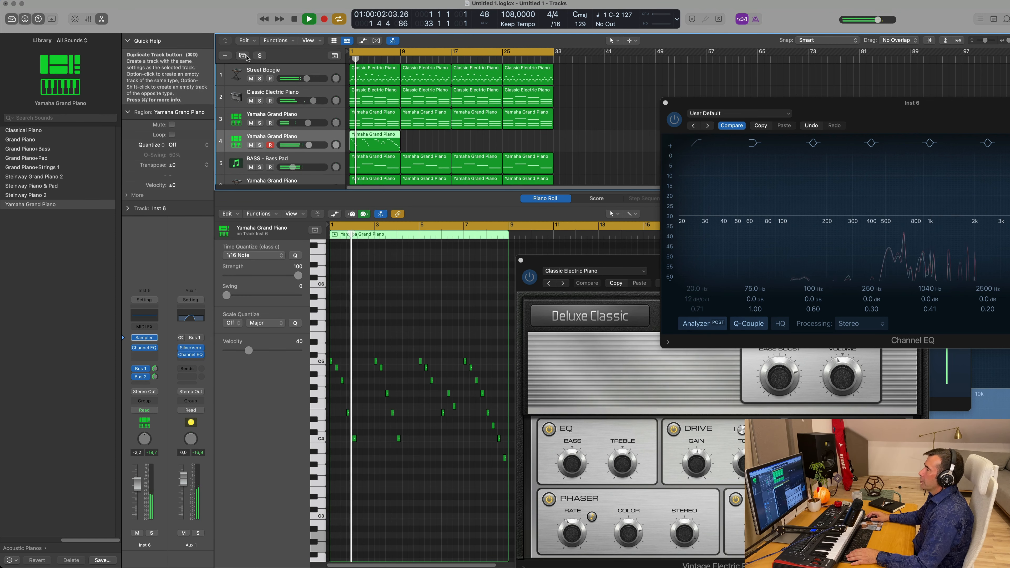
left_click(259, 77)
left_click(260, 78)
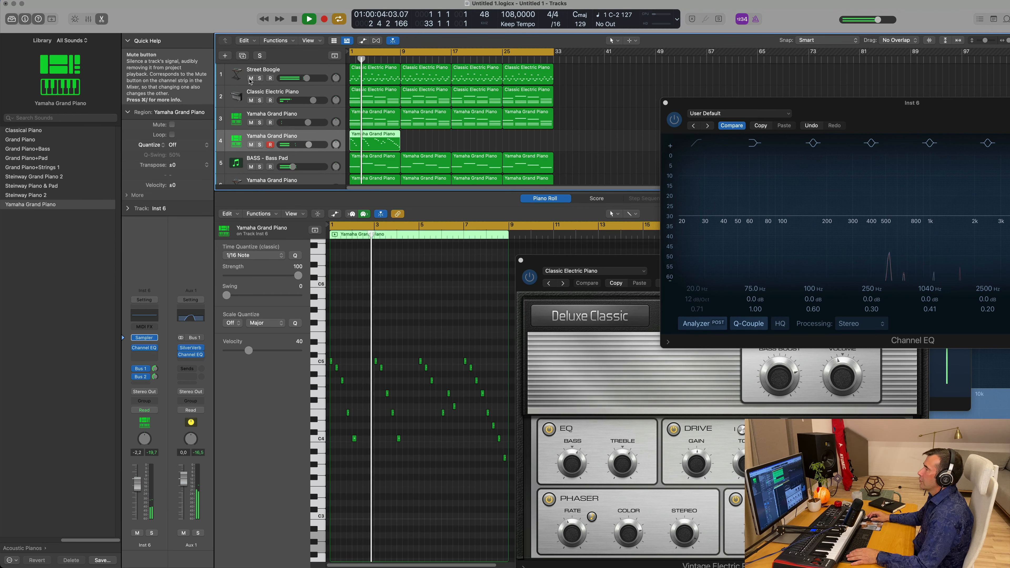
left_click(251, 78)
key("Return")
left_click(237, 76)
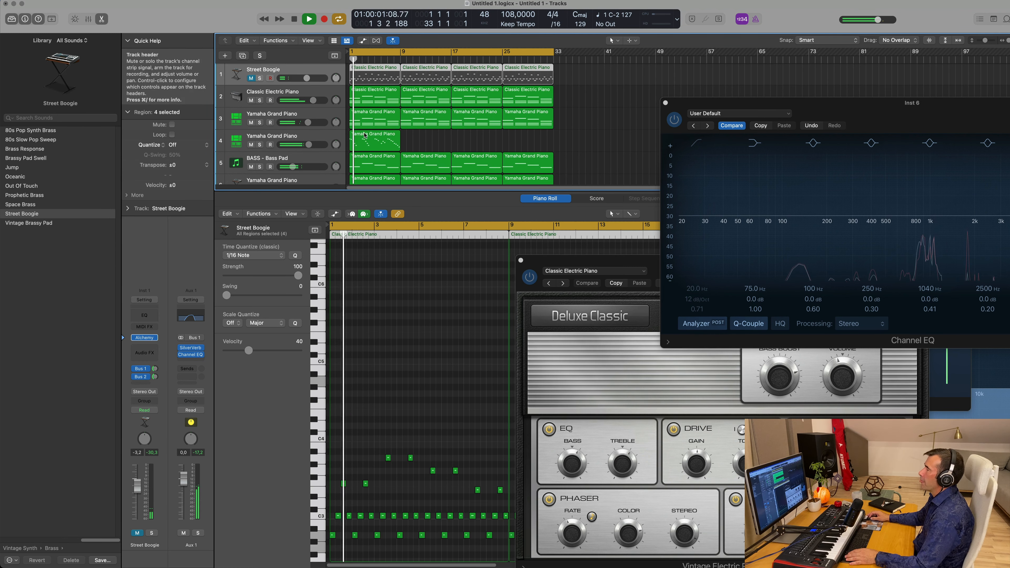
Display the melody piano region's note velocities in the Piano Roll and raise the quiet note on beat 2 of bar 6
left_click(377, 140)
scroll(391, 480, "up", 10)
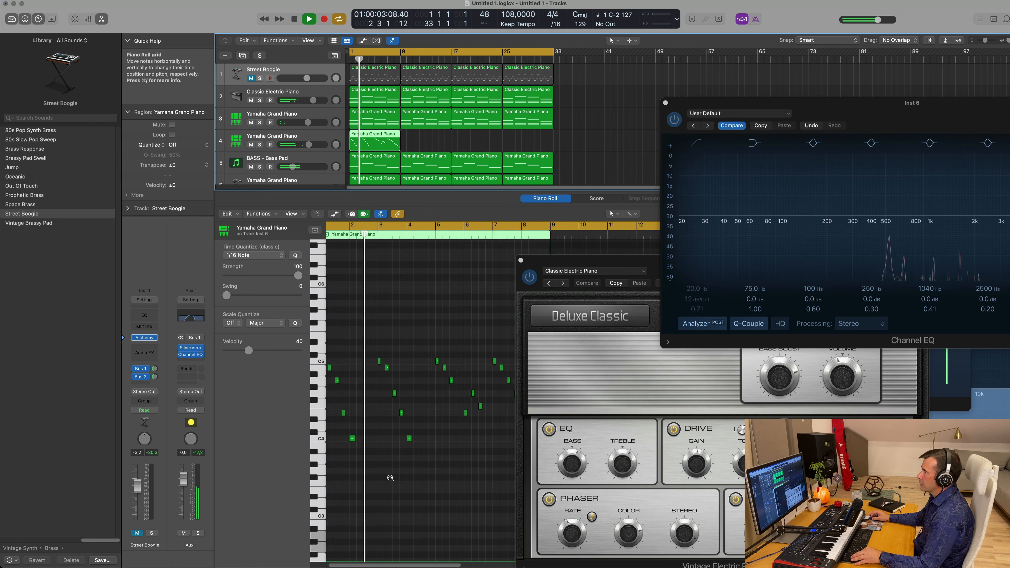
scroll(391, 479, "down", 3)
scroll(392, 478, "left", 3)
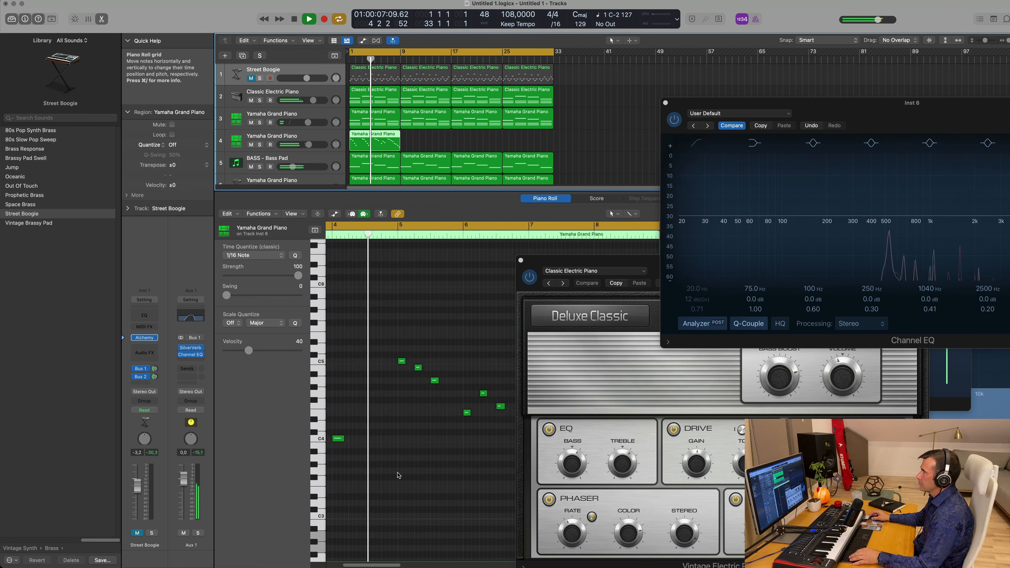
scroll(397, 462, "left", 1)
scroll(428, 461, "up", 3)
scroll(428, 460, "down", 3)
scroll(428, 460, "left", 2)
scroll(429, 460, "up", 3)
scroll(433, 460, "down", 2)
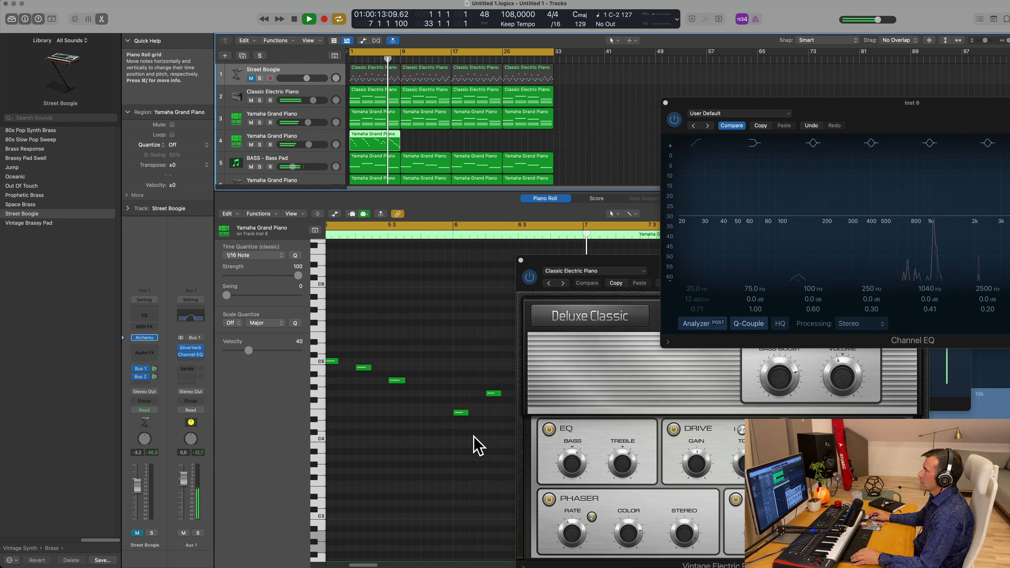
left_click(336, 215)
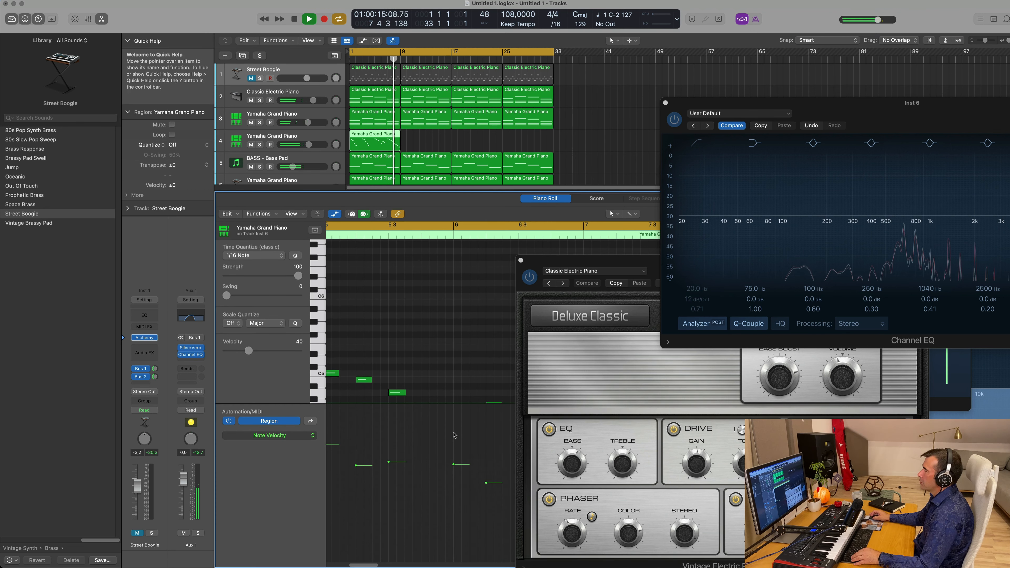
left_click_drag(486, 482, 486, 454)
Close the Classic Electric Piano and both Channel EQ windows covering the Piano Roll, and restart playback from the beginning
scroll(437, 429, "left", 3)
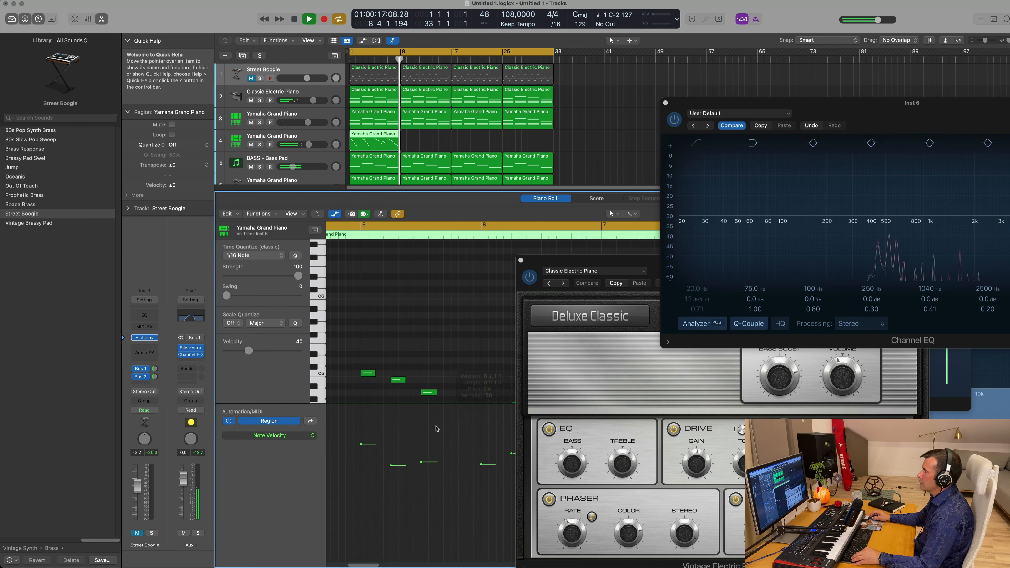
scroll(433, 362, "down", 3)
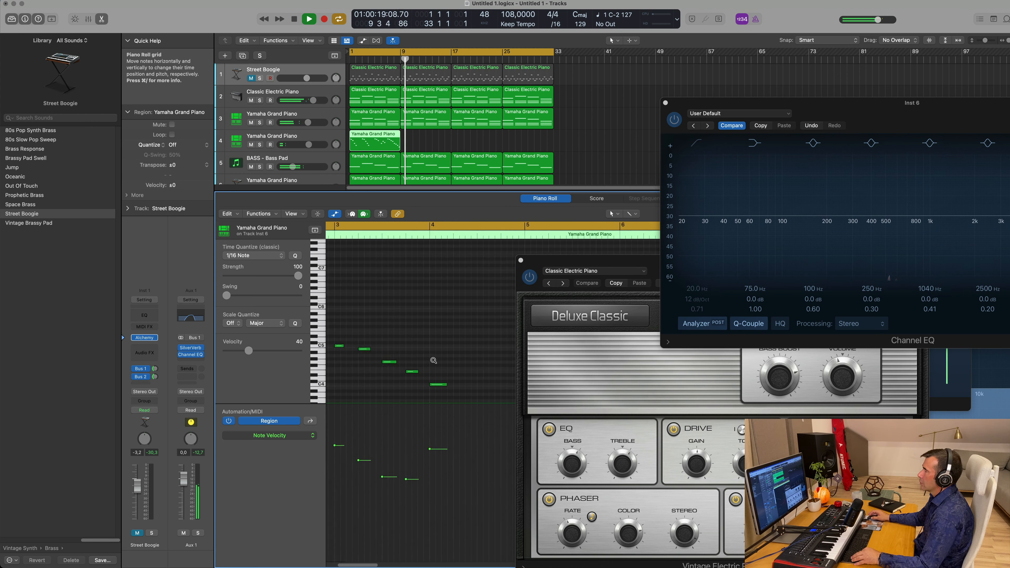
scroll(434, 361, "down", 2)
left_click(520, 261)
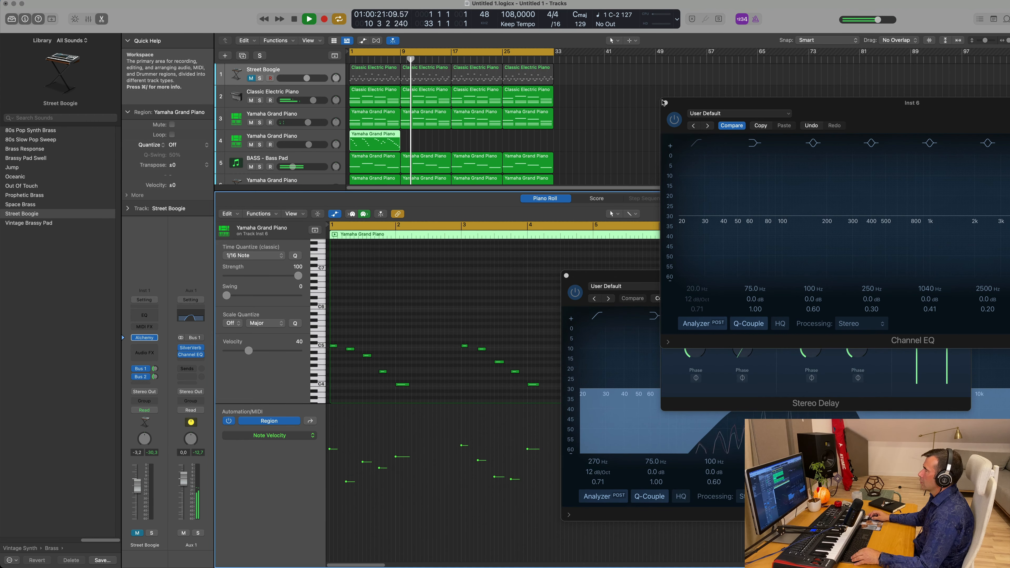
left_click(664, 103)
left_click(566, 276)
key("Return")
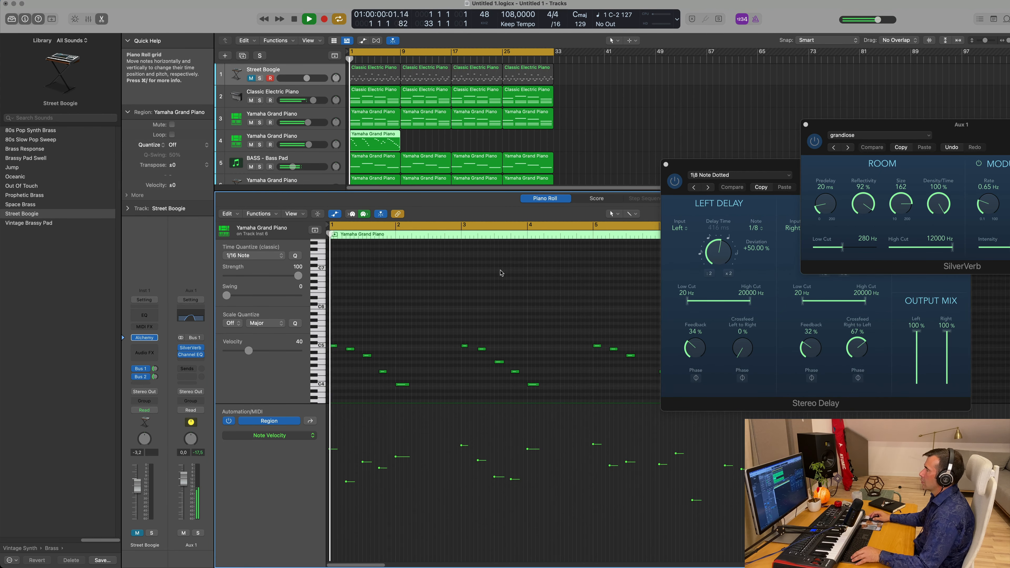
Raise the velocities of the quietest note in bar 6, to 76, and the last note in bar 8, and select the melody track
scroll(501, 274, "down", 3)
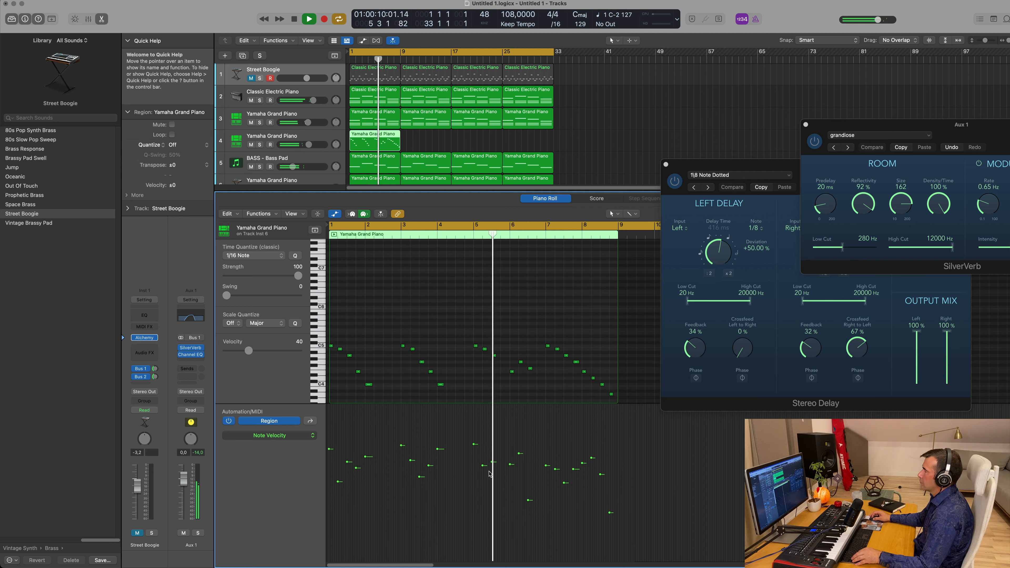
left_click_drag(530, 501, 529, 468)
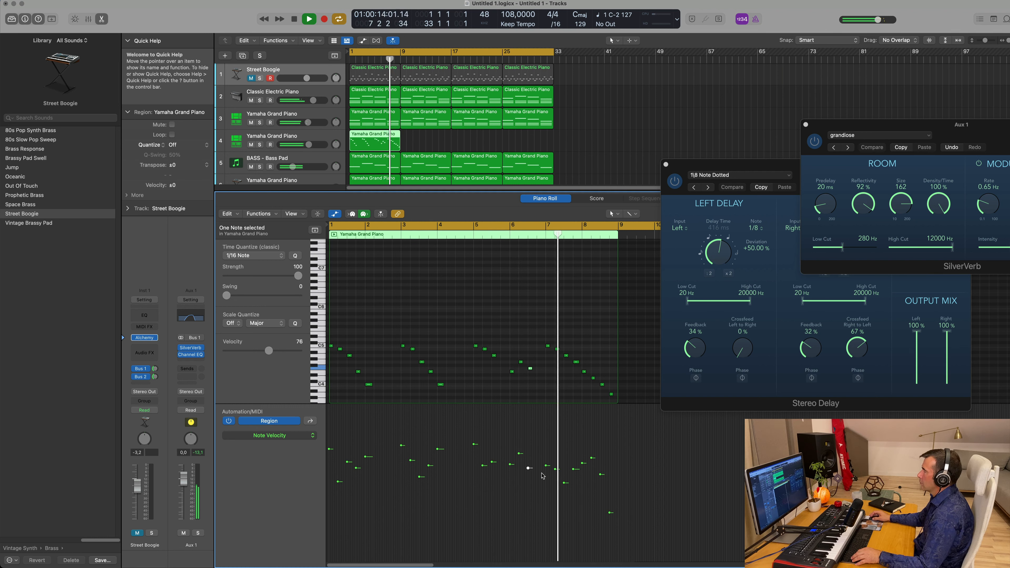
left_click_drag(611, 512, 610, 480)
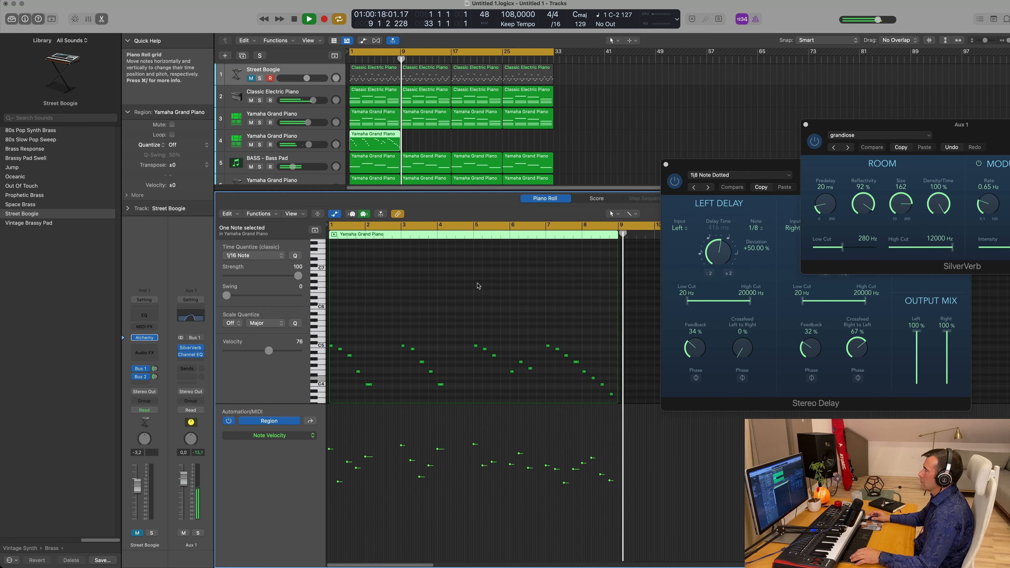
left_click(372, 140)
left_click(320, 138)
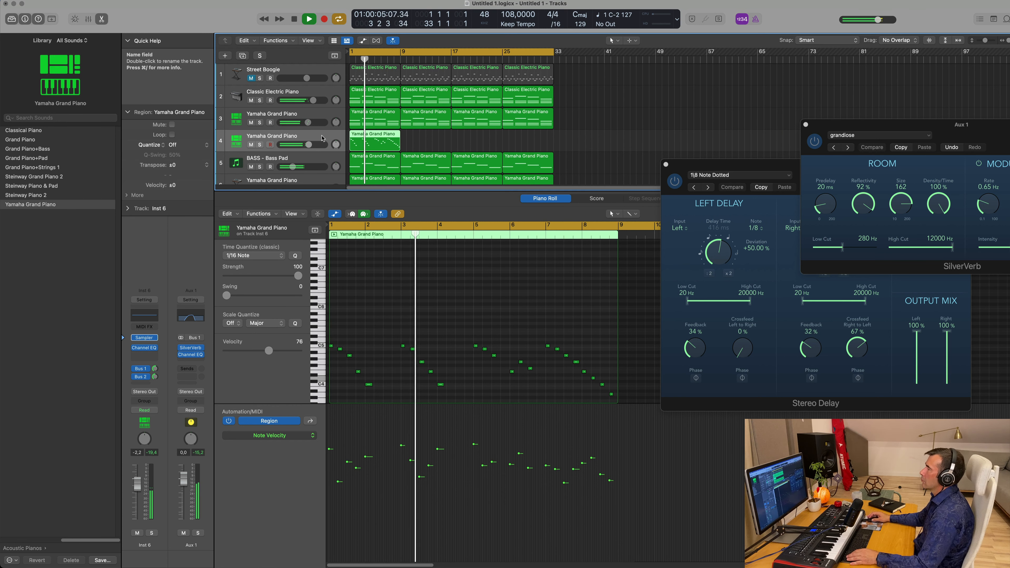
Audition the Yamaha Grand Piano chord track's contribution by muting and soloing it in turn, restoring normal playback
left_click(316, 115)
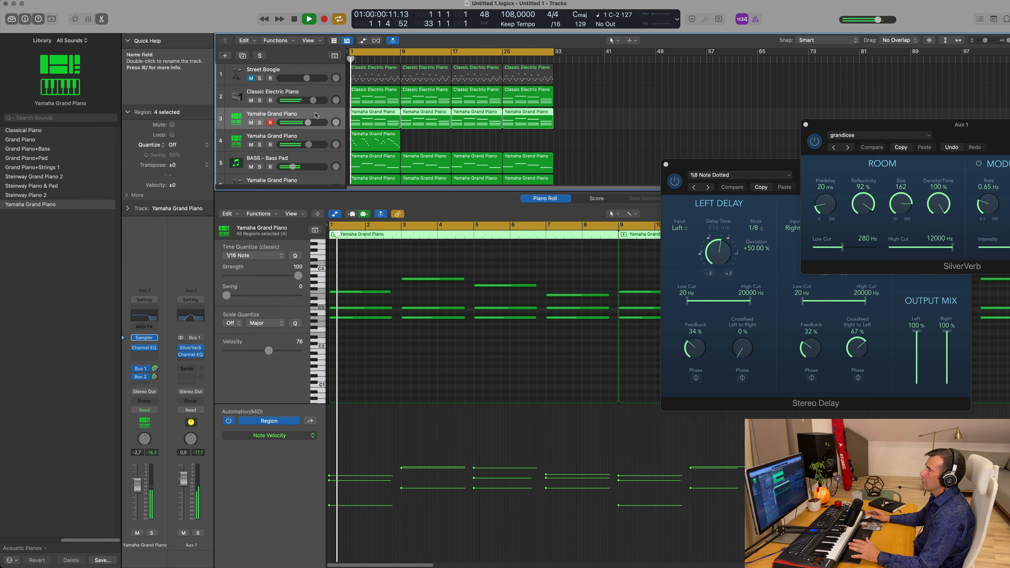
key("Return")
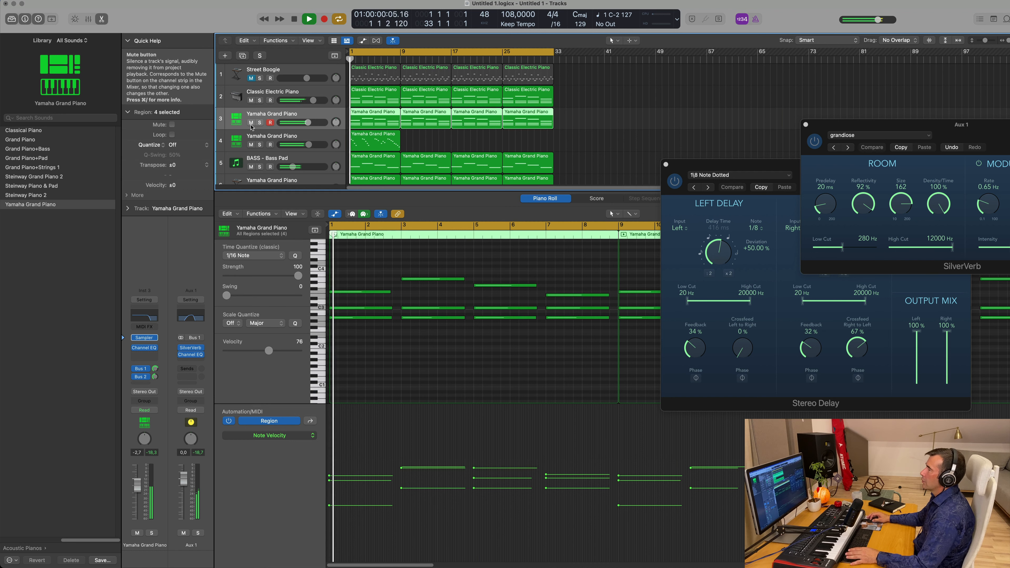
left_click(250, 124)
key("space")
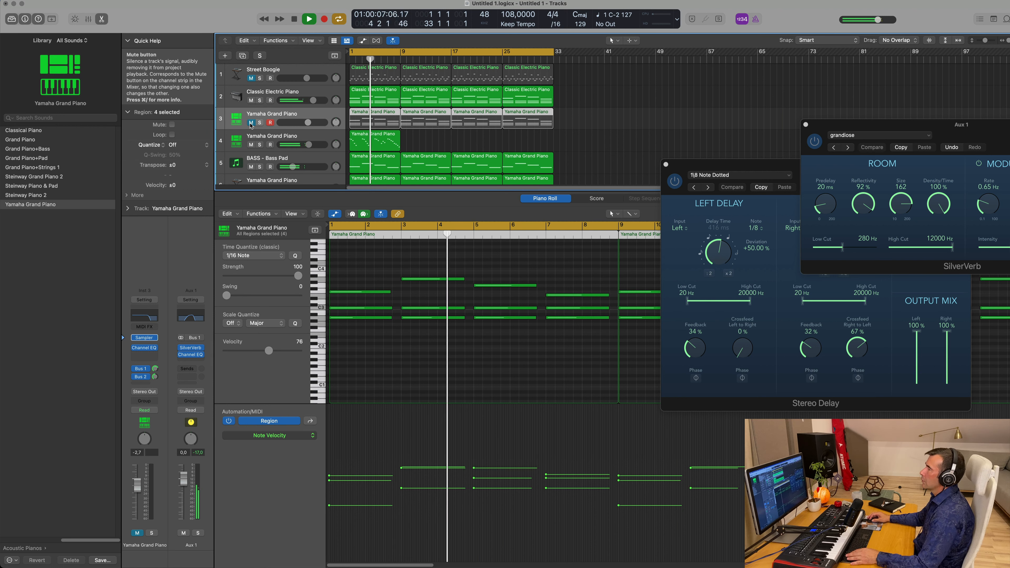
left_click(250, 123)
left_click(259, 123)
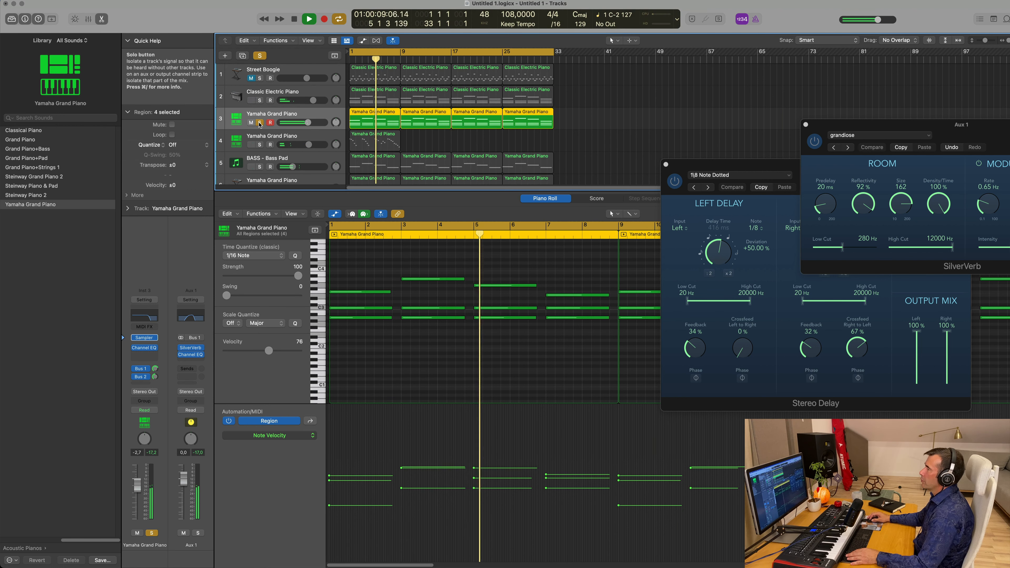
left_click(259, 123)
key("space")
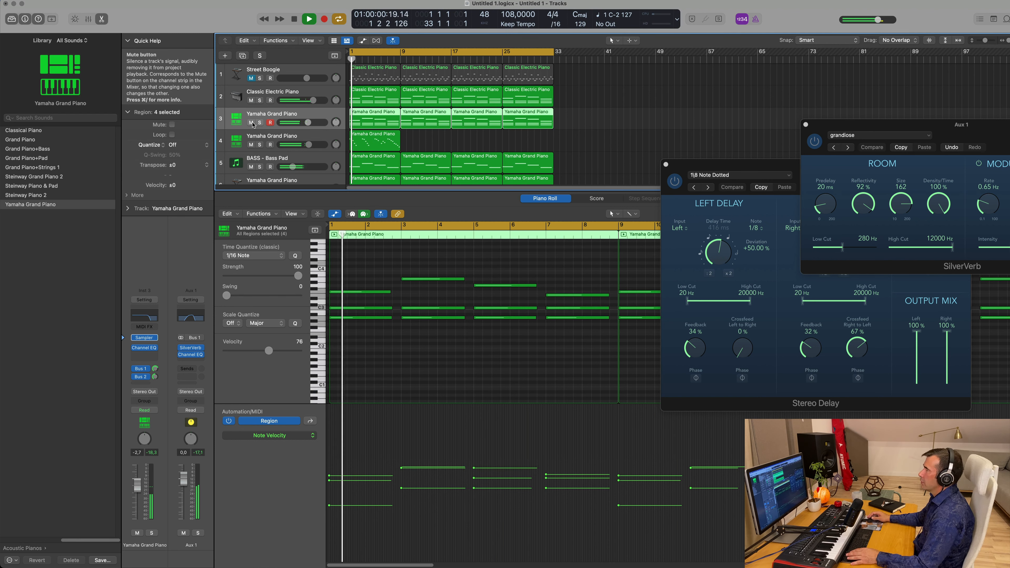
Turn on the low-cut band in the melody piano track's Channel EQ and set it to 965 Hz with a Q of 0.83
left_click(249, 137)
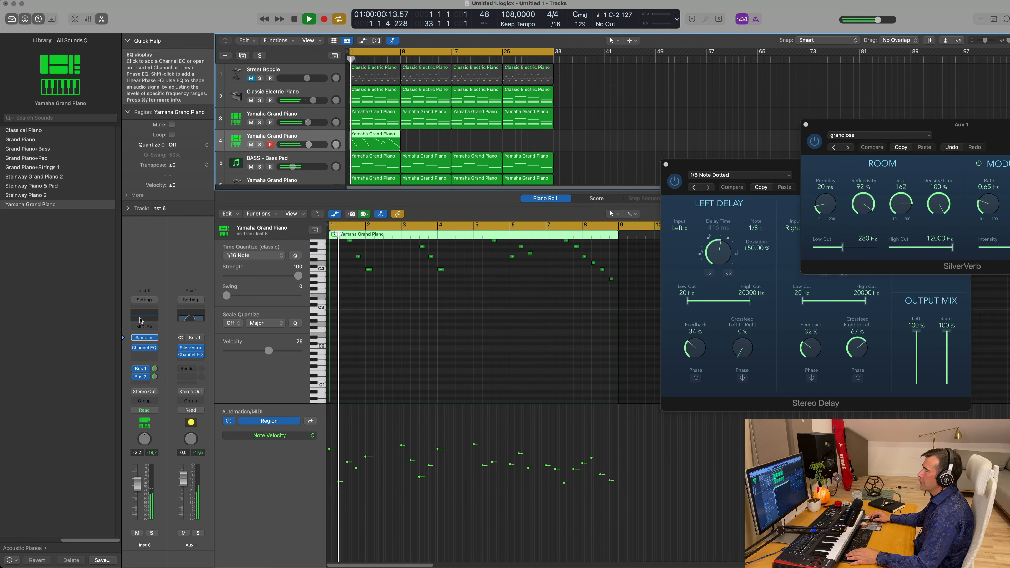
key("Return")
left_click_drag(890, 105, 608, 114)
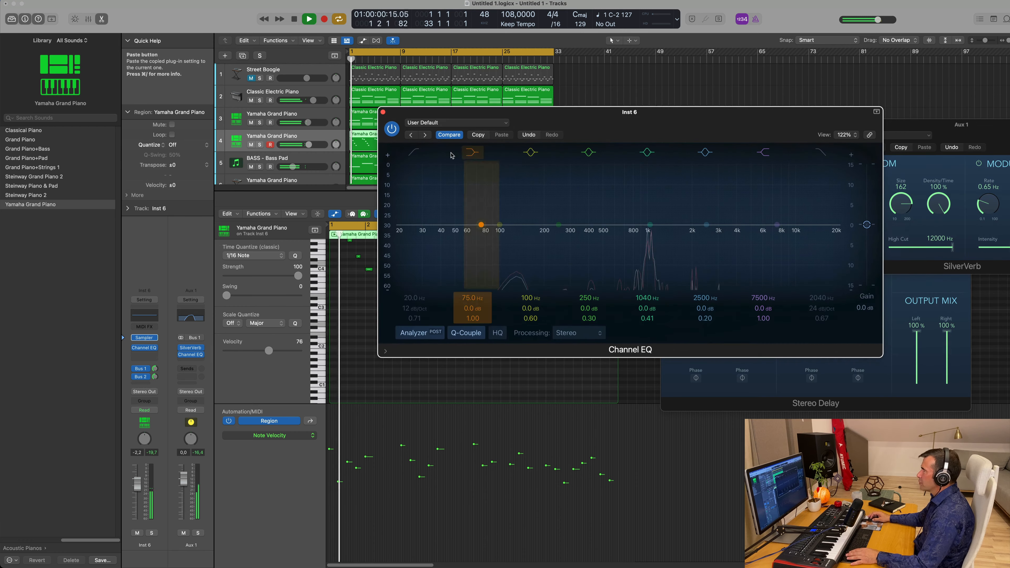
key("Return")
left_click(417, 151)
left_click_drag(402, 225, 648, 235)
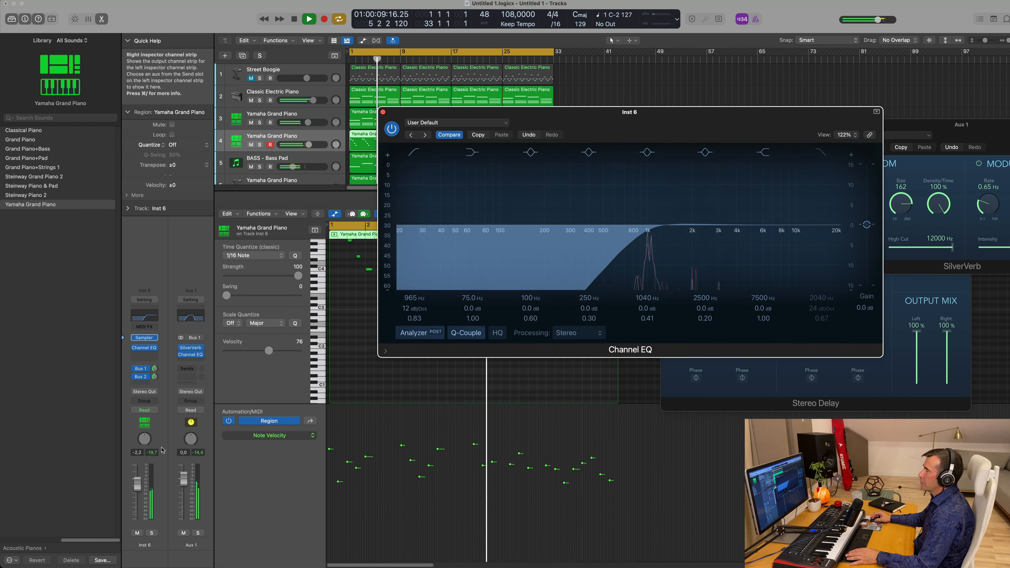
Close the melody piano's Channel EQ window and restart playback from the beginning, bringing the melody notes into view in the Piano Roll
left_click(383, 111)
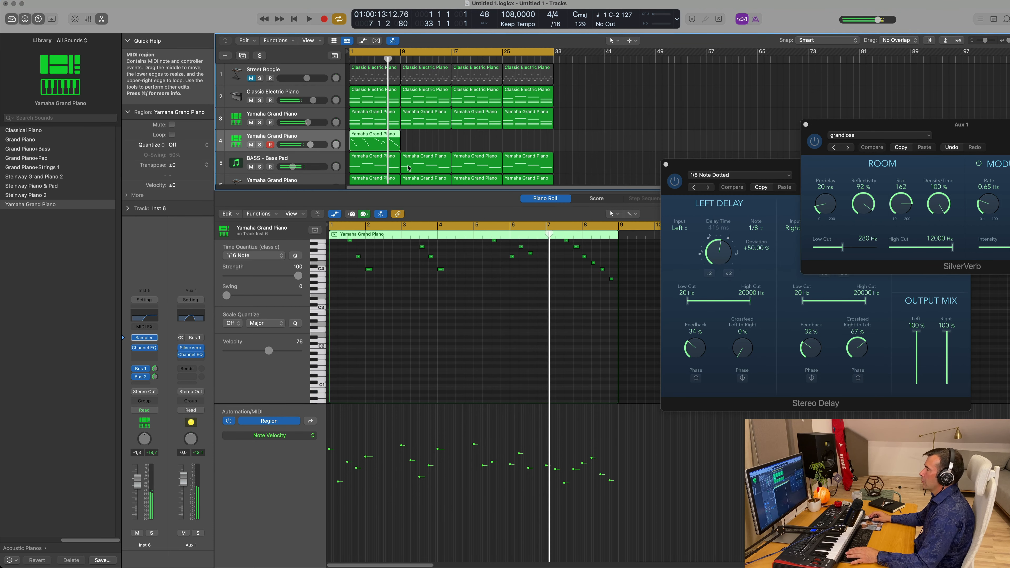
key("space")
scroll(436, 365, "up", 3)
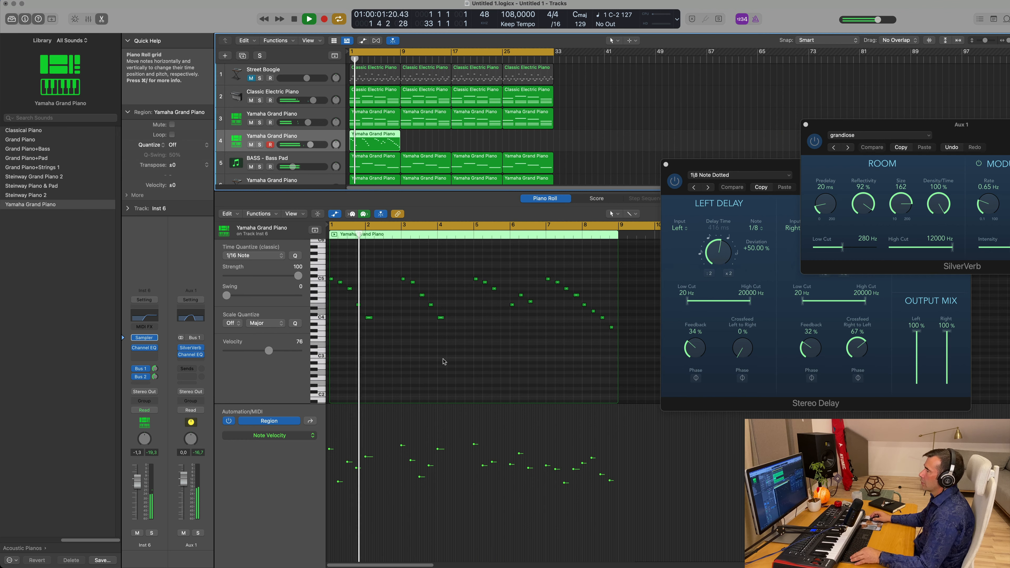
scroll(456, 360, "up", 3)
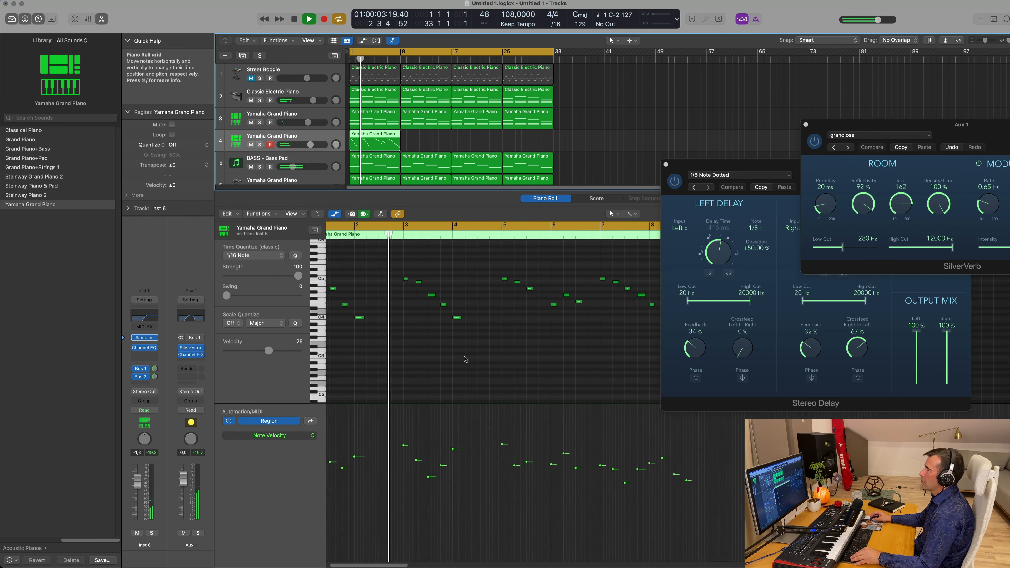
scroll(465, 360, "down", 3)
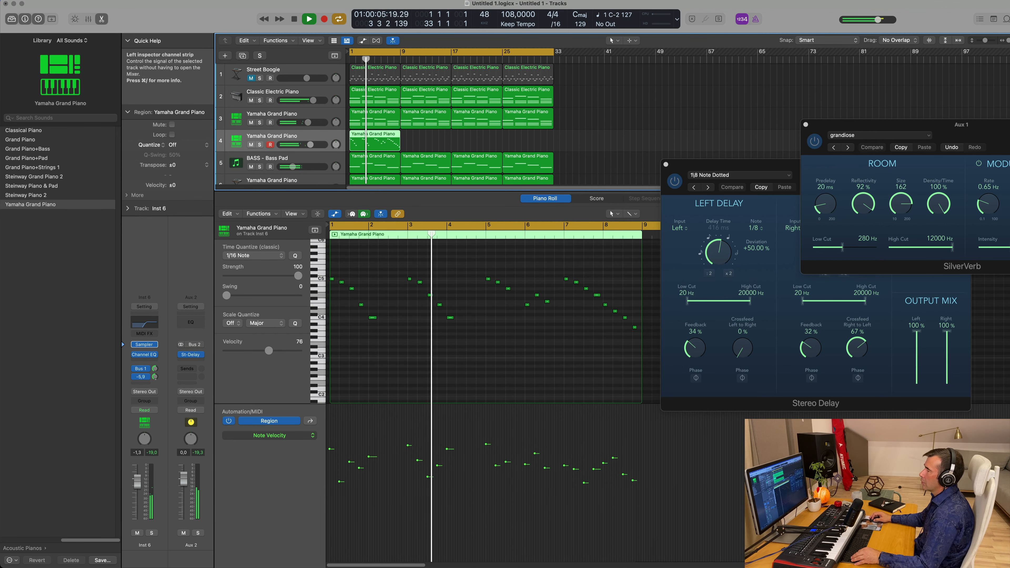
Open the Channel EQ on the Aux 1 reverb channel, shift its high cut to a higher frequency, and reposition the EQ window
mouse_move(157, 369)
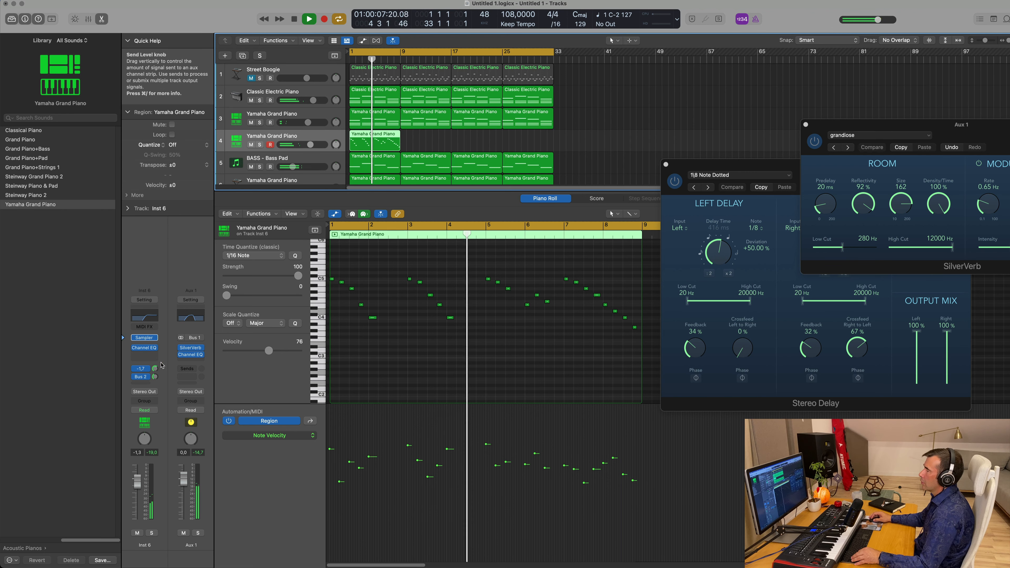
left_click(191, 355)
left_click_drag(849, 393, 878, 393)
left_click_drag(871, 275, 920, 233)
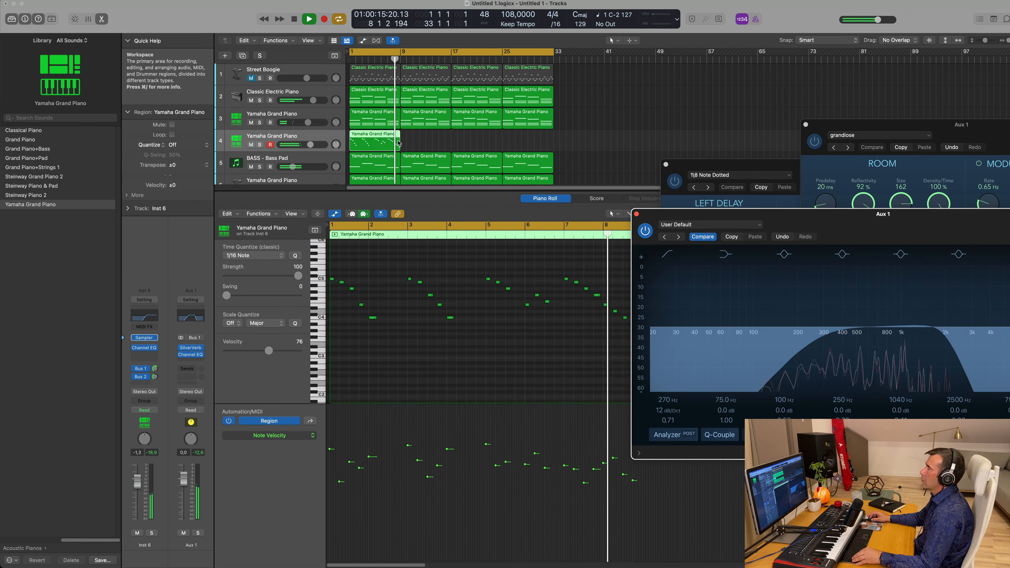
Return playback to the beginning of the song and deselect the melody region
left_click(388, 141)
key("Return")
left_click(430, 142)
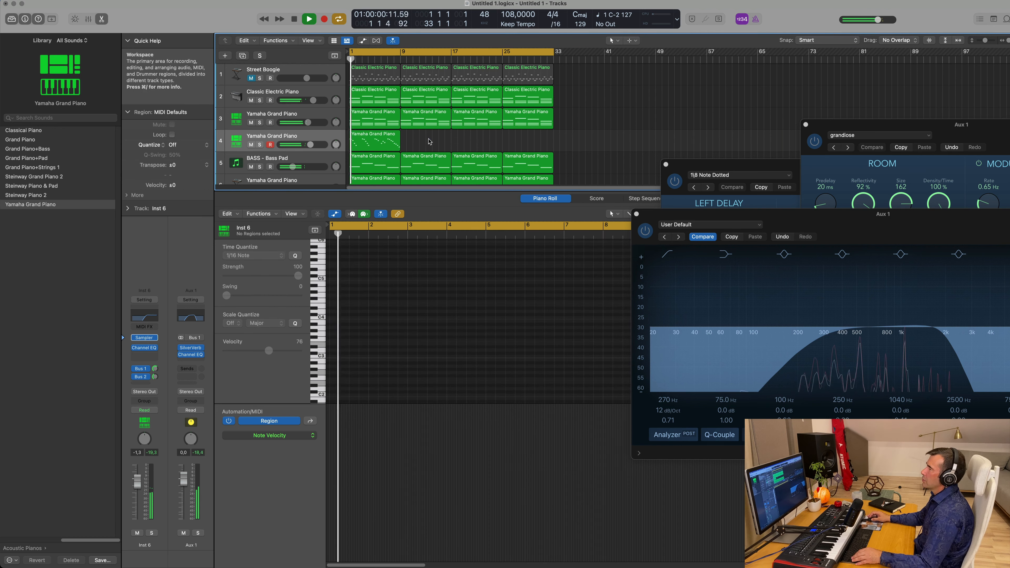
Mute the Yamaha Grand Piano chord track, restart playback without it, and select the Classic Electric Piano track
left_click(251, 123)
key("space")
key("space")
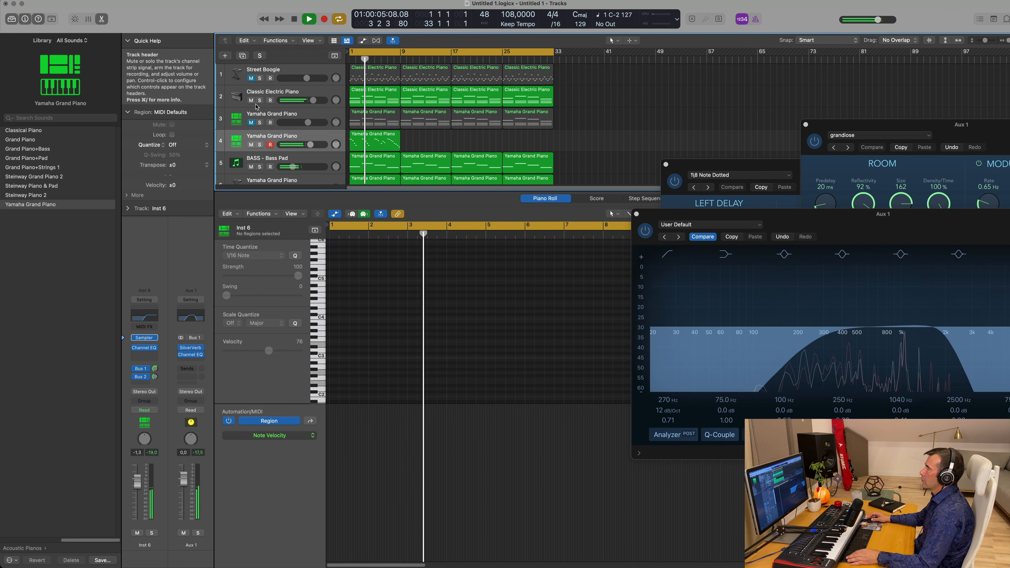
left_click(320, 91)
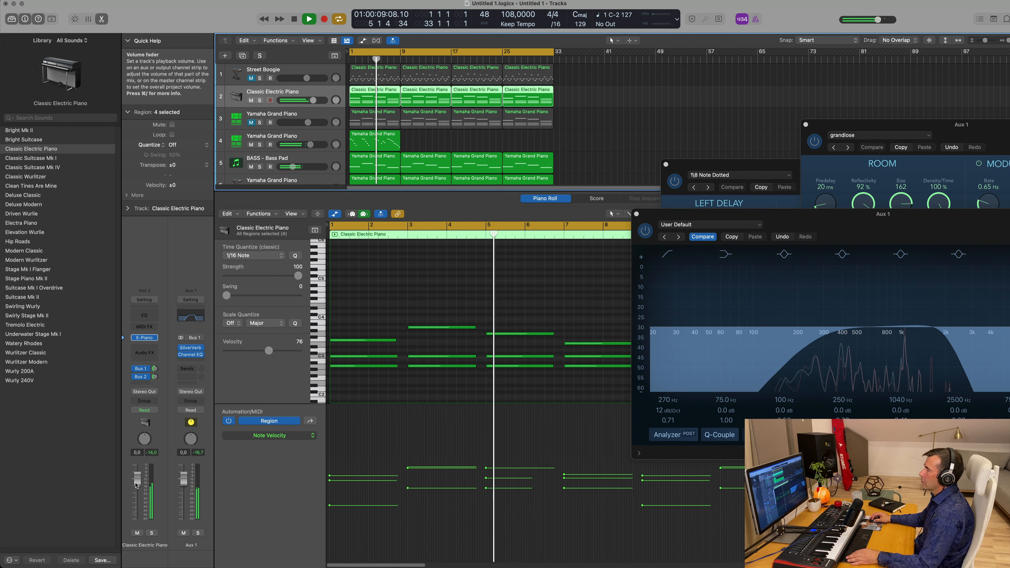
Lower the Classic Electric Piano track volume to -2.2 dB
left_click_drag(312, 101, 310, 100)
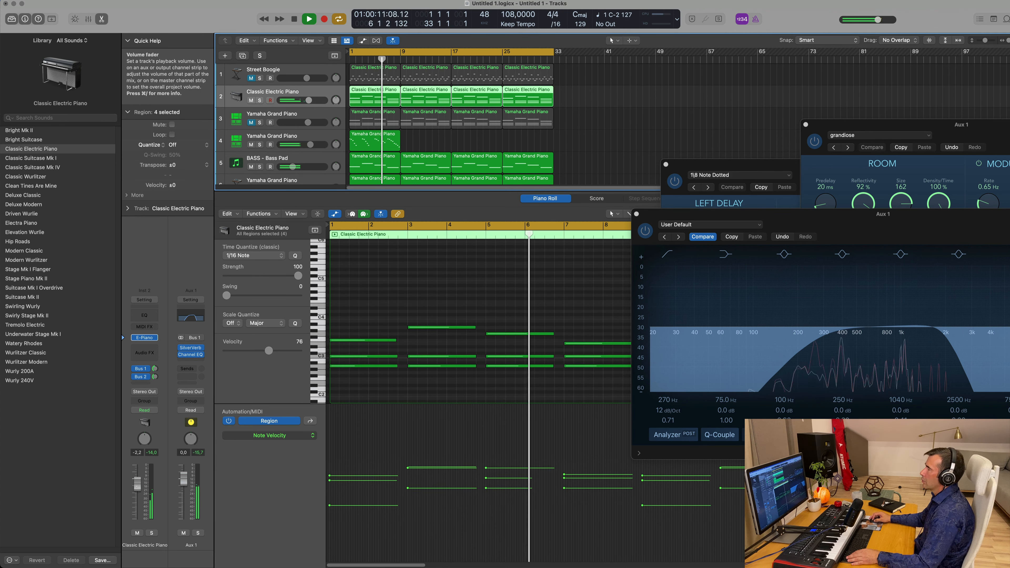
In the Yamaha Grand Piano region on track 4, move the three notes starting at bar 6 one beat earlier and play it back
scroll(490, 283, "up", 2)
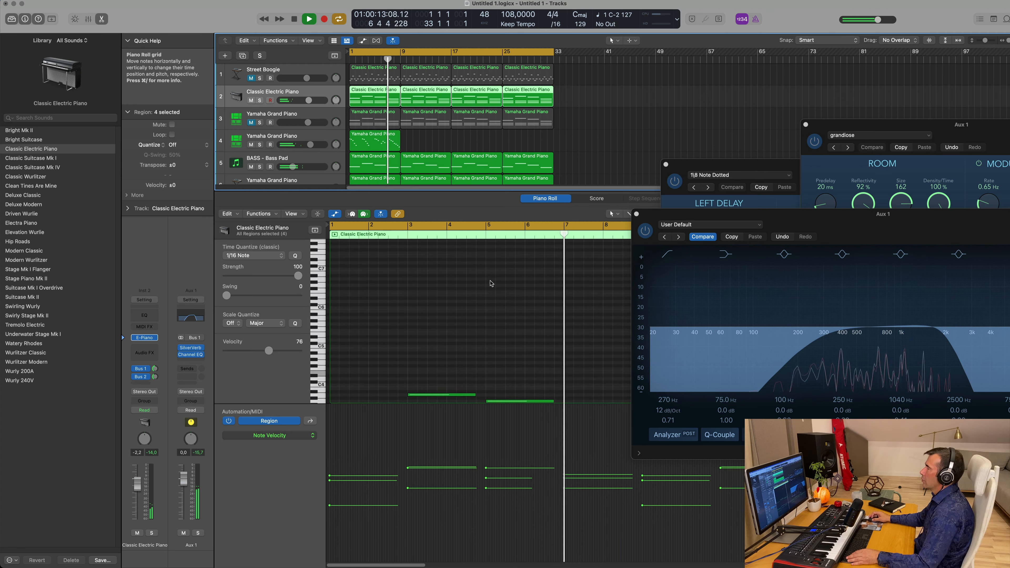
left_click(370, 137)
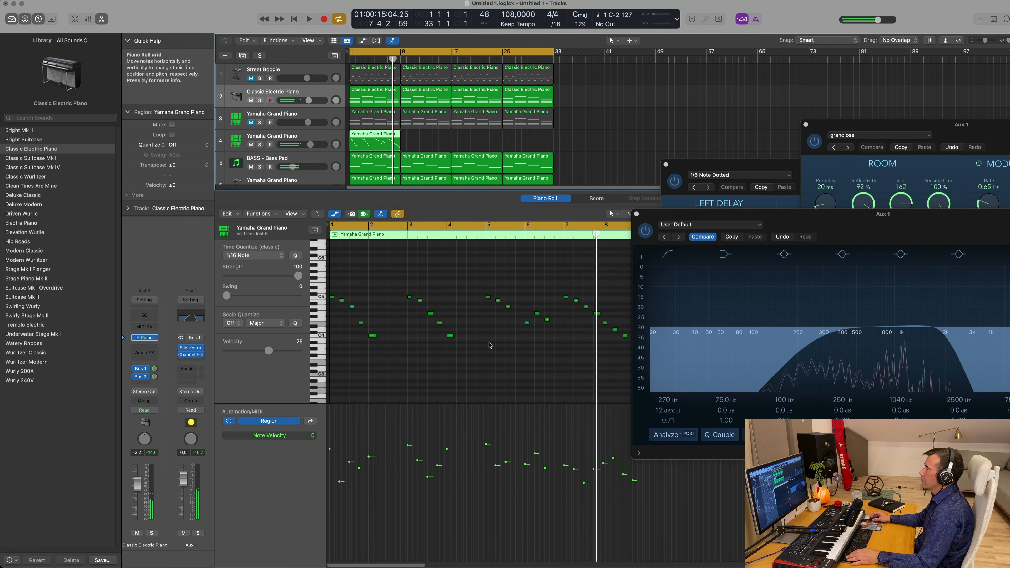
key("space")
scroll(493, 346, "right", 1)
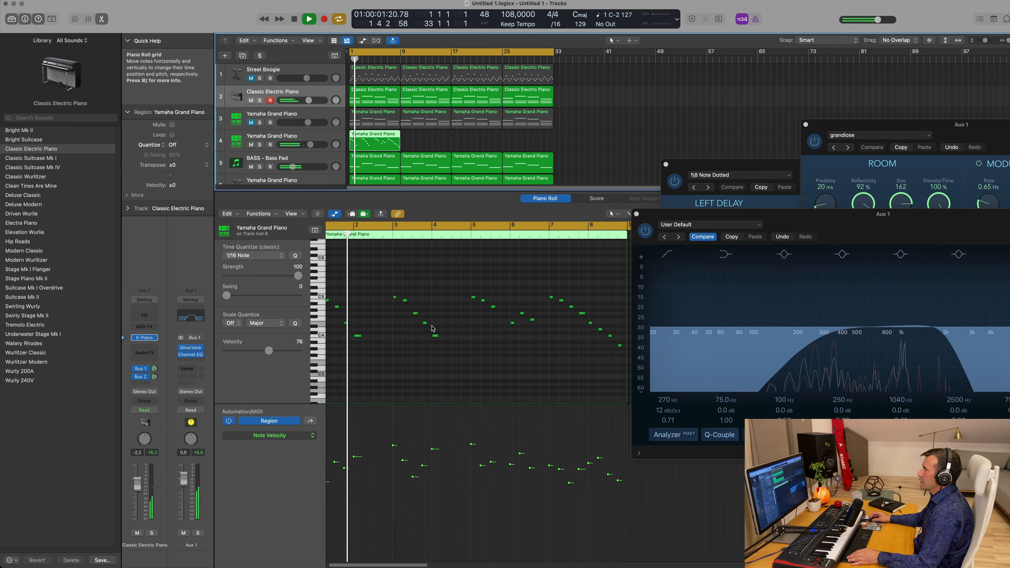
left_click_drag(513, 306, 503, 326)
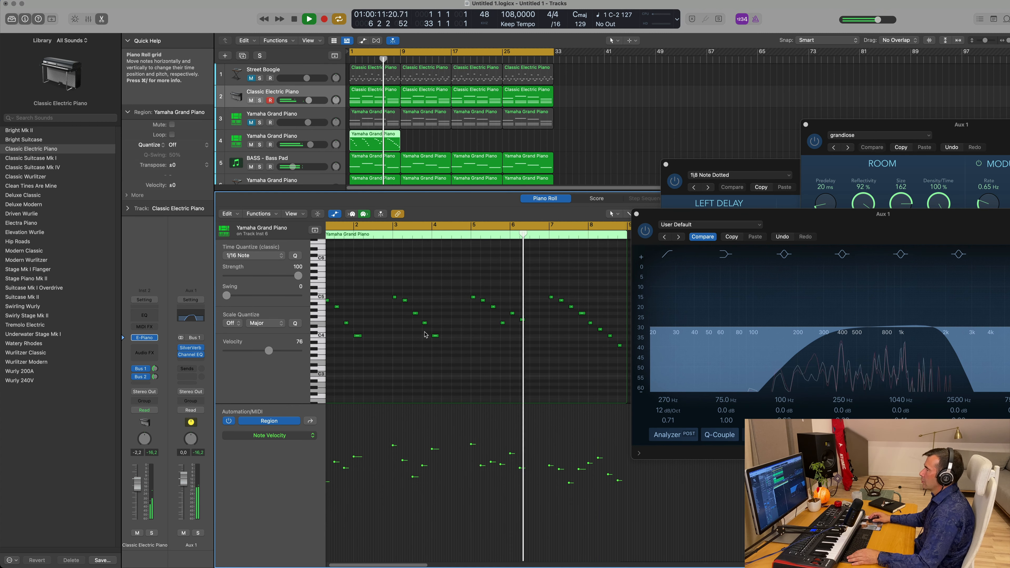
scroll(463, 333, "up", 1)
scroll(463, 332, "down", 3)
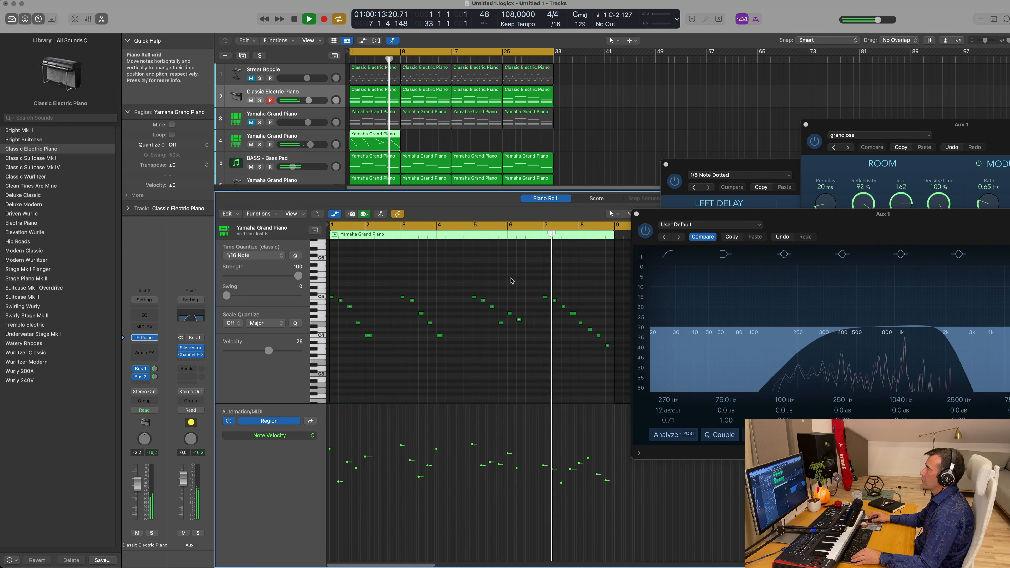
scroll(512, 281, "down", 3)
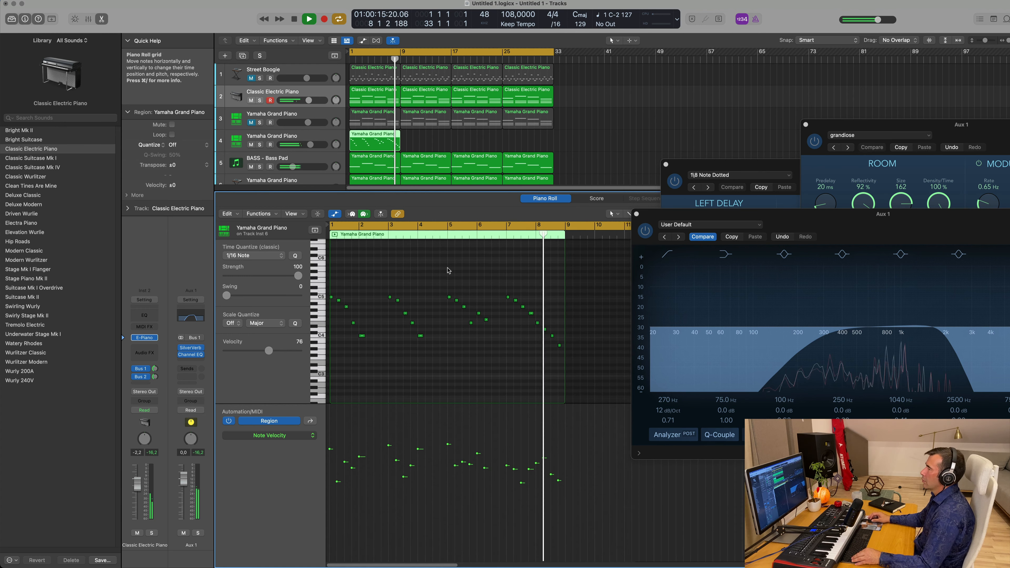
scroll(448, 271, "down", 1)
Repeat the Yamaha Grand Piano region on track 4 three times so it fills the cycle range
left_click(390, 145)
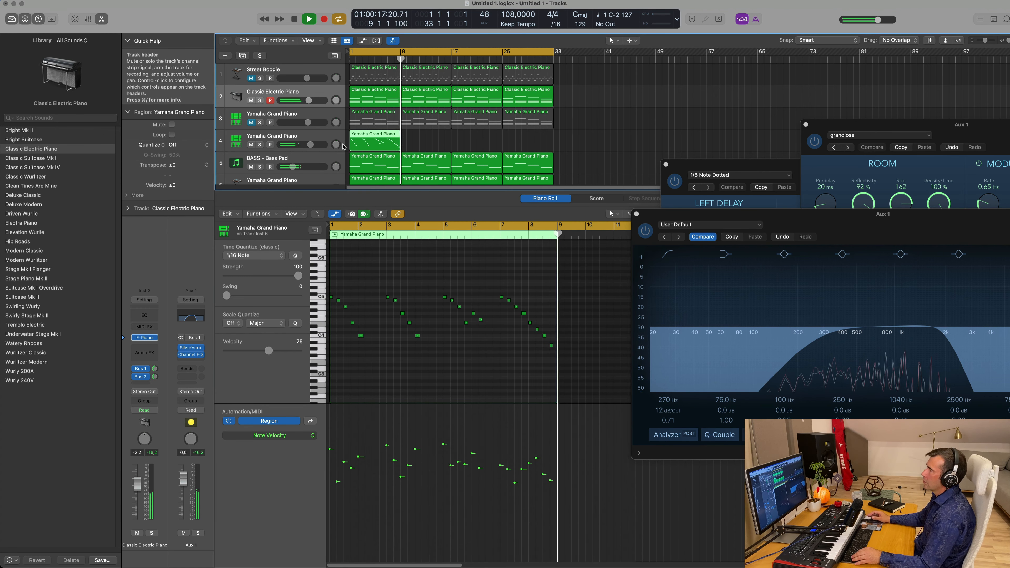
key("super+r")
key("super+r")
key("super+r")
scroll(560, 128, "down", 1)
scroll(560, 128, "up", 1)
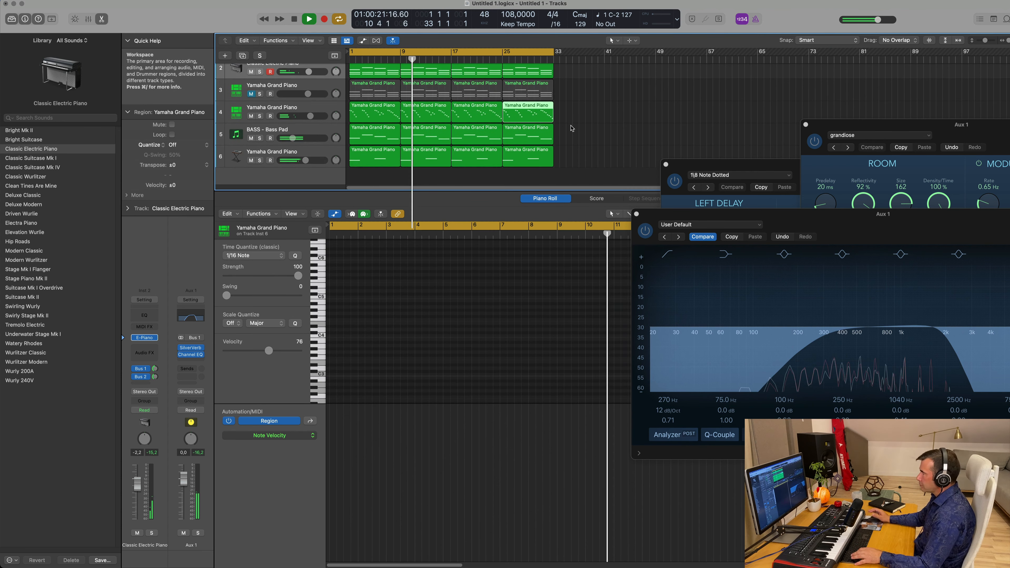
Close the note editor so the whole arrangement shows and clear the region selection
key("x")
key("x")
left_click(488, 240)
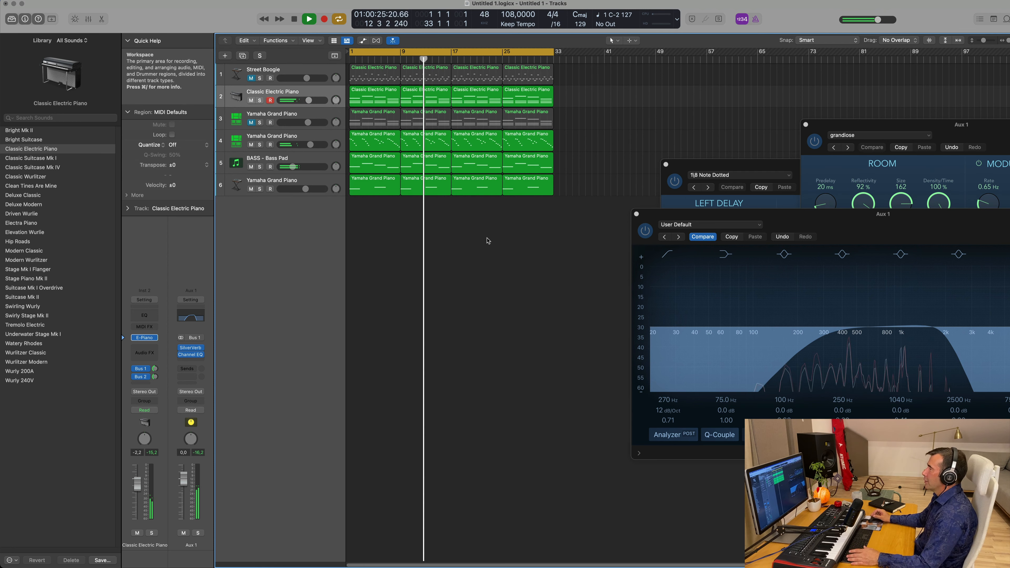
Duplicate the BASS - Bass Pad track with its settings and load Alchemy in stereo as the duplicate's instrument
left_click(322, 164)
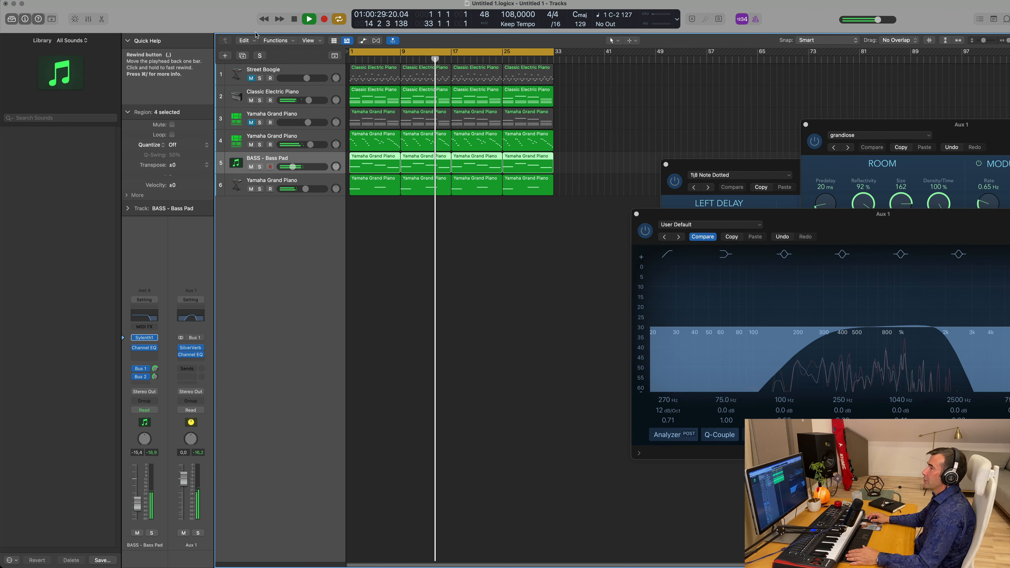
key("super+d")
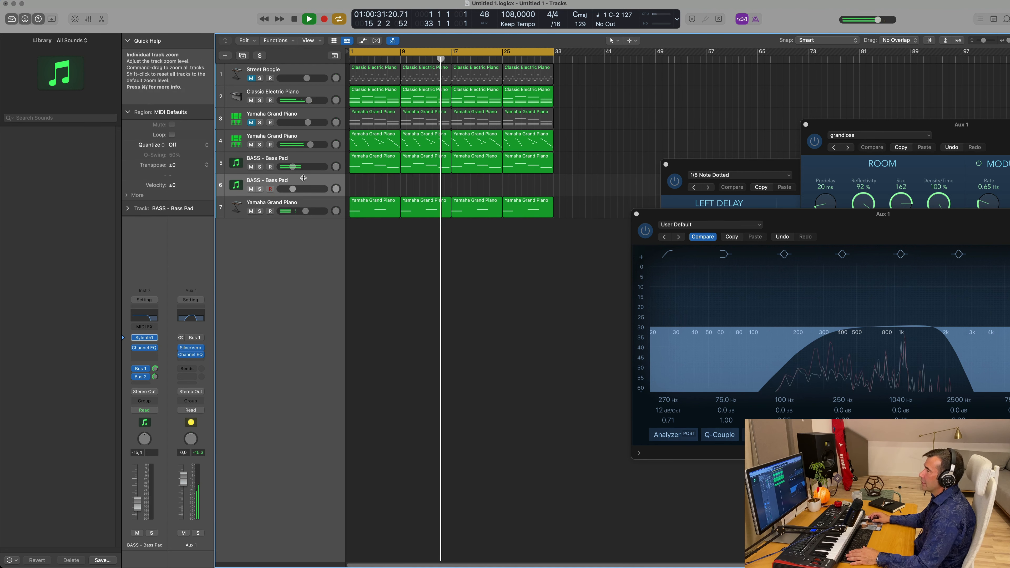
left_click(155, 339)
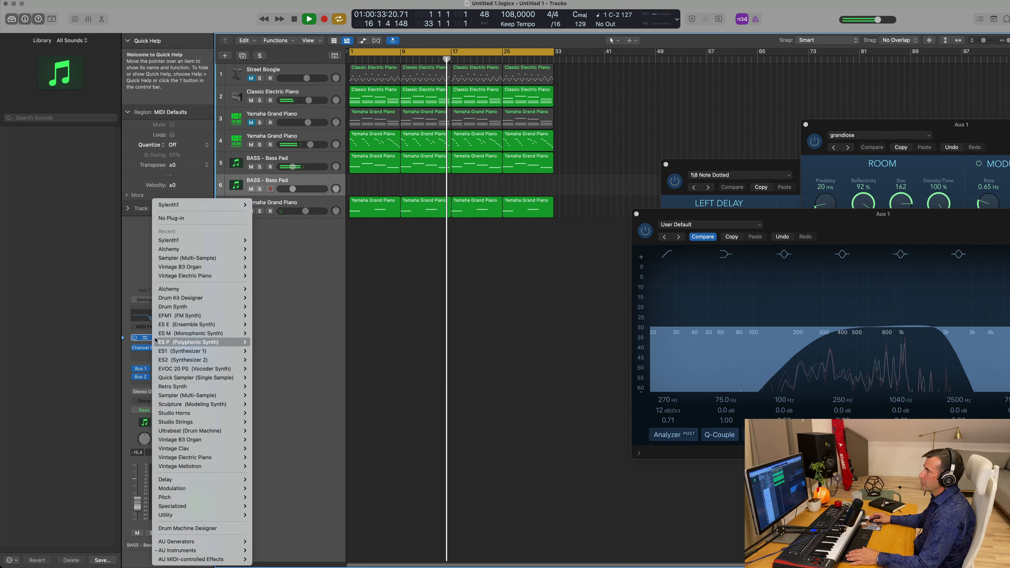
mouse_move(168, 249)
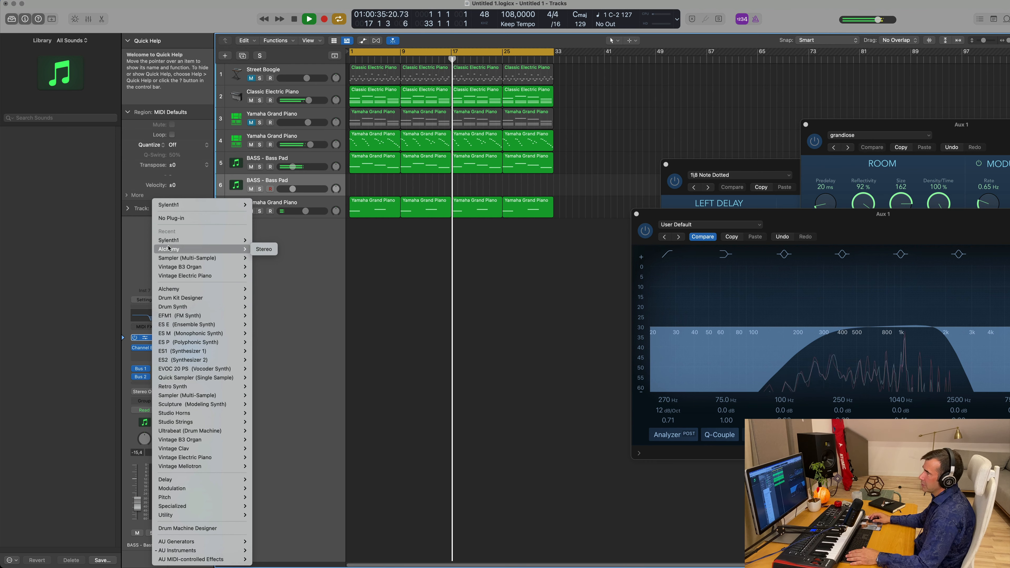
left_click(264, 249)
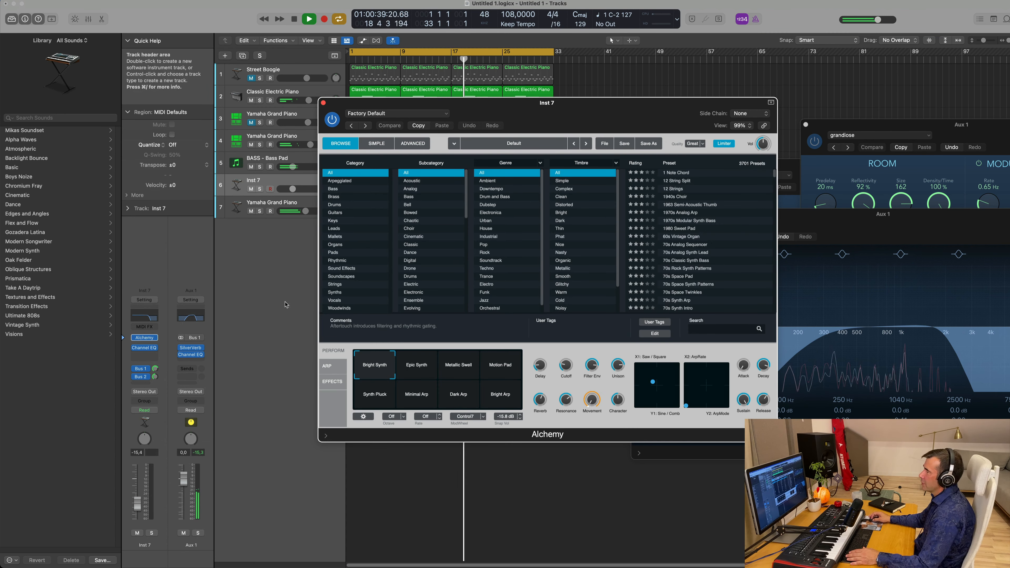
Copy the first Yamaha Grand Piano region from track 7 onto the Alchemy track and load the Rhythmic preset Andromeda Probe
left_click(338, 260)
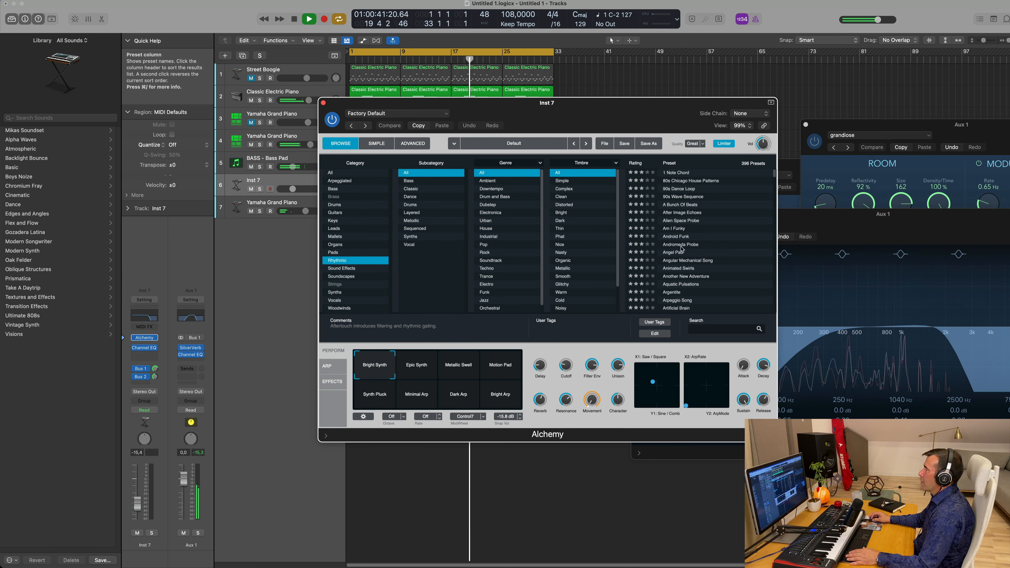
left_click_drag(566, 104, 733, 190)
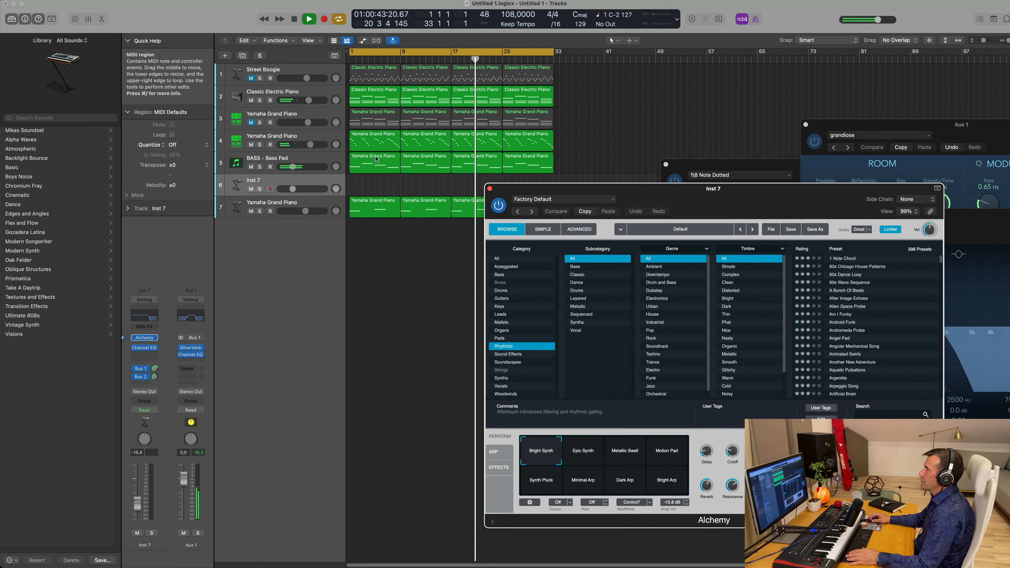
left_click_drag(371, 214, 371, 191)
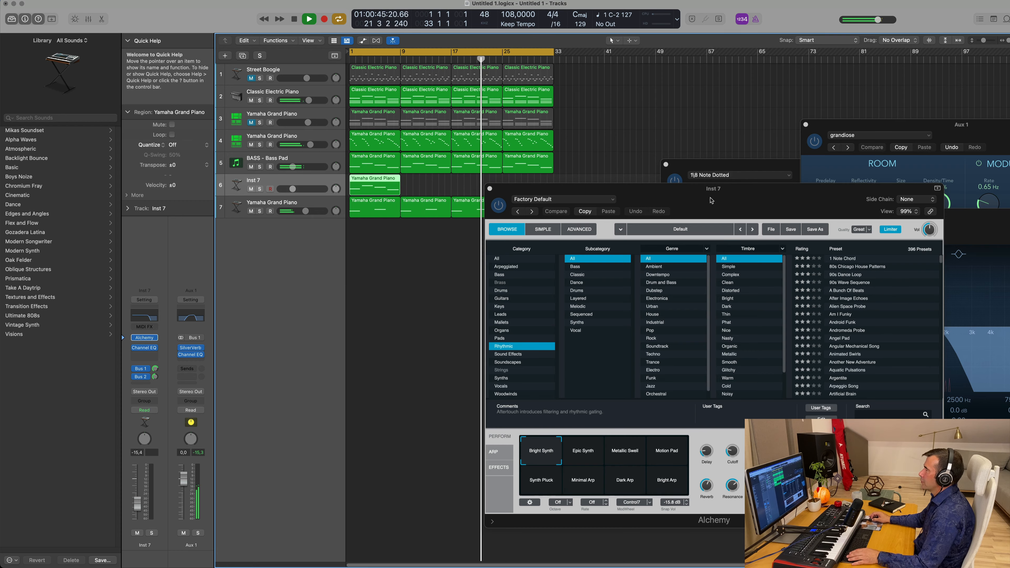
left_click_drag(710, 191, 620, 135)
left_click(759, 275)
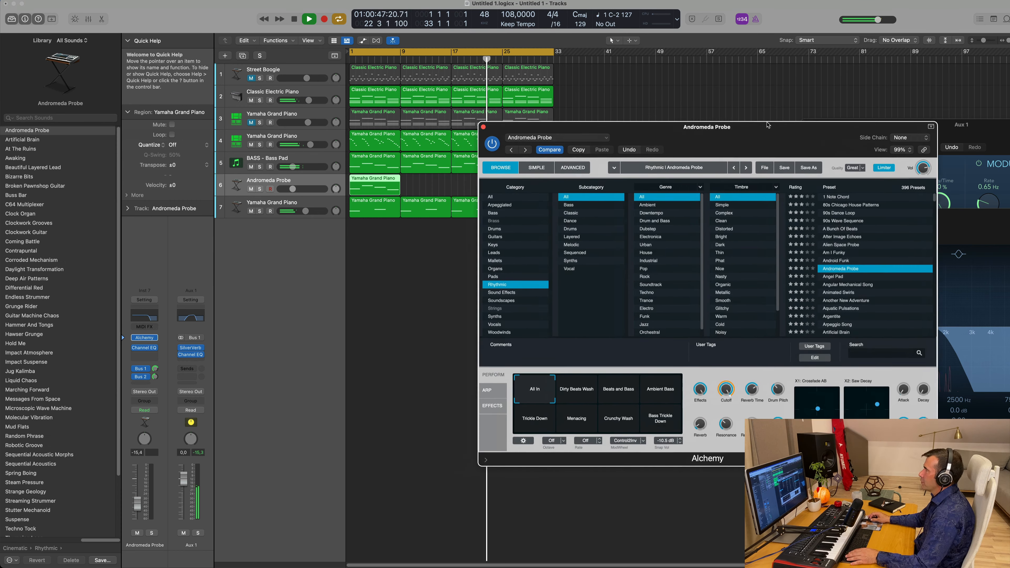
Repeat the copied region on the Andromeda Probe track three times to fill the cycle range
left_click(375, 187)
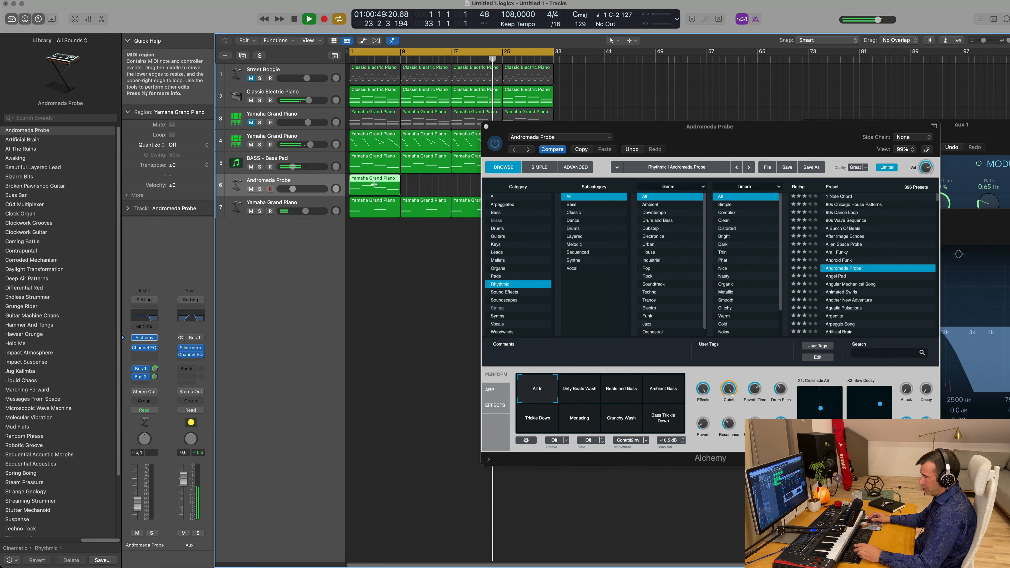
key("super+r")
key("super+r")
key("super+r")
Select the Andromeda Probe track, play from the start and raise its volume to -7.6 dB
left_click_drag(737, 135, 700, 131)
key("space")
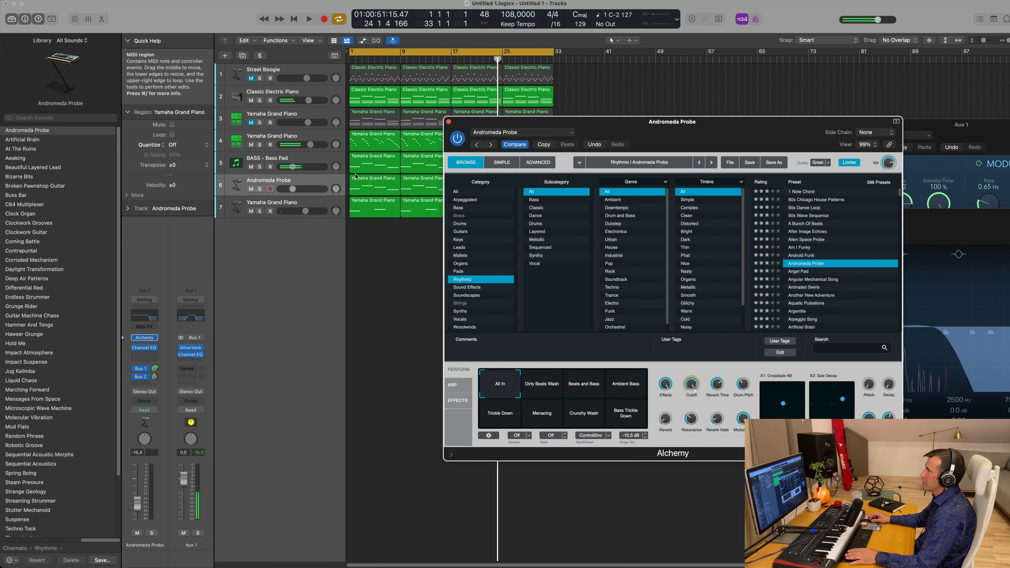
left_click(324, 183)
key("Return")
key("space")
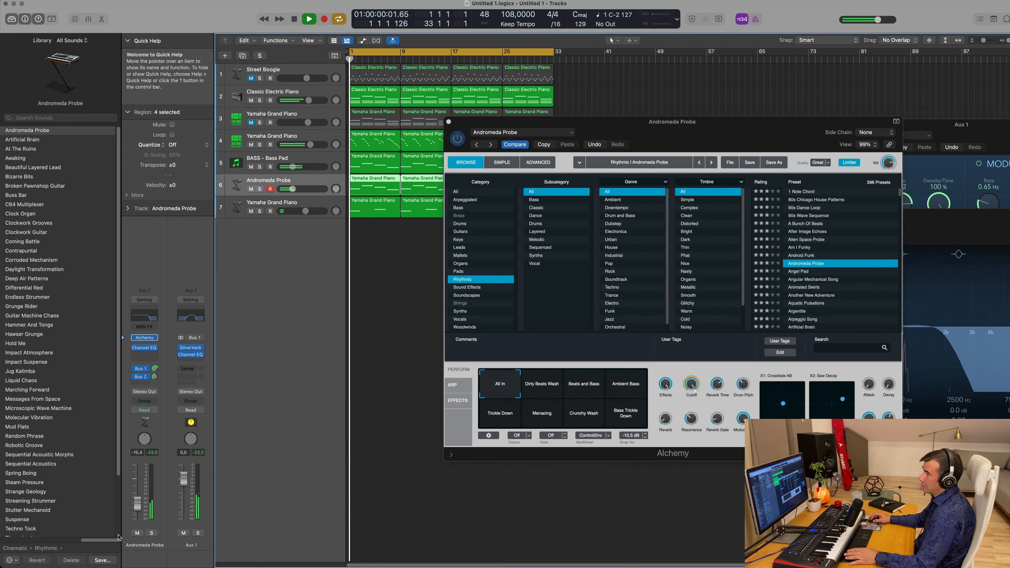
left_click_drag(138, 502, 137, 491)
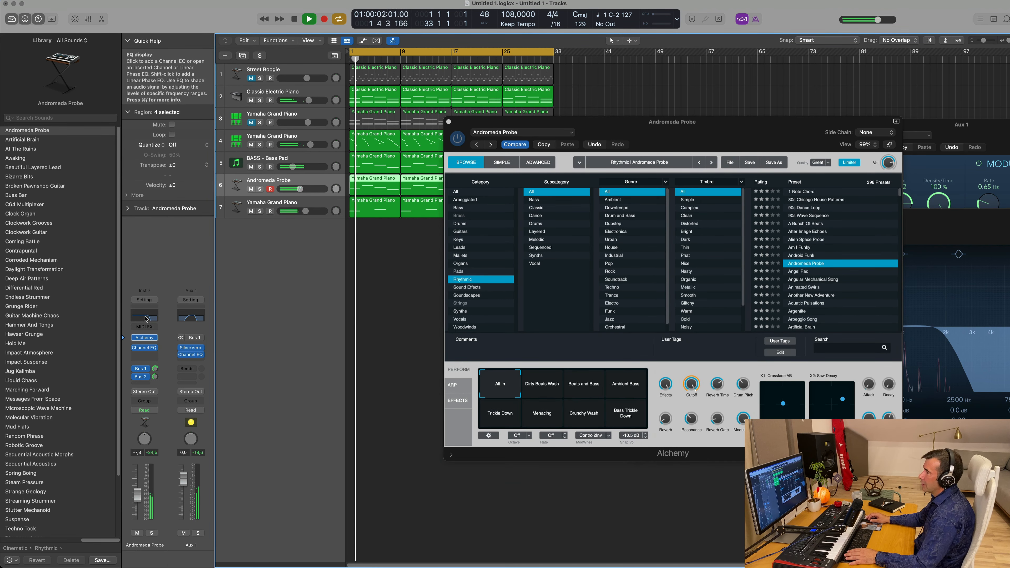
Turn off the high-cut band in the Andromeda Probe track's Channel EQ and close the EQ window
left_click(145, 317)
key("Return")
left_click(767, 143)
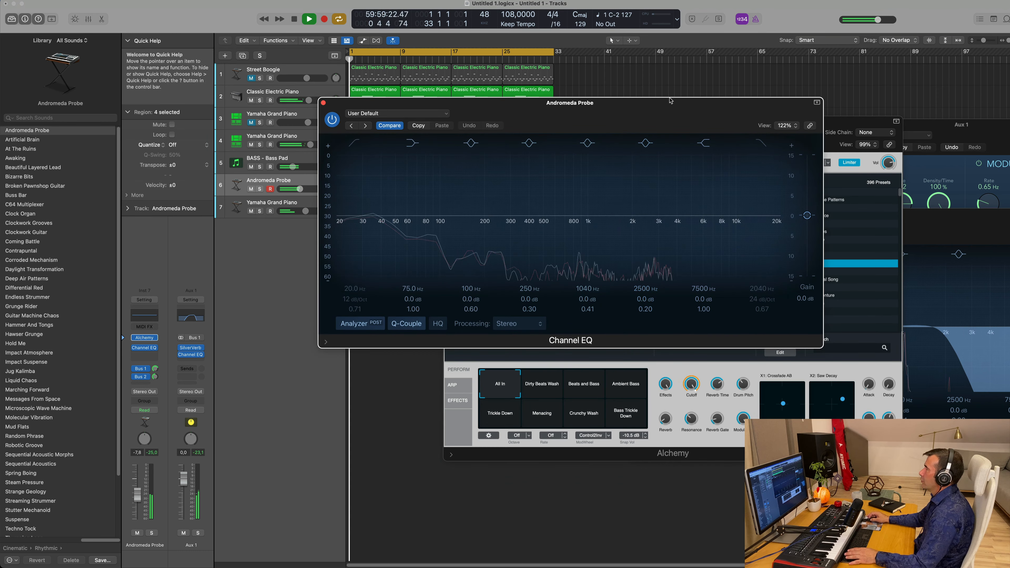
left_click_drag(358, 103, 350, 108)
left_click(314, 109)
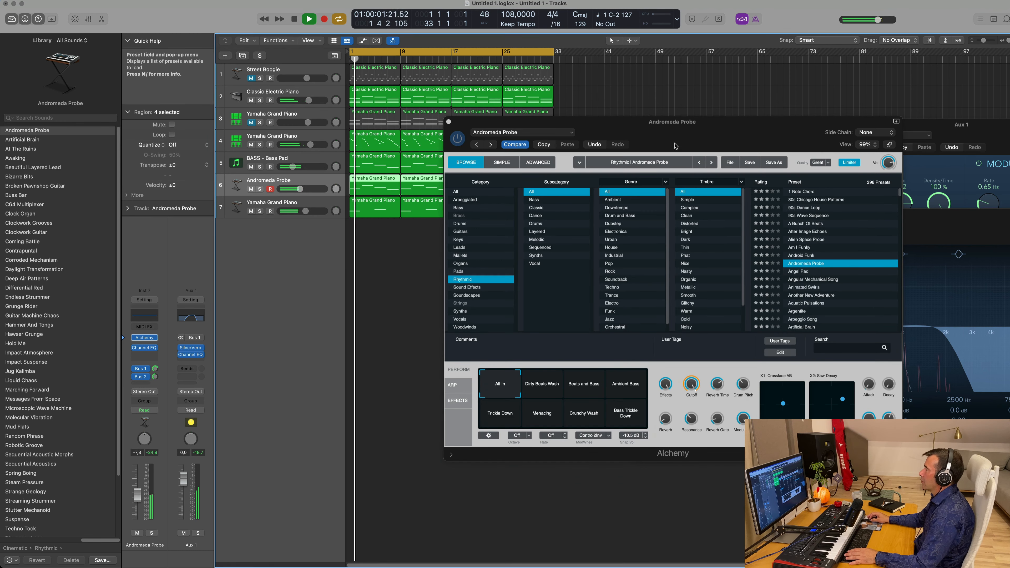
Raise the Andromeda Probe track volume to -2.3 dB while replaying the opening
left_click_drag(675, 143, 702, 158)
key("Return")
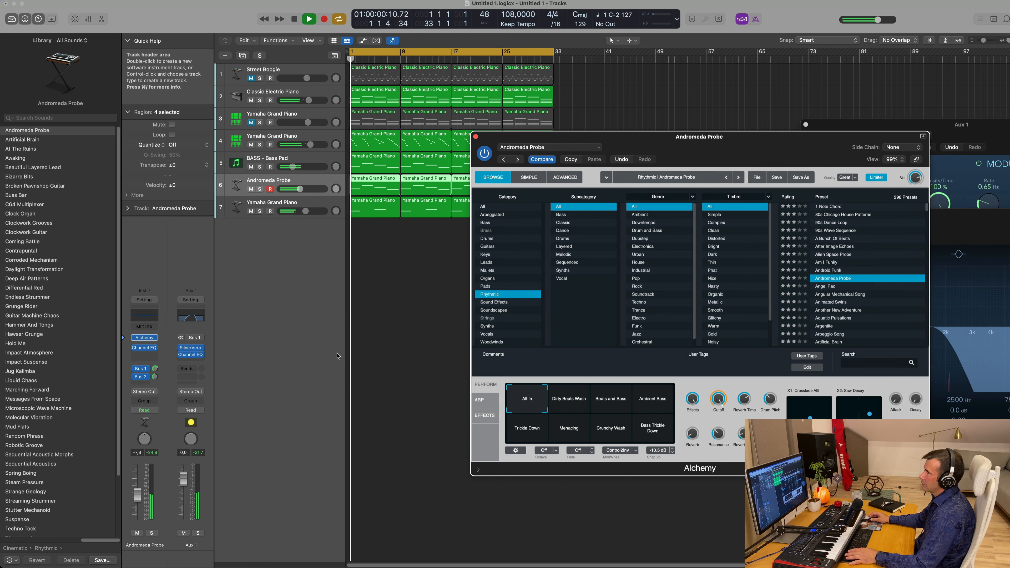
key("space")
left_click_drag(302, 189, 305, 188)
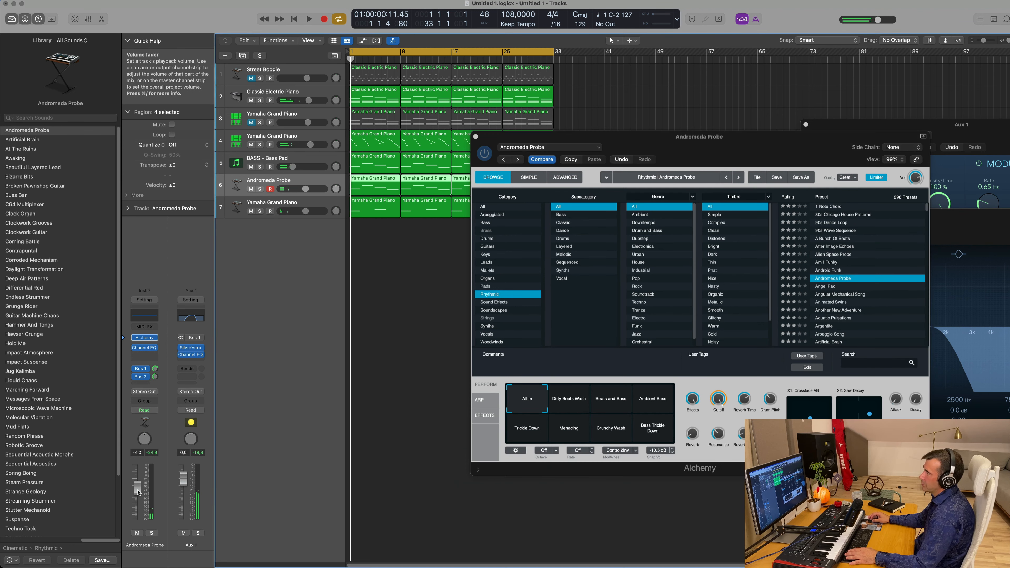
key("space")
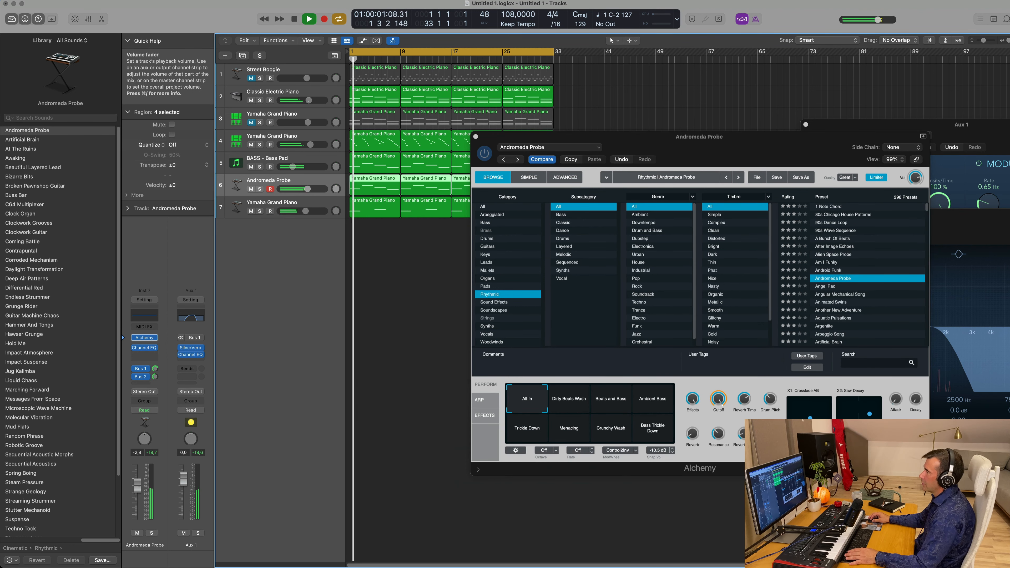
left_click_drag(309, 188, 308, 188)
key("space")
key("space")
Audition Alchemy's performance snapshots for Andromeda Probe, from Dirty Beats Wash through Bass Trickle Down, during playback
left_click(565, 399)
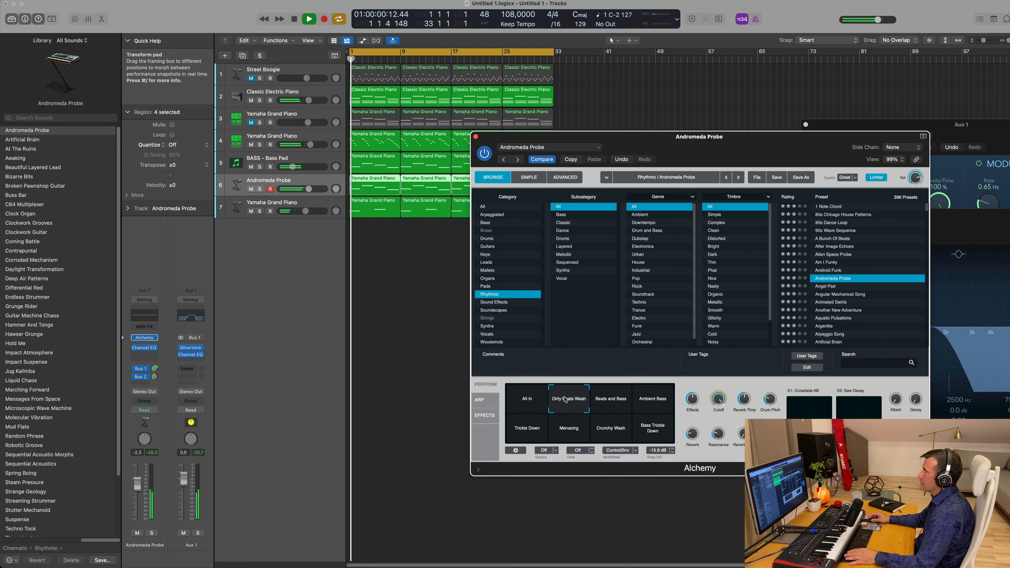
left_click(607, 401)
left_click(650, 405)
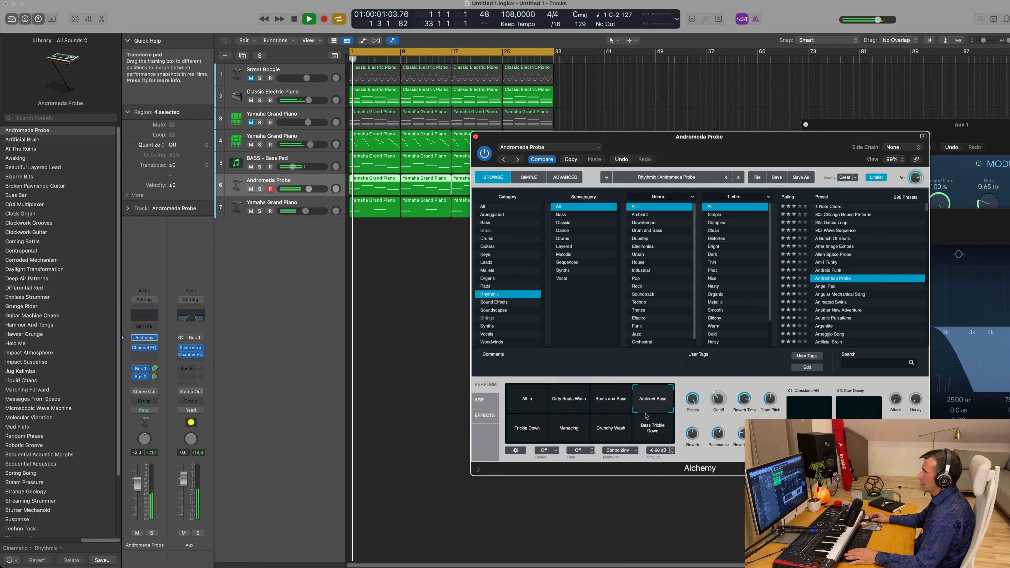
left_click(523, 434)
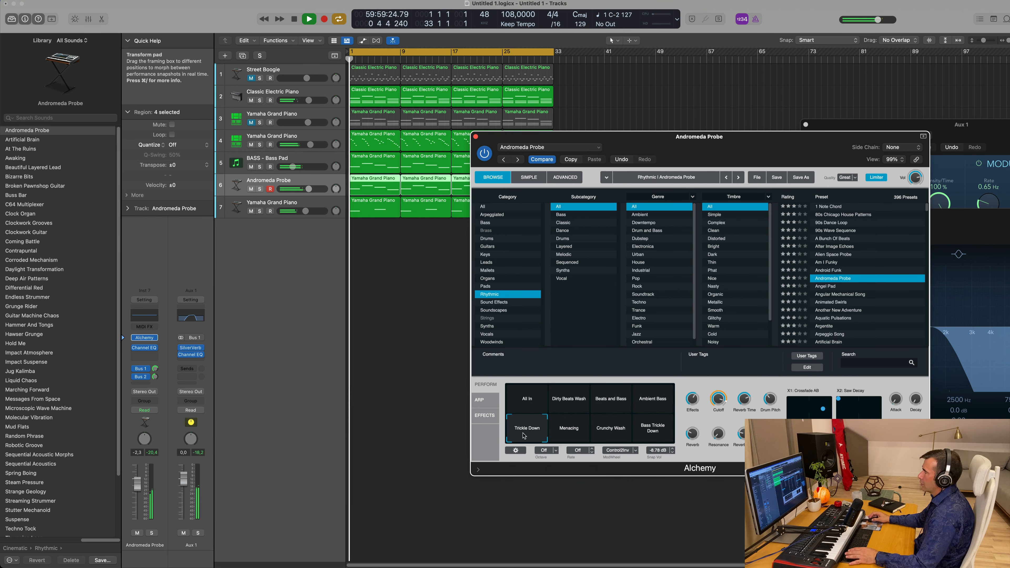
left_click(574, 433)
key("space")
left_click(617, 434)
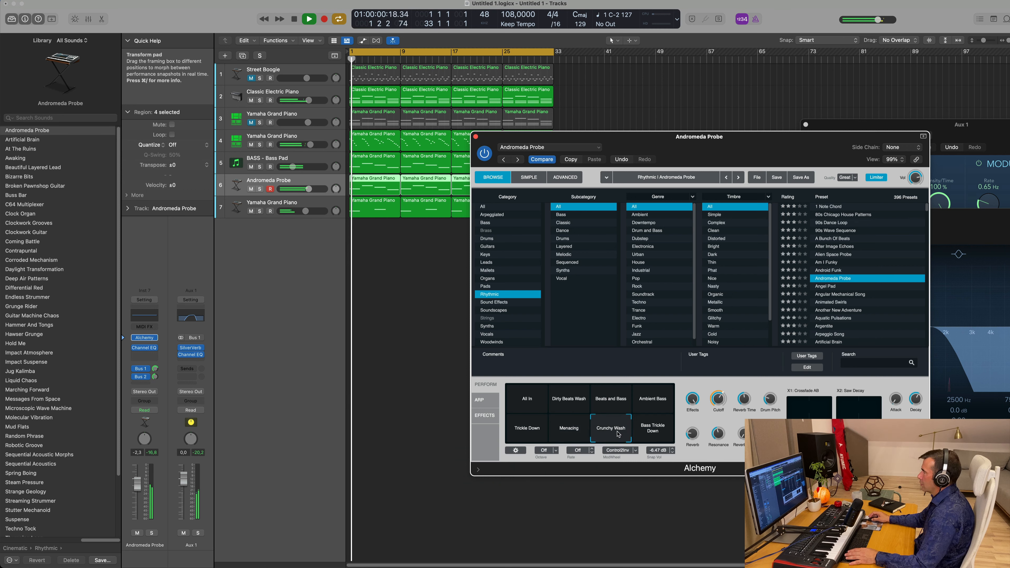
left_click(654, 433)
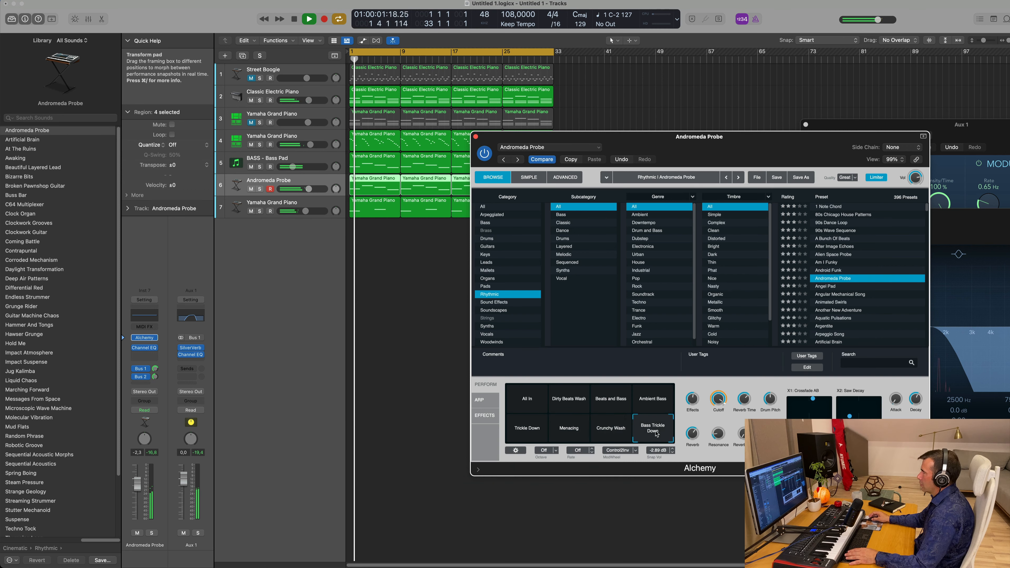
Return Andromeda Probe to the All In snapshot and listen to it again from the start
key("space")
left_click(520, 401)
key("space")
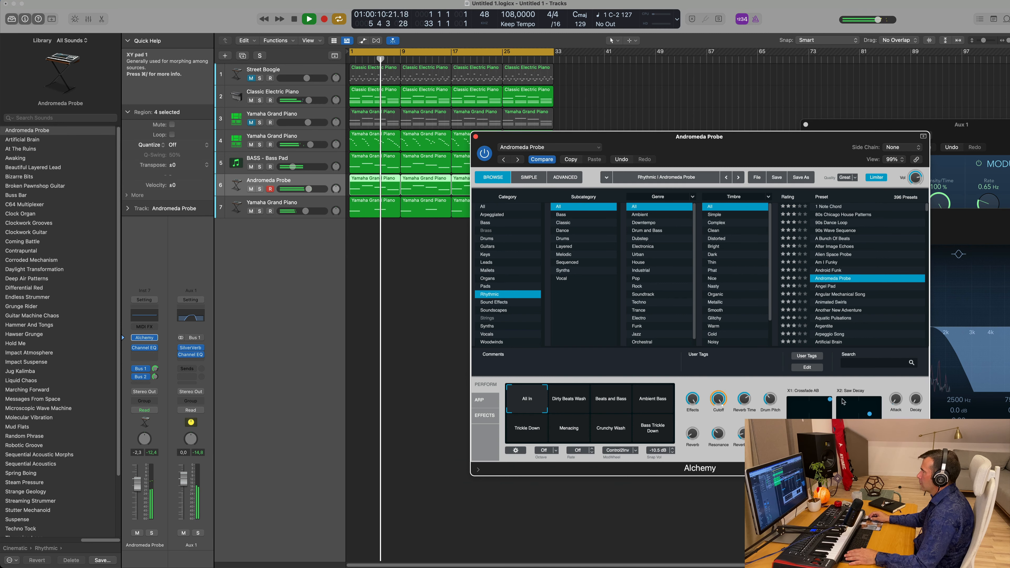
key("space")
key("space")
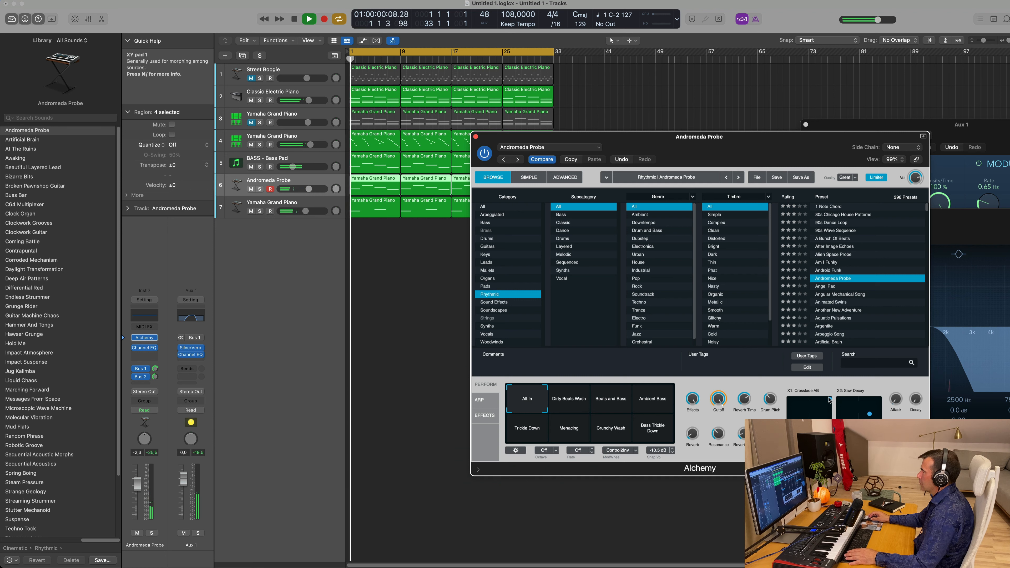
Solo Andromeda Probe and try different positions on the Crossfade AB and Saw Decay XY pads while replaying the opening
left_click_drag(830, 400, 830, 415)
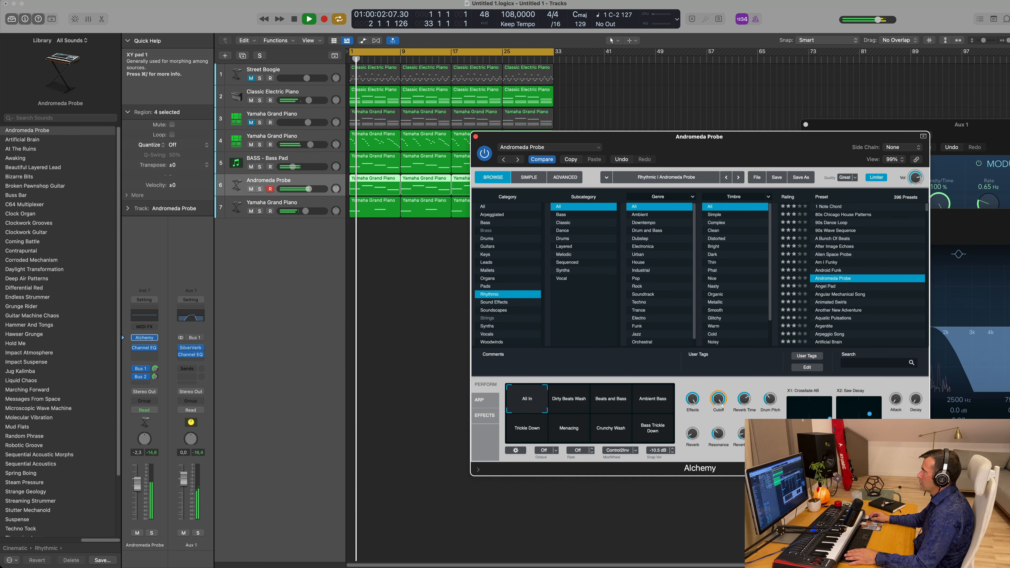
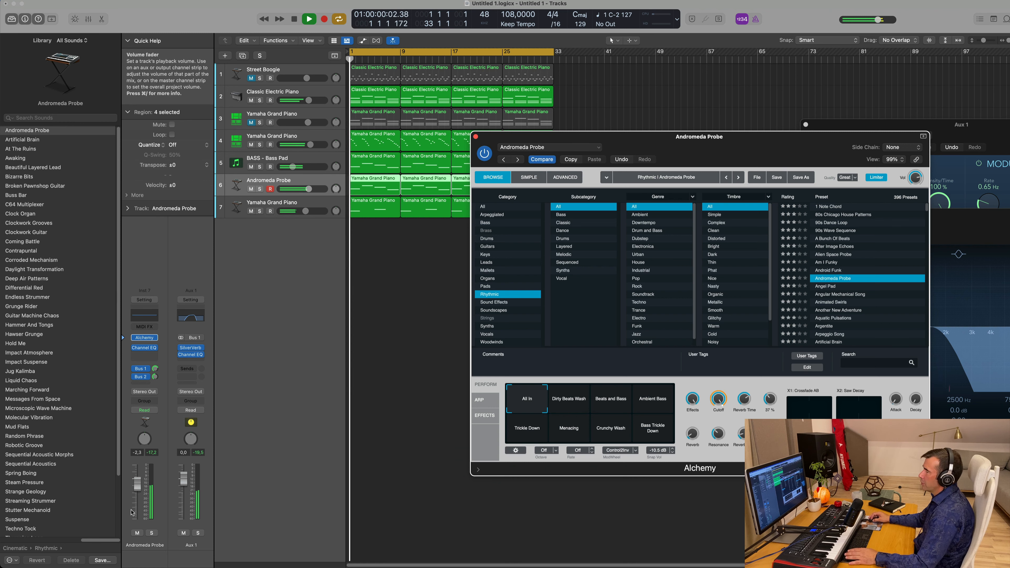
left_click(259, 189)
key("space")
key("space")
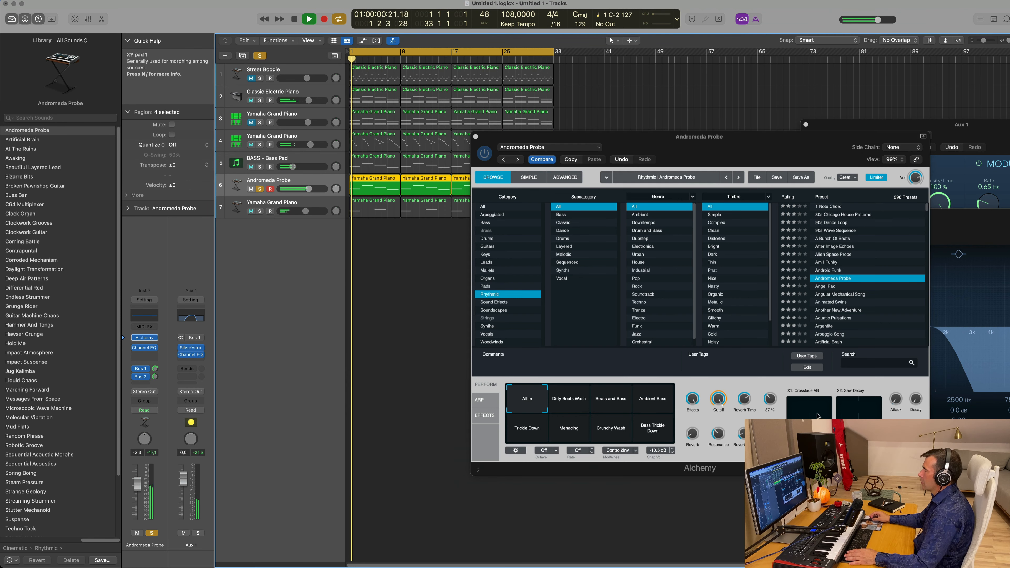
left_click(859, 430)
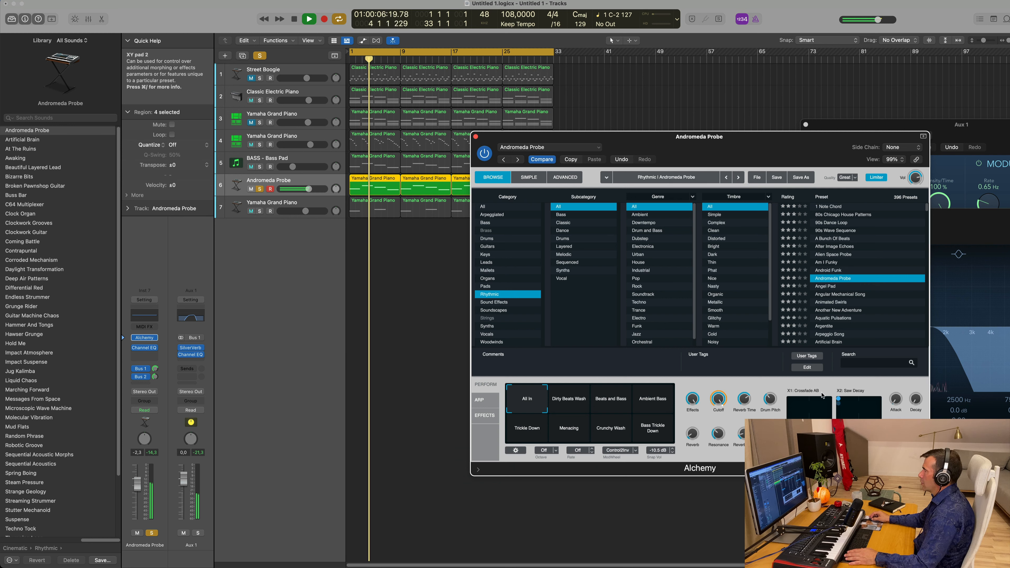
key("Return")
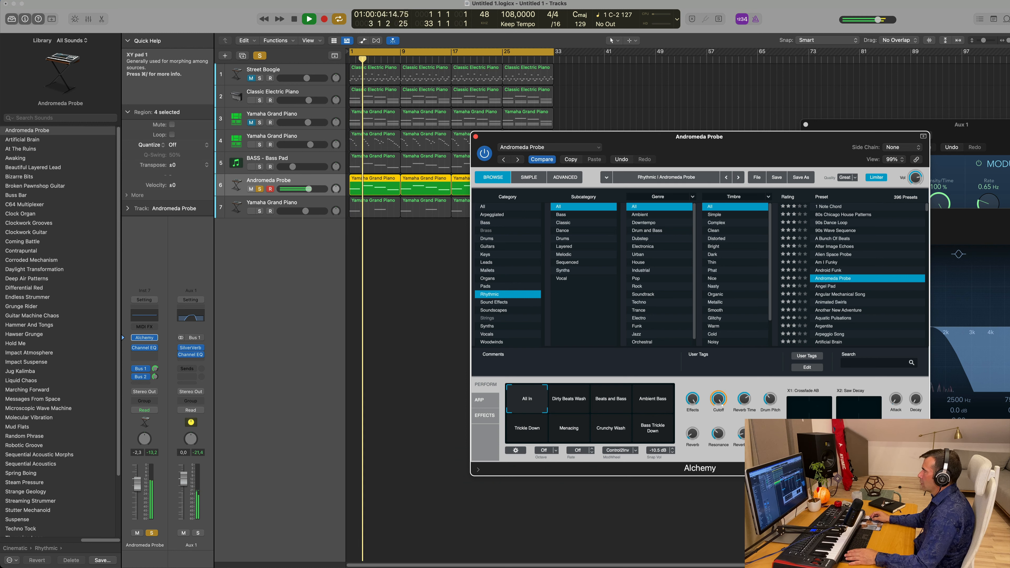
key("space")
key("space")
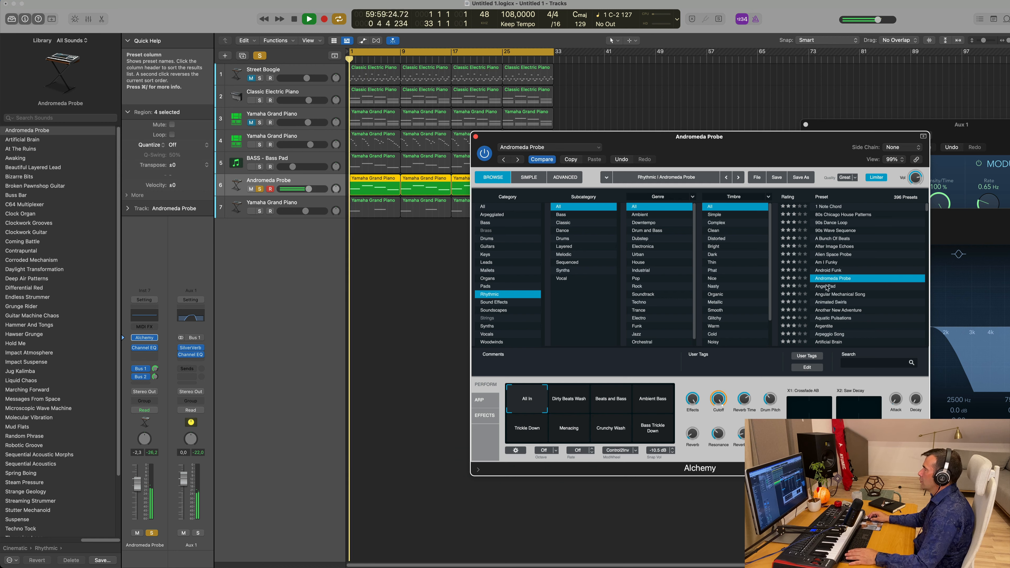
Audition the Angel Pad and Animated Swirls presets on track 6, unsoloing the track to hear them in the mix
left_click(822, 286)
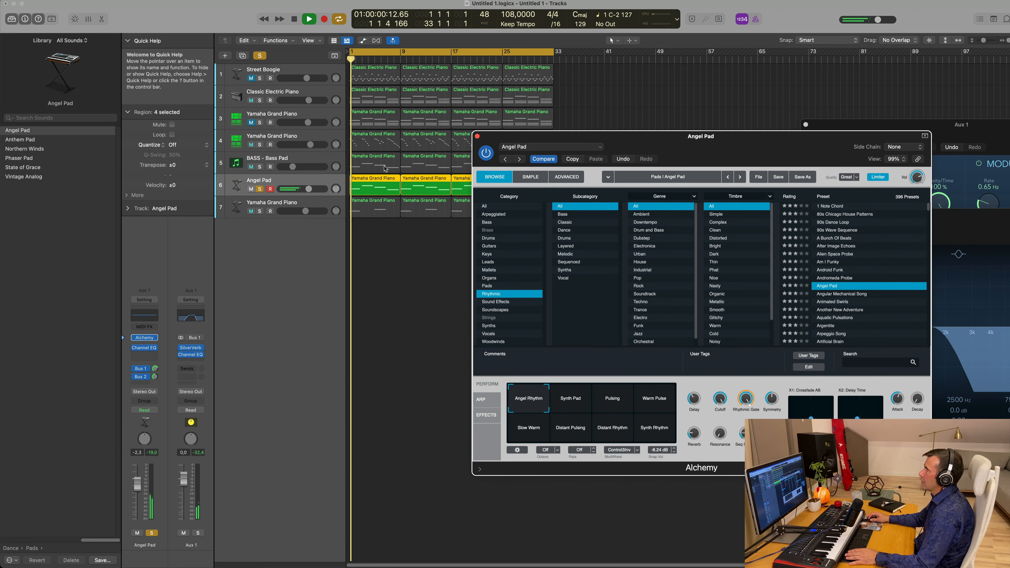
left_click(260, 189)
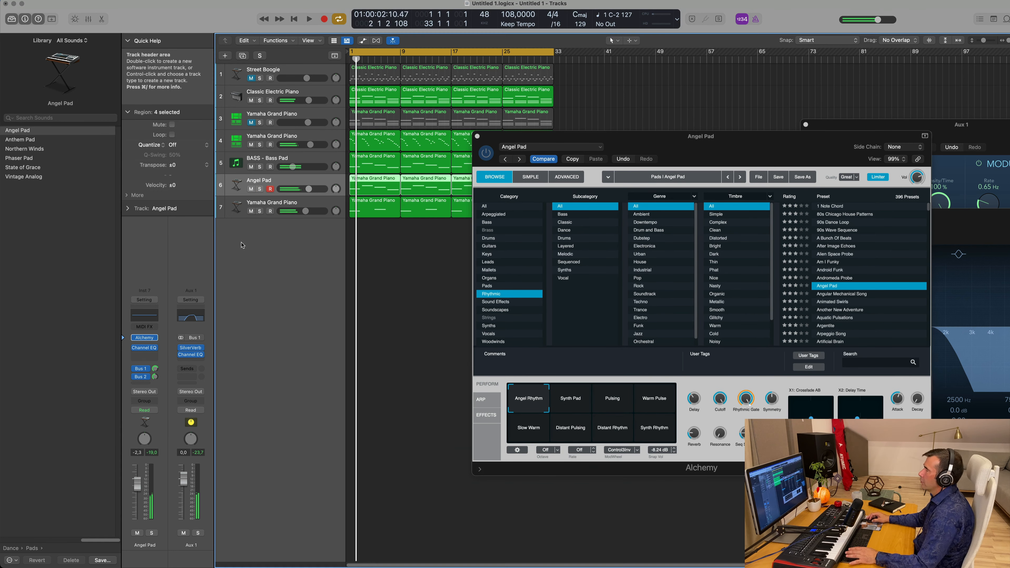
left_click(842, 302)
left_click(842, 302)
scroll(877, 290, "down", 3)
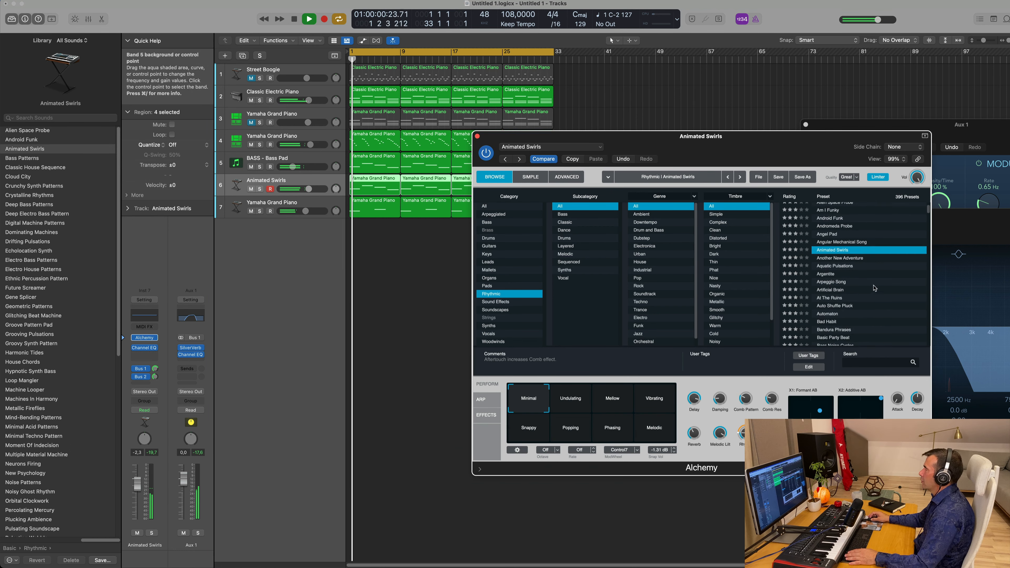
Load the Argentite preset on track 6 and raise the track volume to 1.1 dB
left_click(859, 276)
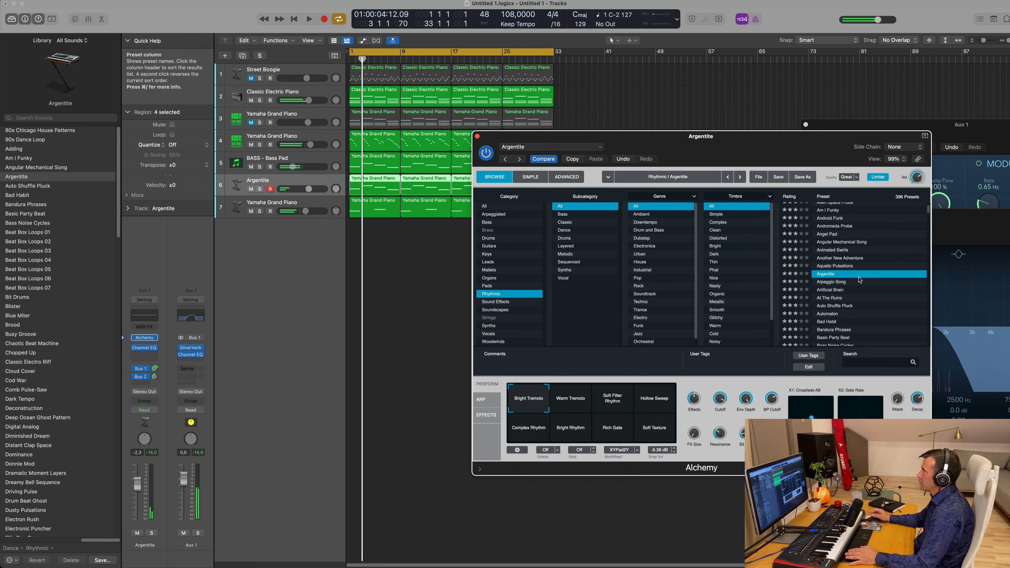
left_click_drag(656, 136, 668, 133)
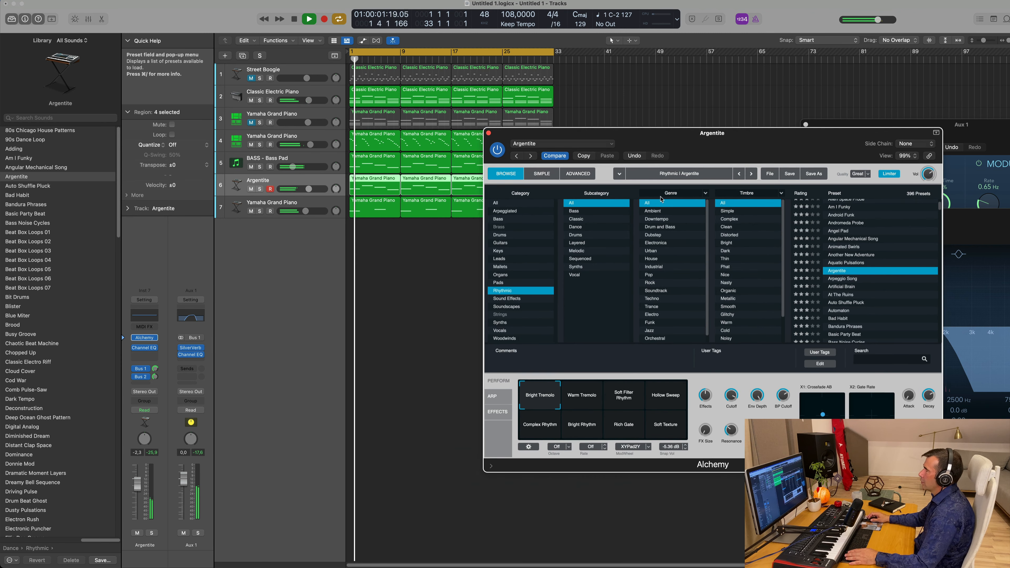
left_click_drag(311, 188, 312, 189)
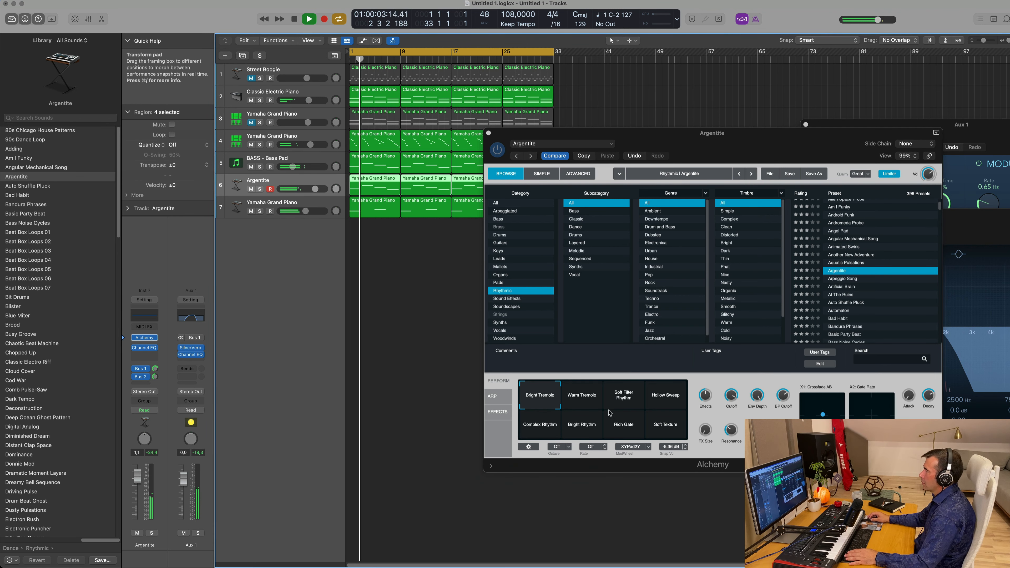
Audition Argentite's snapshots from Warm Tremolo through Complex Rhythm during playback, returning to Bright Tremolo
left_click(587, 397)
left_click(626, 397)
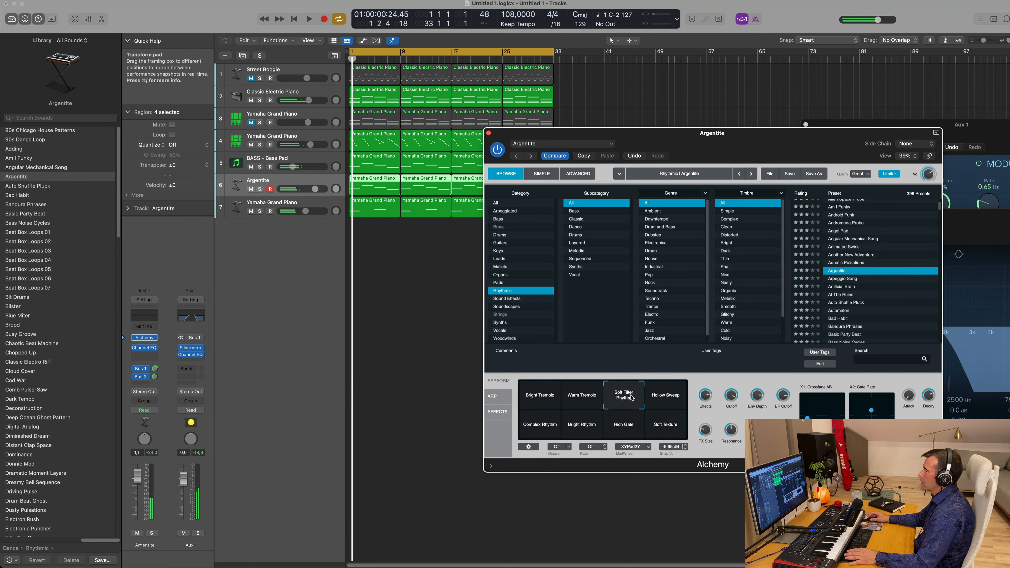
left_click(664, 396)
key("space")
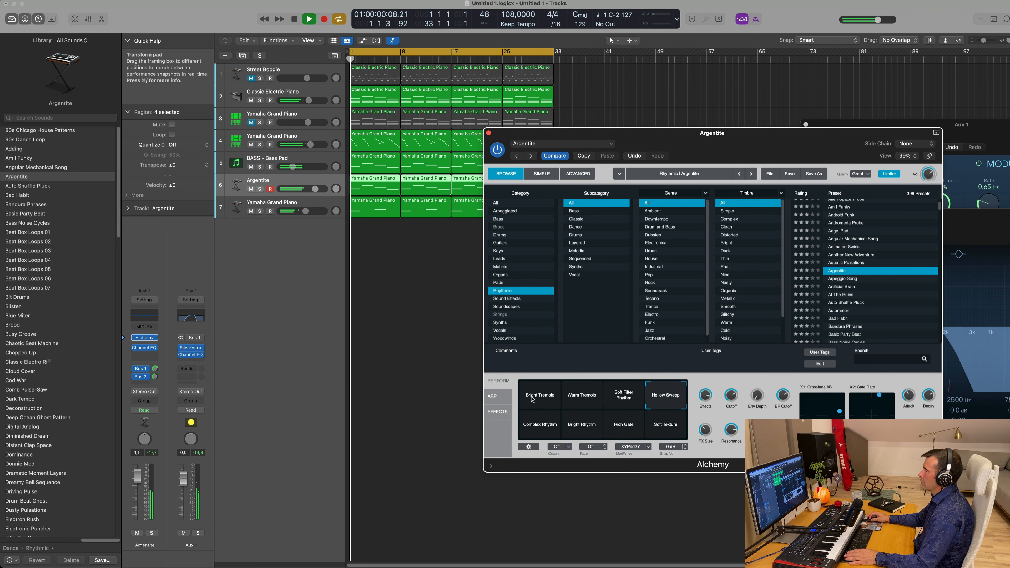
left_click(535, 427)
left_click(563, 394)
left_click(539, 399)
key("space")
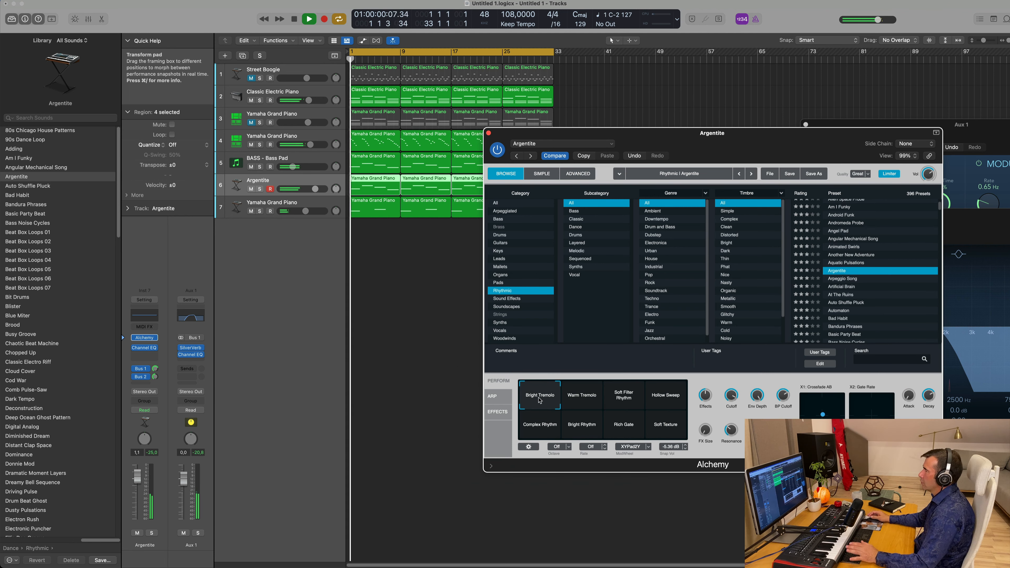
Close the Alchemy window and deselect all regions in the workspace
left_click(571, 113)
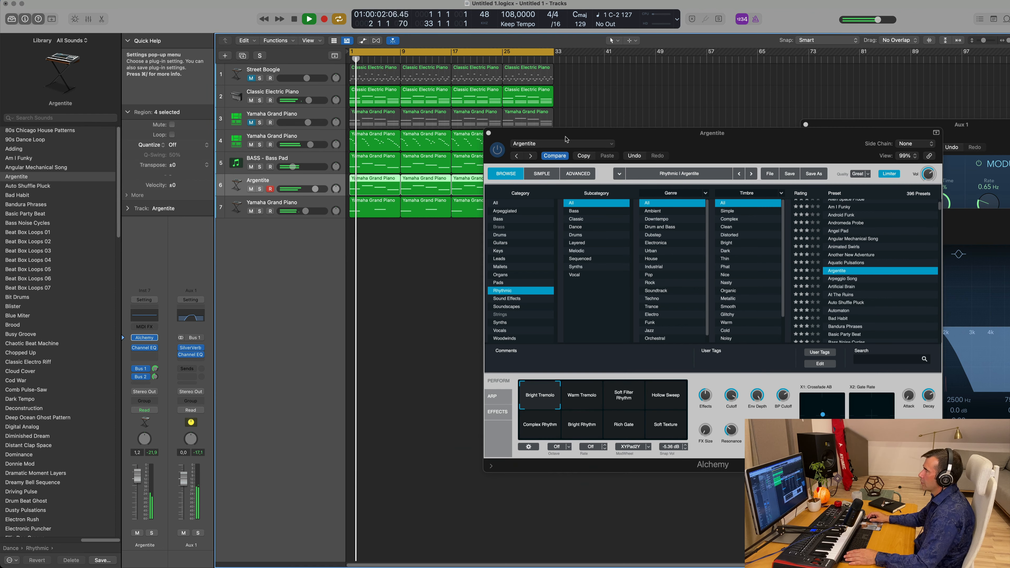
left_click_drag(565, 133, 429, 240)
left_click(352, 239)
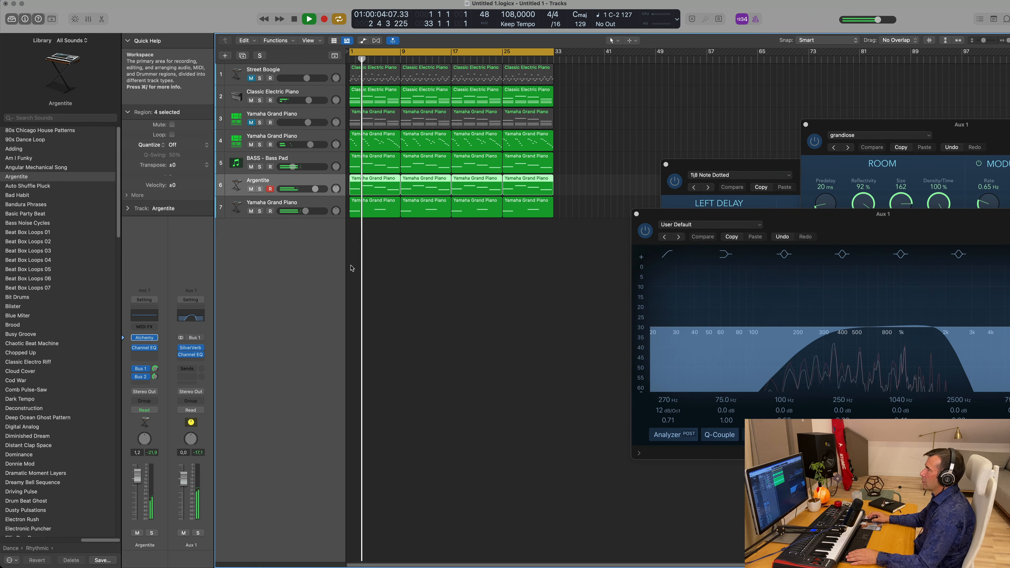
scroll(455, 331, "up", 3)
scroll(456, 330, "down", 4)
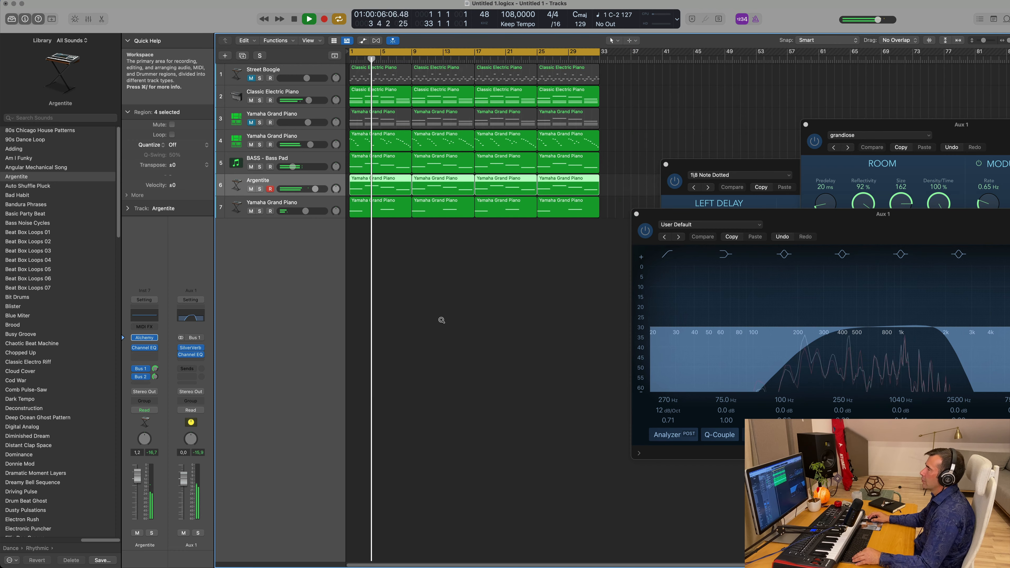
left_click(628, 94)
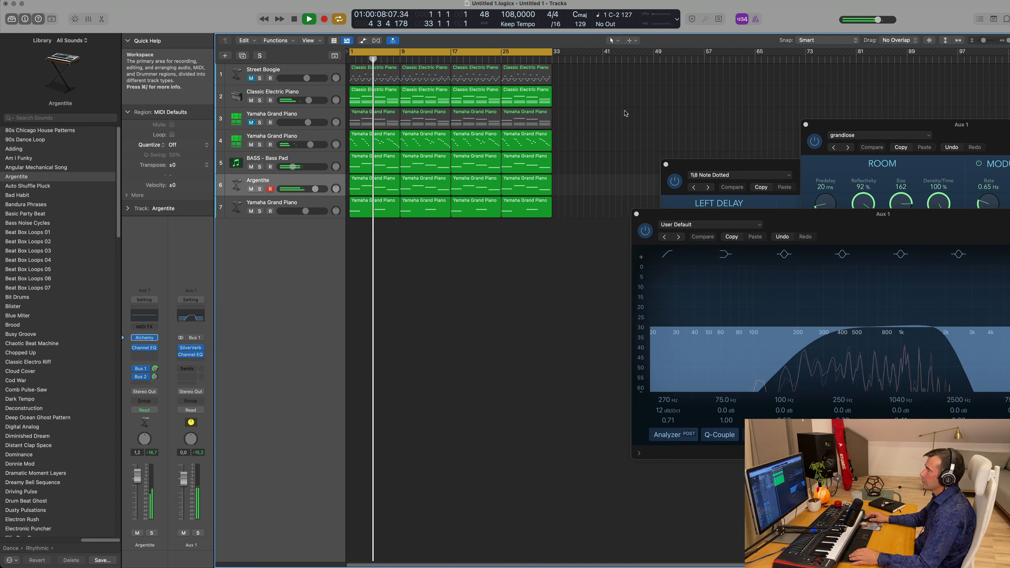
scroll(619, 137, "up", 1)
scroll(628, 138, "down", 3)
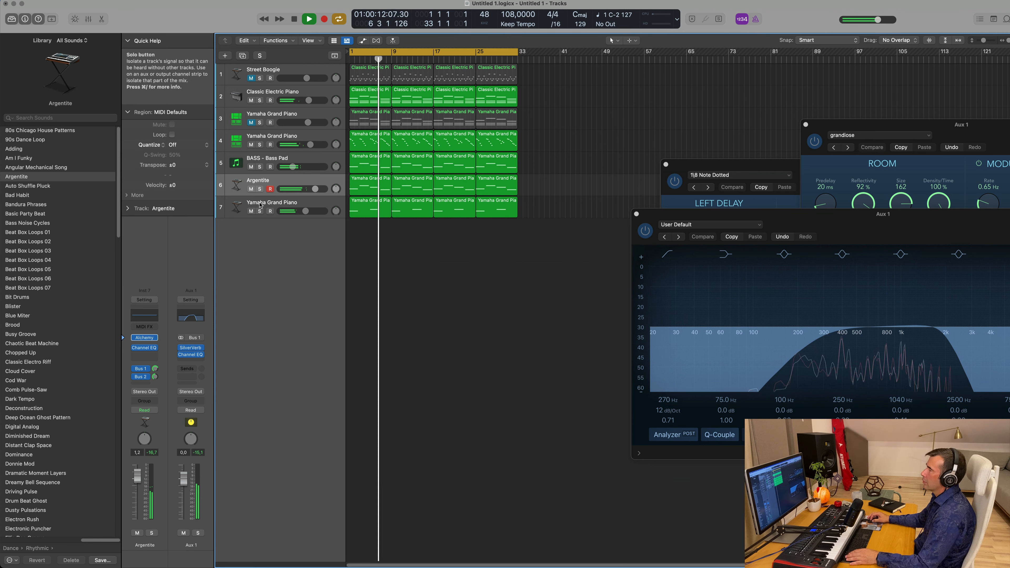
Compare Argentite soloed and in the full mix, and replay the opening with the Classic Electric Piano track muted
left_click(260, 190)
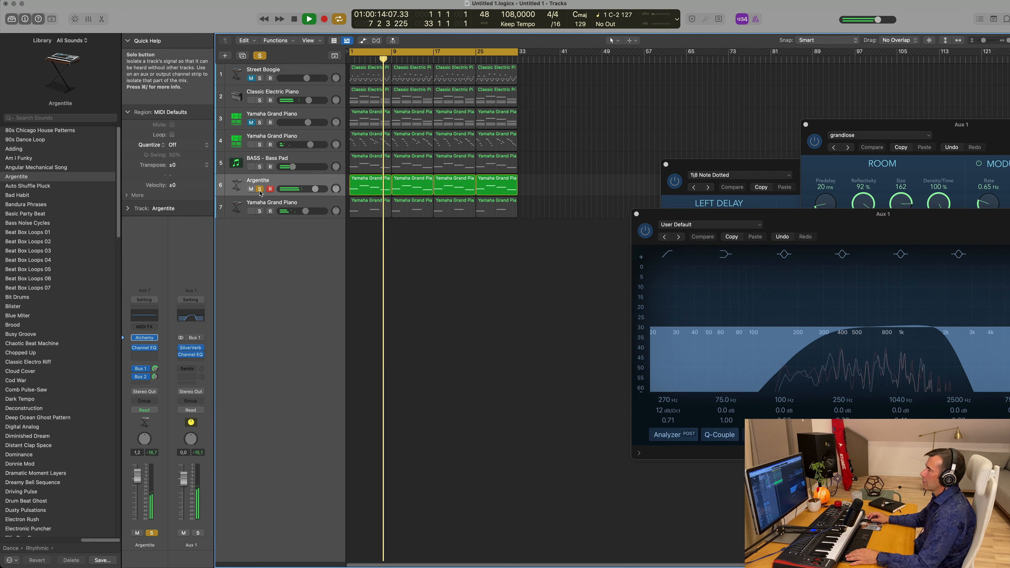
left_click(259, 190)
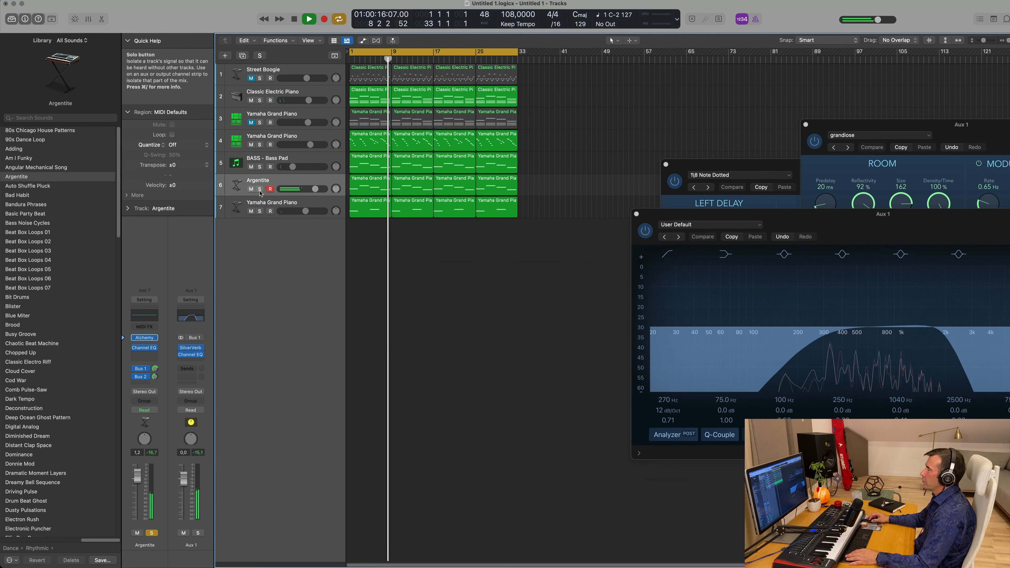
key("Return")
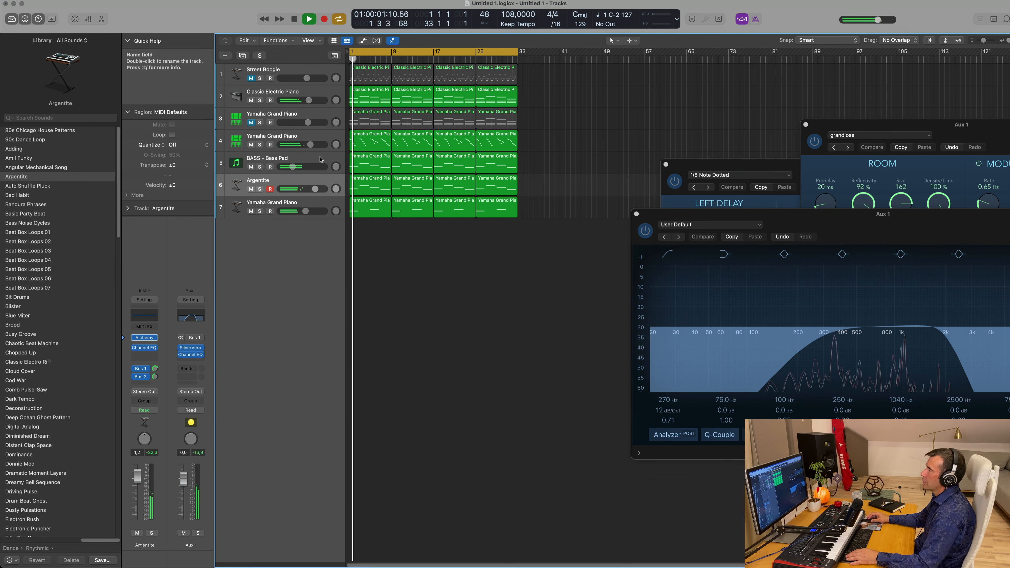
left_click(251, 101)
key("Return")
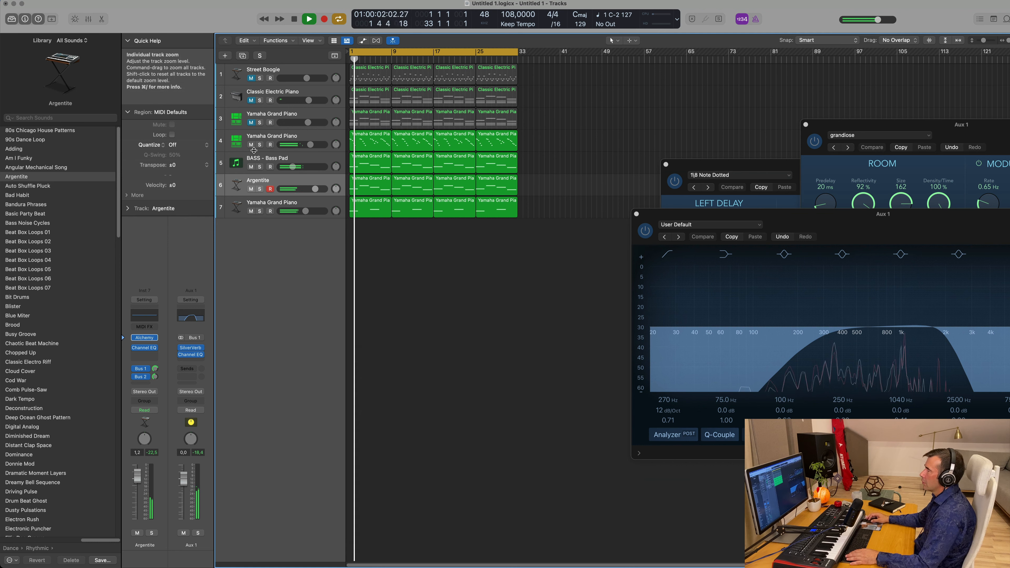
Add a new empty track with the same settings as the Yamaha Grand Piano on track 7
left_click(319, 206)
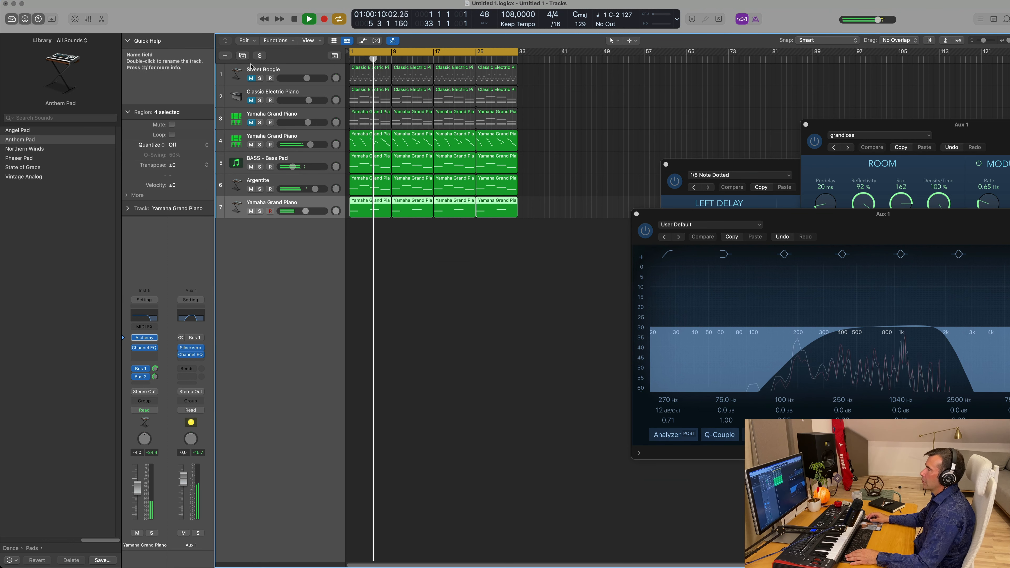
key("super+d")
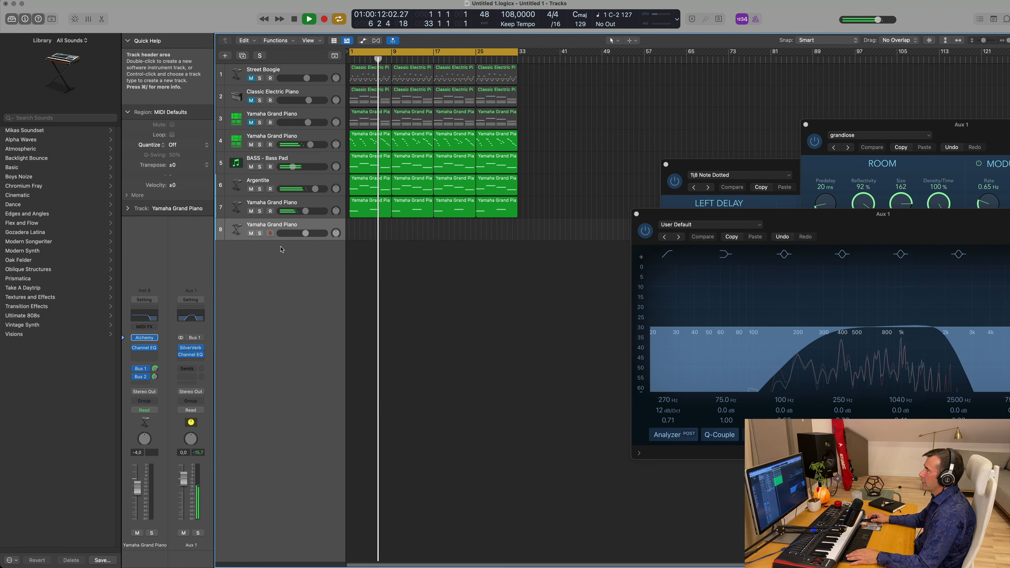
Duplicate the Argentite track, copy its first region onto the duplicate and repeat that region three times
left_click(322, 180)
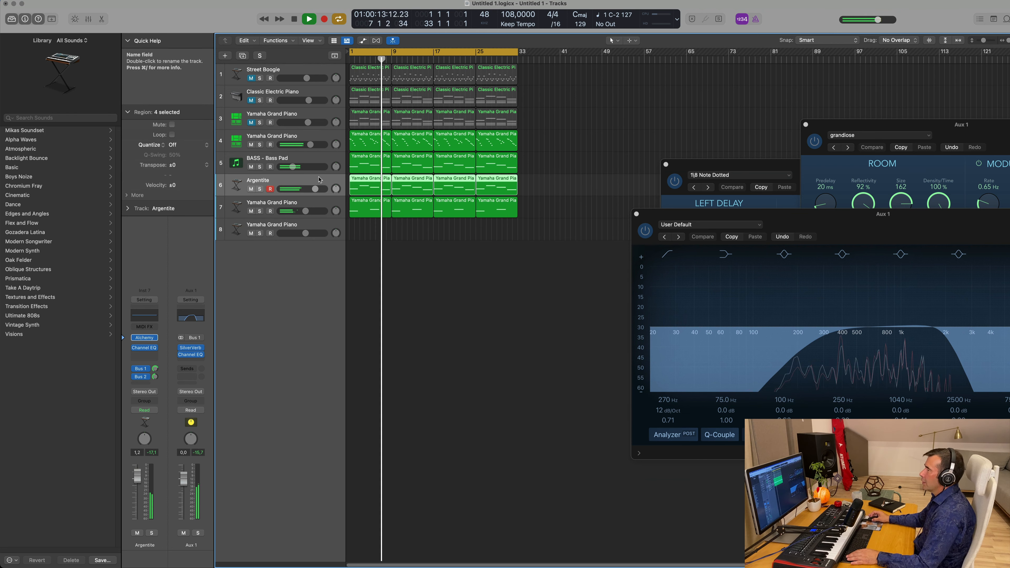
left_click(243, 55)
left_click_drag(374, 185, 370, 206)
key("super+r")
key("super+r")
key("super+r")
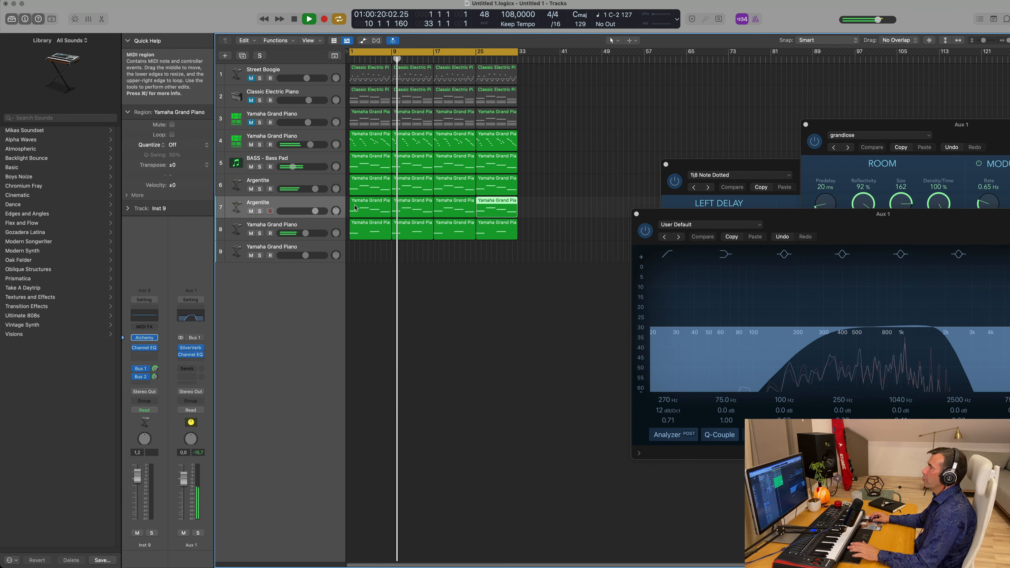
Browse Alchemy's Rhythmic presets for the duplicated Argentite track during playback and load Bad Habit
key("Return")
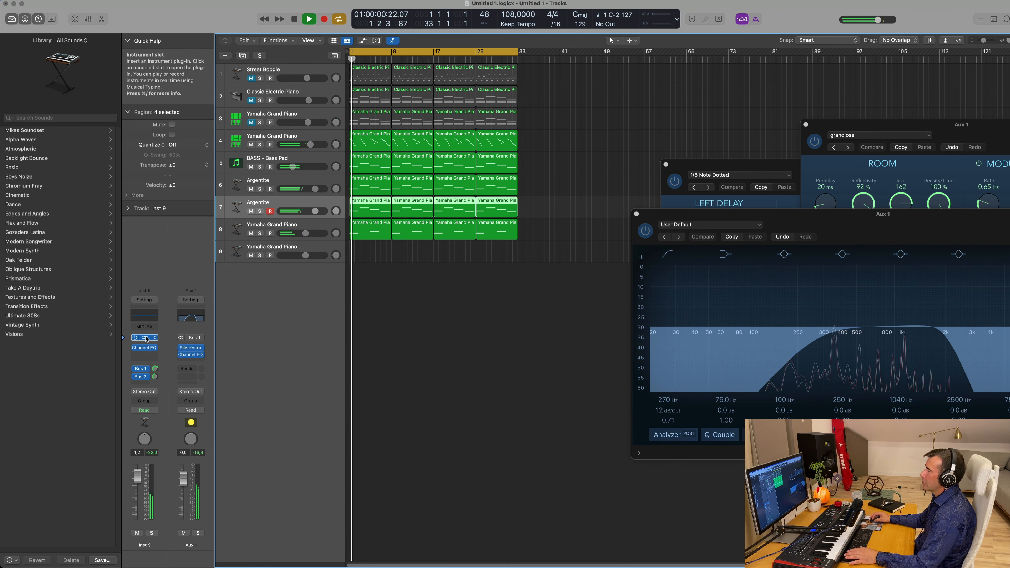
left_click_drag(654, 118, 645, 112)
scroll(707, 240, "down", 12)
scroll(708, 240, "up", 10)
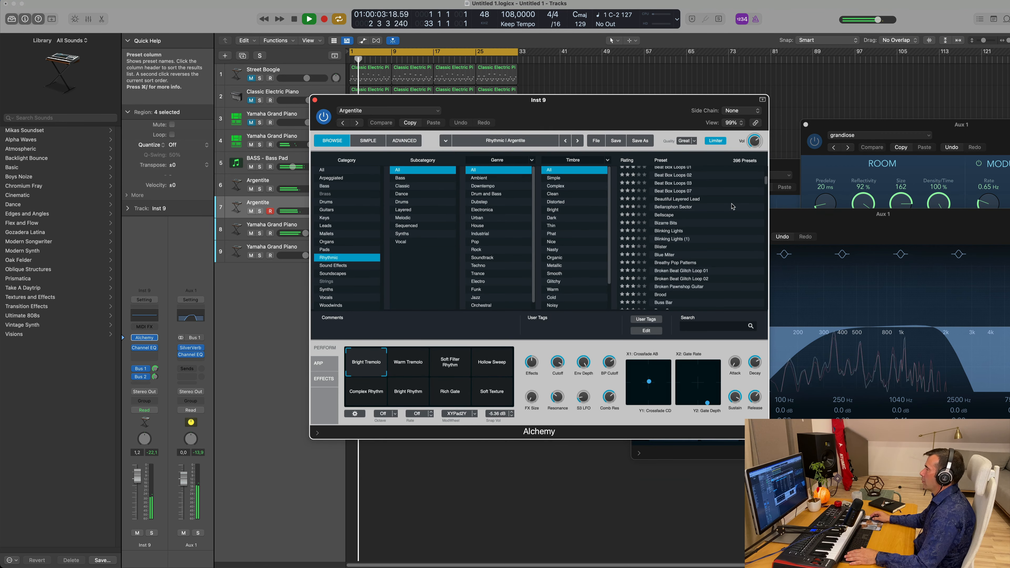
scroll(733, 206, "up", 3)
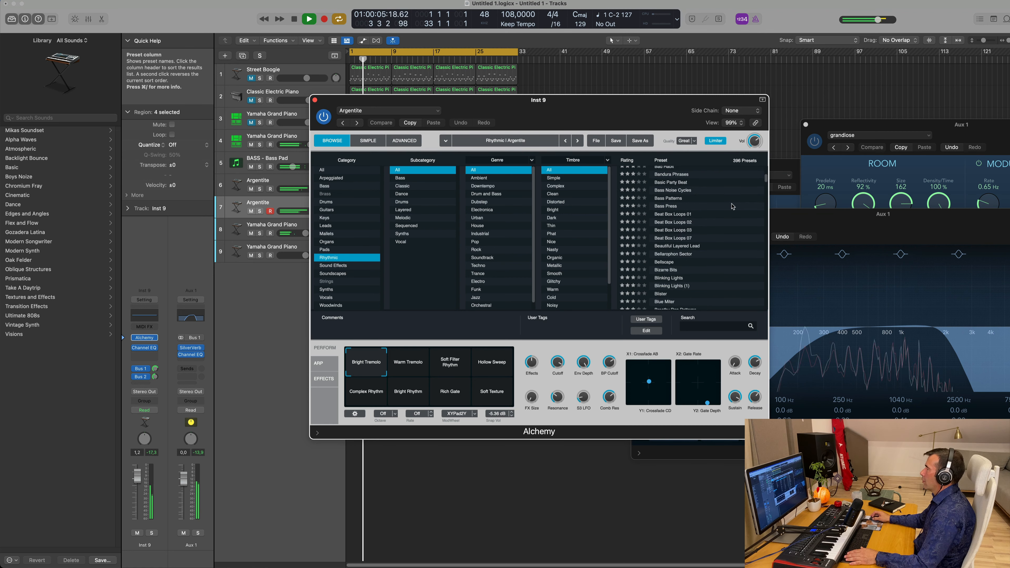
scroll(728, 205, "up", 6)
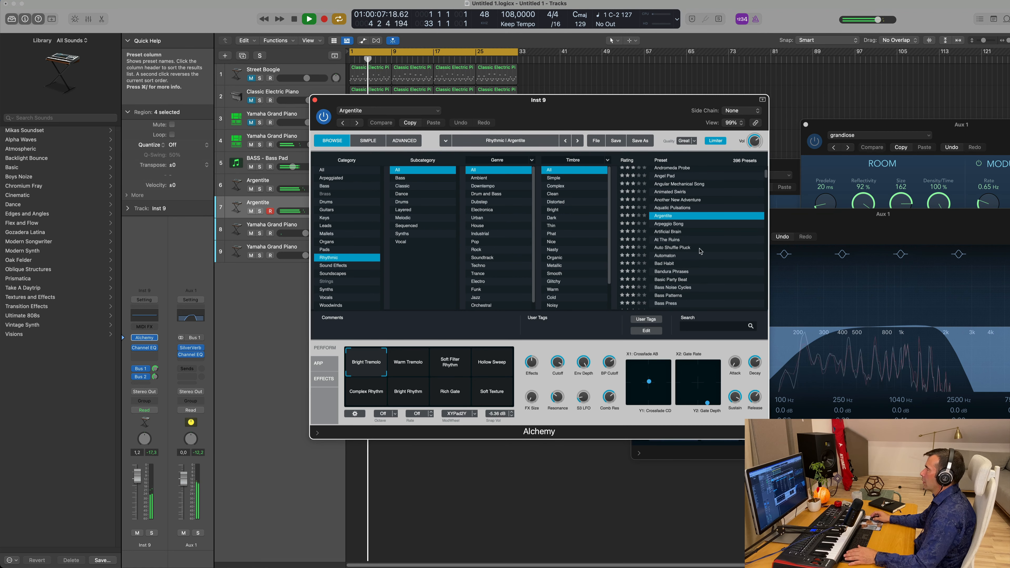
left_click(670, 264)
left_click_drag(597, 110, 789, 91)
Replay the arrangement from the start and solo the Bad Habit track
key("space")
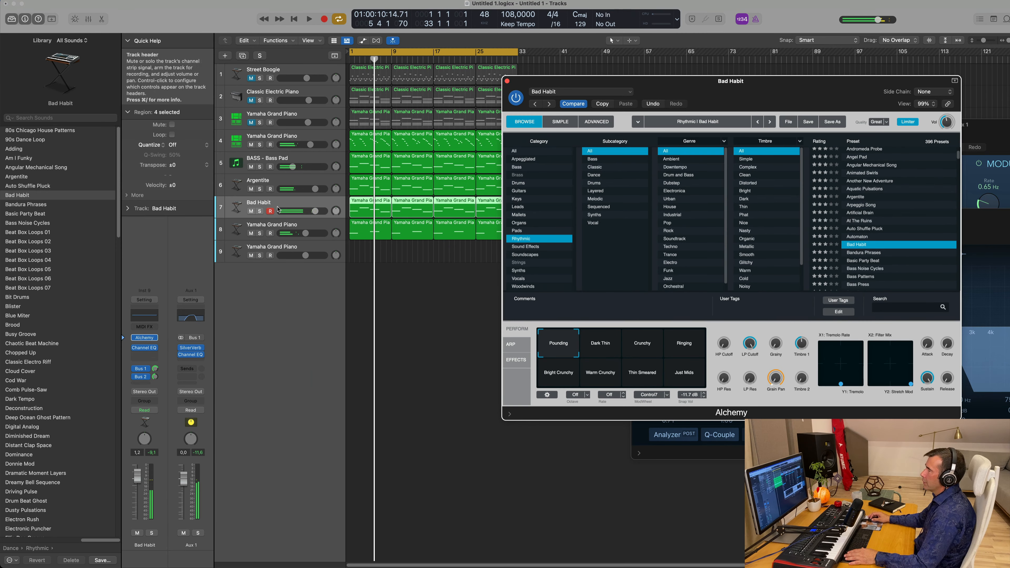
left_click(268, 212)
key("Return")
key("space")
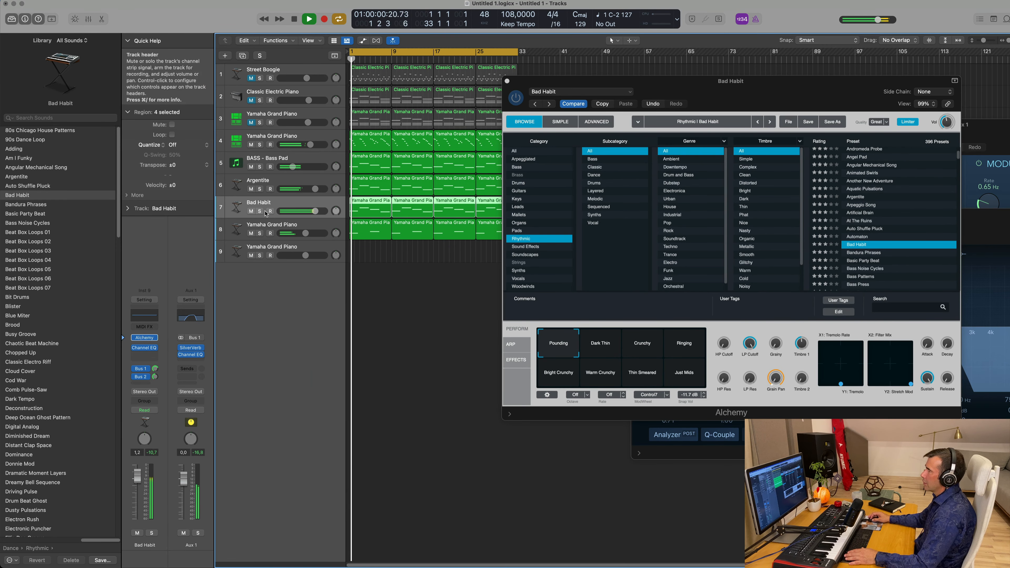
left_click(259, 212)
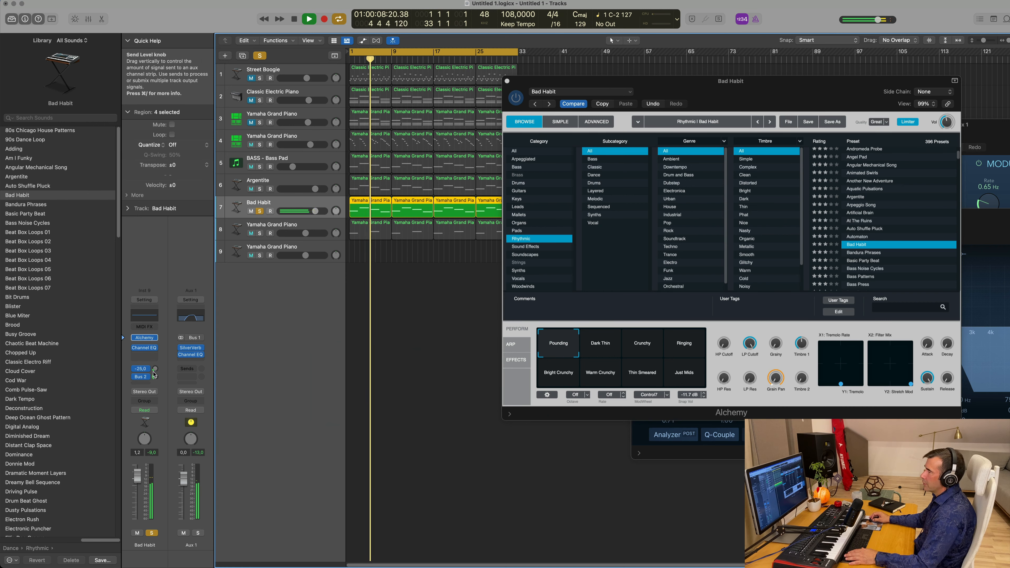
Lower the Bad Habit track's Bus 1 send and switch Alchemy to the Dark Thin performance snapshot
left_click(141, 376)
left_click_drag(155, 369, 155, 381)
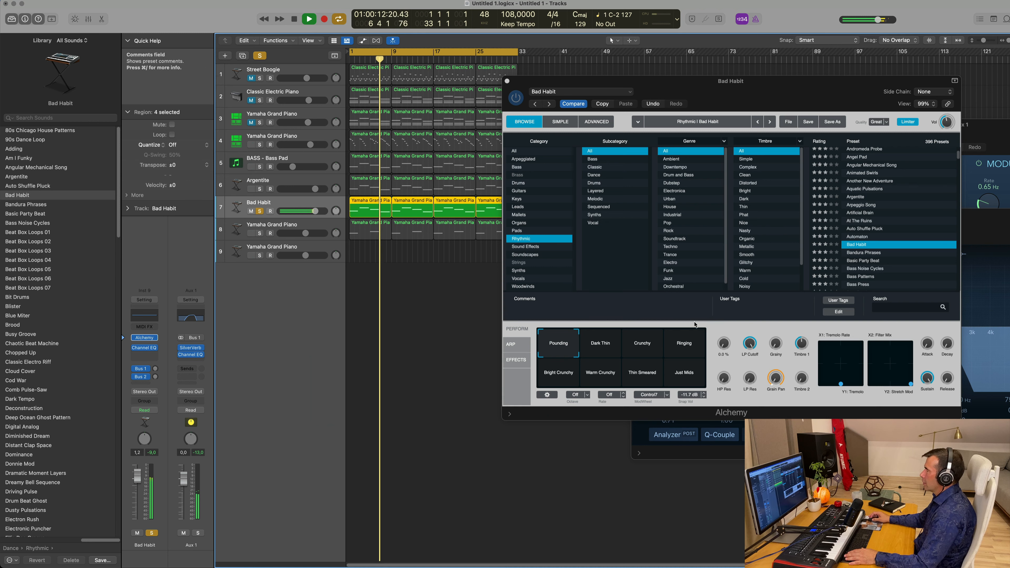
left_click(605, 350)
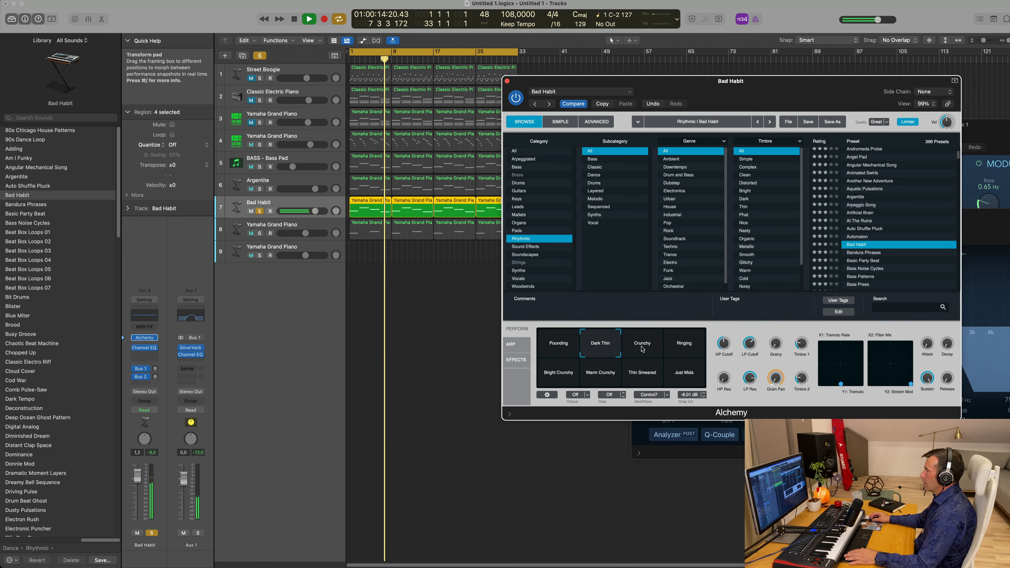
Unsolo the Bad Habit track, replay from the start and lower its volume to -5.3 dB
left_click(260, 211)
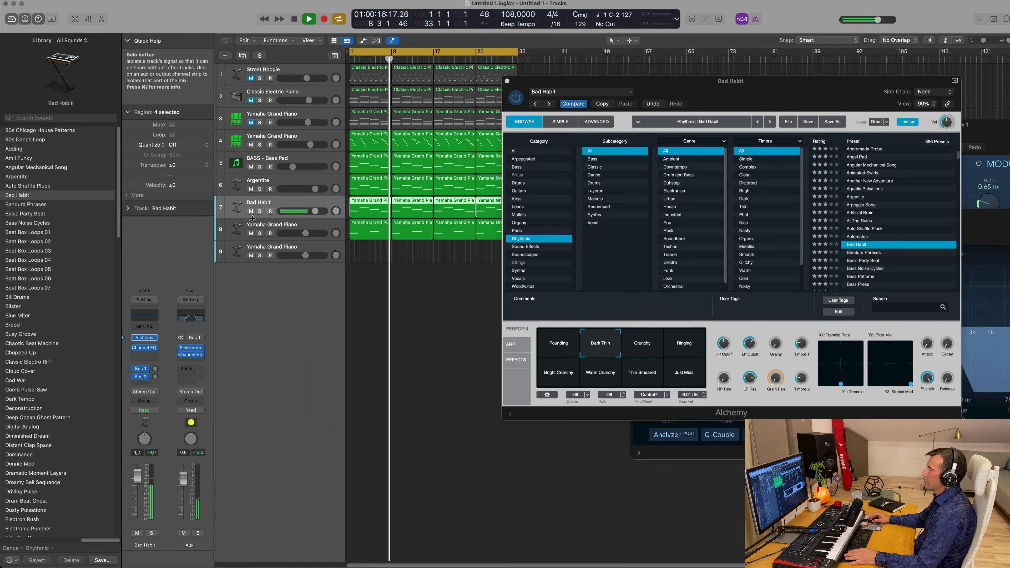
key("Return")
left_click_drag(315, 212, 302, 212)
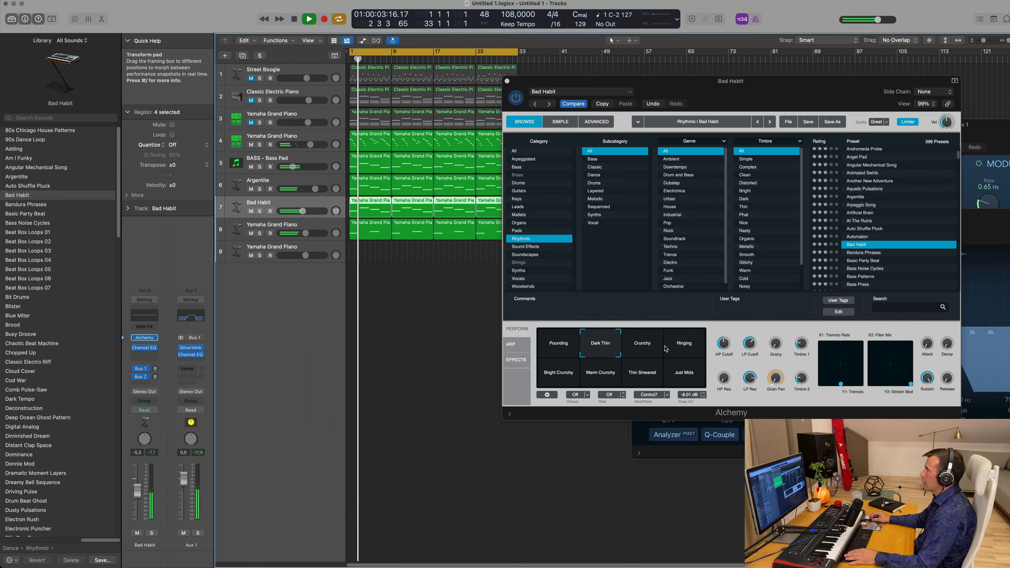
Audition Bad Habit's Crunchy, Ringing, Bright Crunchy, Warm Crunchy and Thin Smeared snapshots, ending on Dark Thin
left_click(647, 347)
left_click(685, 348)
left_click(561, 376)
left_click(604, 377)
left_click(634, 376)
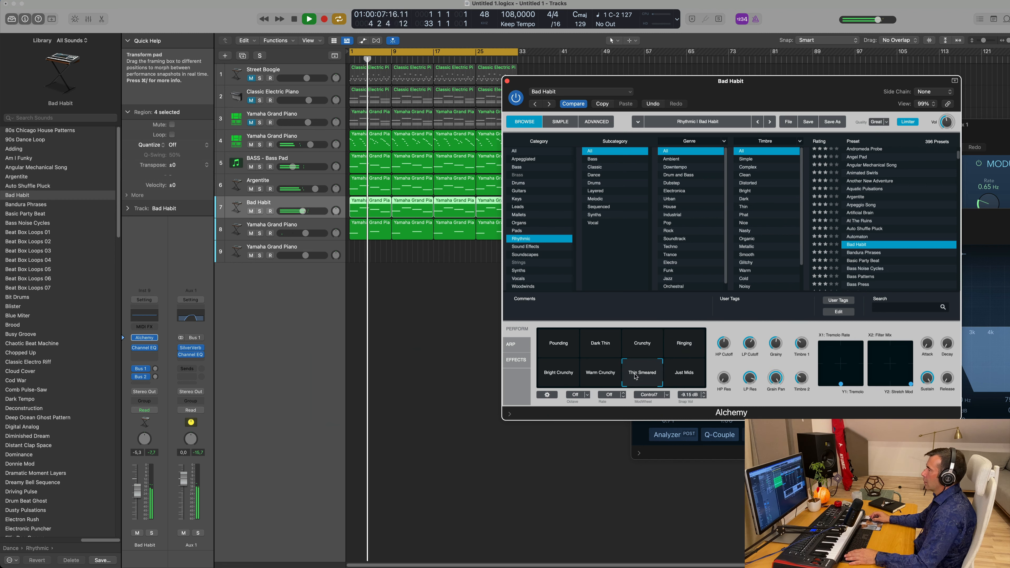
left_click(607, 353)
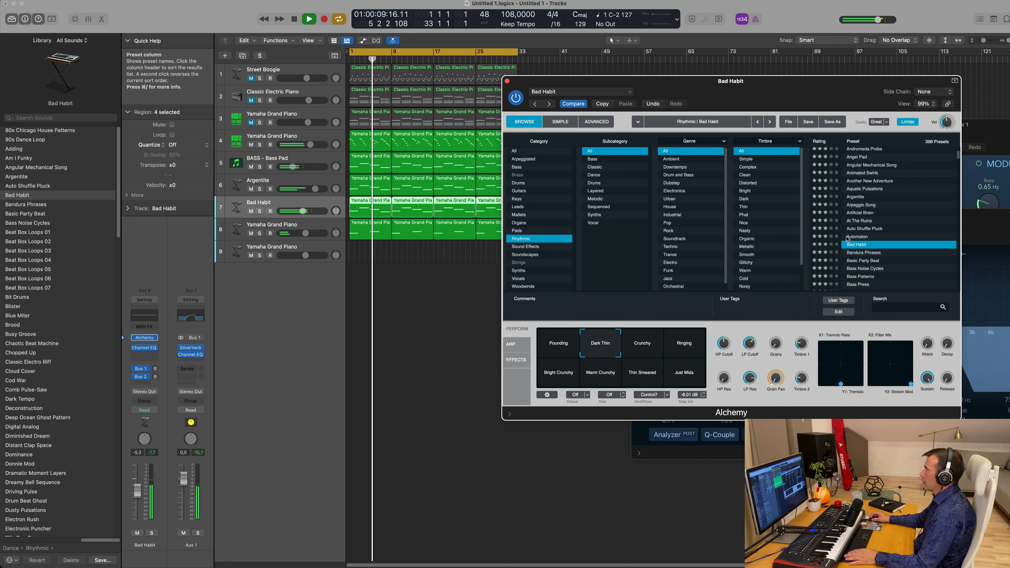
Try the Bandura Phrases preset, load Basic Party Beat on track 7 and raise the track's volume to -2.3 dB
left_click(866, 254)
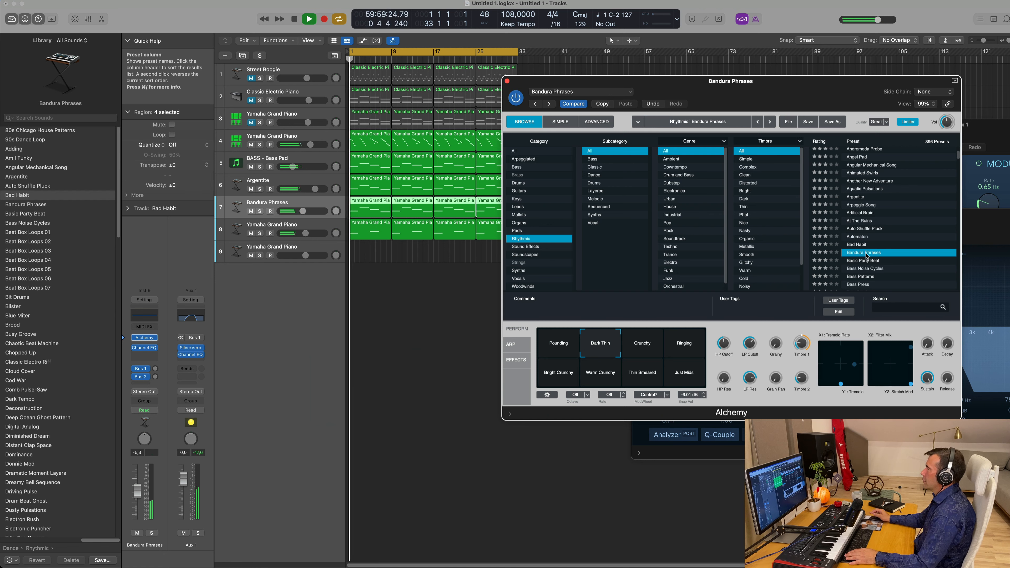
key("Down")
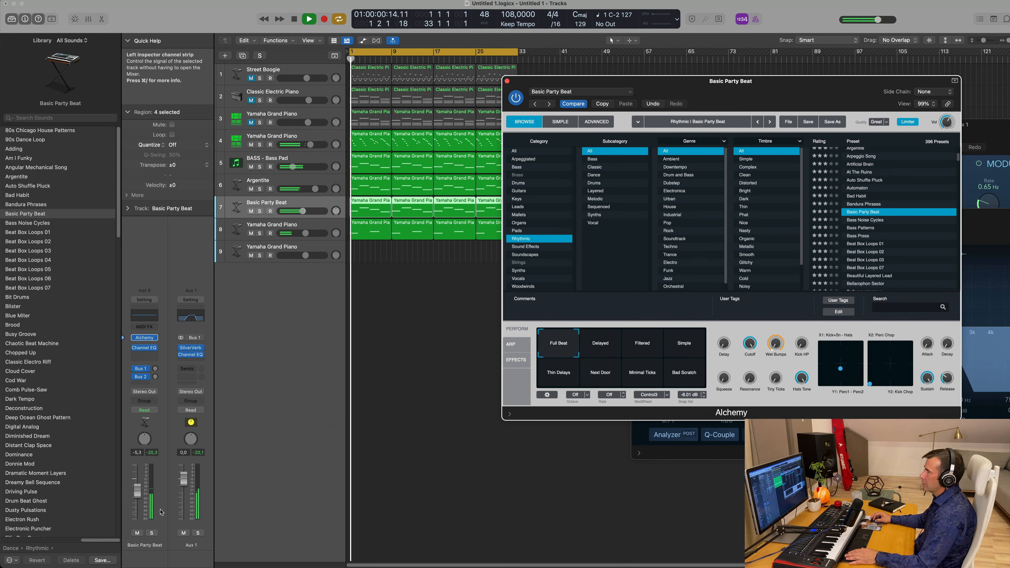
left_click(139, 483)
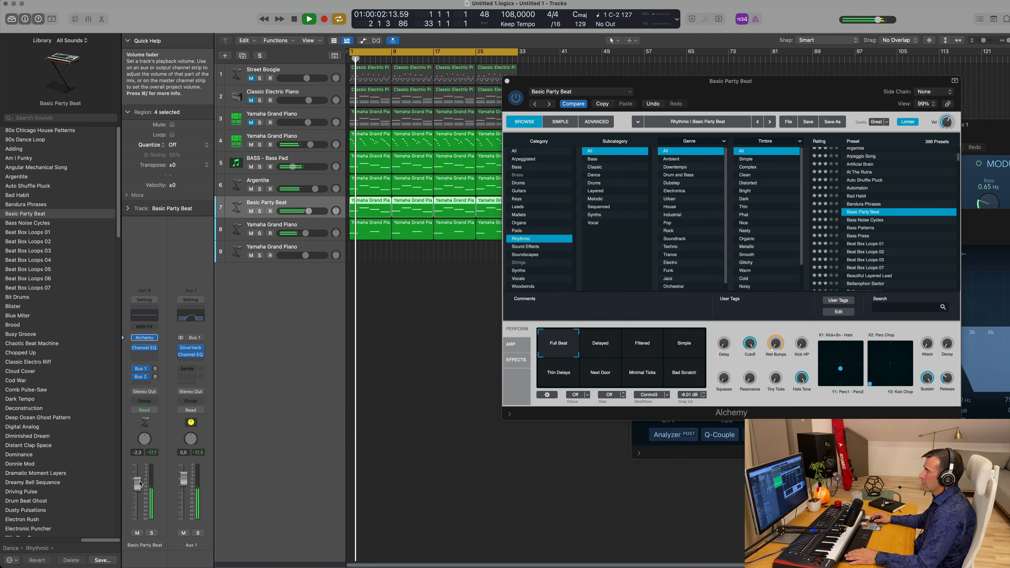
Audition Basic Party Beat's other performance snapshots from Delayed to Bad Scratch and return to Full Beat
left_click(595, 347)
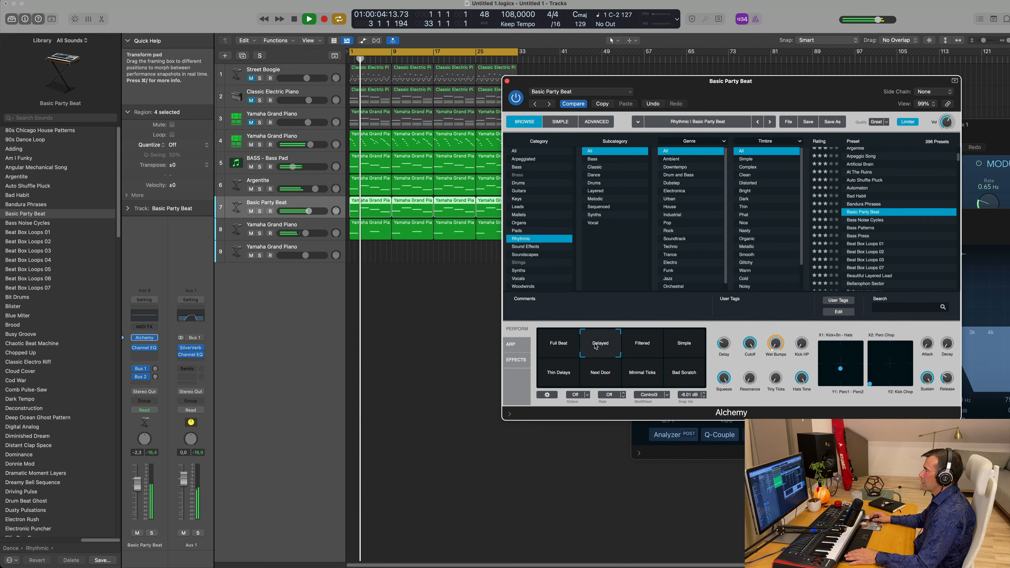
left_click(651, 348)
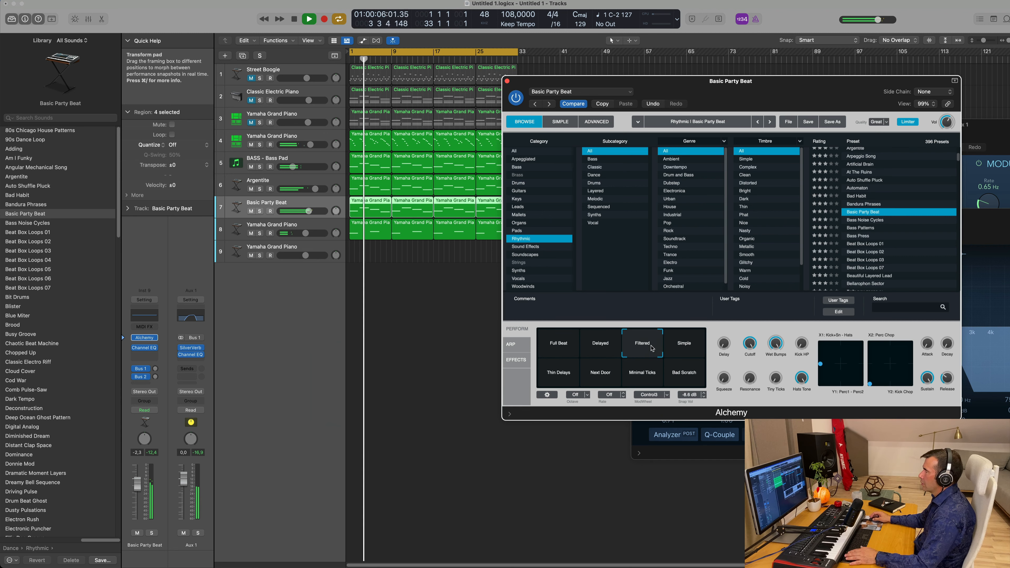
left_click(684, 346)
left_click(569, 372)
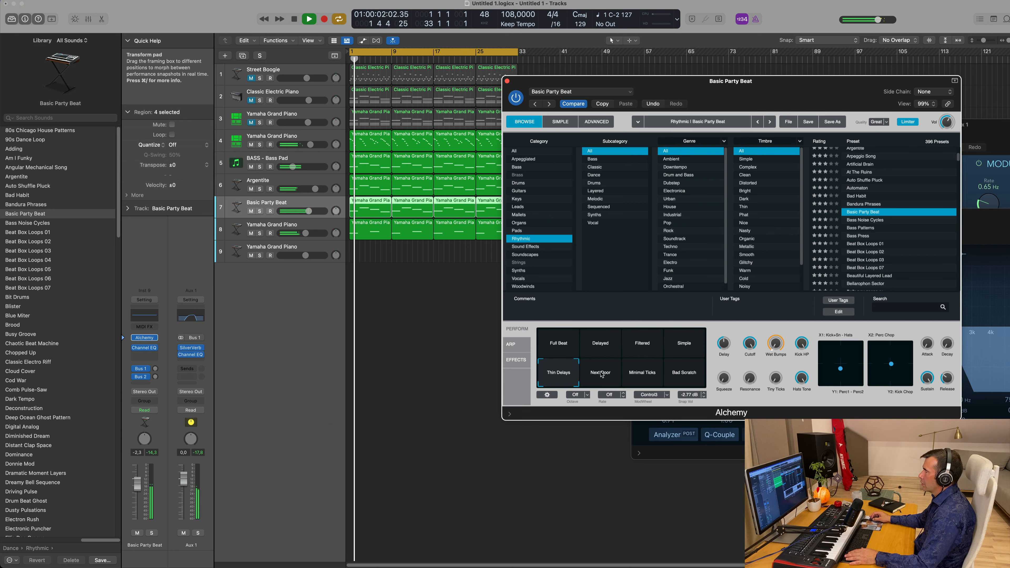
left_click(603, 378)
left_click(645, 377)
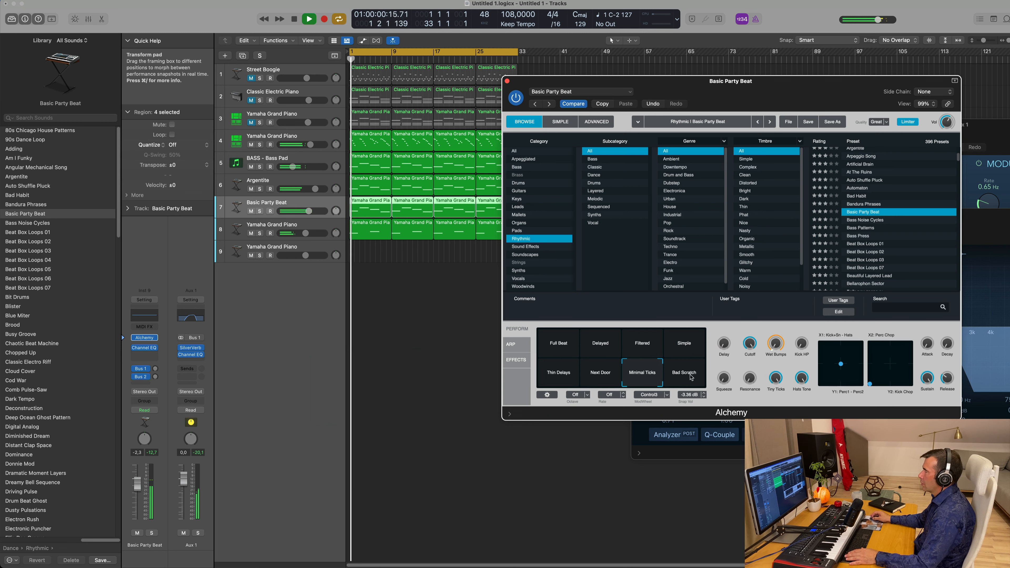
left_click(682, 374)
left_click(554, 345)
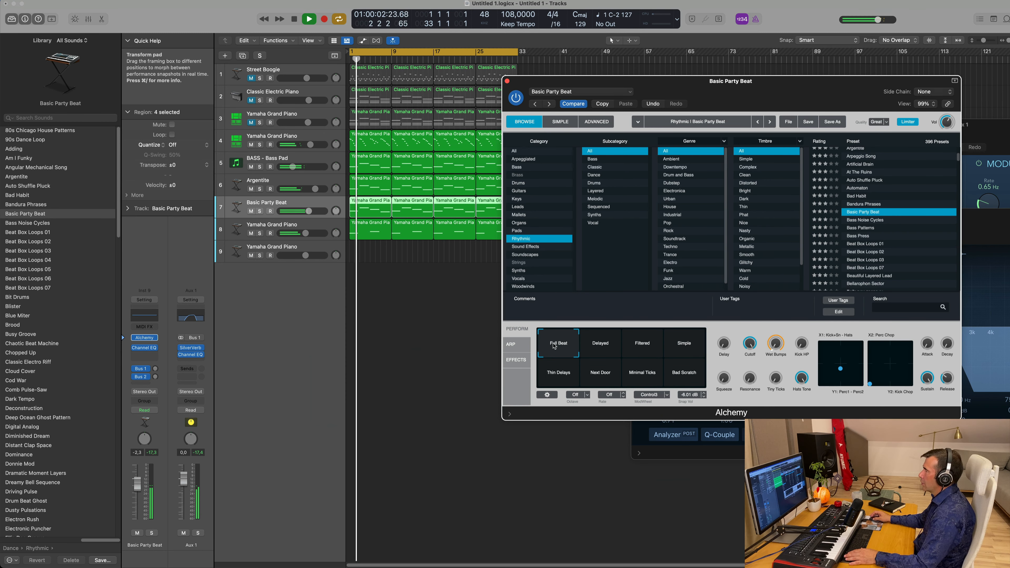
Shift the Alchemy window slightly, then solo the Basic Party Beat track for a short listen and unsolo it
left_click_drag(803, 93, 787, 93)
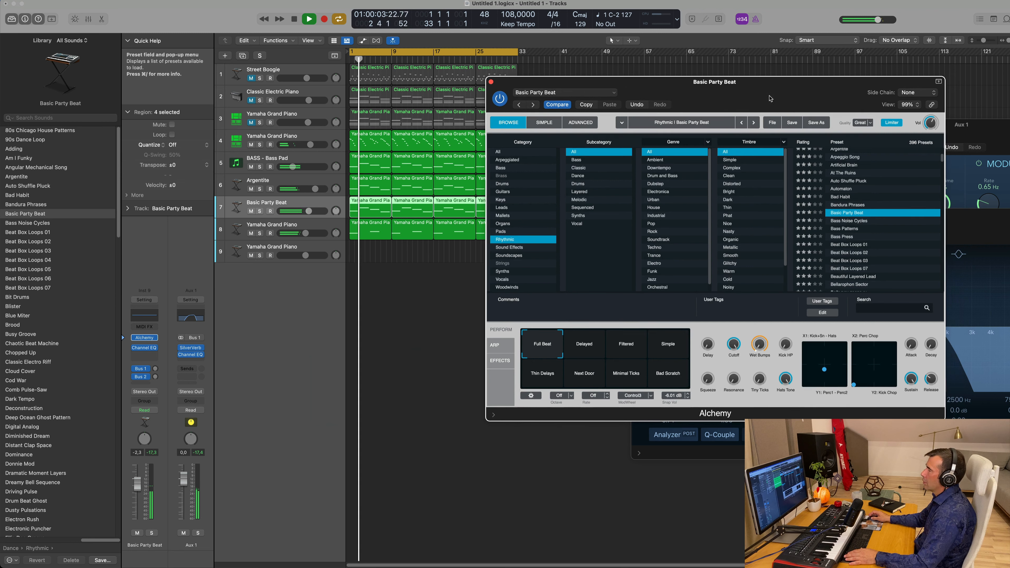
left_click(152, 532)
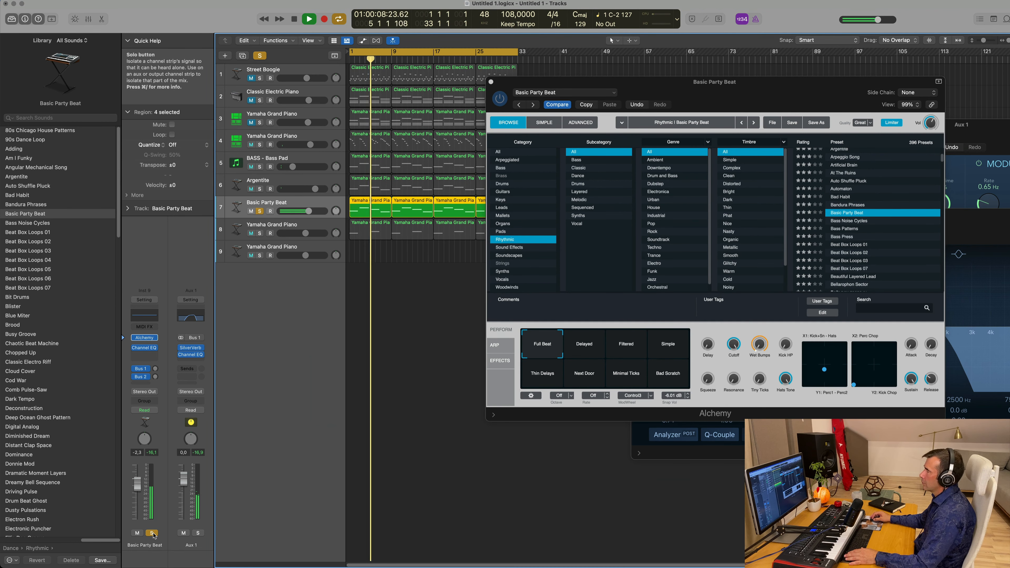
left_click(153, 533)
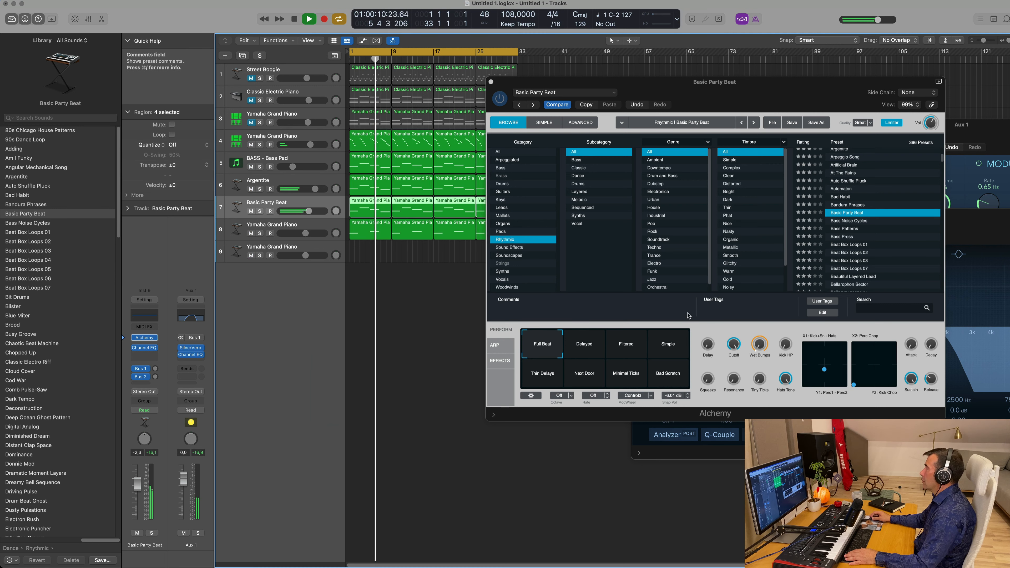
Audition the Rhythmic presets Beat Box Loops 01, Beautiful Layered Lead and Bellarophon Sector, ending on Bizarre Bits
scroll(841, 235, "down", 2)
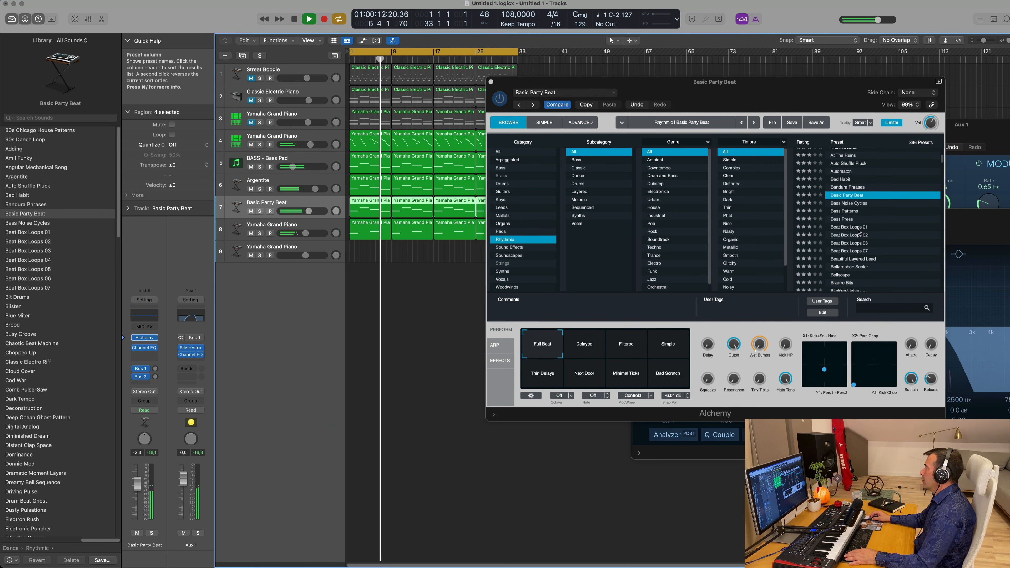
left_click(850, 227)
key("Return")
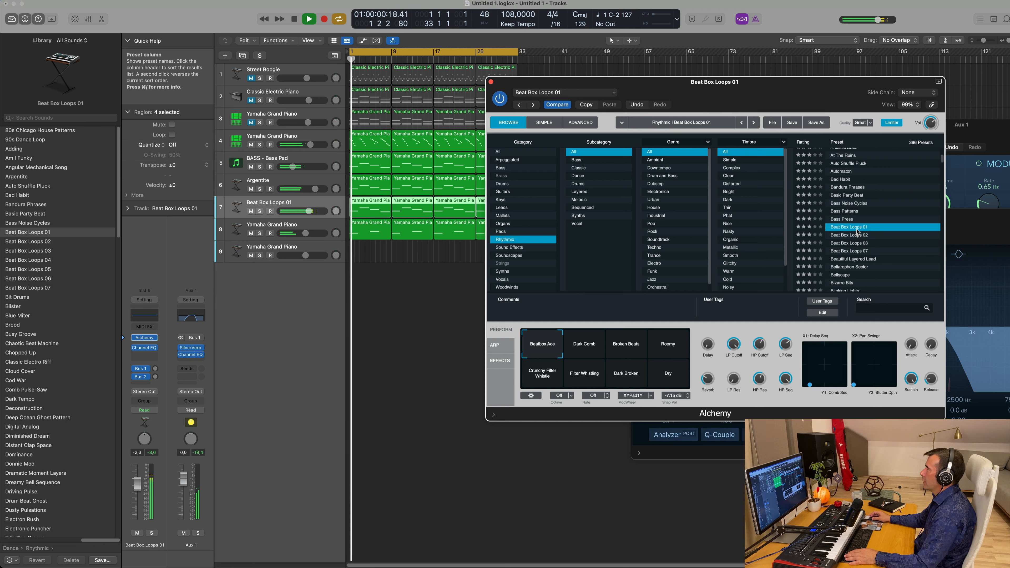
left_click(875, 259)
scroll(878, 234, "down", 3)
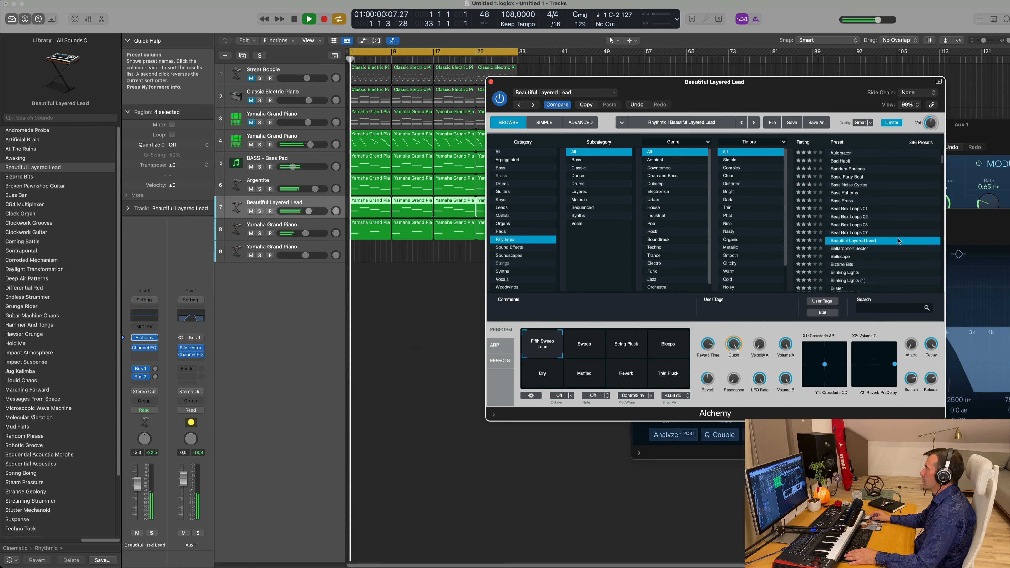
left_click(857, 224)
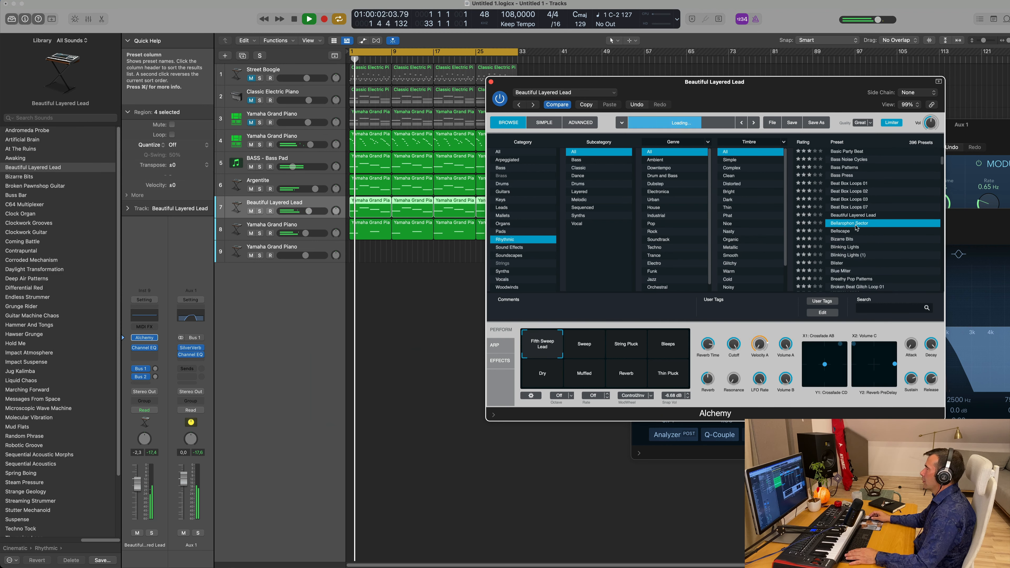
left_click(842, 240)
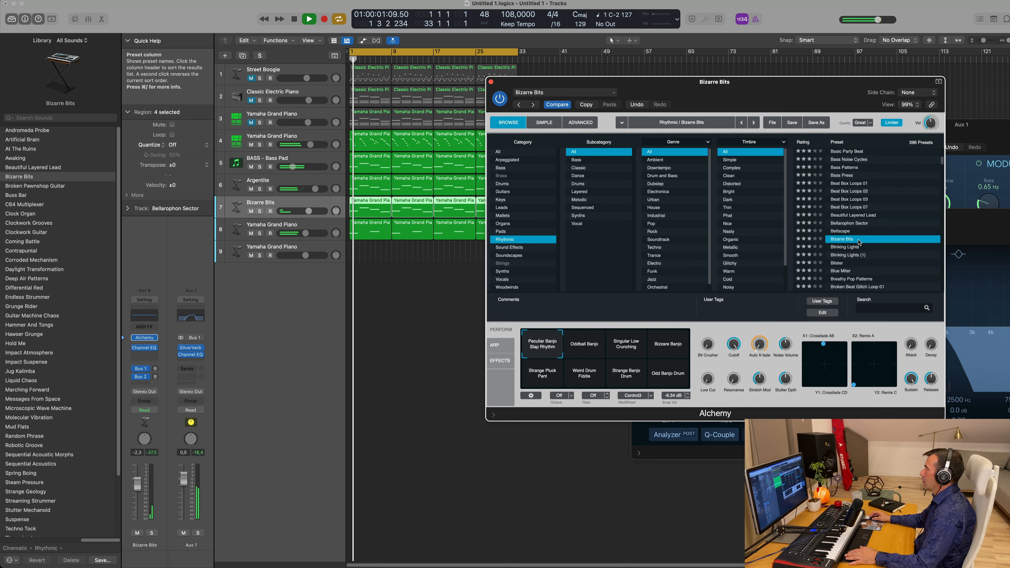
scroll(887, 215, "down", 2)
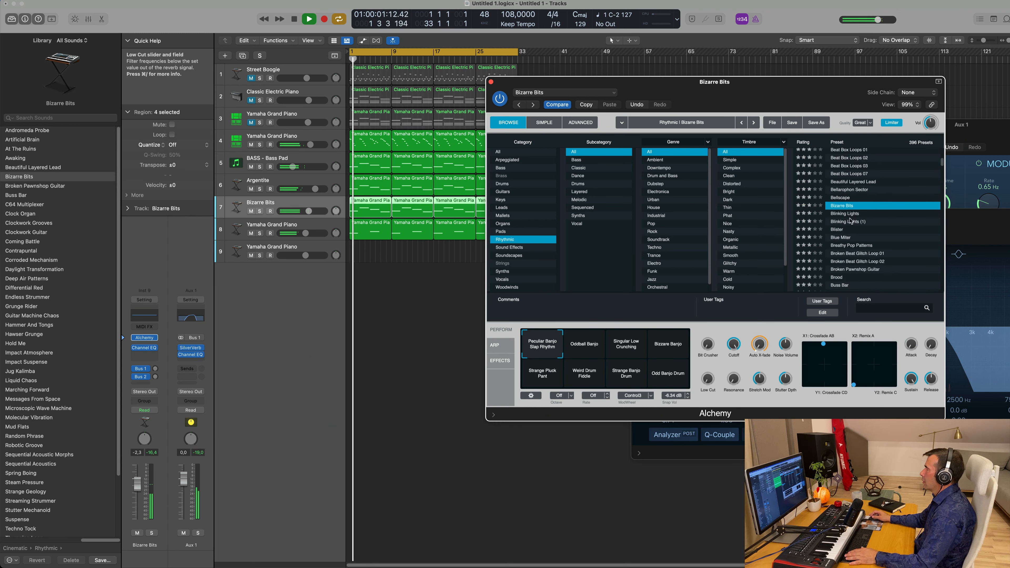
Audition Bizarre Bits' Oddball Banjo, Singular Low Crunching, Bizzare Banjo and Strange Pluck Pant snapshots
left_click(591, 346)
left_click(632, 350)
left_click(672, 348)
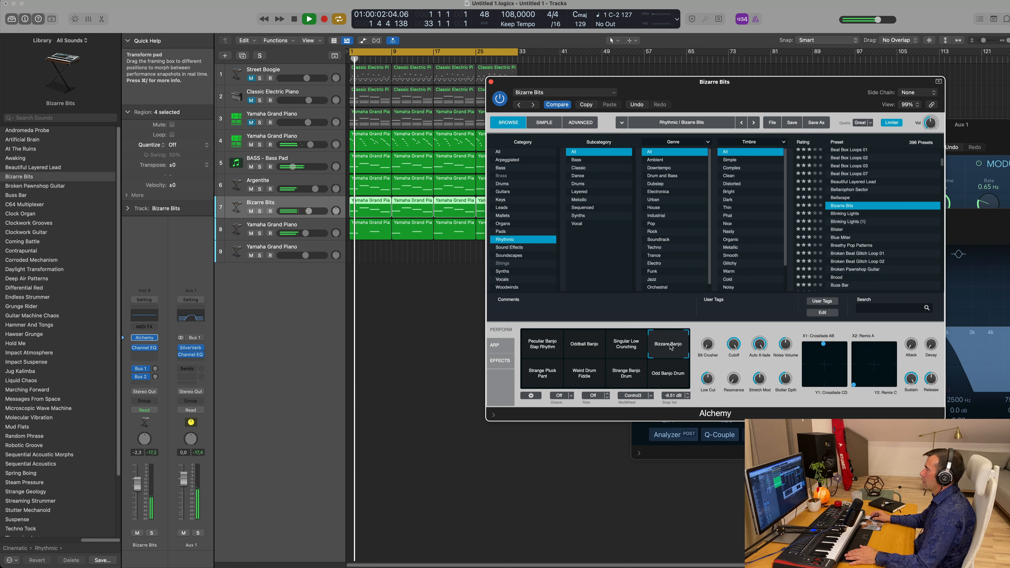
left_click(539, 376)
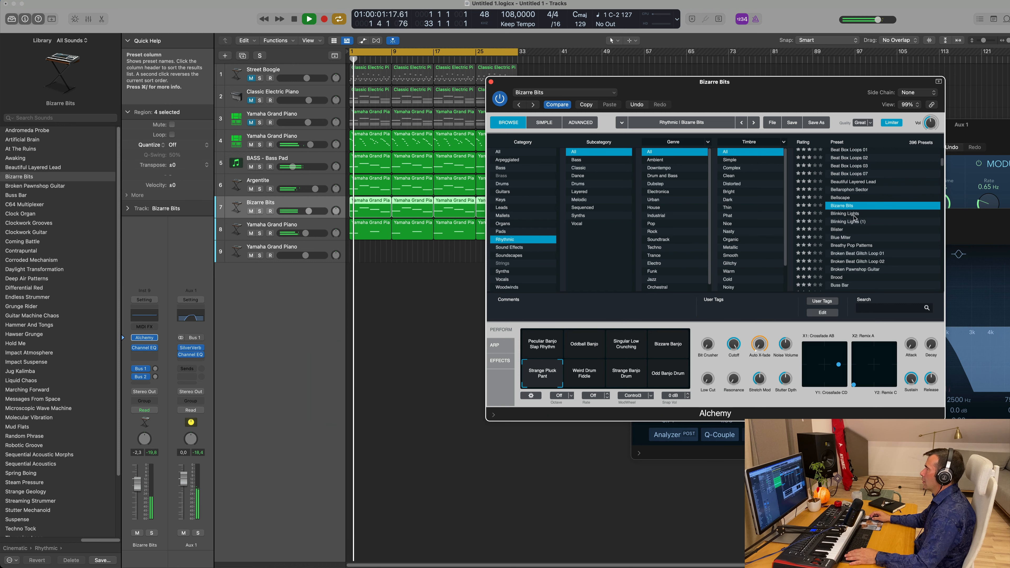
Try the Blinking Lights preset and load Broken Beat Glitch Loop 01 on track 7
left_click(854, 214)
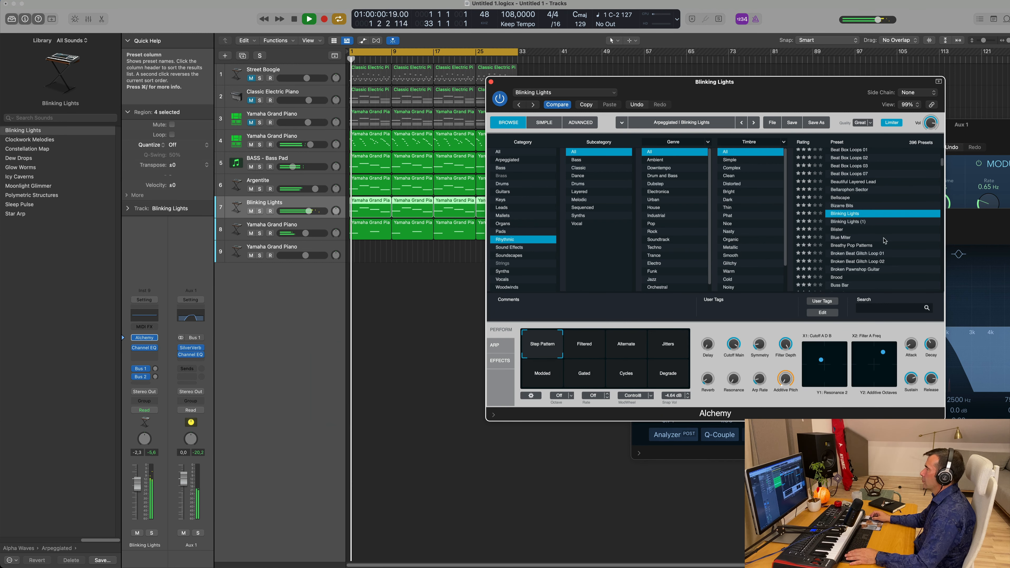
scroll(879, 235, "down", 2)
left_click(855, 226)
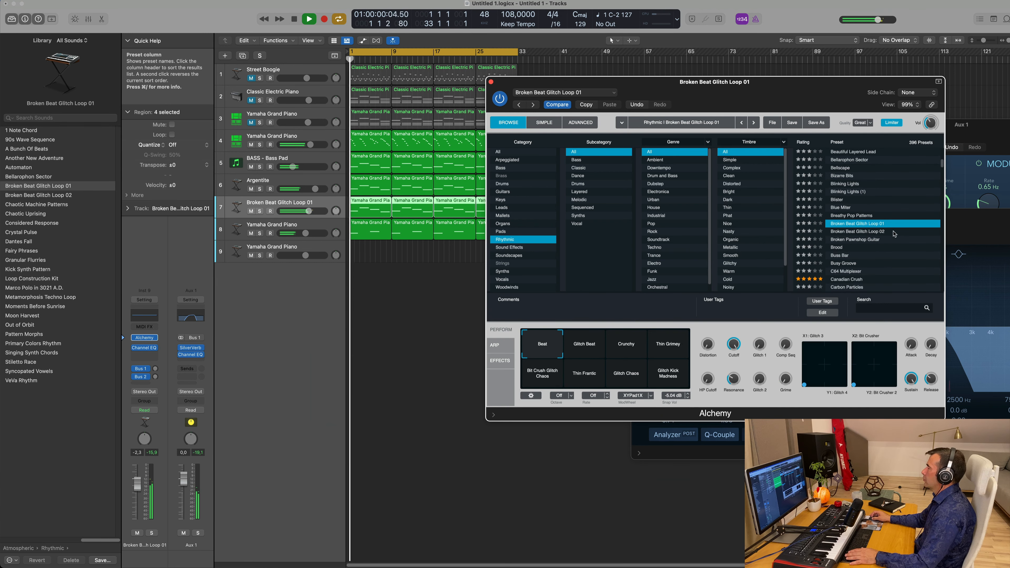
scroll(894, 234, "down", 1)
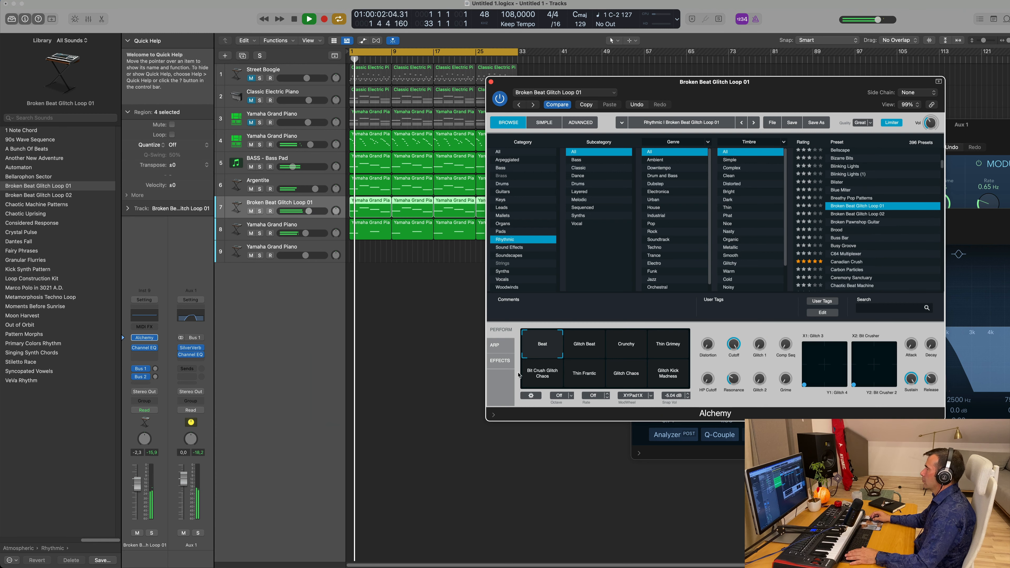
Audition Broken Beat Glitch Loop 01's Glitch Beat, Crunchy and Thin Grimey snapshots and return to Beat
left_click(589, 349)
left_click(641, 353)
left_click(663, 350)
left_click(548, 351)
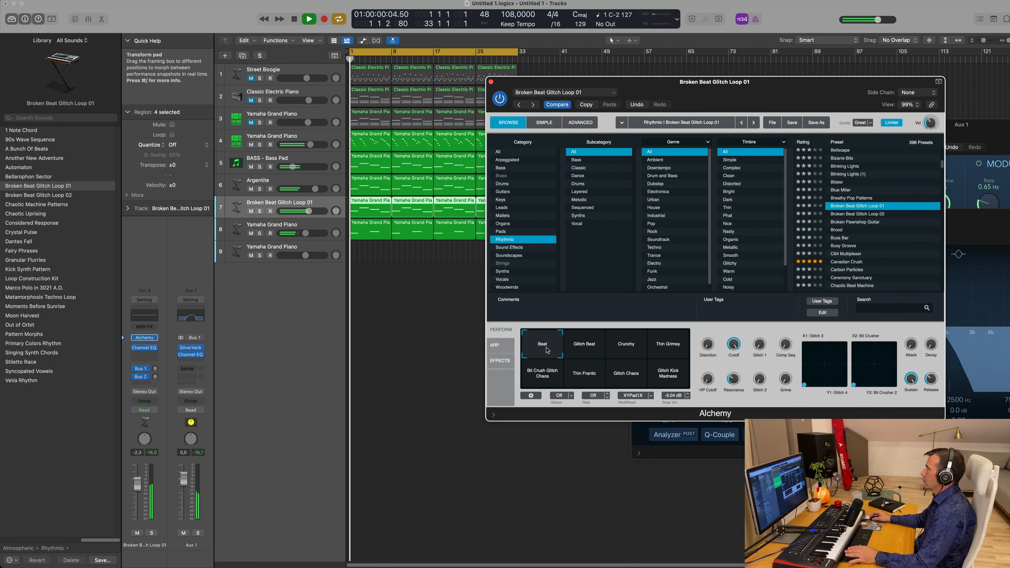
Lower the Broken Beat Glitch Loop 01 track's volume to -5.8 dB
left_click(316, 202)
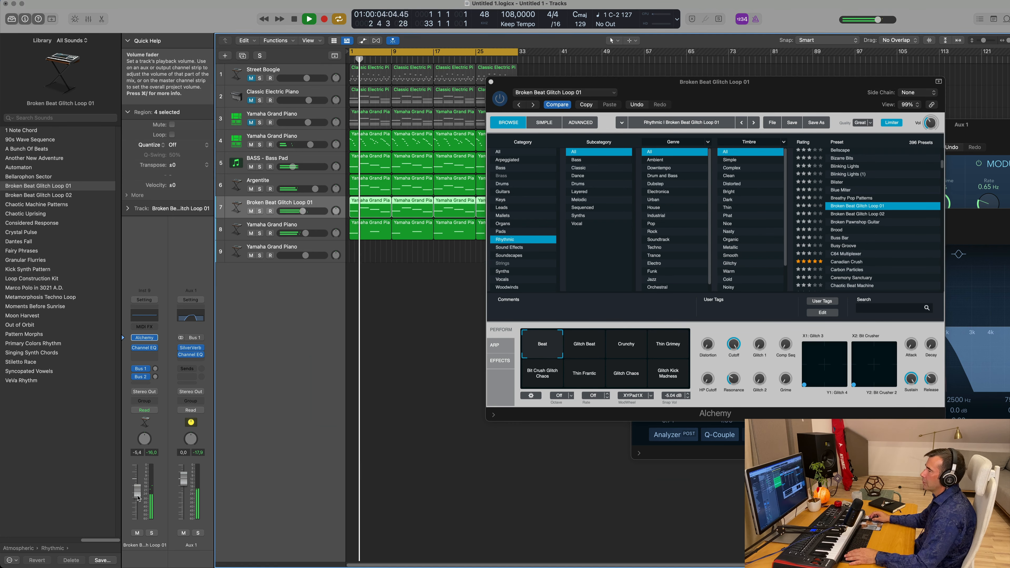
left_click_drag(137, 496, 136, 497)
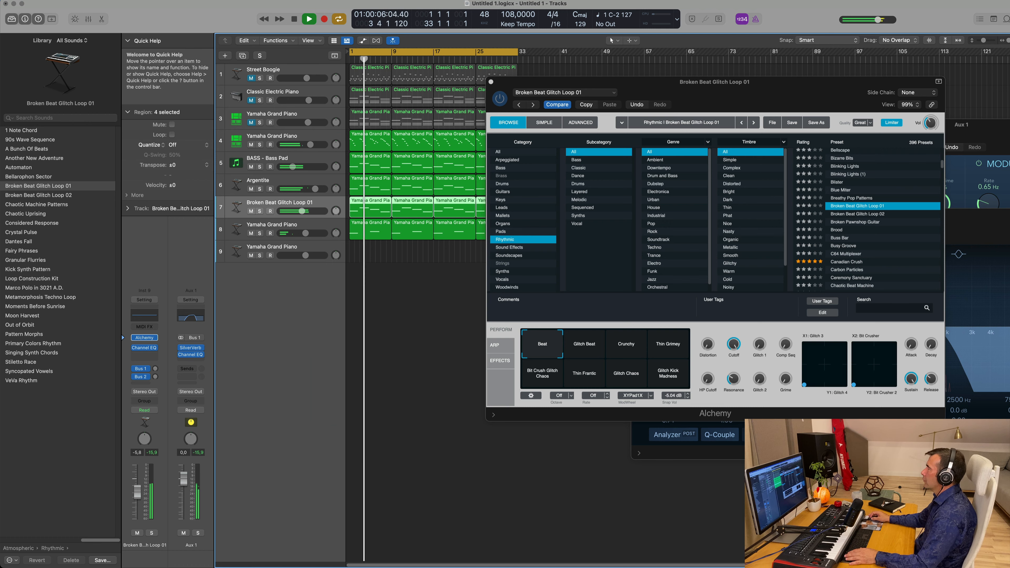
Close the Alchemy window, enlarge the track rows and move Aux 1's Channel EQ window closer to the tracks
left_click(756, 4)
left_click(738, 6)
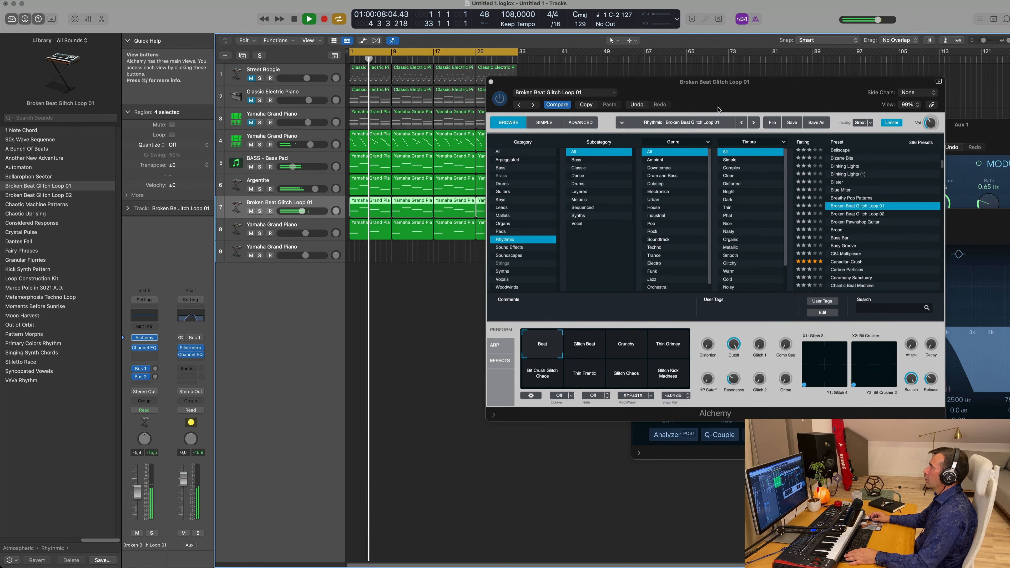
left_click_drag(490, 86, 384, 165)
left_click(384, 161)
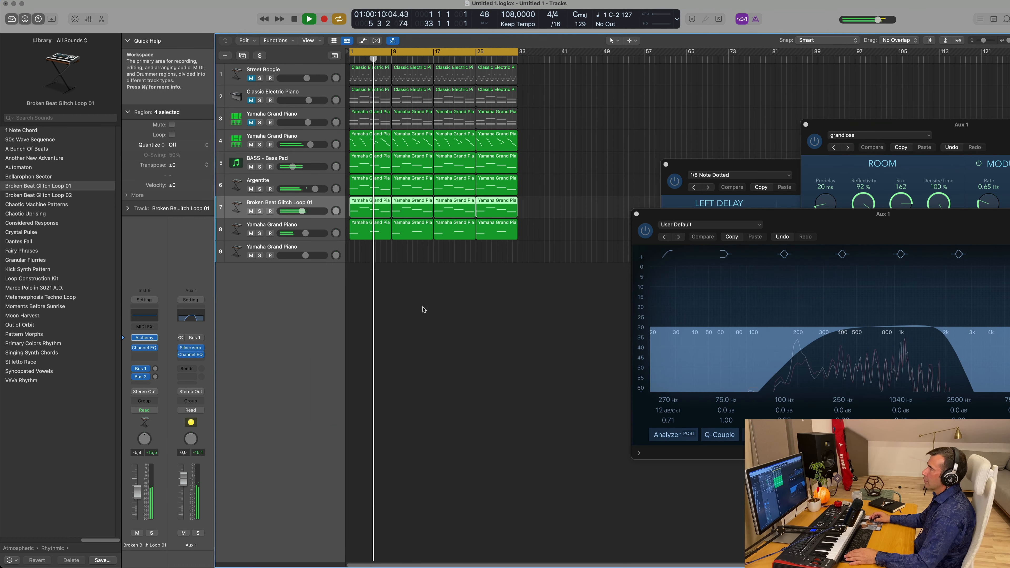
scroll(466, 274, "up", 3)
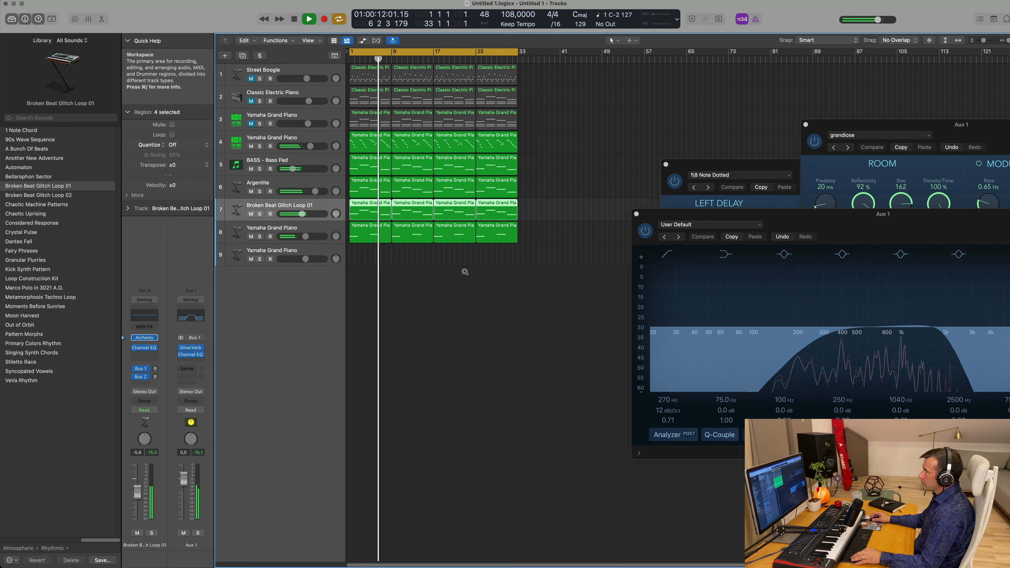
left_click_drag(777, 219, 525, 246)
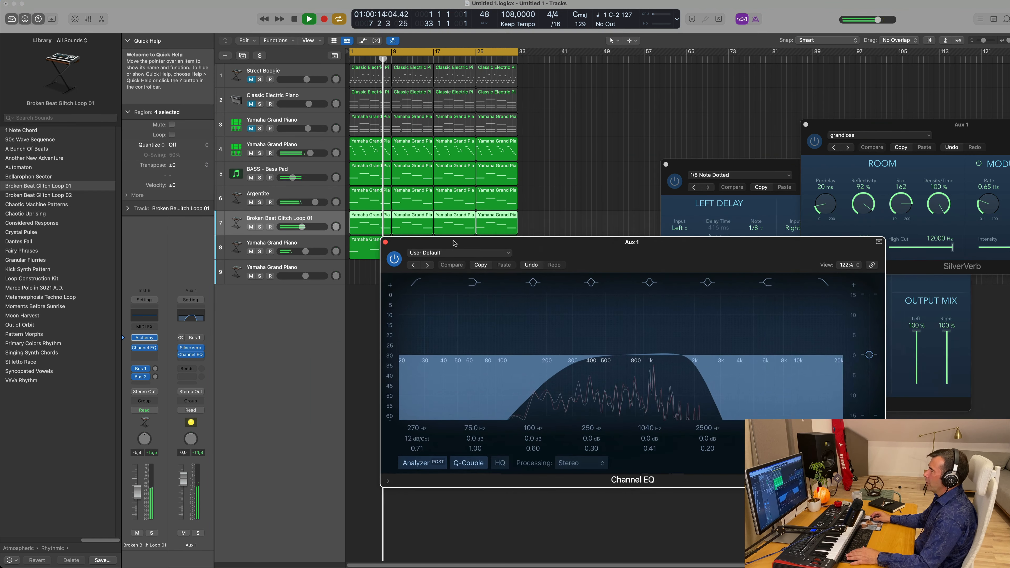
Close the open Channel EQ, Stereo Delay and SilverVerb plug-in windows of the aux channels
left_click(384, 241)
left_click_drag(739, 164, 568, 173)
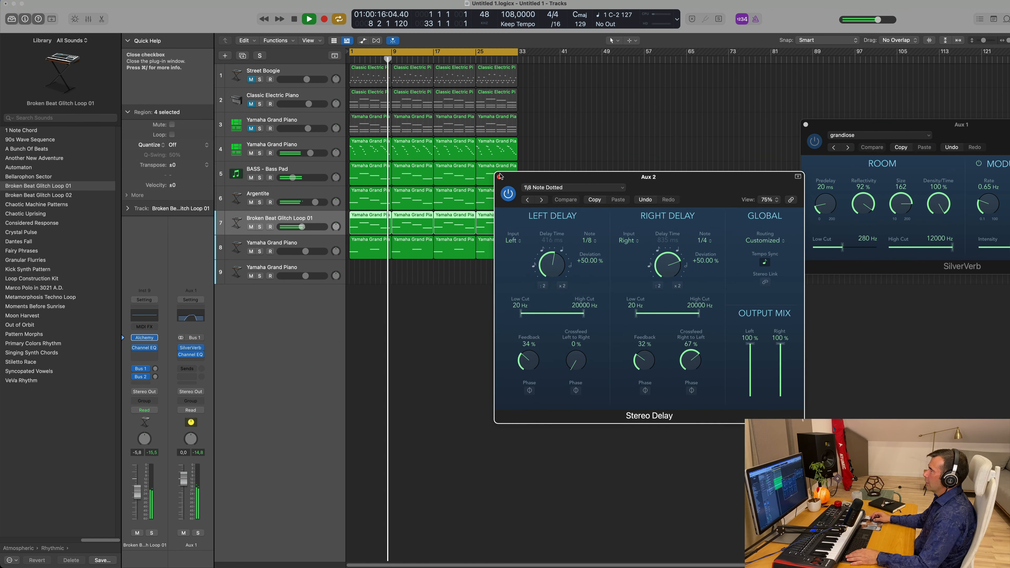
left_click(495, 174)
left_click_drag(909, 131, 574, 188)
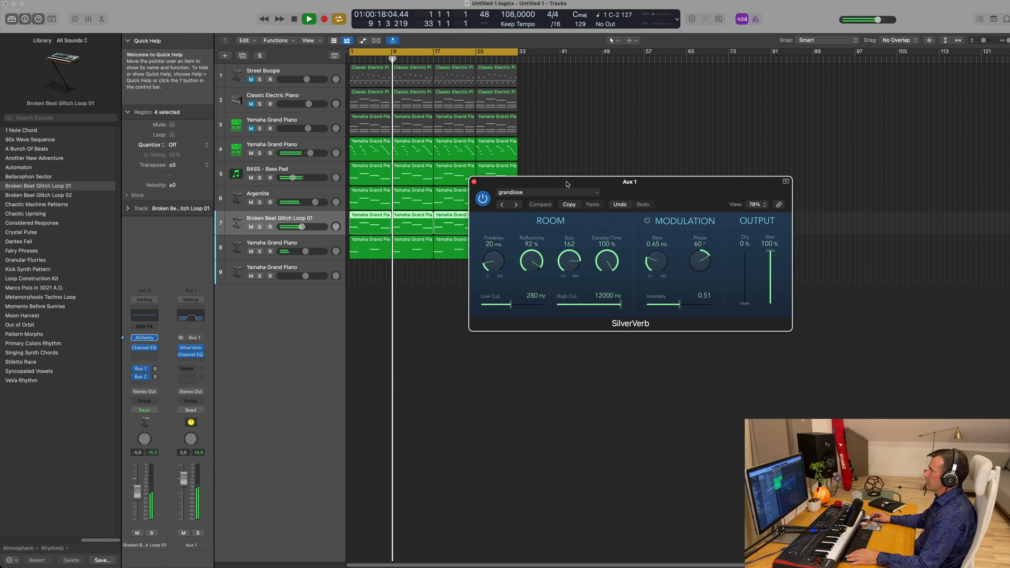
left_click(472, 181)
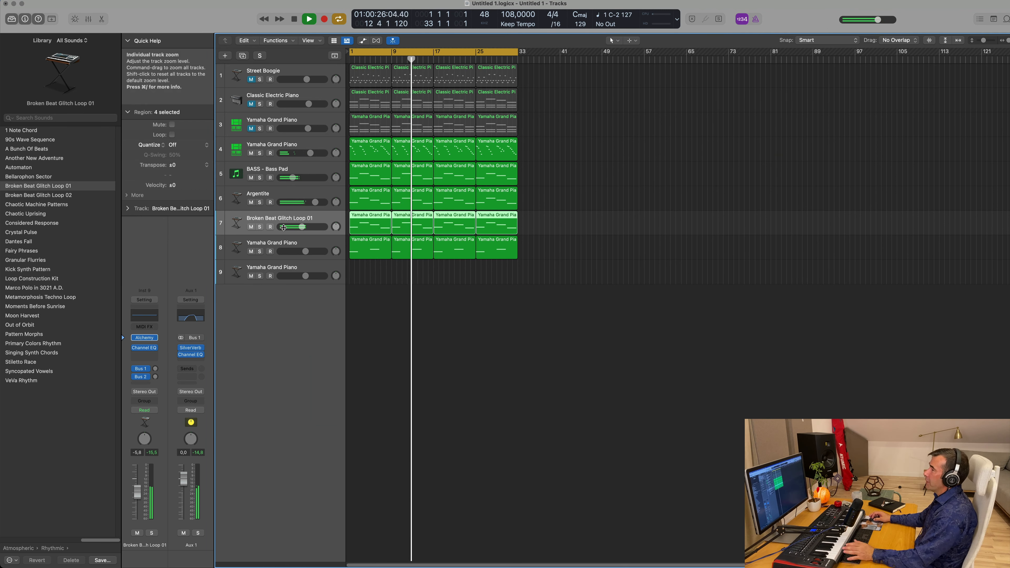
Lower the Broken Beat Glitch Loop 01 track's volume to -8.2 dB and replay the arrangement from the start
left_click_drag(140, 489, 140, 493)
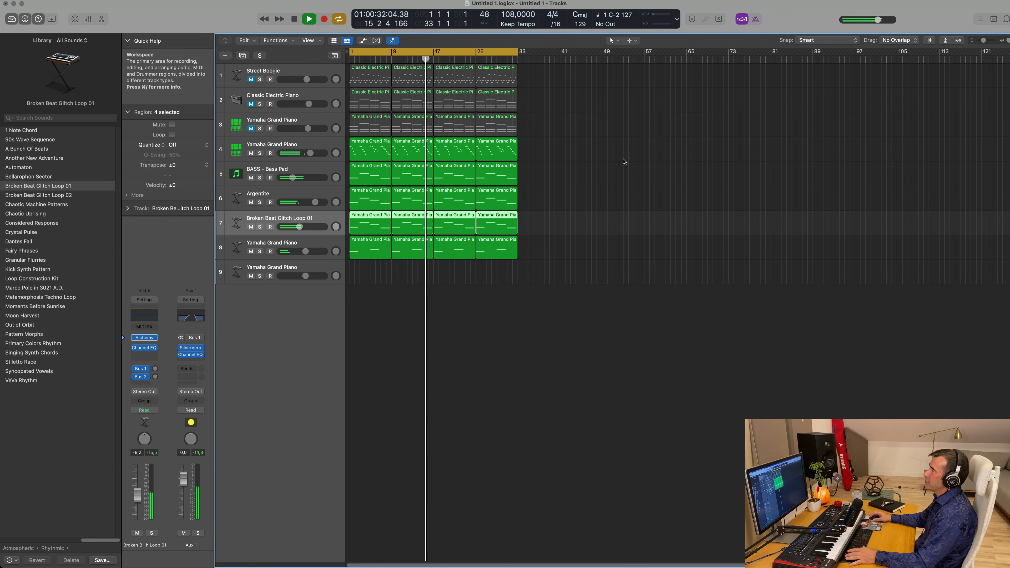
key("Return")
left_click(616, 149)
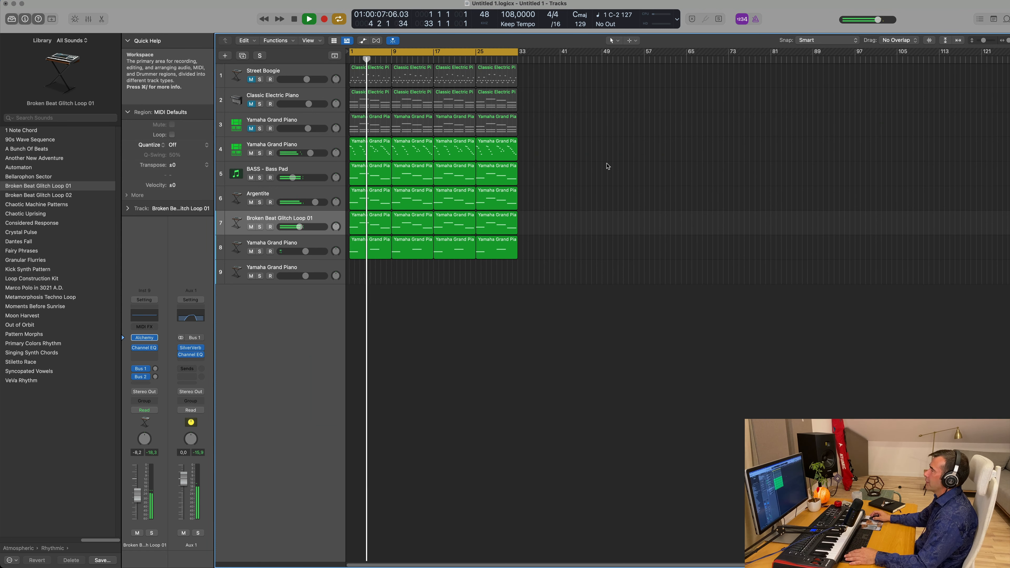
key("space")
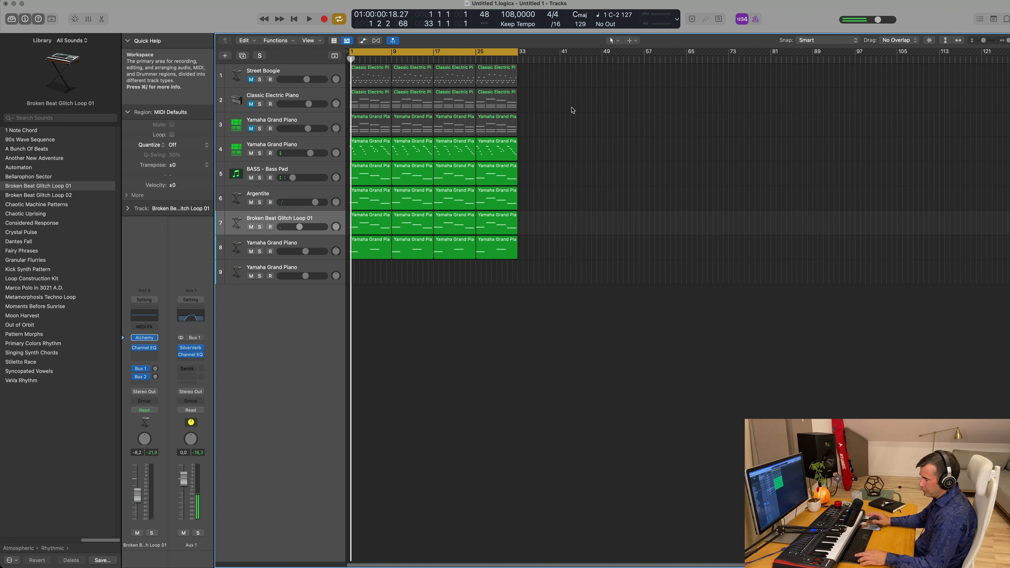
Repeat all the regions of bars 1 to 33 three times to fill the arrangement up to bar 129, and start playback
key("ctrl+super+r")
key("ctrl+super+r")
key("ctrl+super+r")
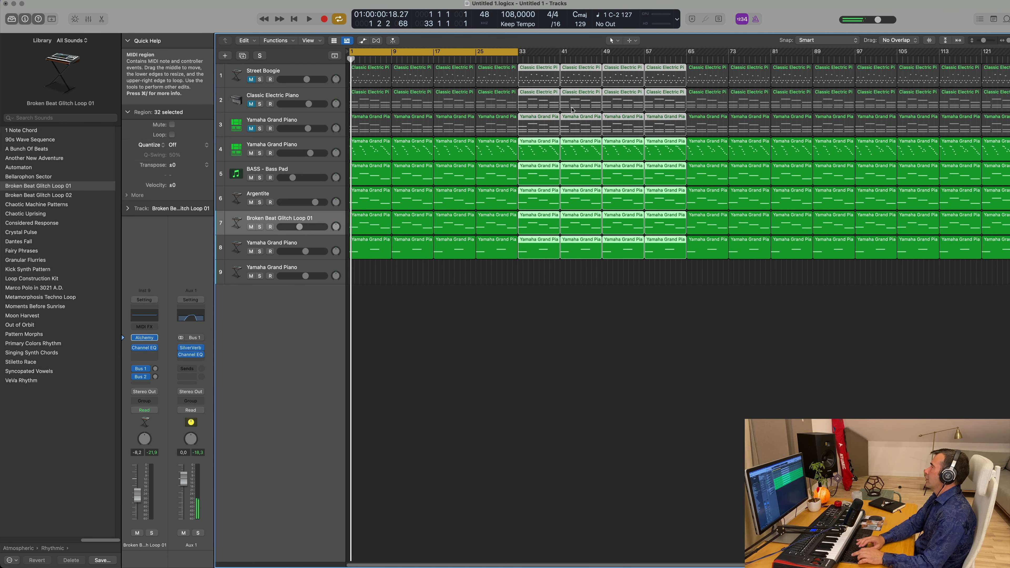
key("space")
Show the secondary ruler, extend the cycle range to the end of the repeated regions at bar 129 and return to the start
left_click(308, 40)
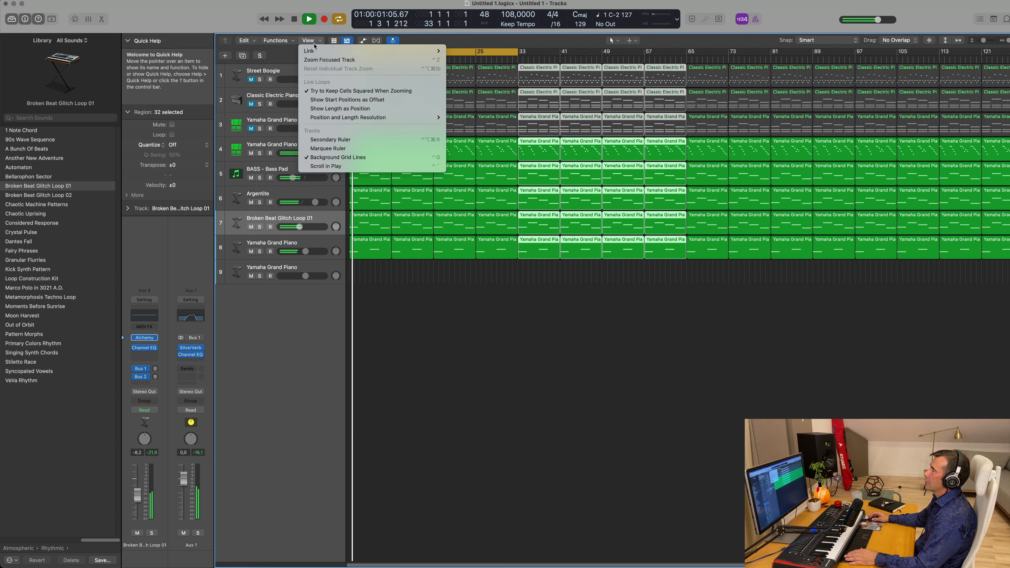
left_click(334, 139)
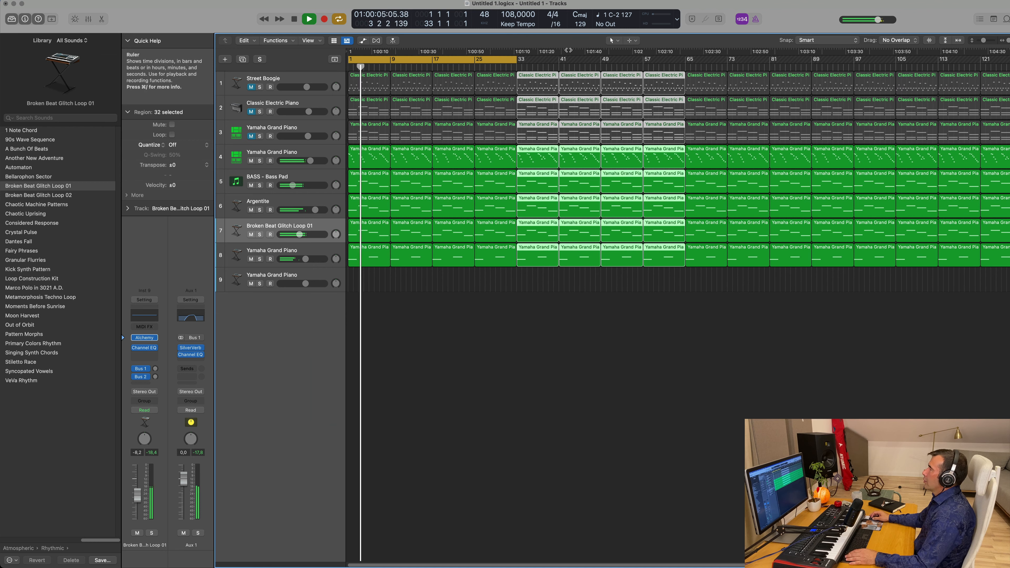
left_click_drag(517, 59, 1009, 61)
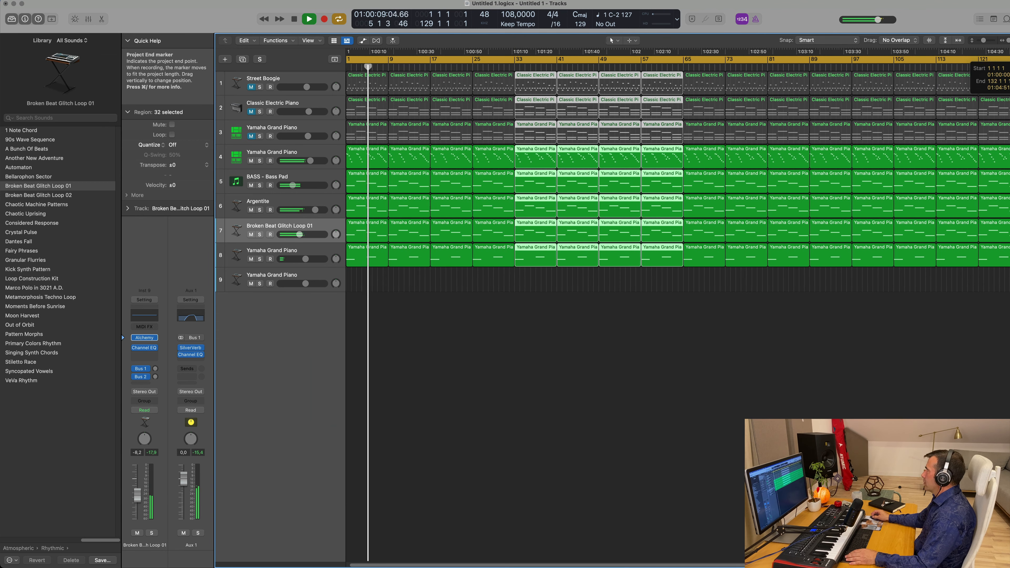
scroll(688, 313, "right", 3)
scroll(665, 314, "left", 3)
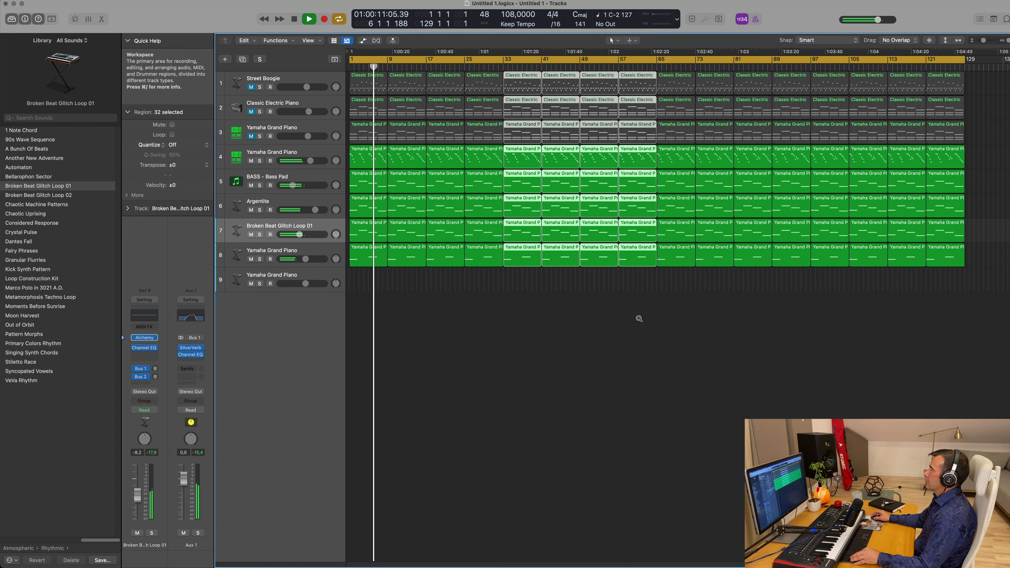
left_click(566, 333)
key("Return")
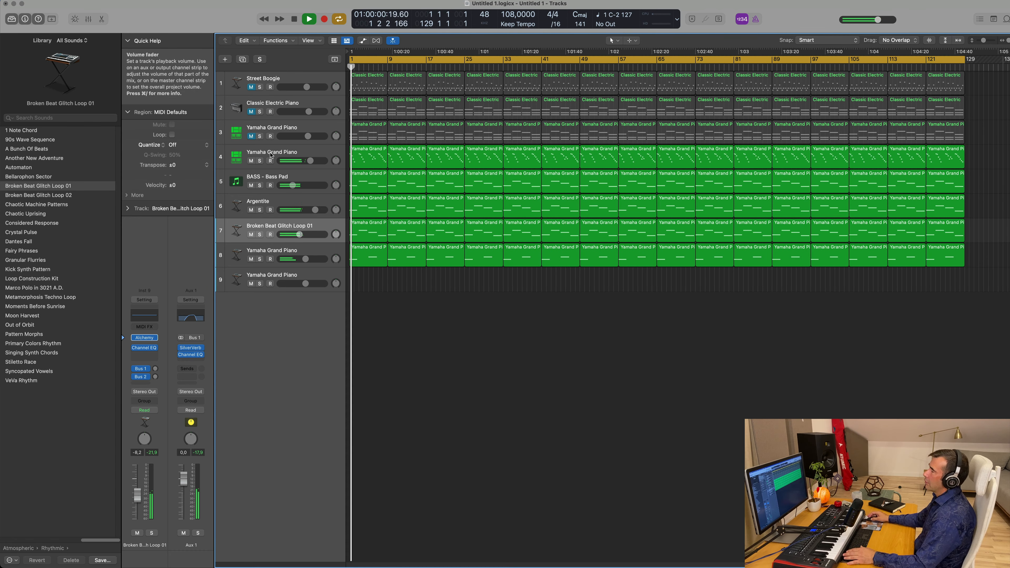
Delete the regions before bar 33 on the Classic Electric Piano track and the Yamaha Grand Piano track 3
key("space")
key("space")
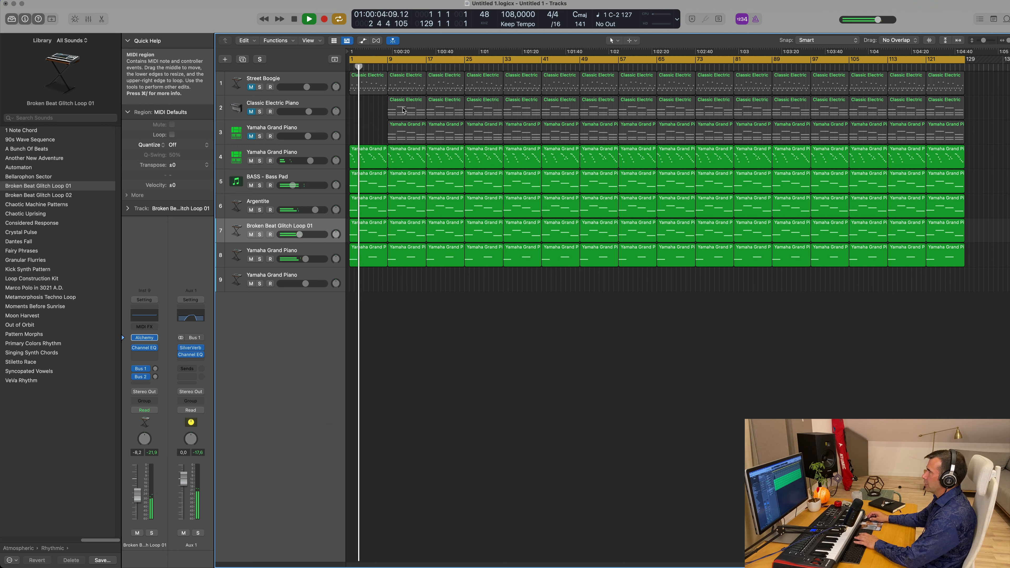
key("Delete")
left_click(444, 113)
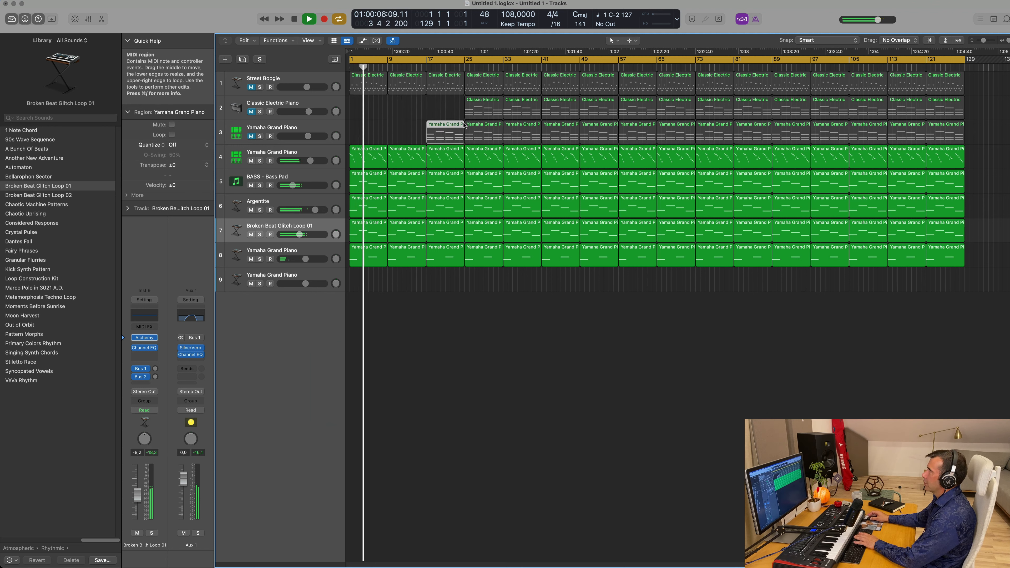
key("Delete")
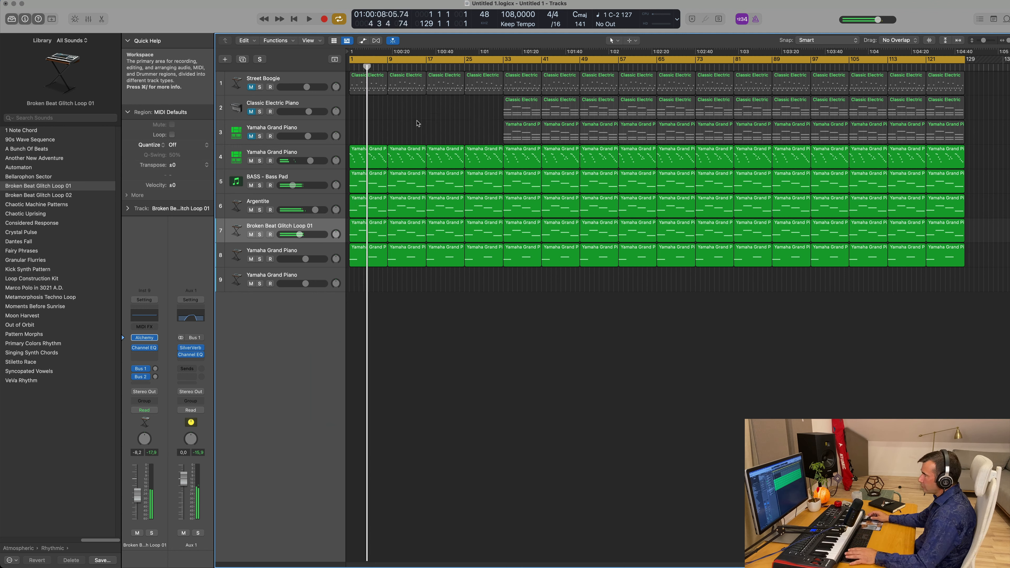
Delete the regions before bar 17 on tracks 4, Argentite and Broken Beat Glitch Loop 01, and restart playback
left_click(374, 154)
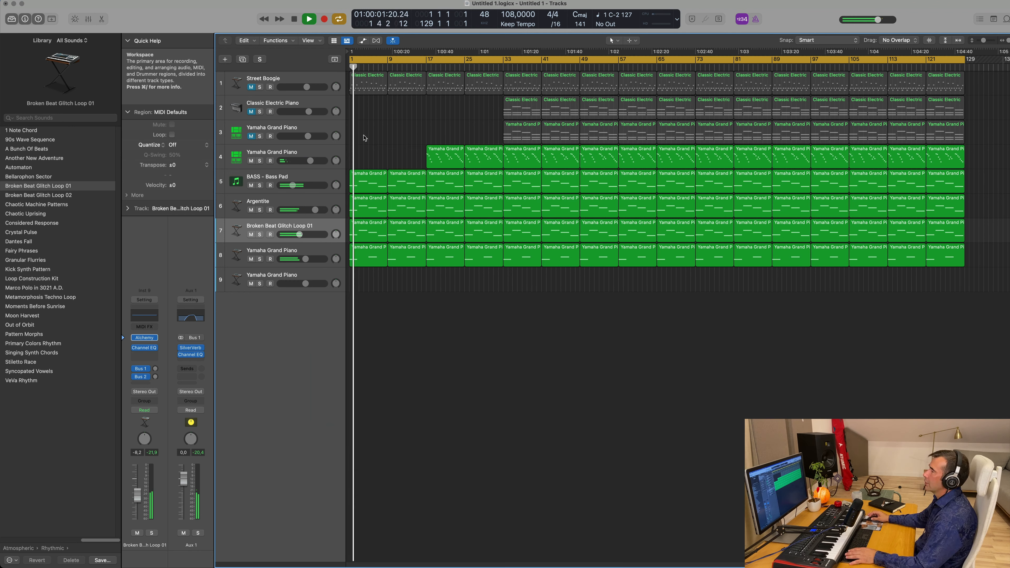
key("space")
left_click(401, 234)
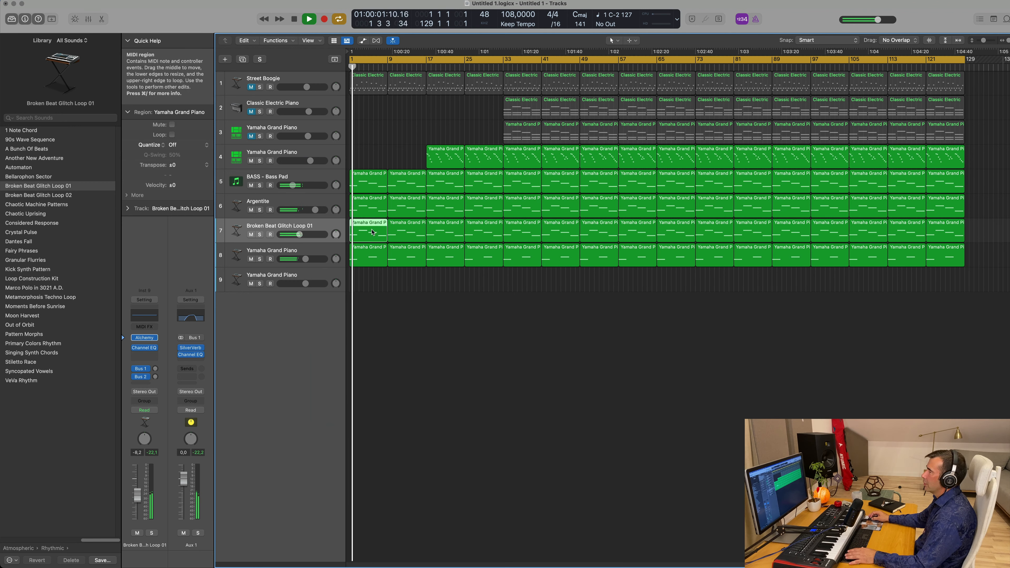
key("Delete")
left_click(403, 234)
key("Delete")
left_click(372, 207)
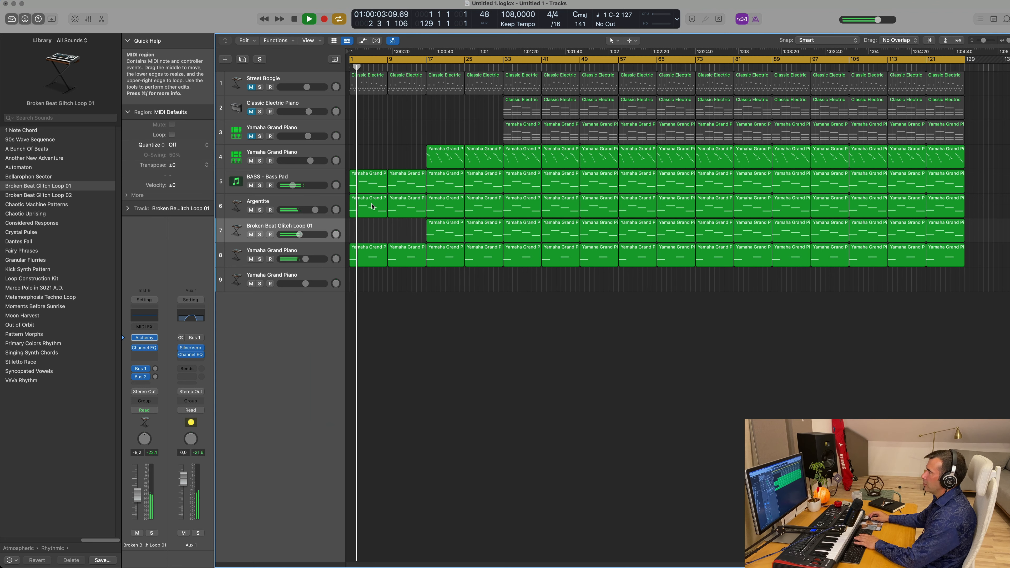
key("Delete")
key("Delete")
key("space")
key("space")
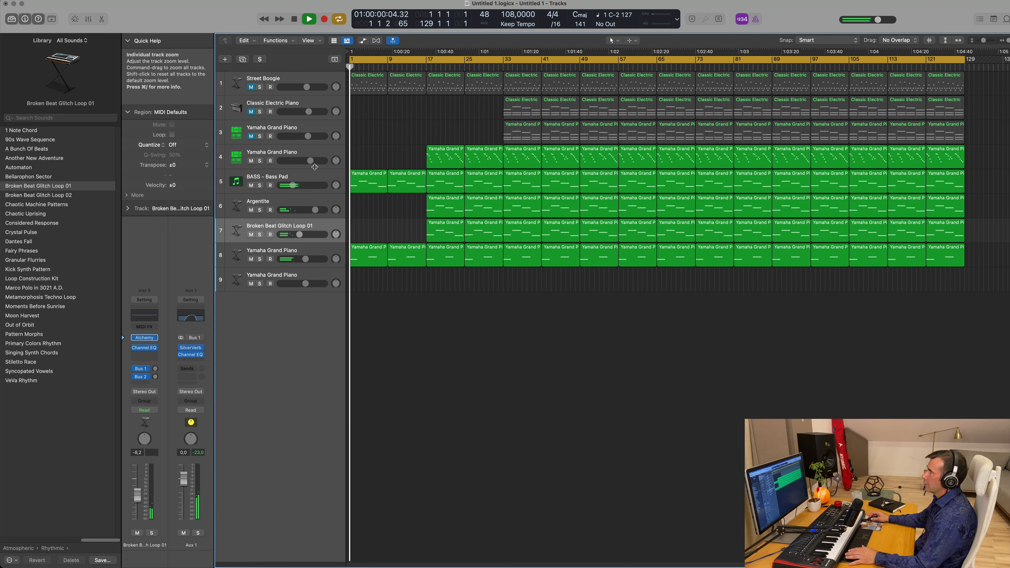
Unmute and select the Street Boogie track, replaying the arrangement's opening
left_click(300, 179)
key("space")
key("space")
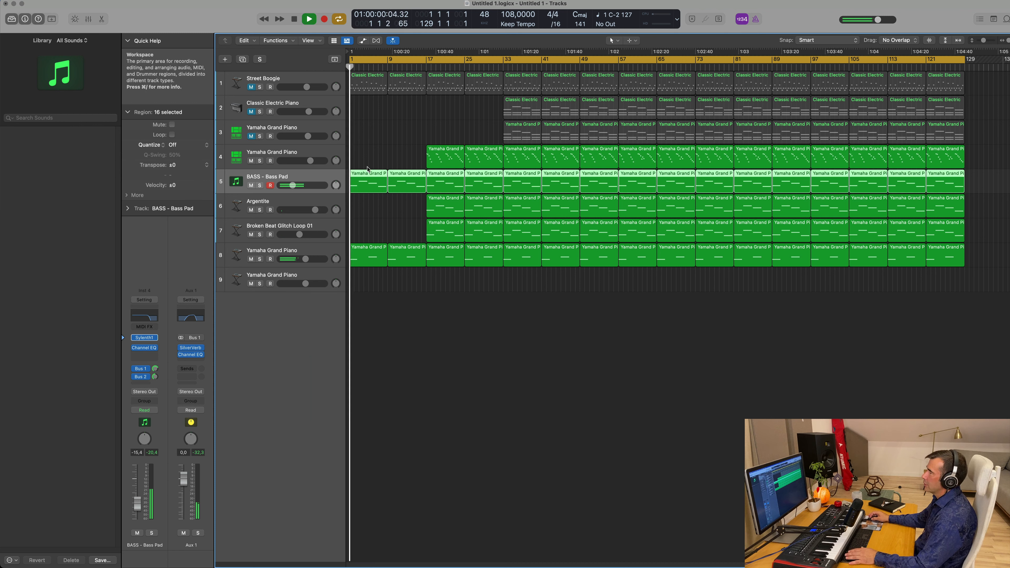
left_click(251, 87)
key("space")
key("space")
left_click(302, 82)
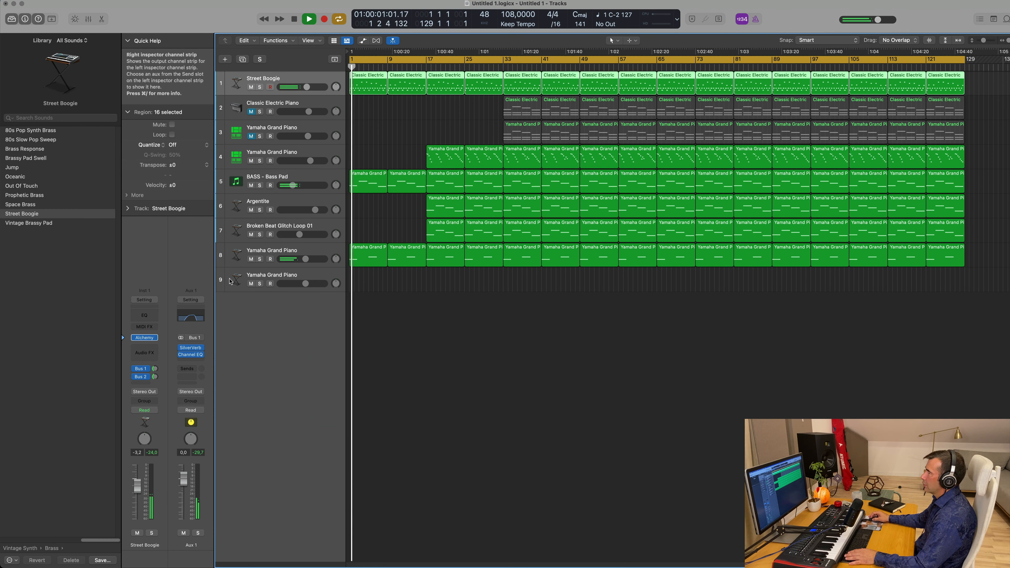
In Street Boogie's Alchemy performance controls, set the knob beside Chorus to about 7.84 % and close the plug-in
left_click(145, 338)
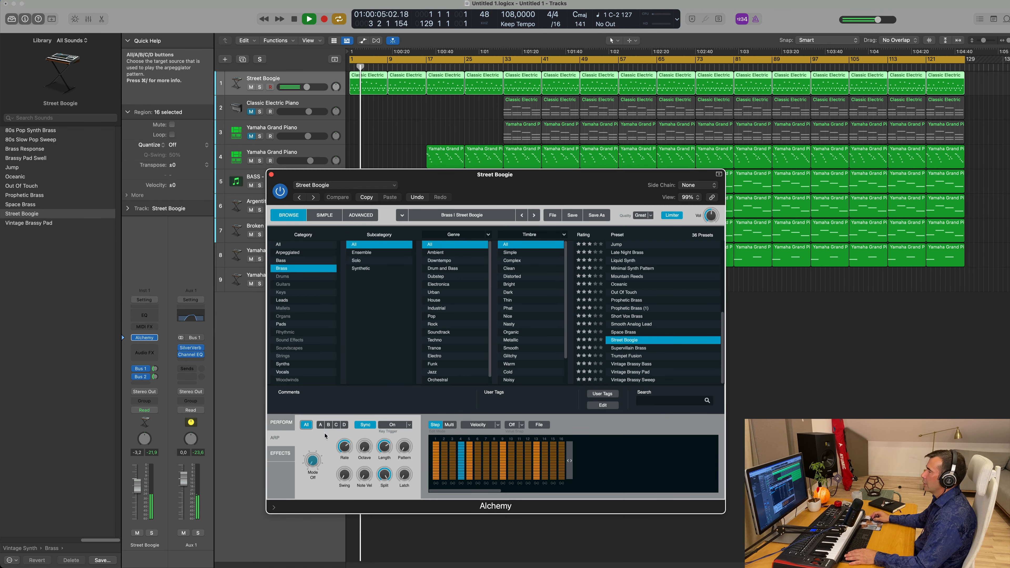
left_click(280, 422)
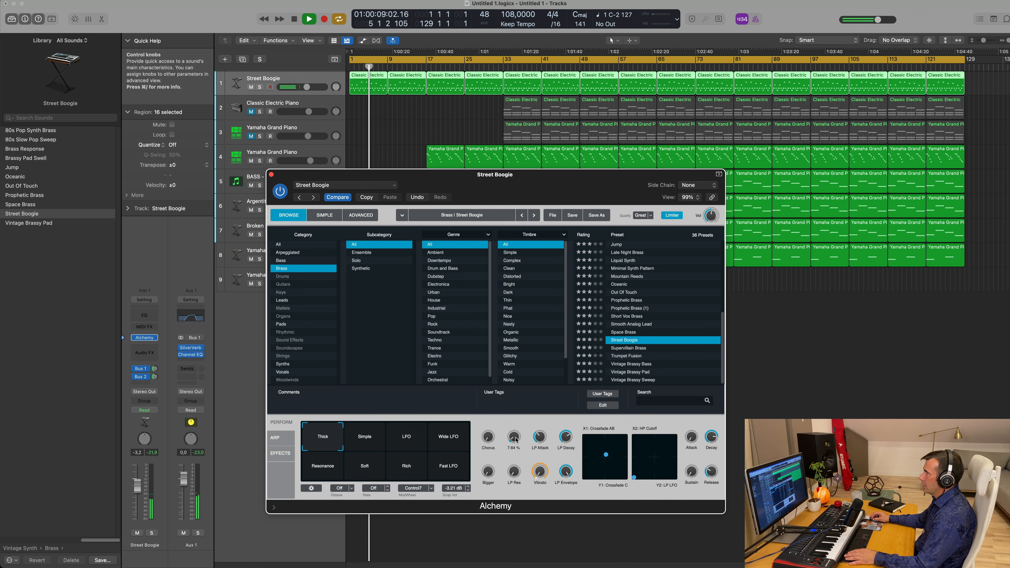
left_click(272, 174)
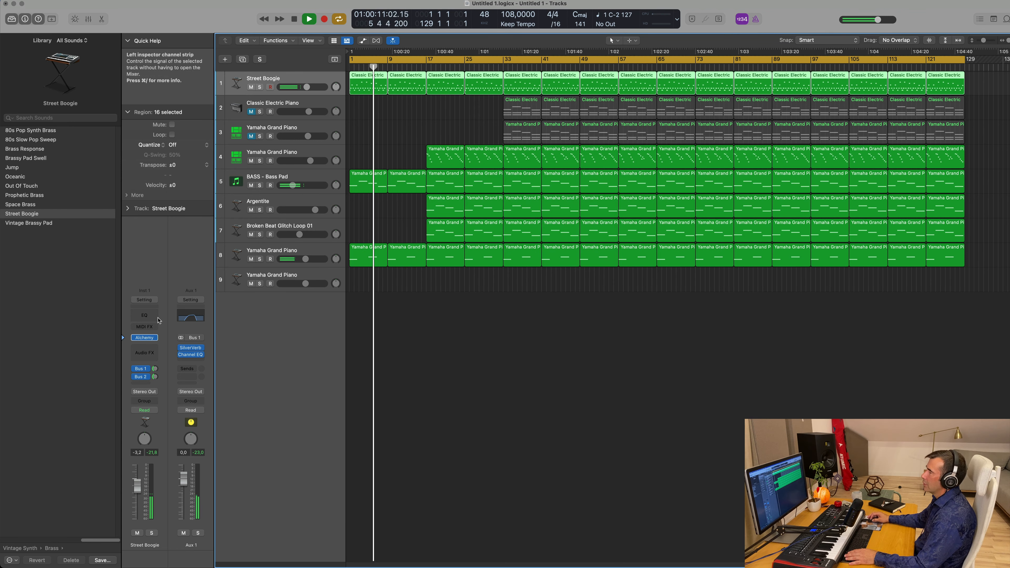
Add a Channel EQ to Street Boogie with a 500 Hz high cut at 48 dB/Oct and Q 1.20, and replay from the start
left_click(144, 315)
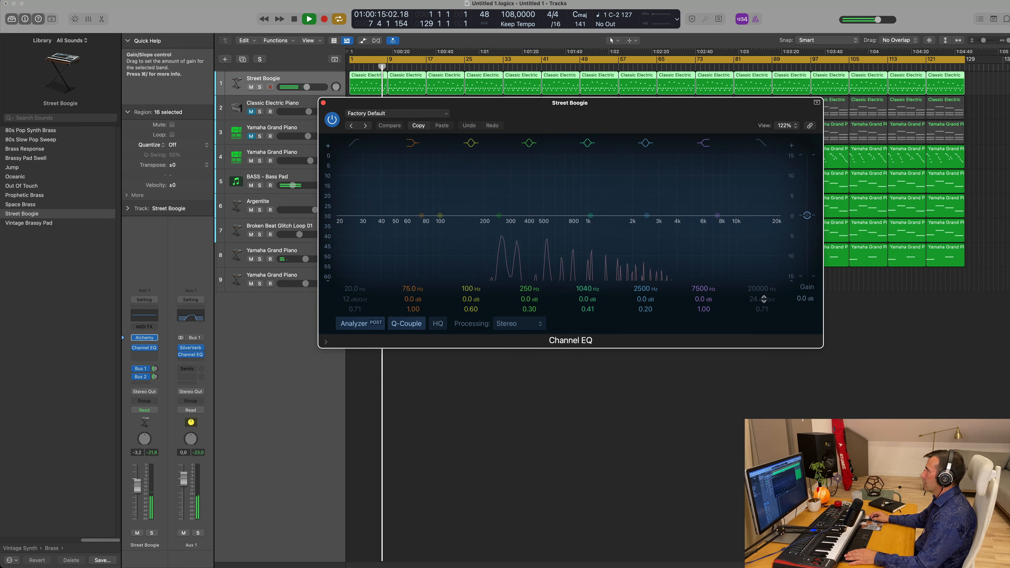
left_click(762, 143)
mouse_move(769, 315)
left_mouse_down()
mouse_move(764, 294)
mouse_move(761, 324)
left_mouse_up()
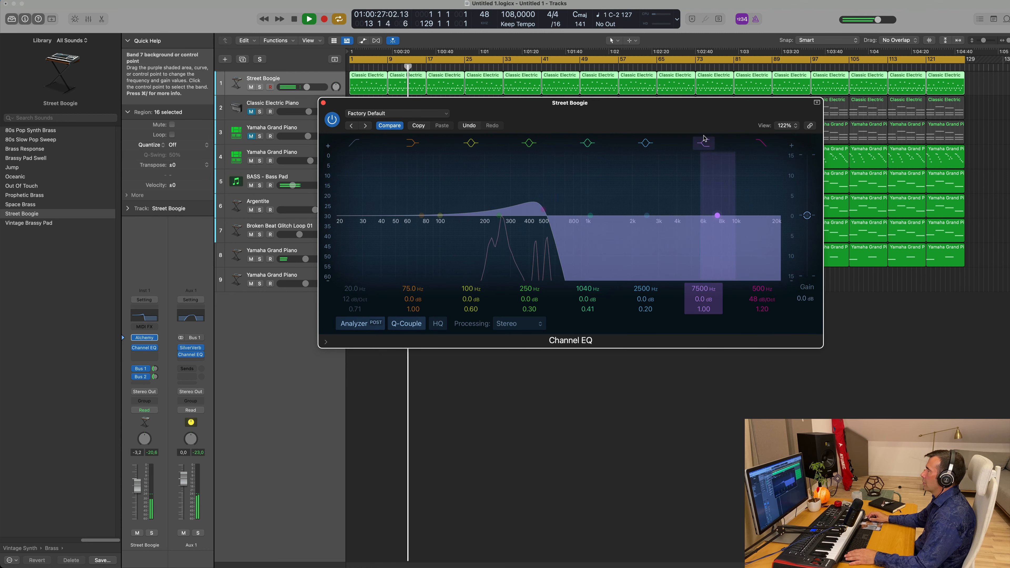
left_click_drag(670, 116, 775, 339)
key("space")
key("space")
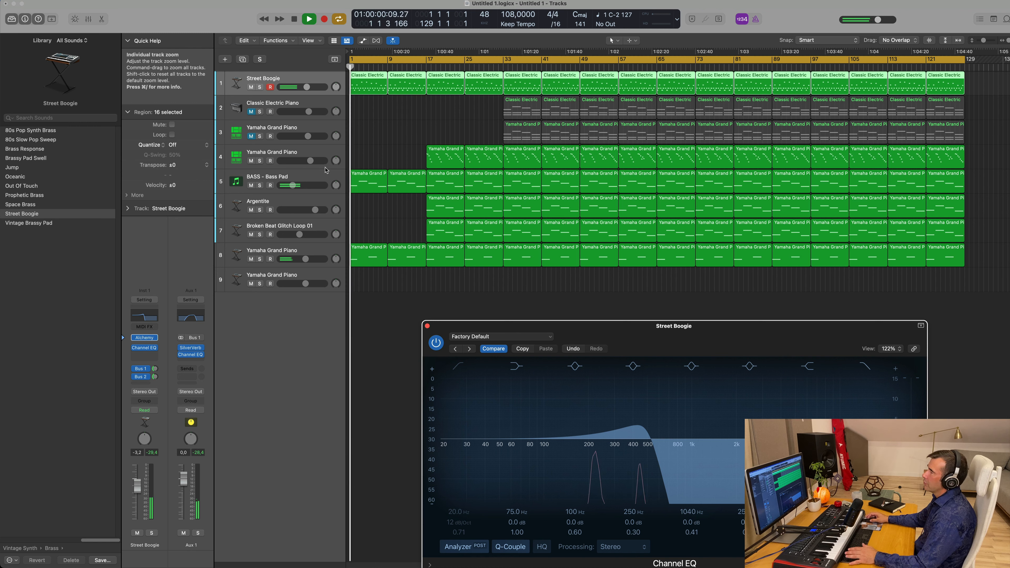
Select the BASS - Bass Pad track and set its automation mode to Touch
left_click(319, 171)
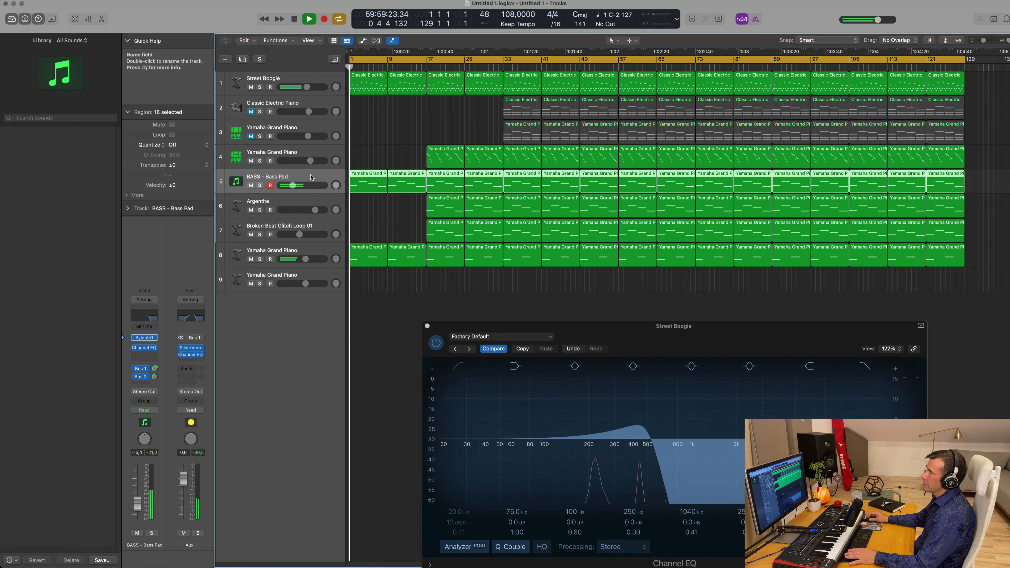
left_click(143, 410)
left_click(147, 420)
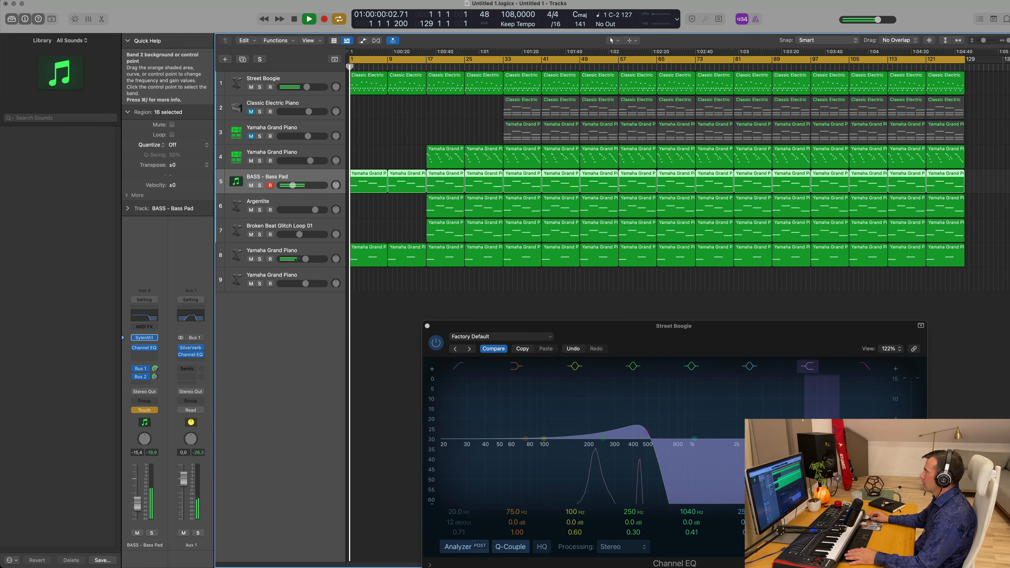
Raise Street Boogie's high-cut frequency to just below 1 kHz, stop playback and close its Channel EQ
left_click_drag(648, 433, 685, 432)
key("space")
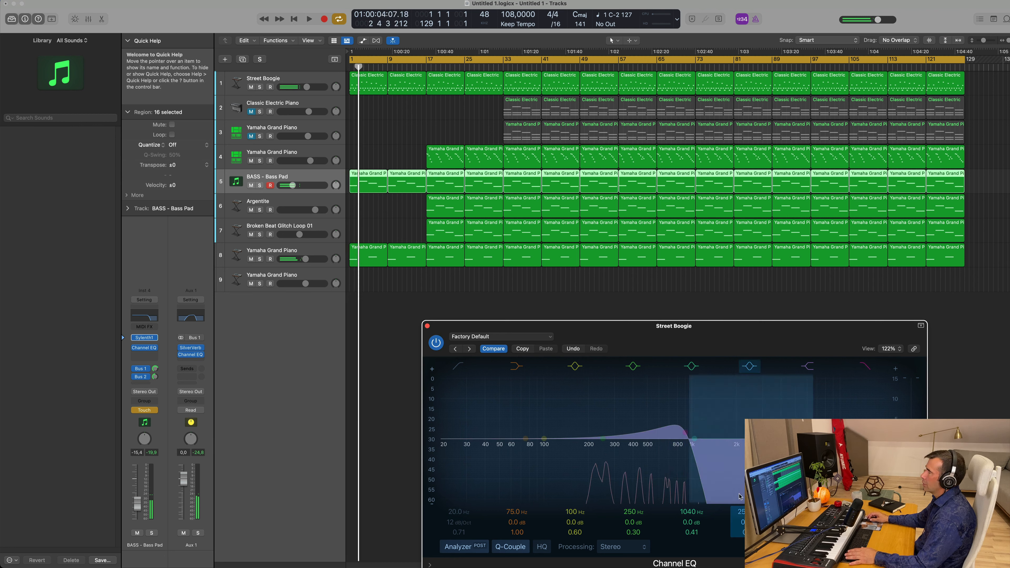
left_click(427, 326)
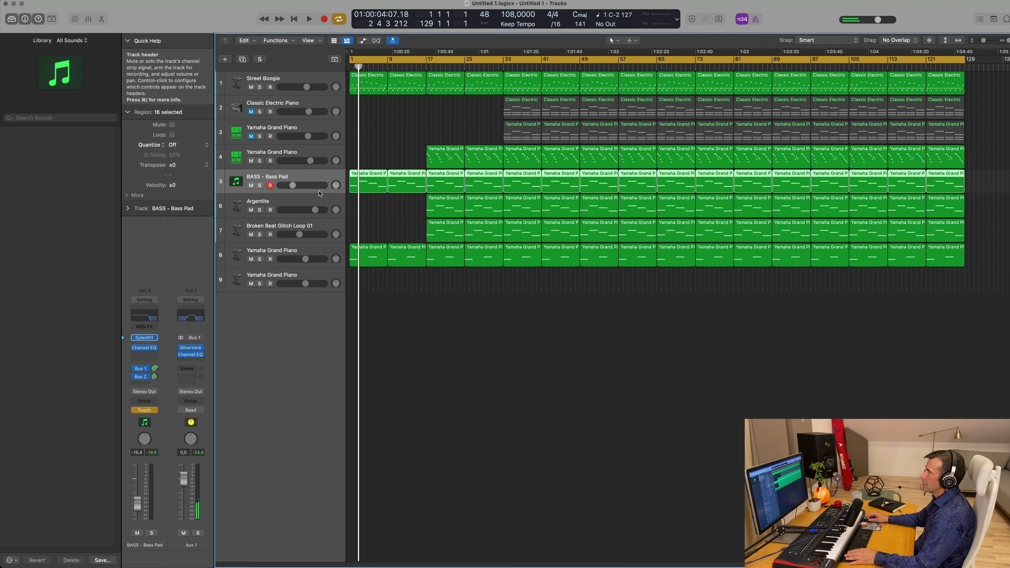
Enlarge the BASS - Bass Pad track row, show track automation and look over its automation parameter choices
left_click_drag(318, 193, 317, 229)
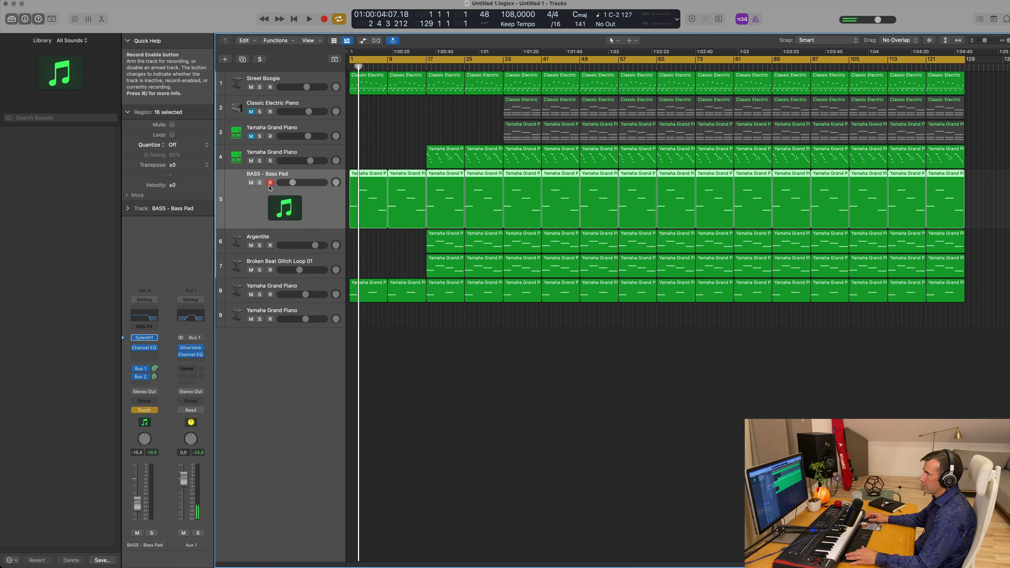
key("a")
left_click(287, 243)
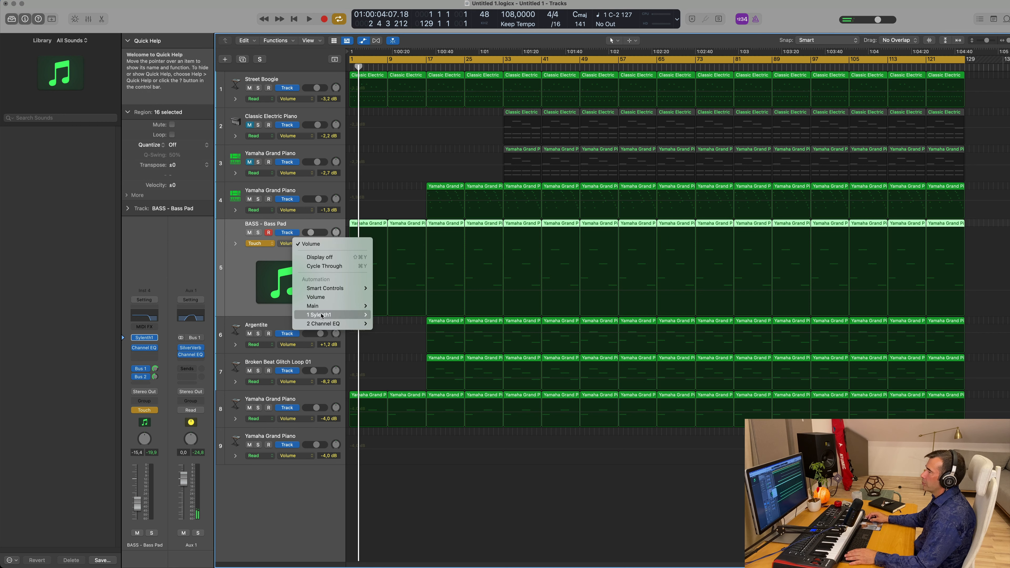
mouse_move(334, 328)
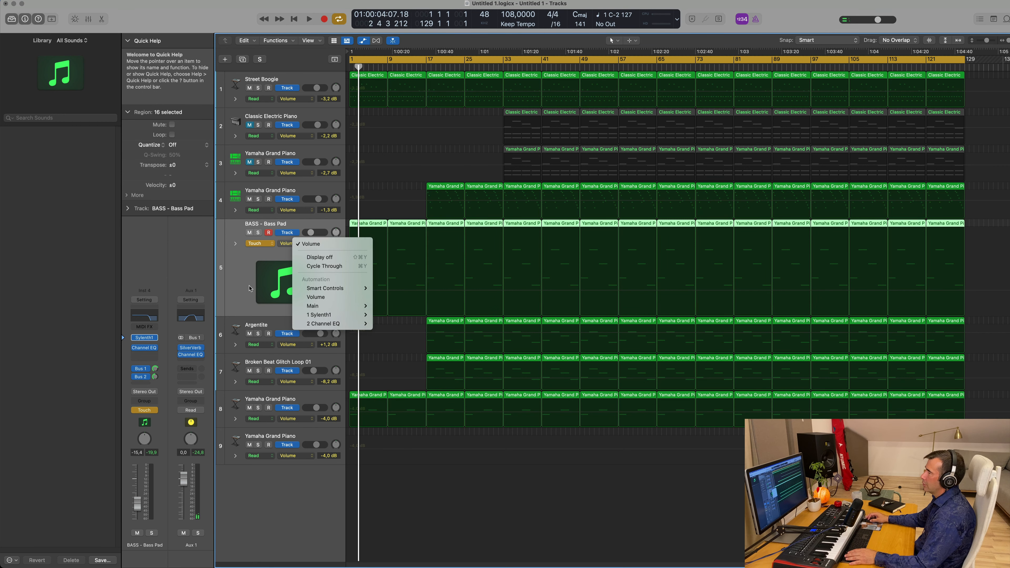
left_click(230, 294)
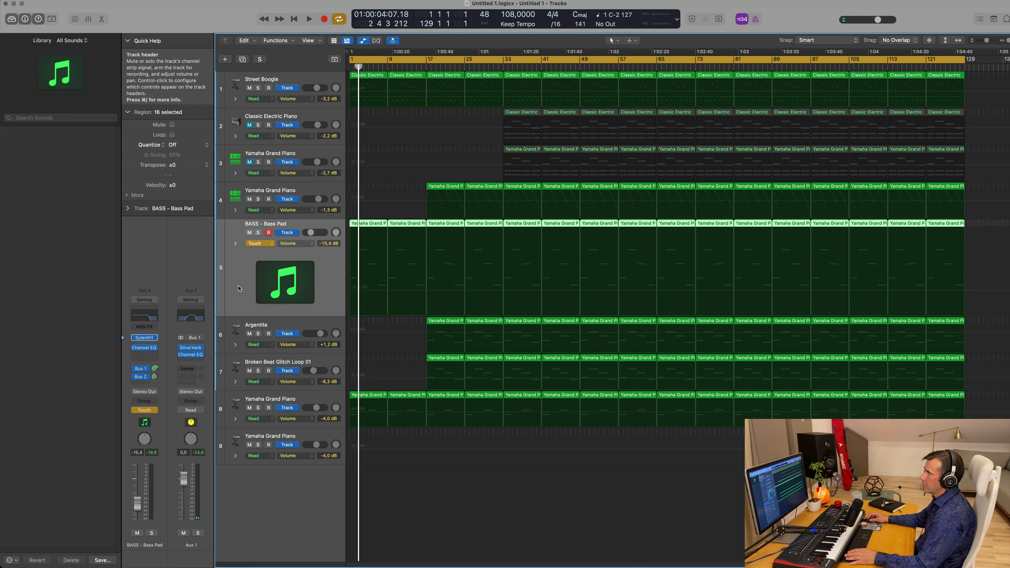
Replay the arrangement, select the Street Boogie track and look over its automation parameter choices
key("space")
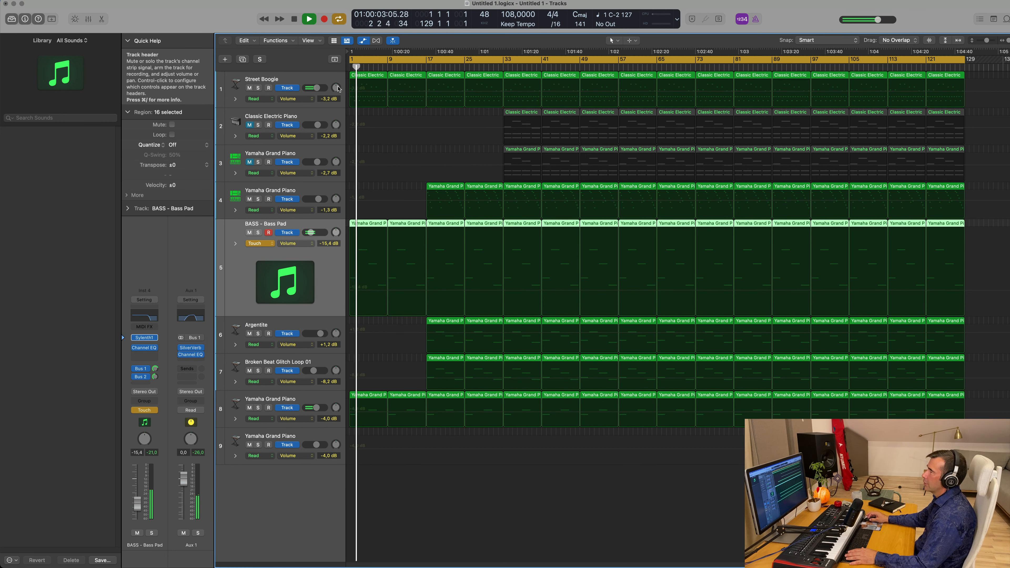
left_click(316, 104)
left_click(306, 99)
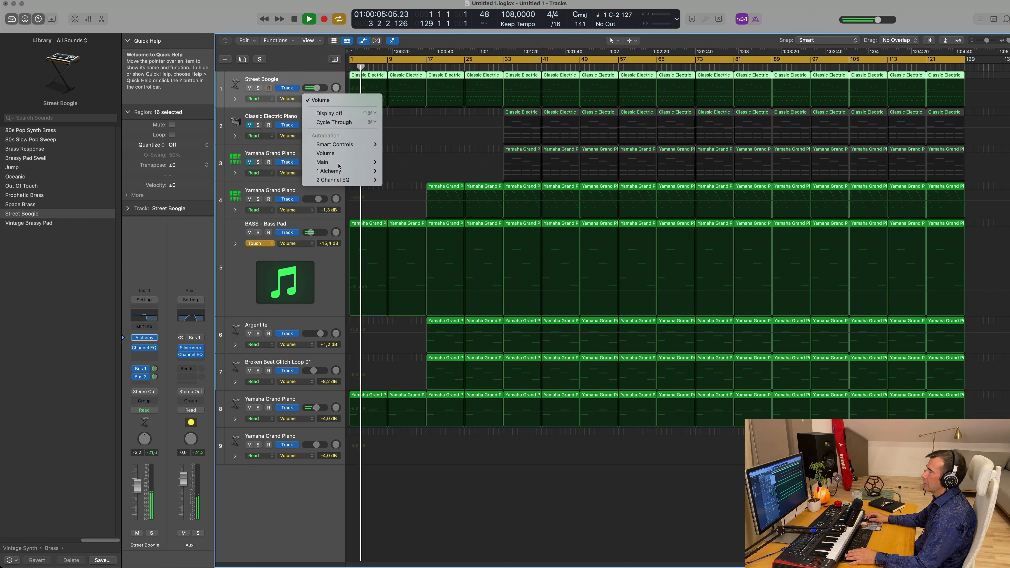
mouse_move(358, 176)
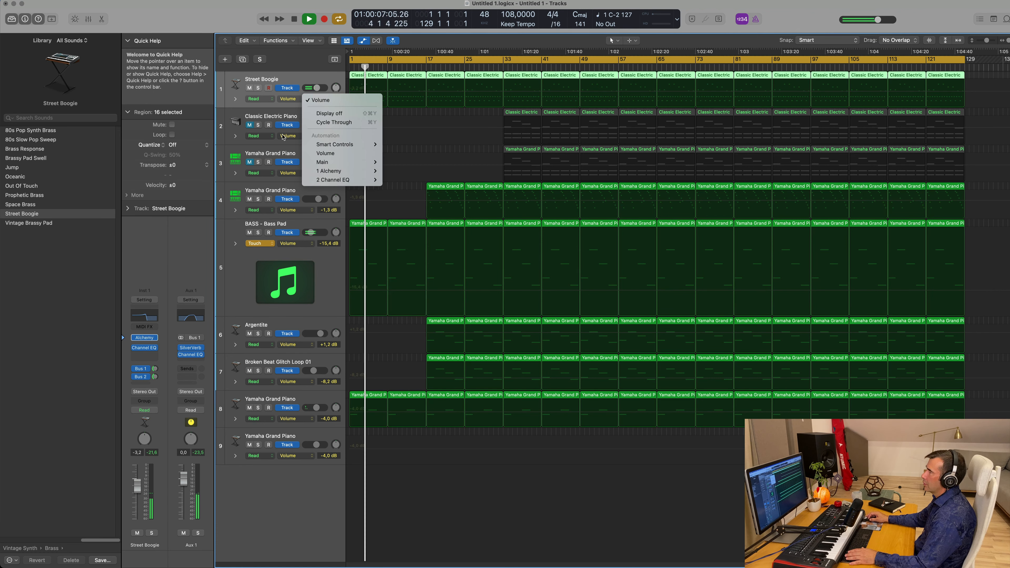
key("Escape")
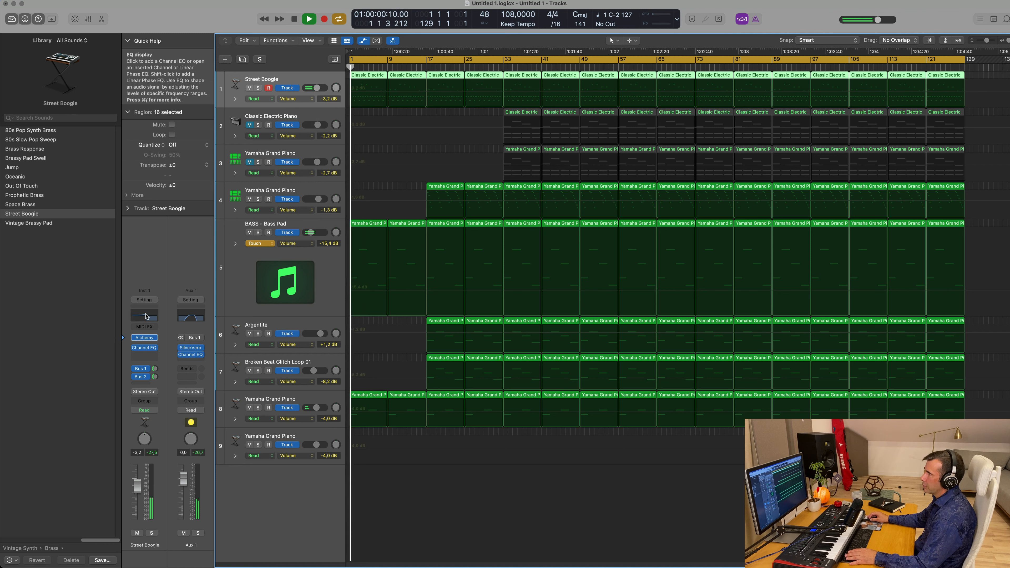
Open Street Boogie's Channel EQ, check its automation parameter choices and move the EQ window so all its controls show
left_click(145, 315)
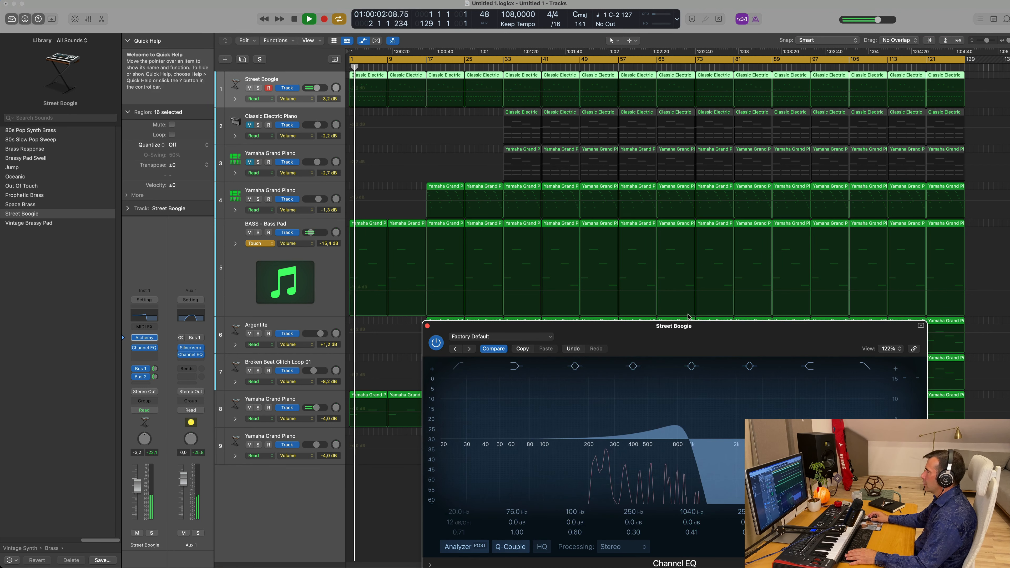
left_click(295, 99)
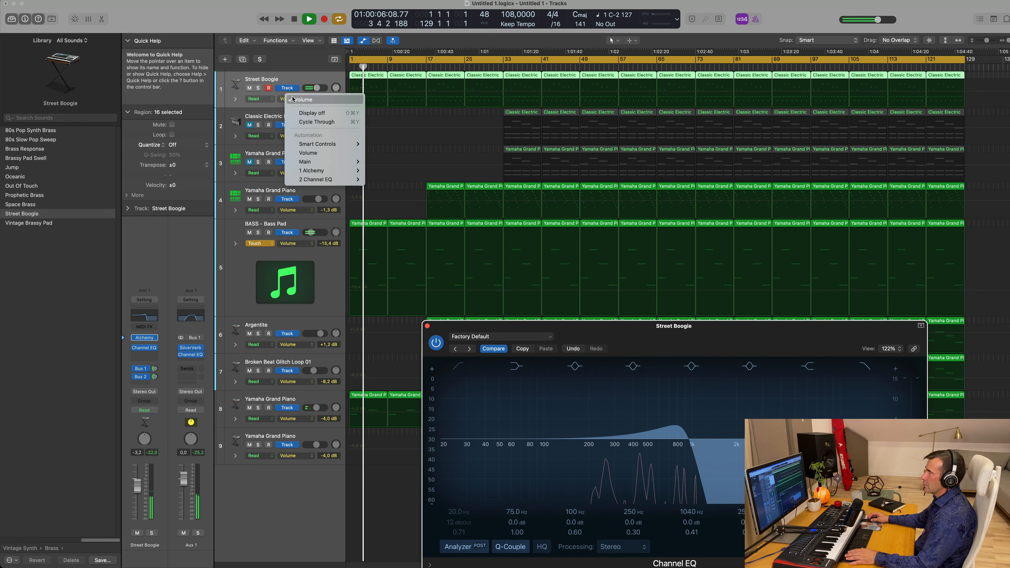
mouse_move(318, 170)
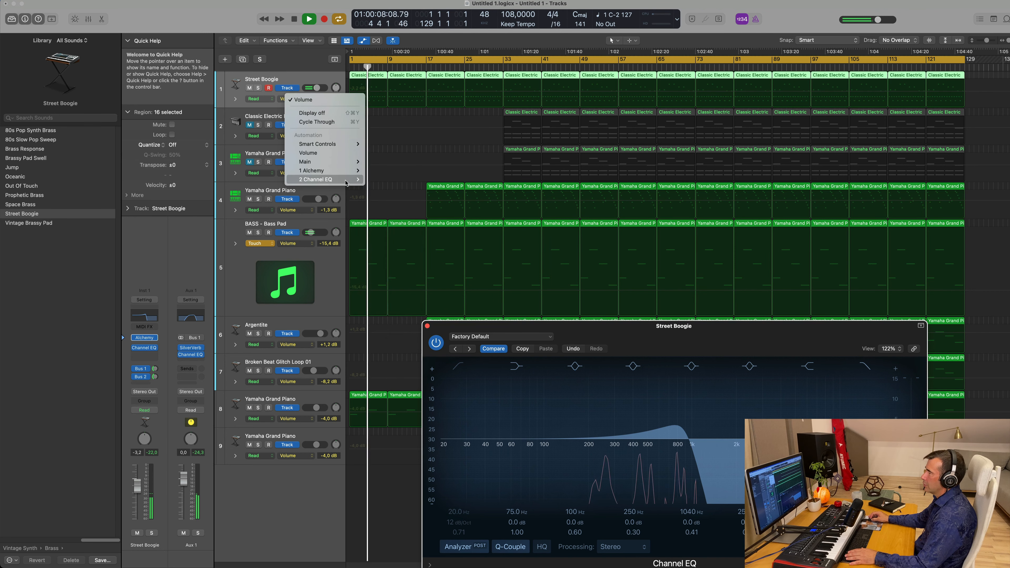
mouse_move(346, 181)
left_click_drag(663, 325, 653, 162)
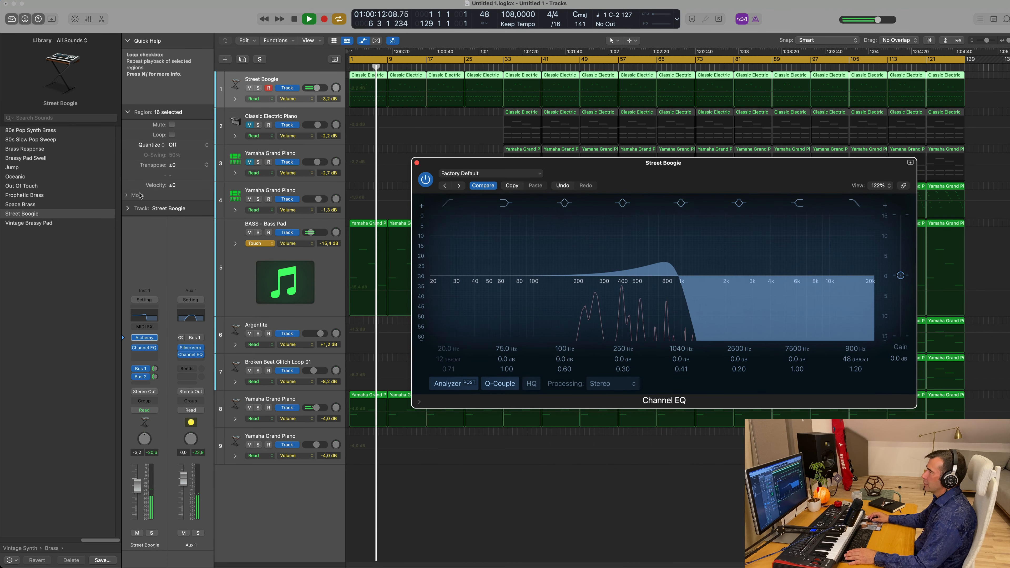
Set Street Boogie's automation mode to Touch, record a brief high-cut frequency move in its Channel EQ and close the EQ
key("Return")
left_click(147, 410)
left_click(692, 393)
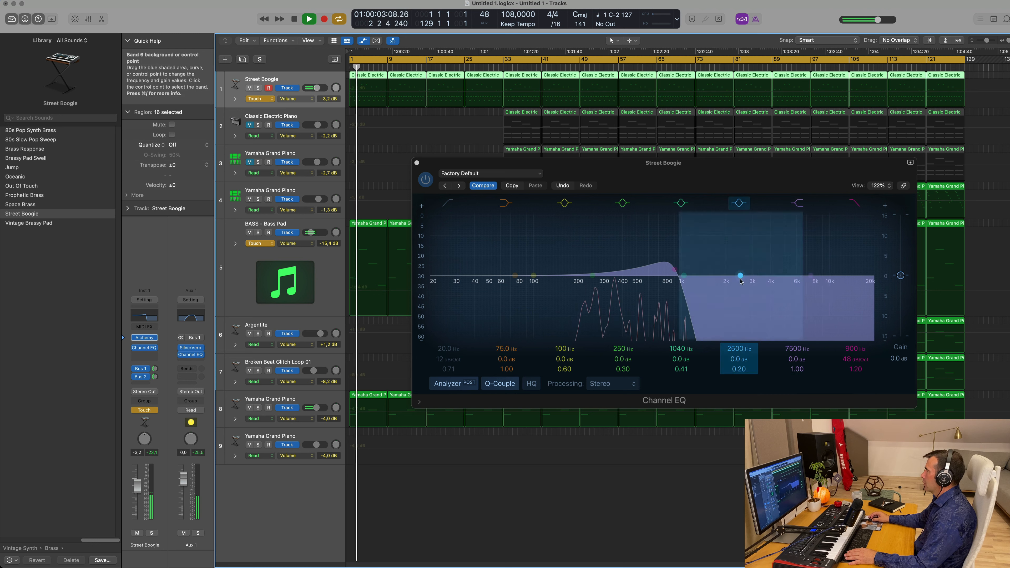
left_click_drag(855, 349, 855, 373)
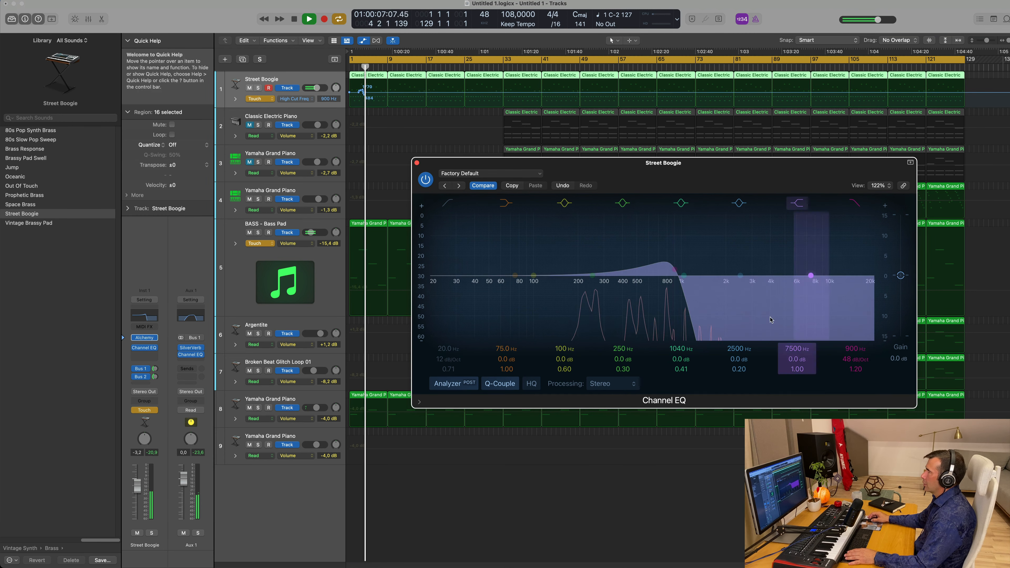
key("Return")
left_click(416, 163)
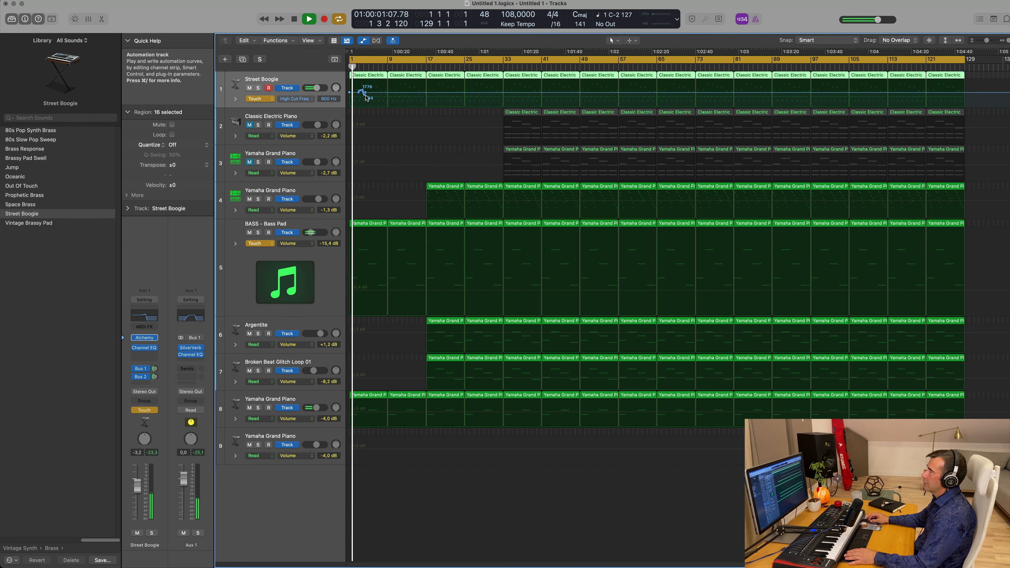
Shape Street Boogie's high-cut automation into a ramp from about 268 Hz at bar 1 to 458 Hz at bar 9, and set Read mode
left_click_drag(365, 93, 387, 95)
key("Return")
key("Return")
left_click(259, 99)
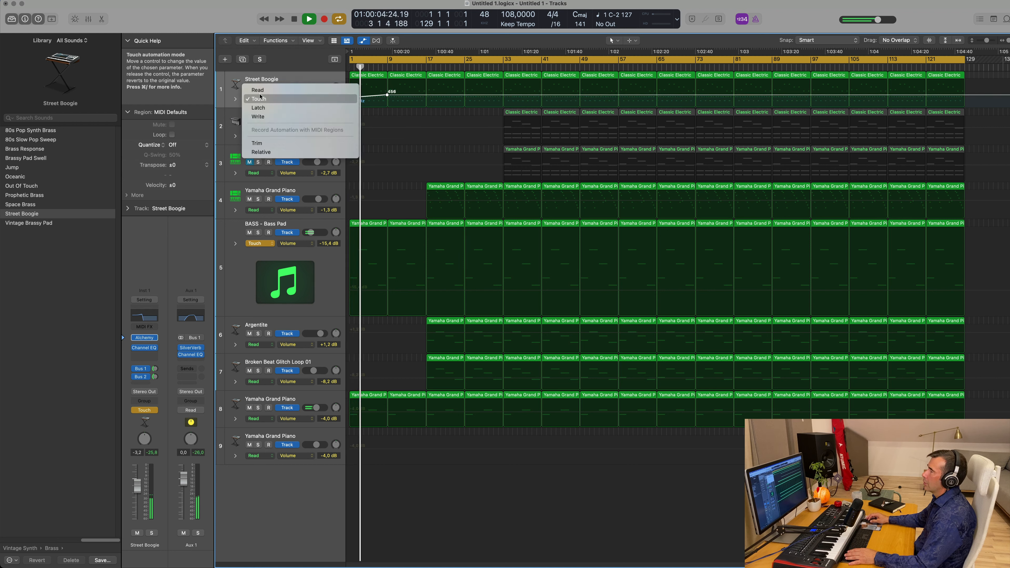
left_click(257, 90)
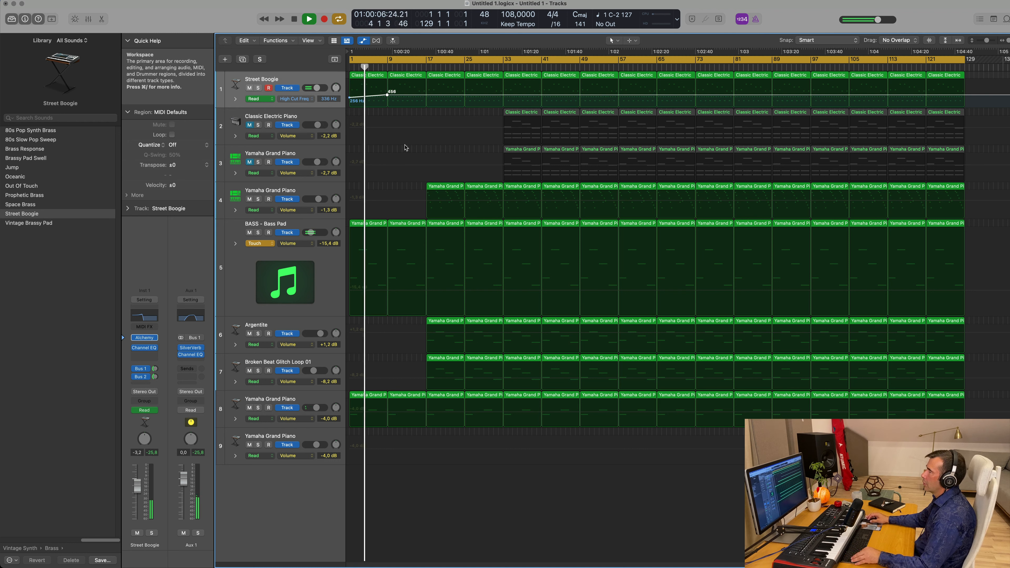
Copy the Classic Electric Piano region from bar 33 to bar 9 and open the copy in the Piano Roll
left_click(526, 152)
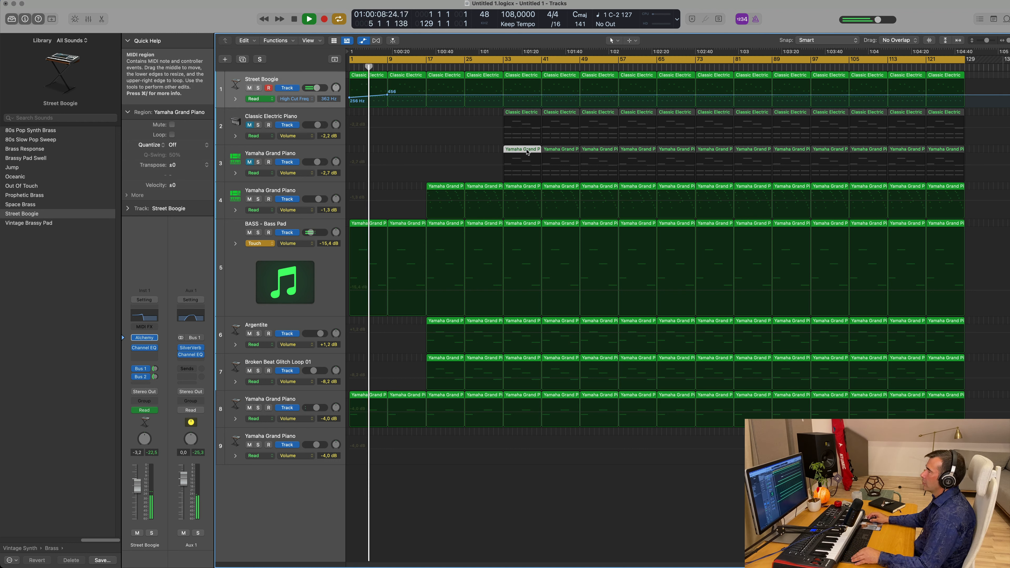
left_click(529, 115)
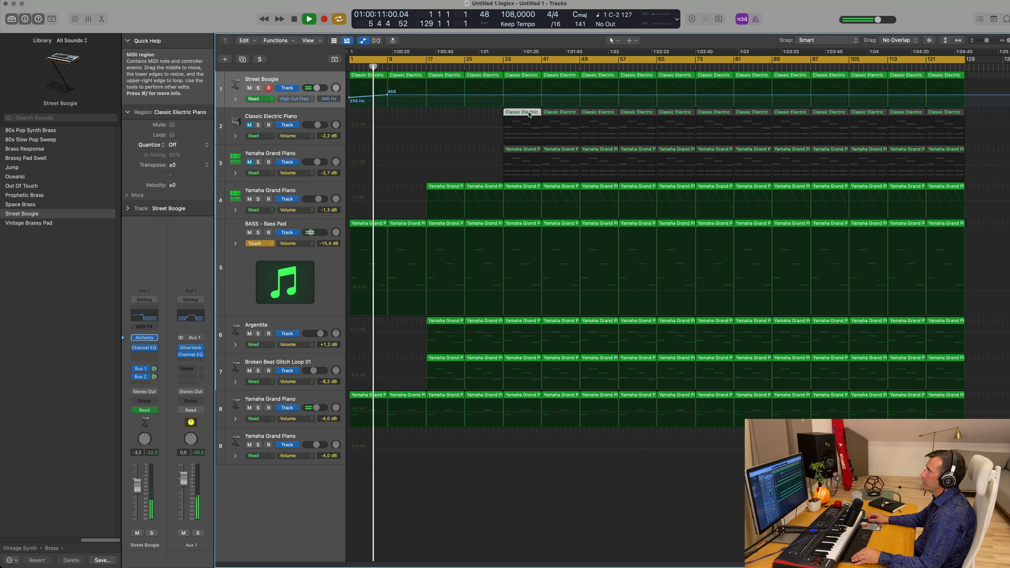
left_click_drag(529, 115, 412, 112)
double_click(412, 111)
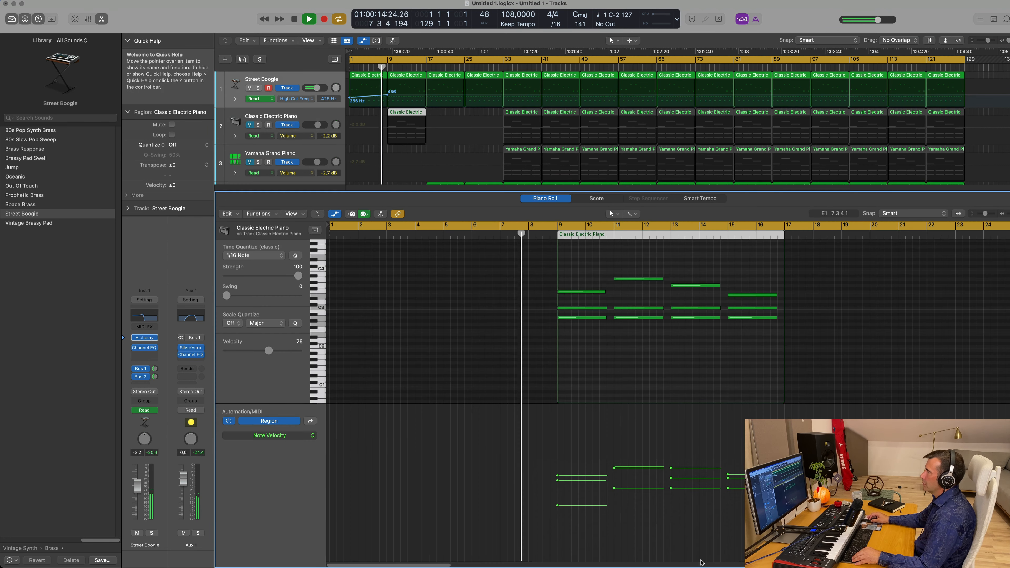
Delete every chord except the first in the bar 9 Classic Electric Piano region, shorten that chord and replay from the start
left_click_drag(643, 270, 775, 345)
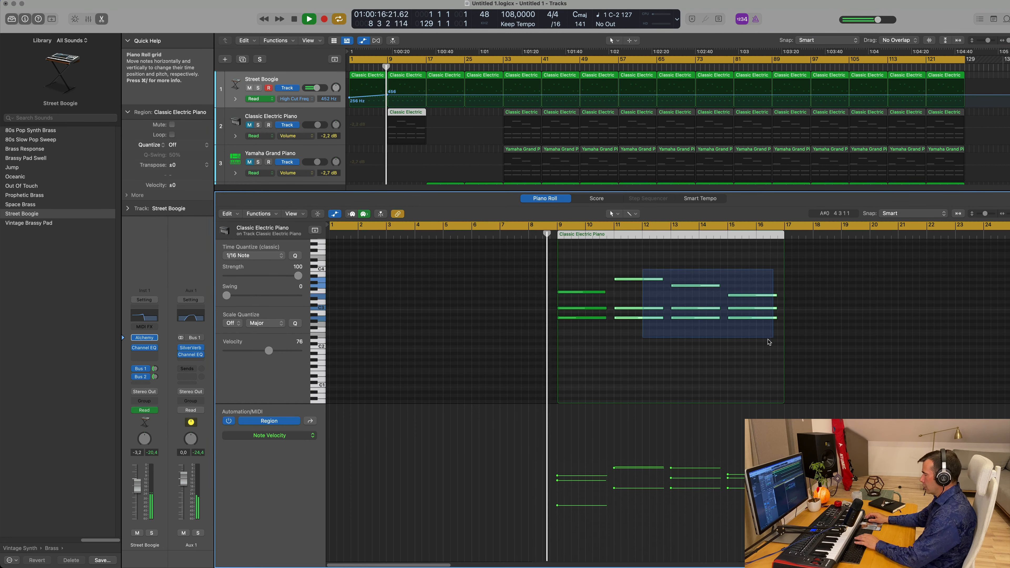
key("Delete")
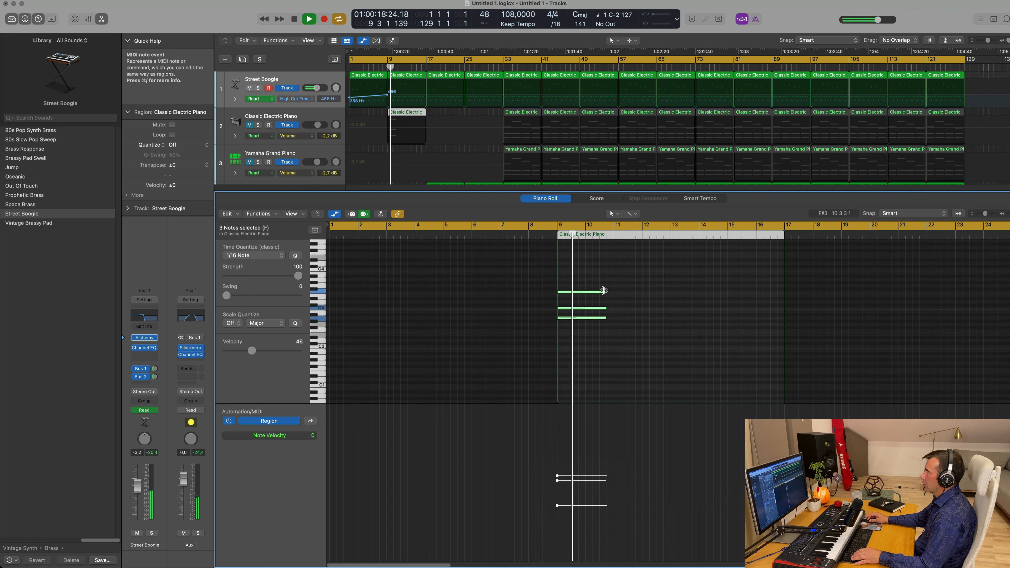
left_click_drag(598, 289, 583, 290)
key("space")
key("space")
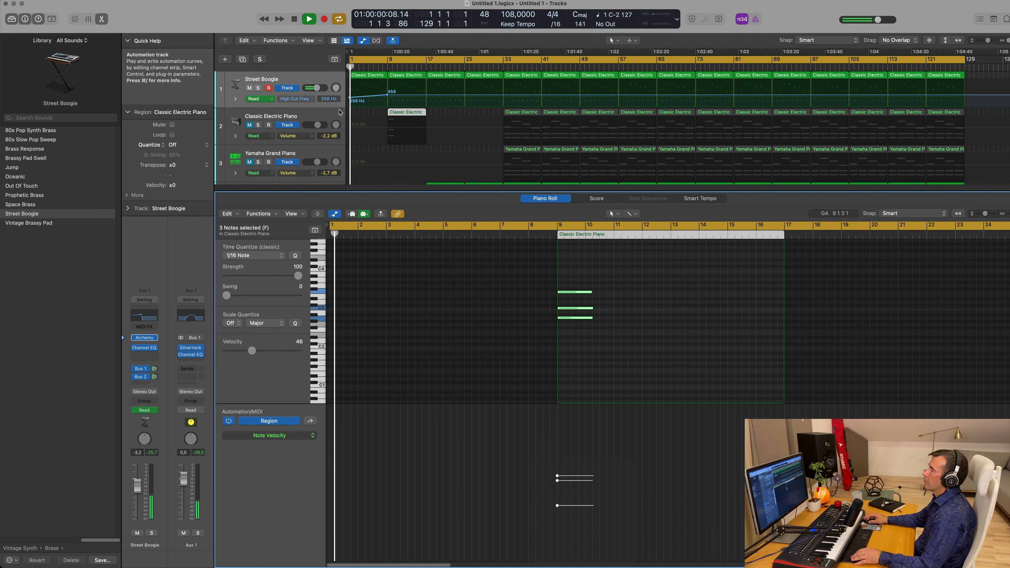
Unmute the Classic Electric Piano track and close the Piano Roll
left_click(248, 125)
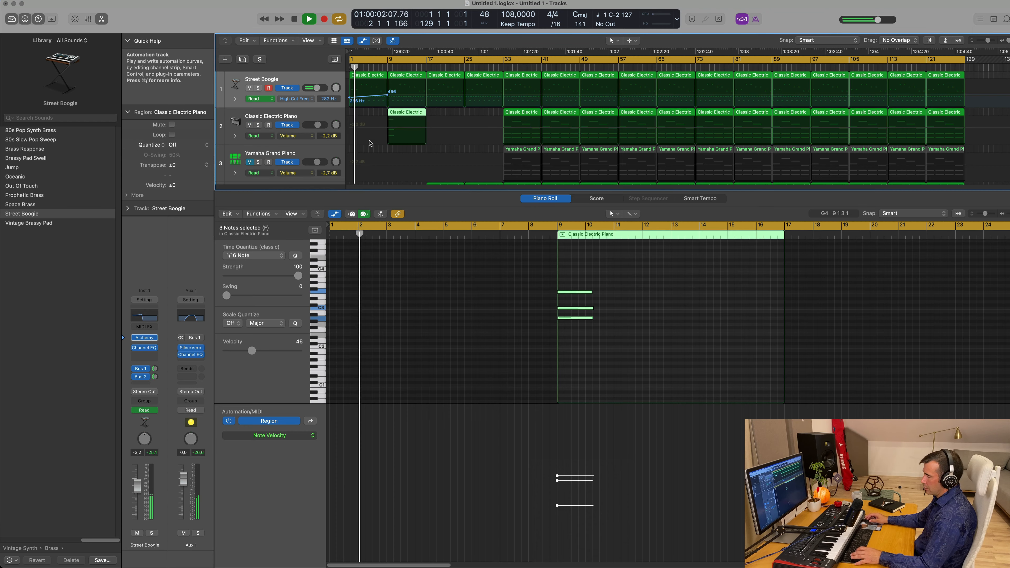
key("x")
key("x")
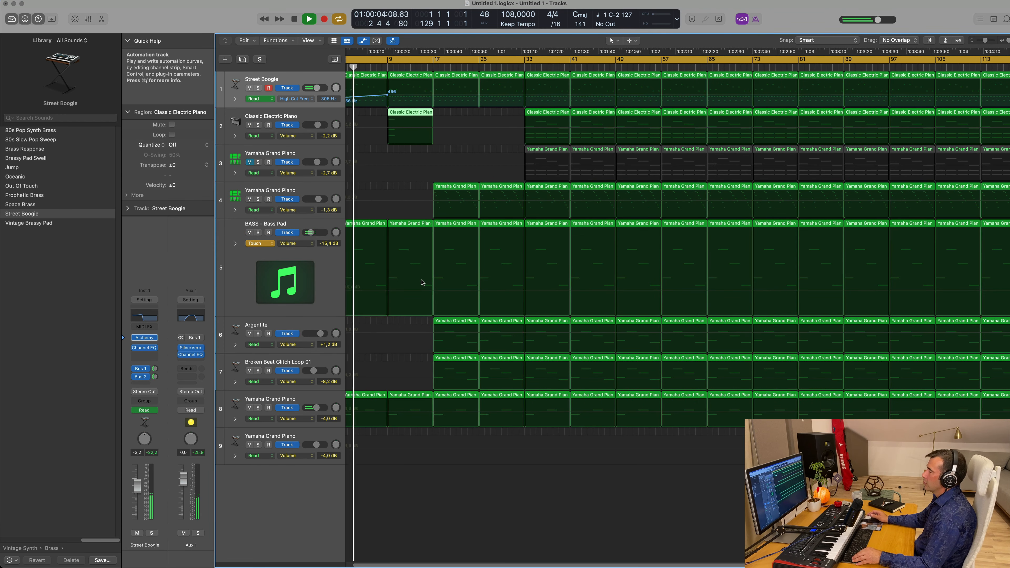
Set the BASS - Bass Pad track to Read, select it, open its Sylenth1 instrument and replay from the start
left_click(259, 243)
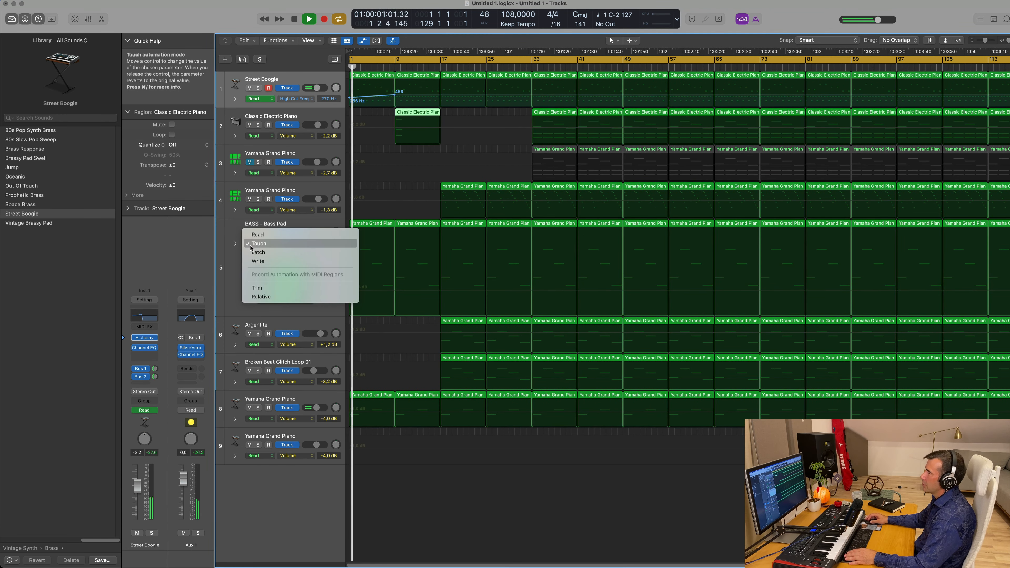
left_click(237, 280)
left_click(238, 279)
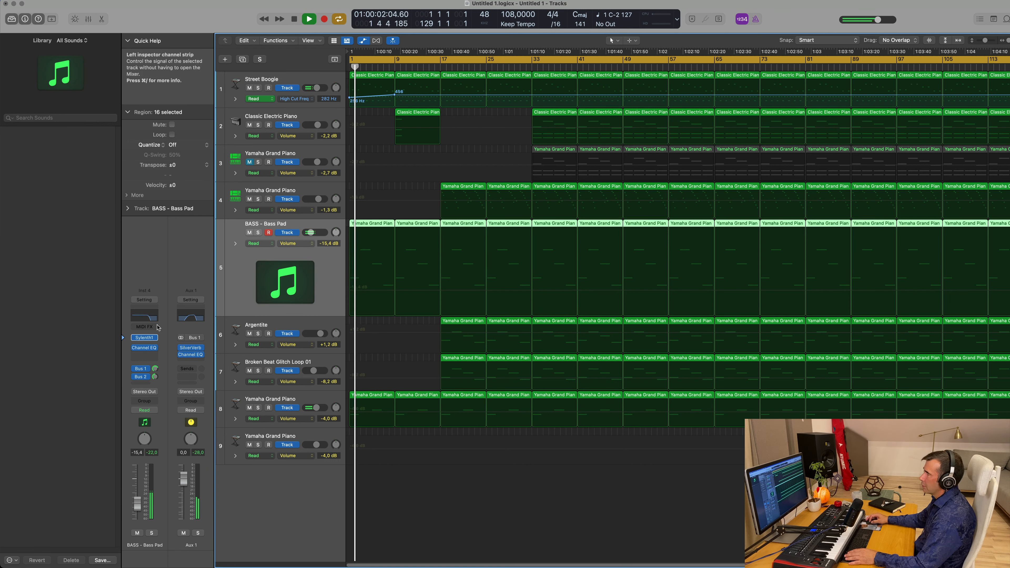
left_click(147, 339)
key("space")
key("space")
left_click_drag(442, 182, 628, 187)
key("space")
key("space")
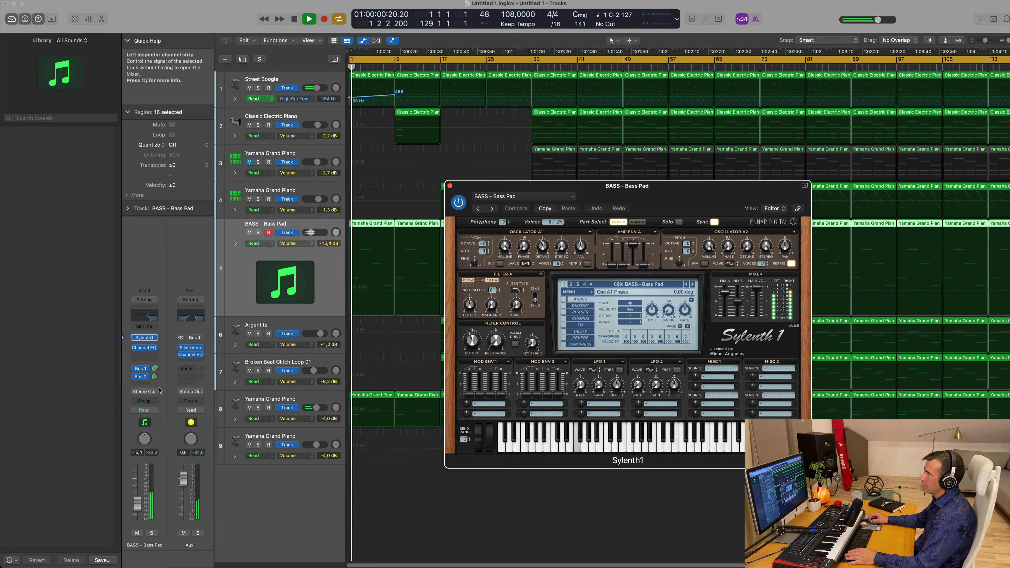
Set BASS - Bass Pad's automation mode to Touch, record a brief filter control cutoff move in Sylenth1 and close the instrument
left_click(144, 410)
left_click(153, 420)
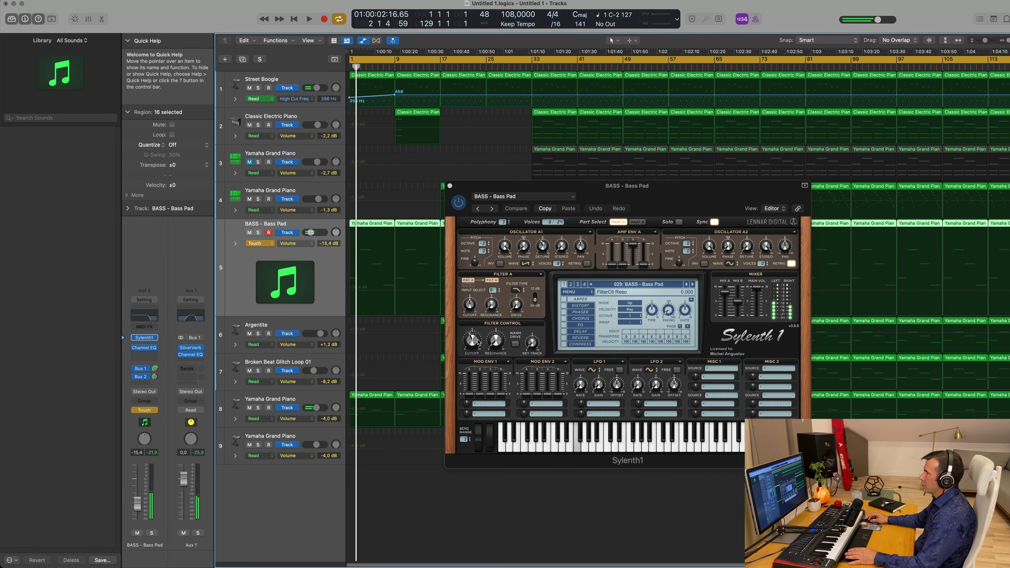
left_click(478, 347)
left_click_drag(479, 258, 479, 254)
left_click(450, 186)
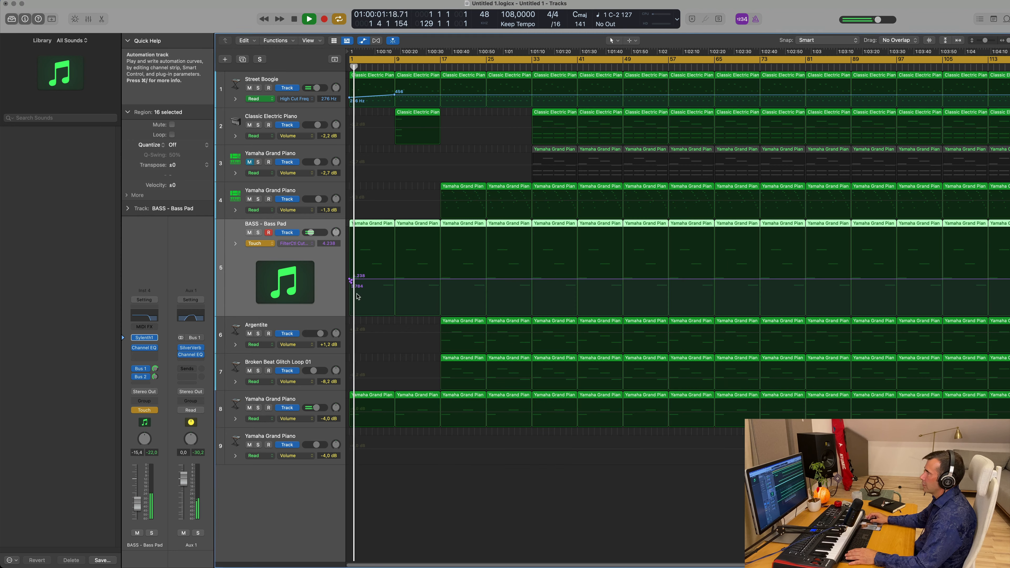
Shape BASS - Bass Pad's filter cutoff automation into a ramp from 2.131 at bar 1 to 4.238 at bar 17, and set Read mode
key("space")
key("space")
left_click(345, 278)
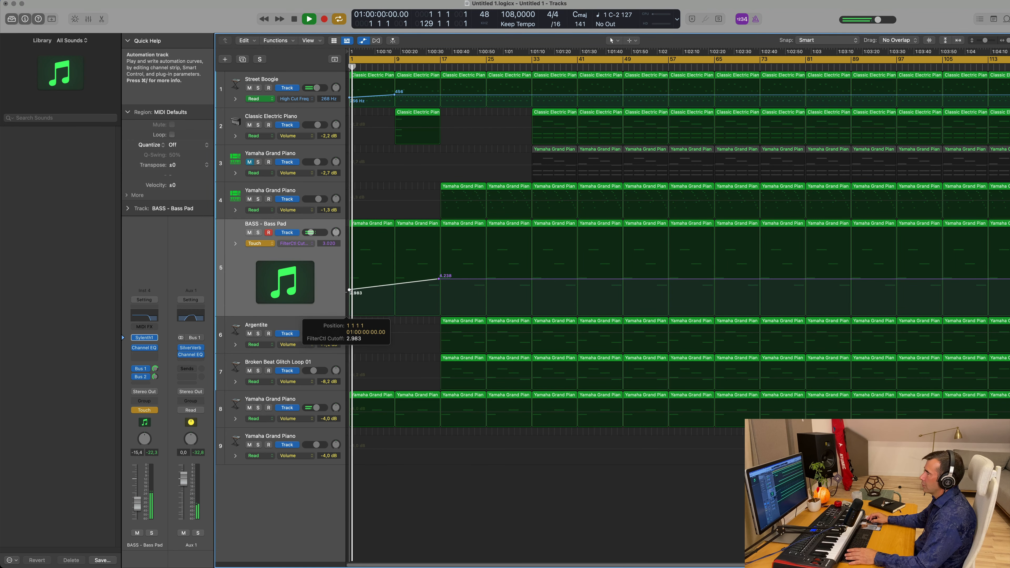
left_click(260, 243)
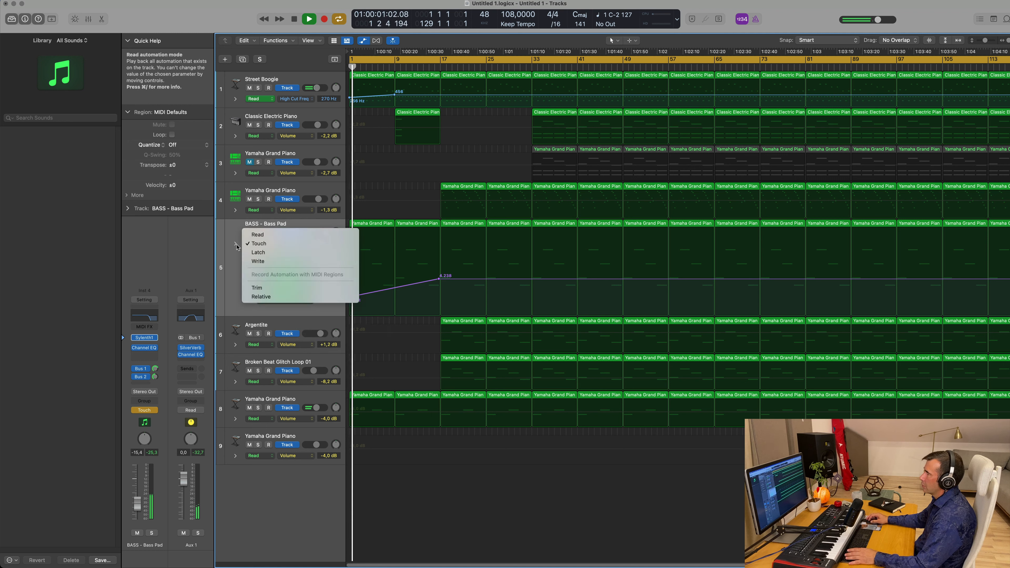
left_click(256, 239)
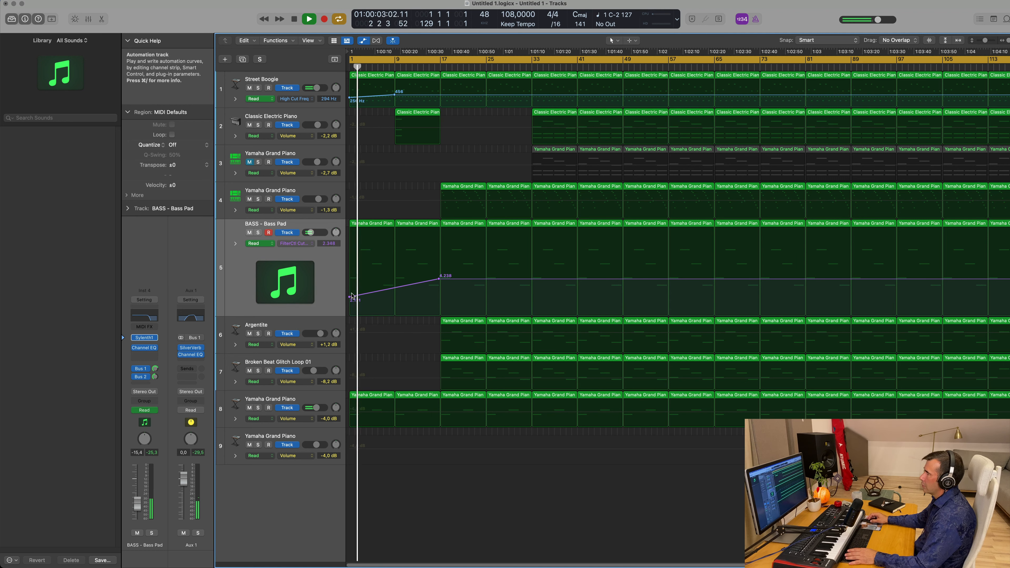
Open track 8's first Yamaha Grand Piano region in the Piano Roll, check its notes and close the editor
left_click(380, 395)
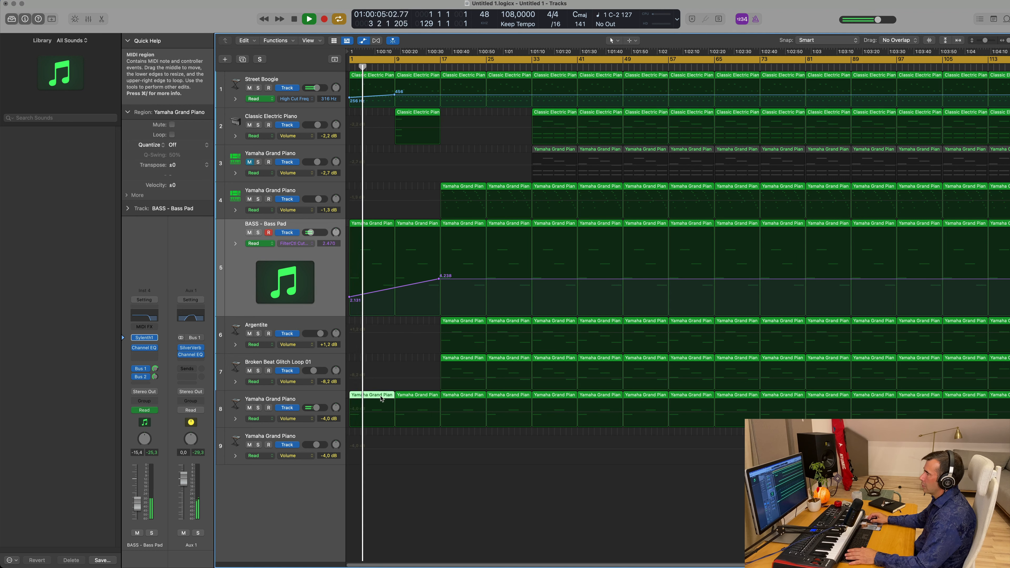
double_click(382, 396)
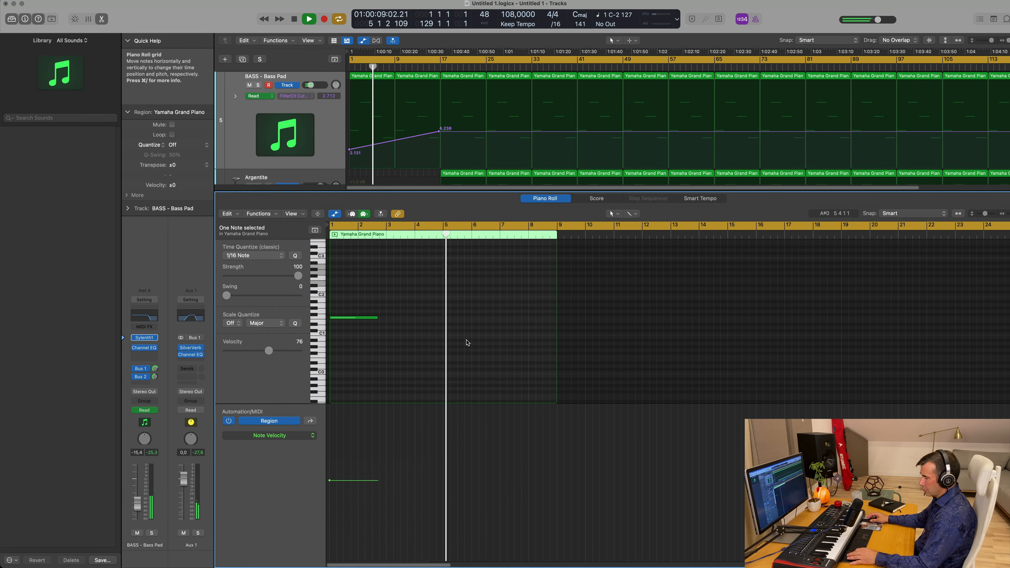
key("x")
key("x")
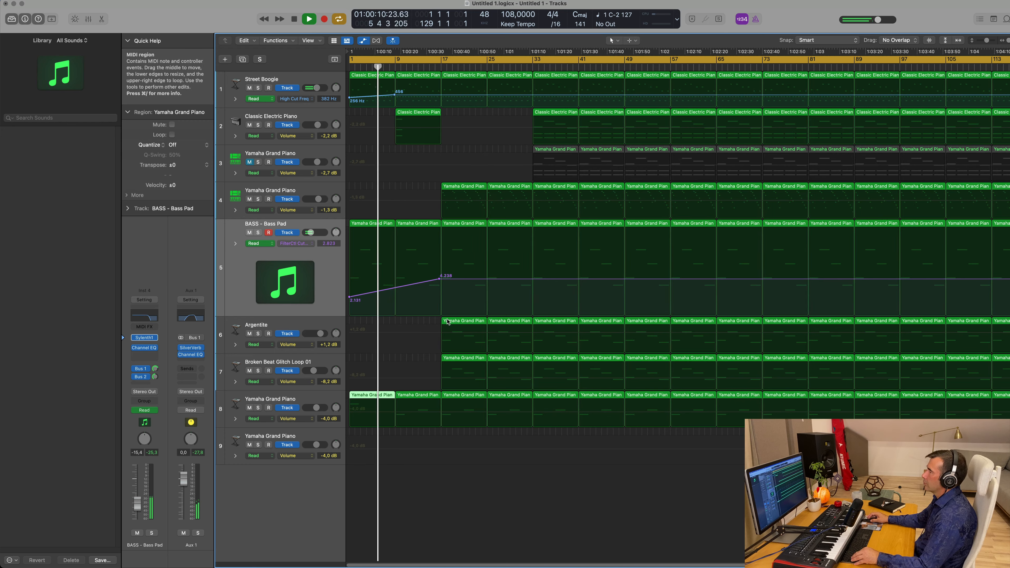
Add a high-cut frequency automation point on Street Boogie at bar 17
scroll(422, 242, "down", 2)
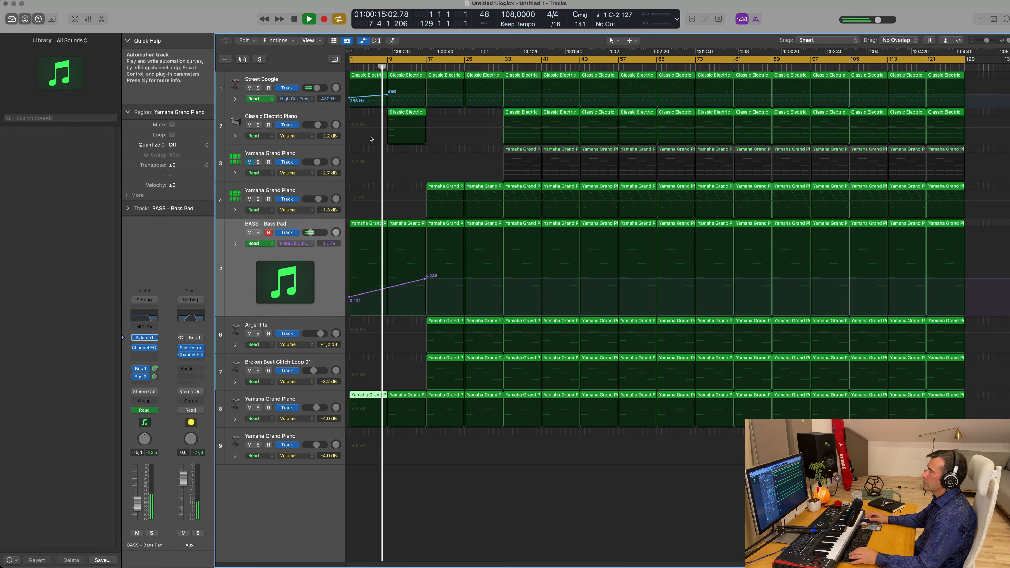
scroll(427, 98, "down", 1)
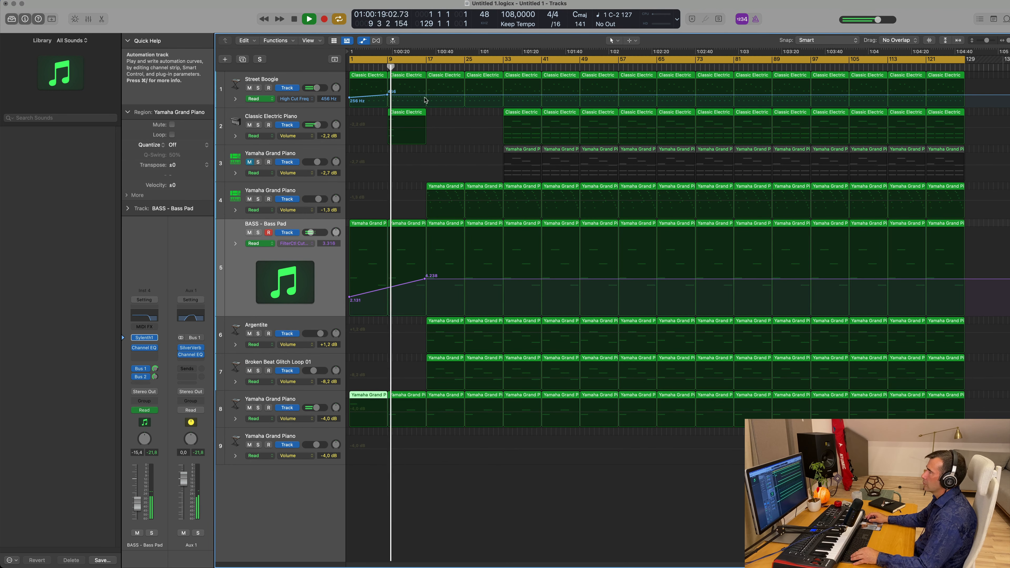
left_click(427, 96)
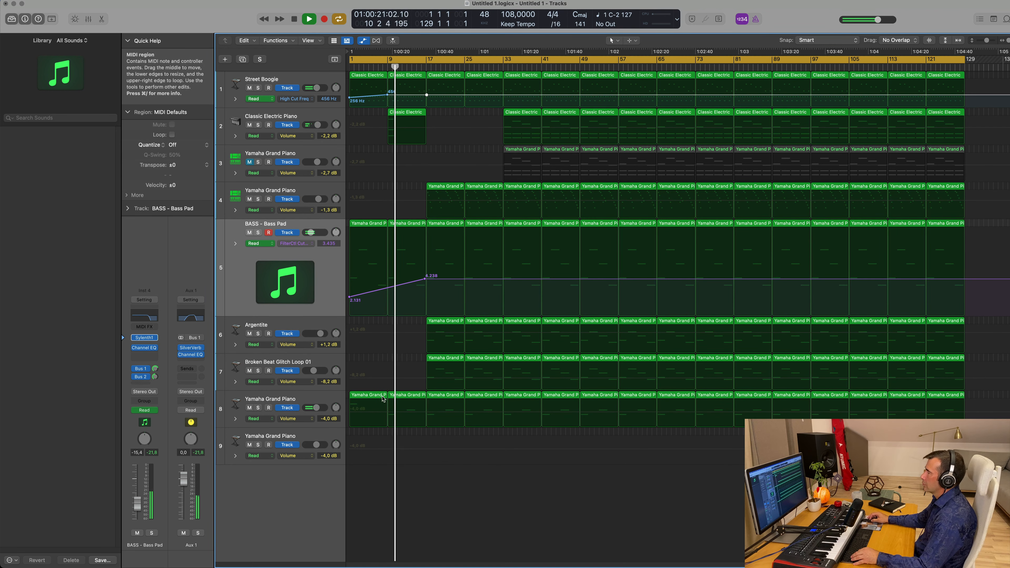
Delete the second note, at bar 13, from track 8's Yamaha Grand Piano region at bar 9 and close the editor
left_click(412, 396)
double_click(412, 397)
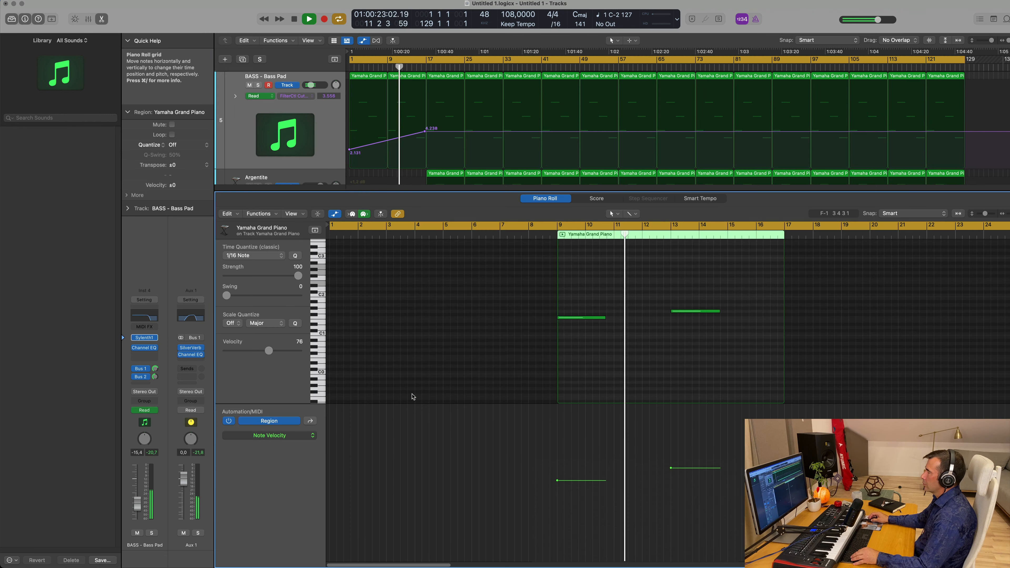
left_click_drag(725, 263, 697, 315)
key("Delete")
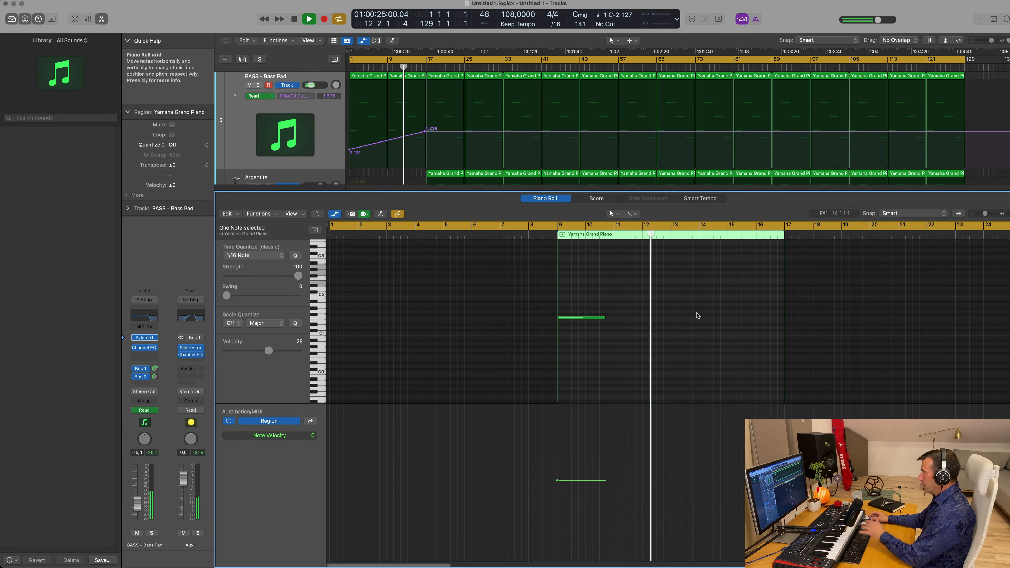
scroll(471, 293, "up", 1)
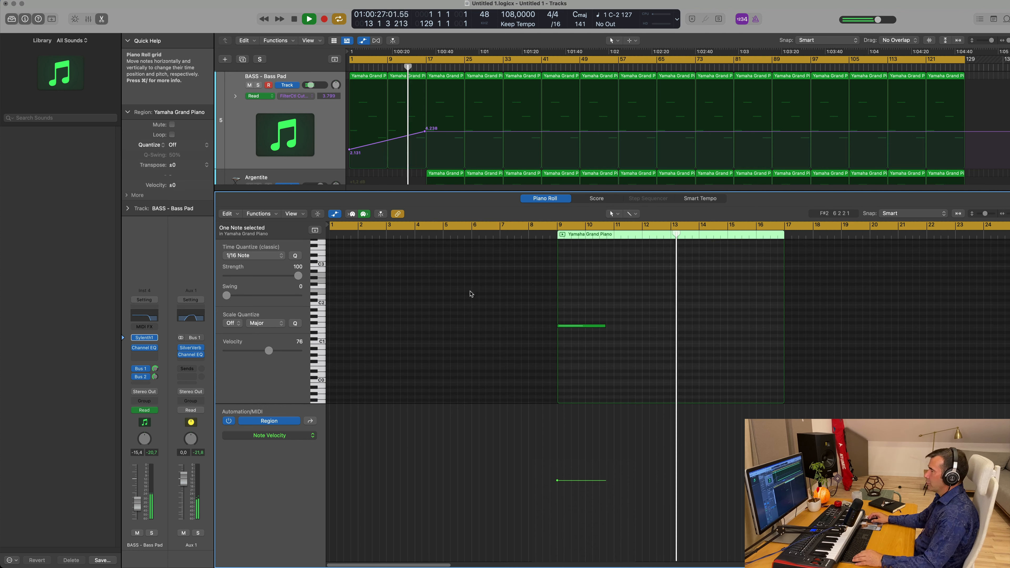
key("x")
key("x")
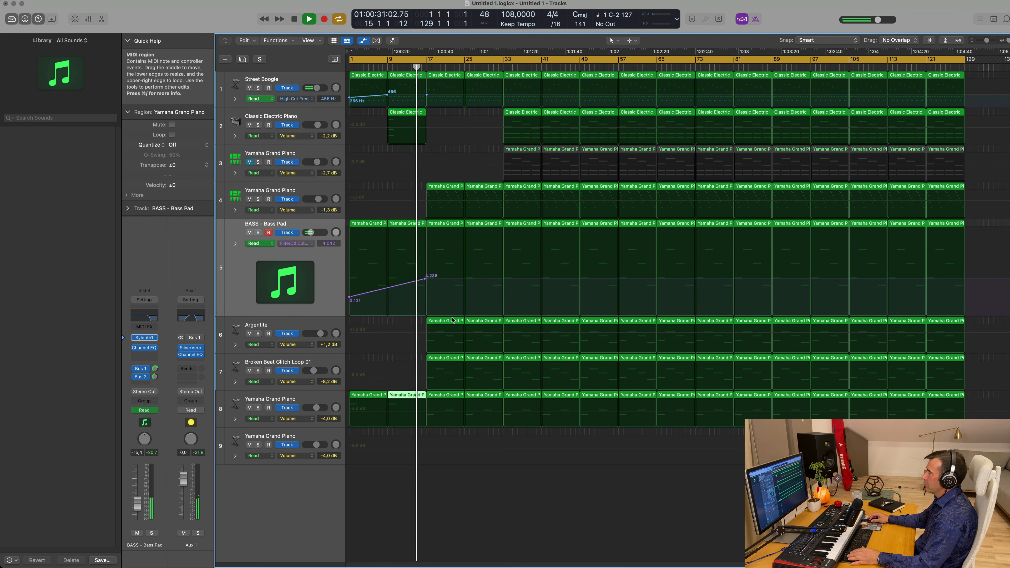
Delete the regions between bars 17 and 33 on the Argentite and Broken Beat Glitch Loop 01 tracks
left_click(453, 347)
key("Delete")
left_click(445, 360)
key("Delete")
left_click(483, 326)
key("Delete")
left_click(485, 362)
key("Delete")
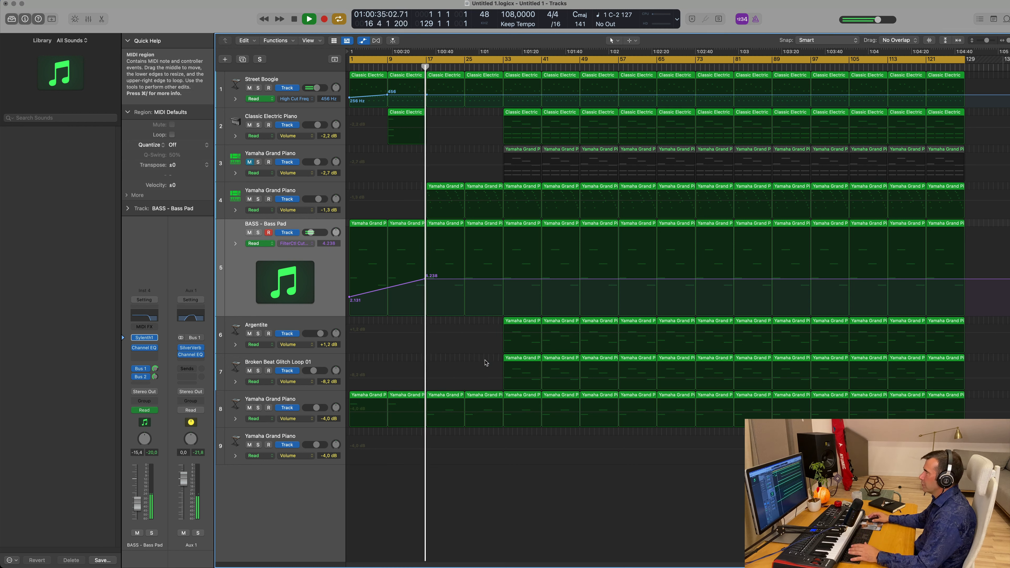
Delete track 4's Yamaha Grand Piano regions at bars 17 and 25, and copy the Classic Electric Piano region from bar 9 to bar 17
left_click(308, 193)
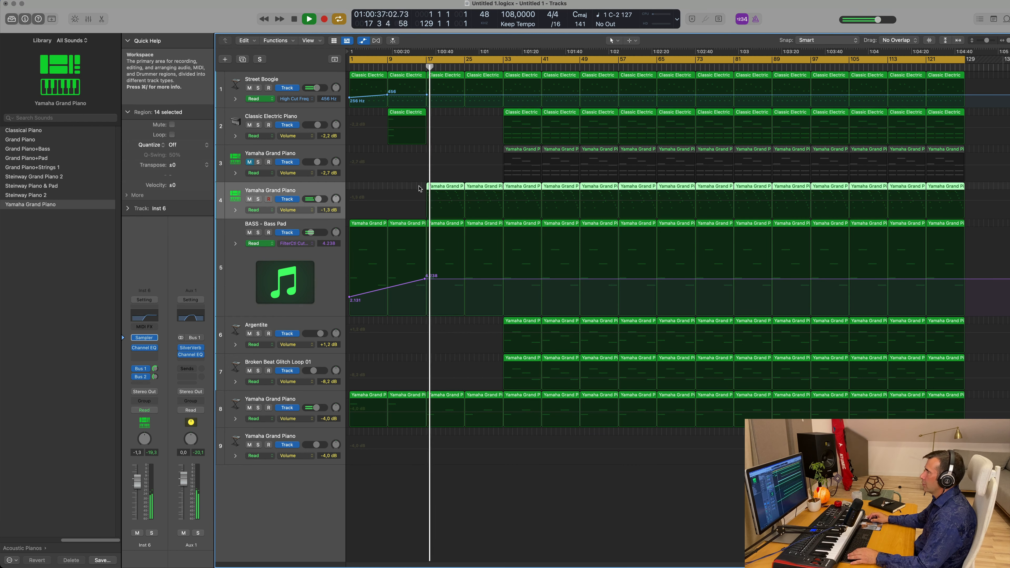
left_click(446, 187)
left_click(478, 190, "shift")
key("Delete")
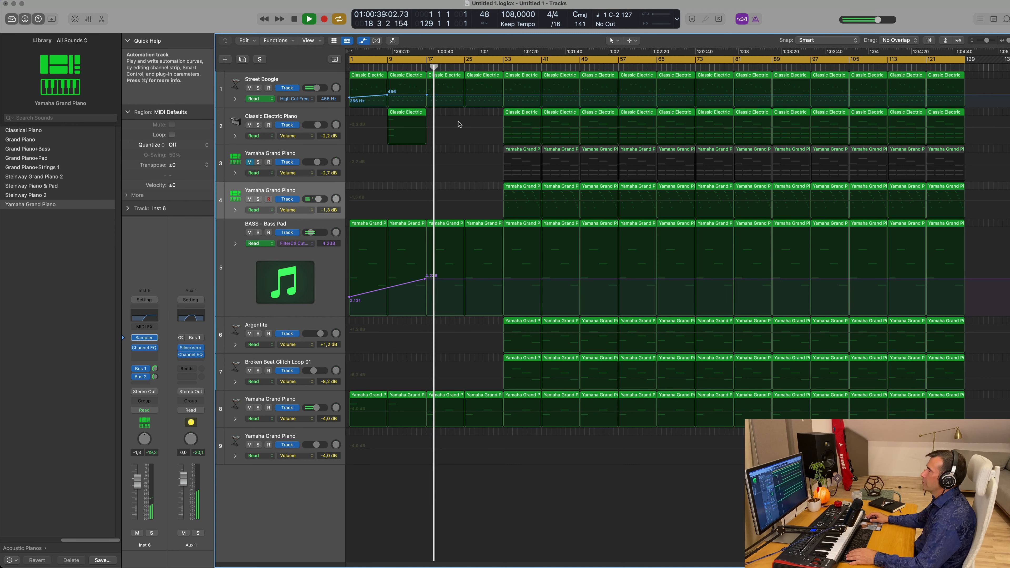
key("Return")
left_click_drag(413, 120, 439, 118)
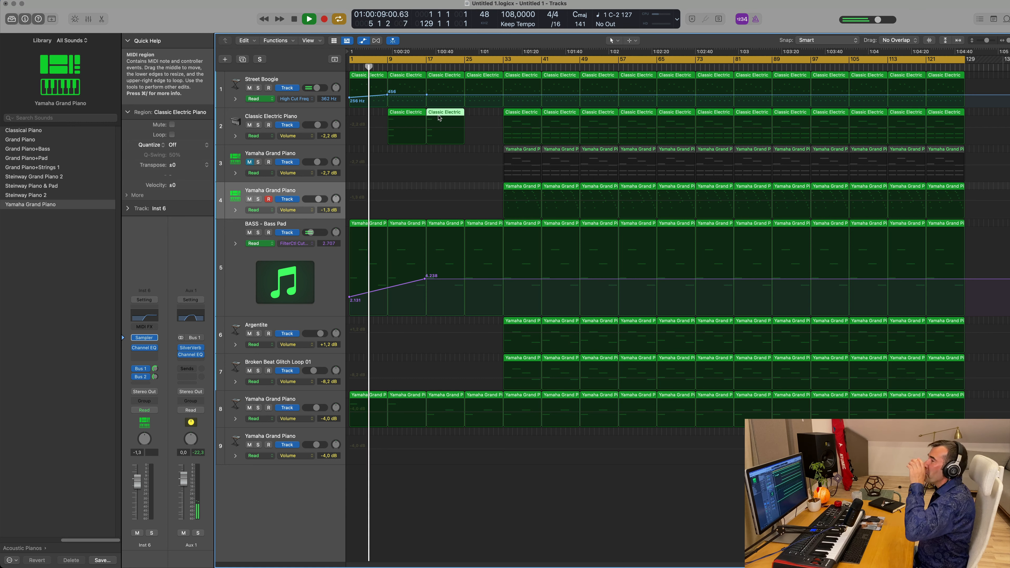
Shape Street Boogie's high-cut automation to drop to 185 Hz at bar 9, rise until bar 17 and drop to 199 Hz there
left_click(391, 96)
left_click_drag(390, 96, 389, 98)
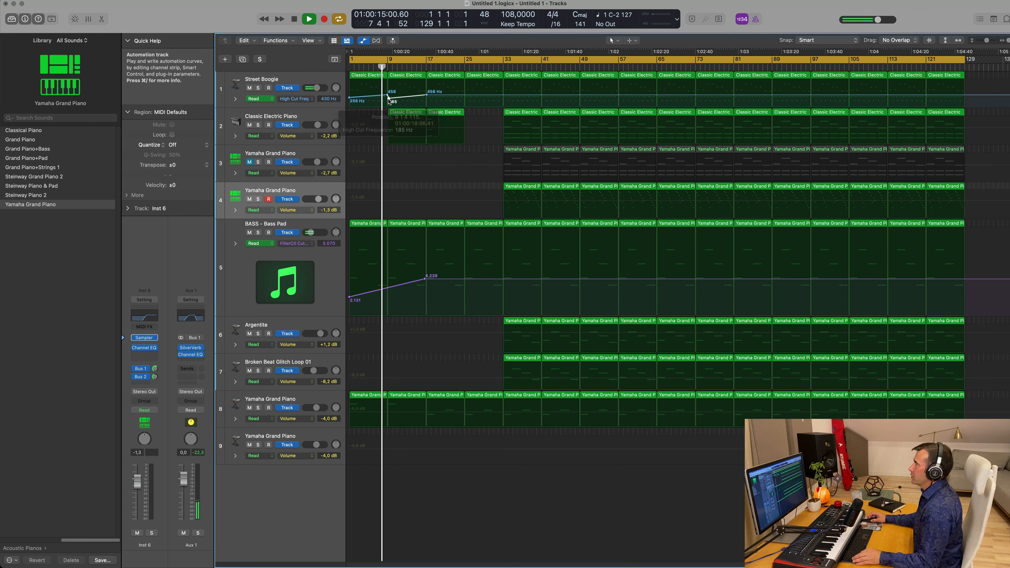
key("super+Right")
key("super+Right")
key("super+Right")
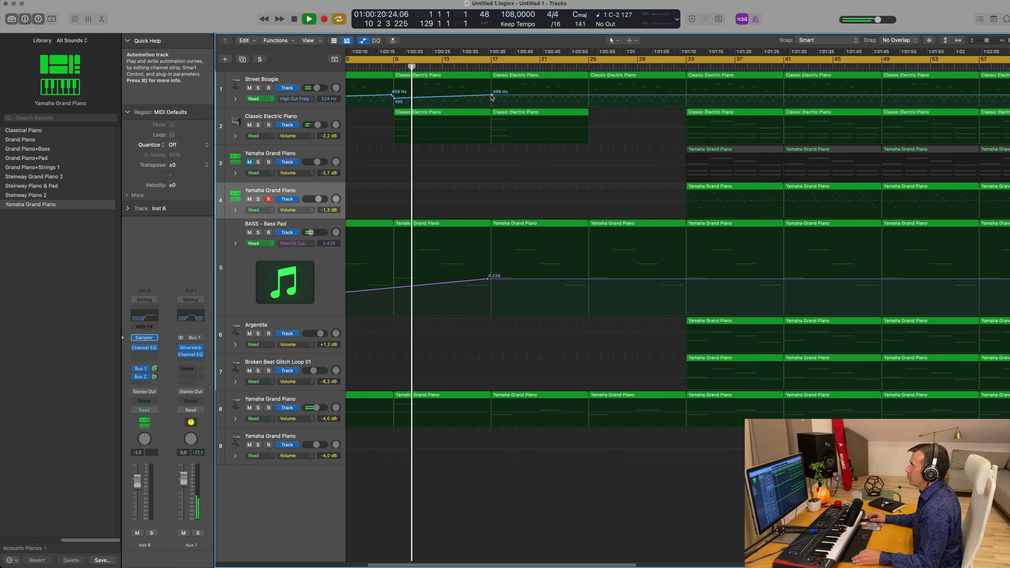
left_click_drag(492, 95, 490, 94)
scroll(479, 97, "down", 5)
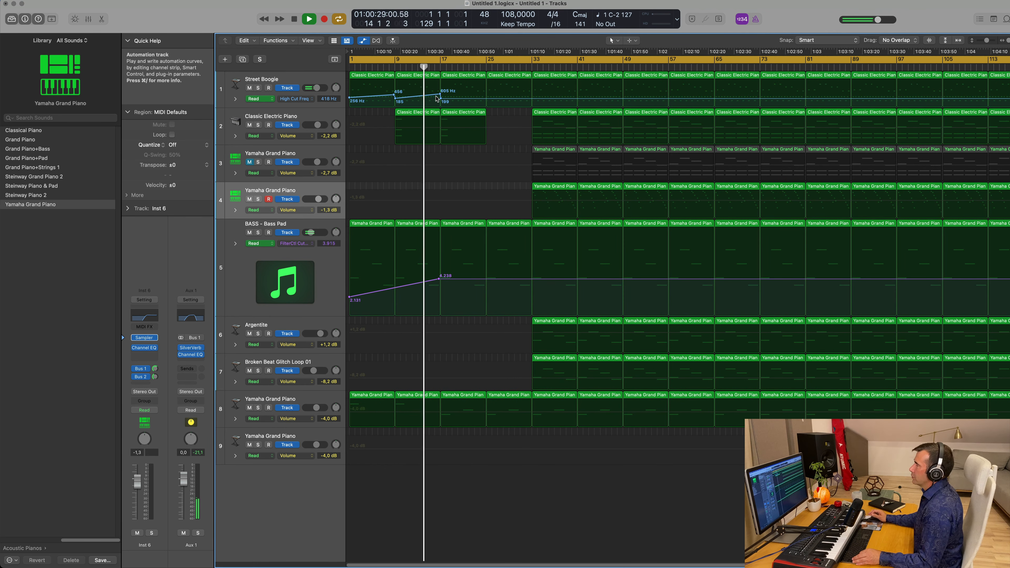
Add a drop to 3.028 in BASS - Bass Pad's filter cutoff automation at bar 17
scroll(457, 177, "up", 2)
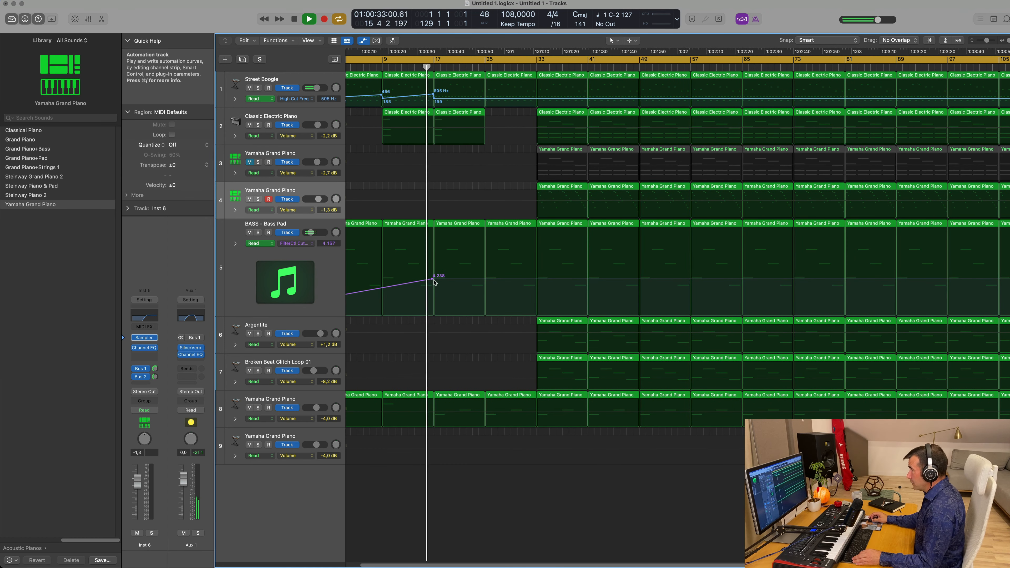
left_click_drag(437, 280, 436, 289)
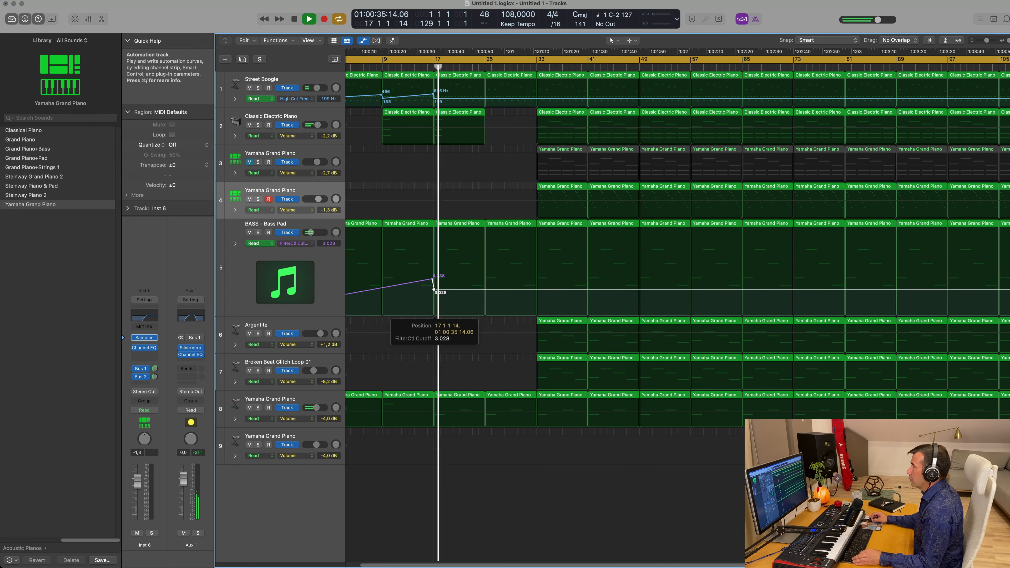
scroll(435, 288, "down", 3)
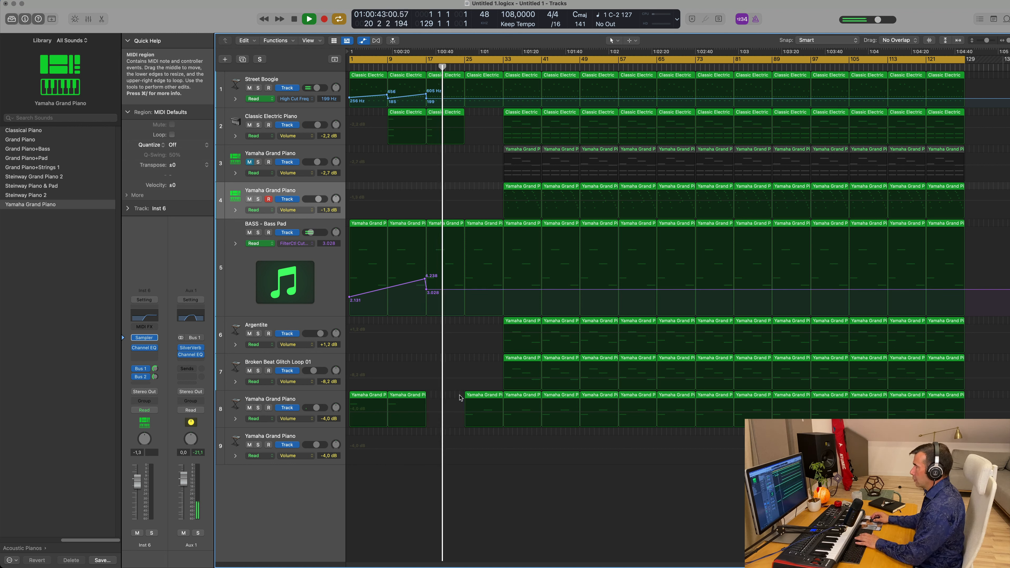
Replace track 8's regions at bars 17 and 25 with copies of its first two, and copy the Classic Electric Piano region to bar 25
key("Delete")
left_click_drag(431, 393, 355, 400)
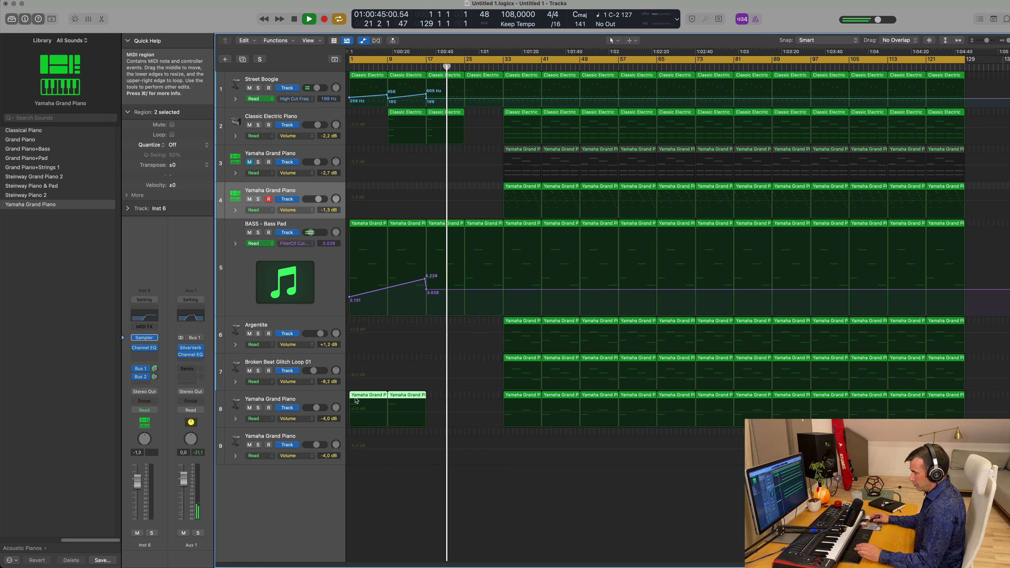
left_click(420, 67)
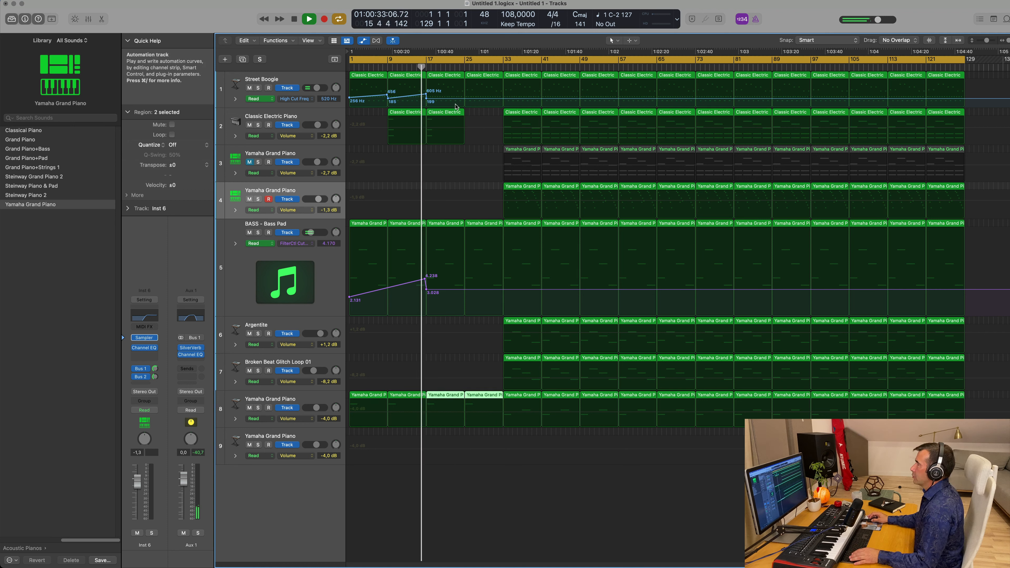
left_click_drag(475, 115, 449, 116)
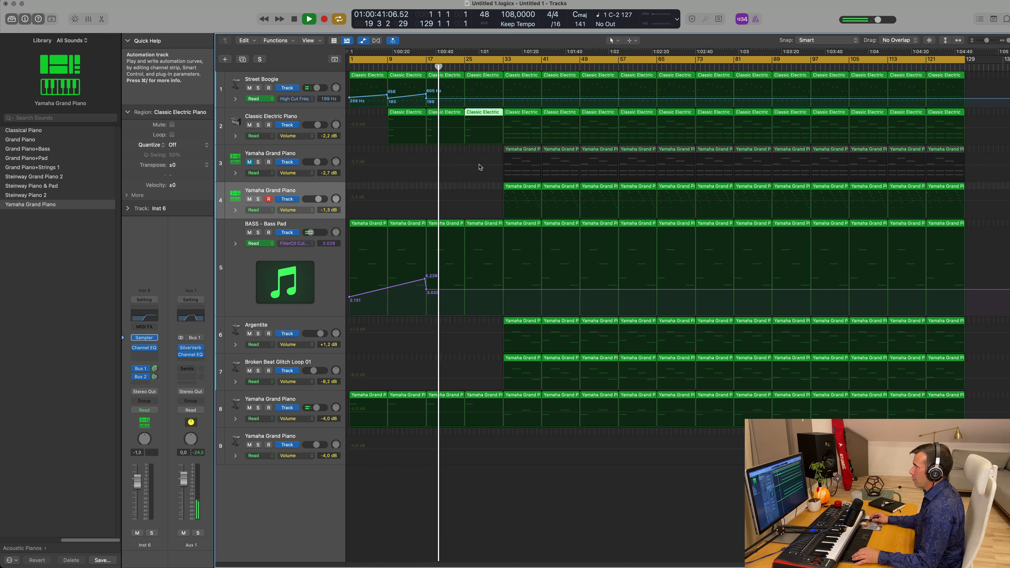
Copy the Argentite region to bars 17 and 25 and lower the Argentite track's volume to -9.0 dB
left_click(530, 322)
left_click_drag(529, 323, 451, 321)
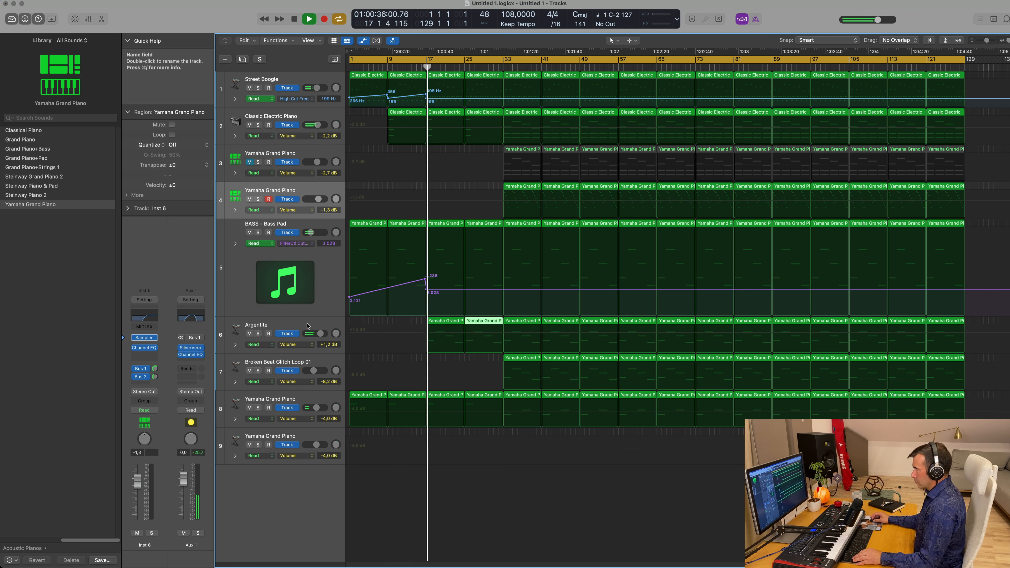
left_click(288, 332)
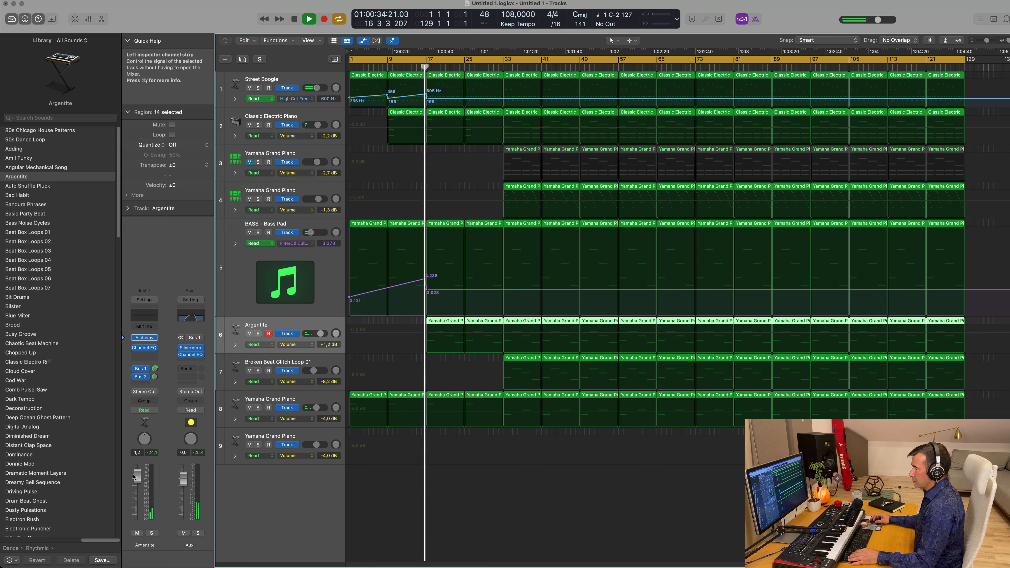
left_click_drag(137, 520, 135, 498)
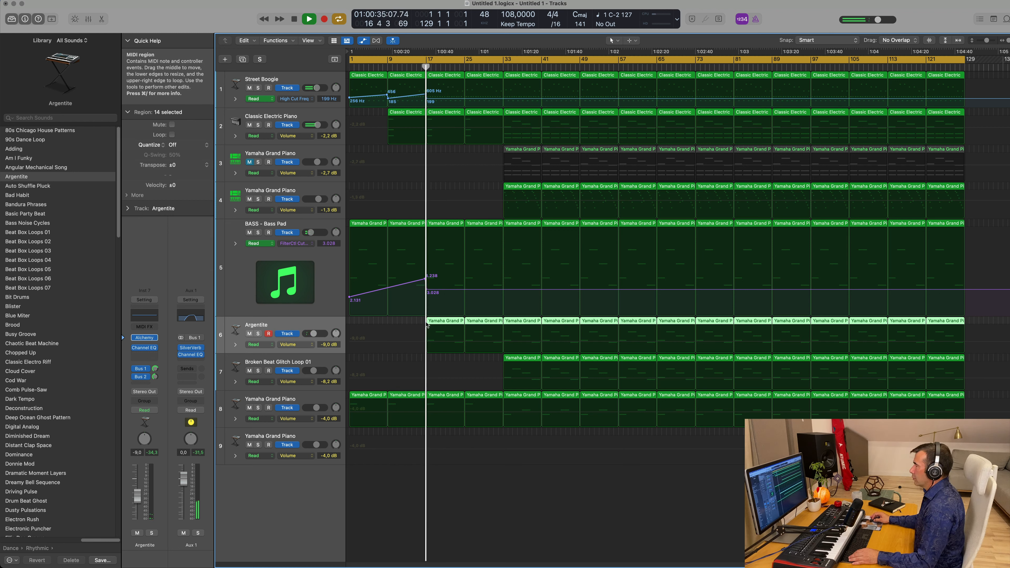
Reduce Argentite's region at bar 17 to its first note, lengthened to the end of the region
left_click(449, 324)
double_click(453, 324)
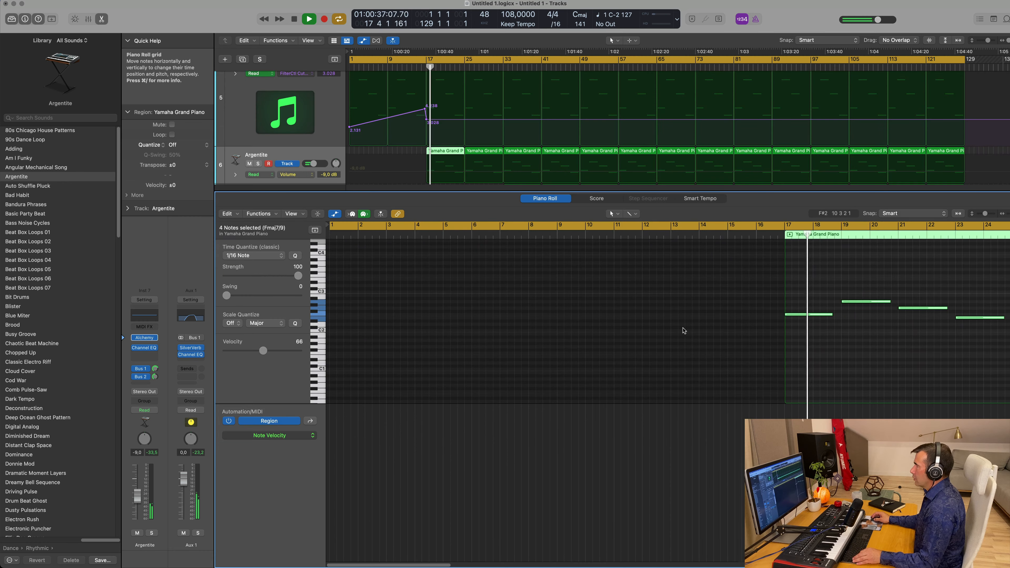
left_click_drag(529, 294, 595, 350)
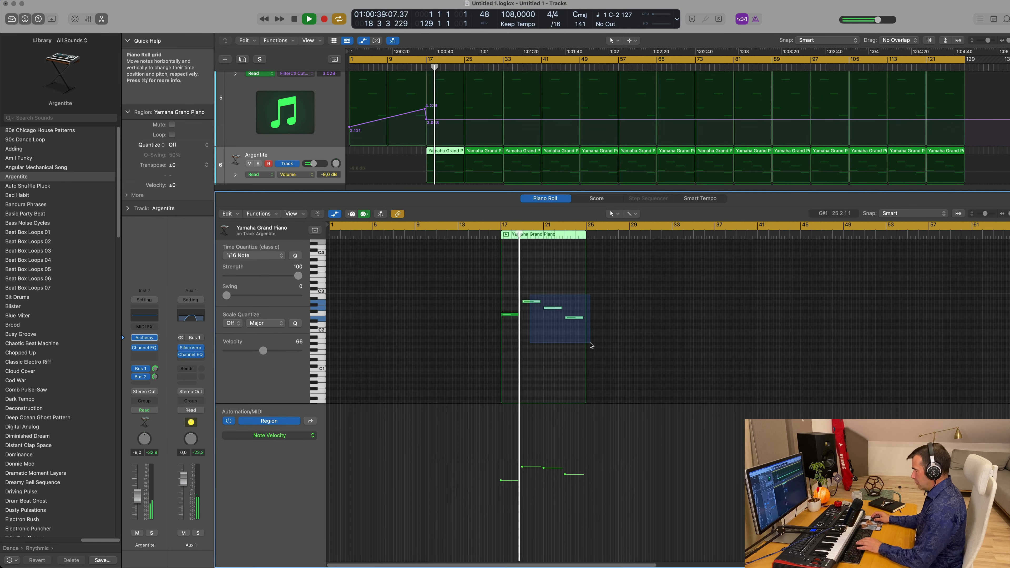
key("BackSpace")
left_click_drag(518, 314, 586, 317)
key("x")
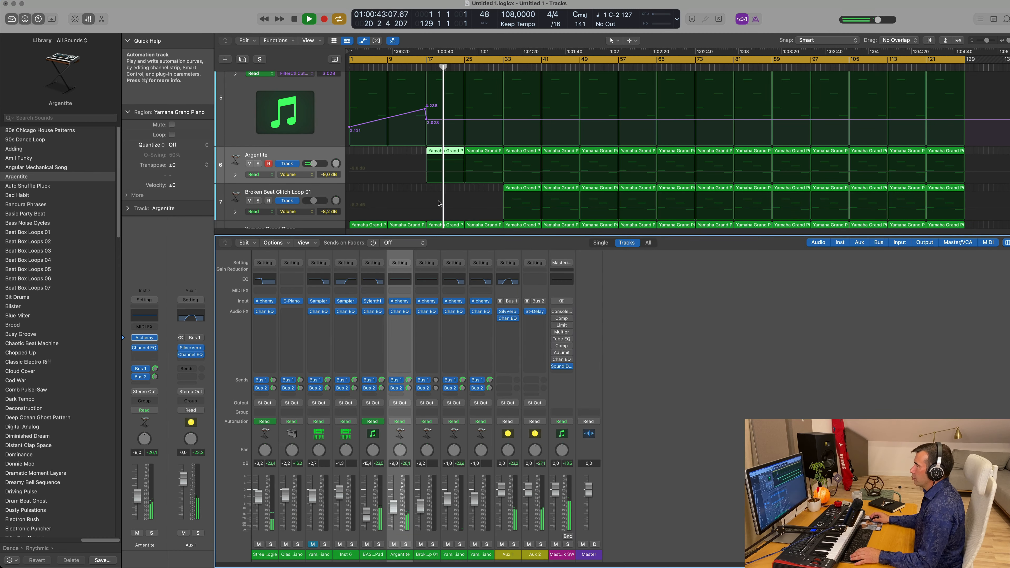
key("x")
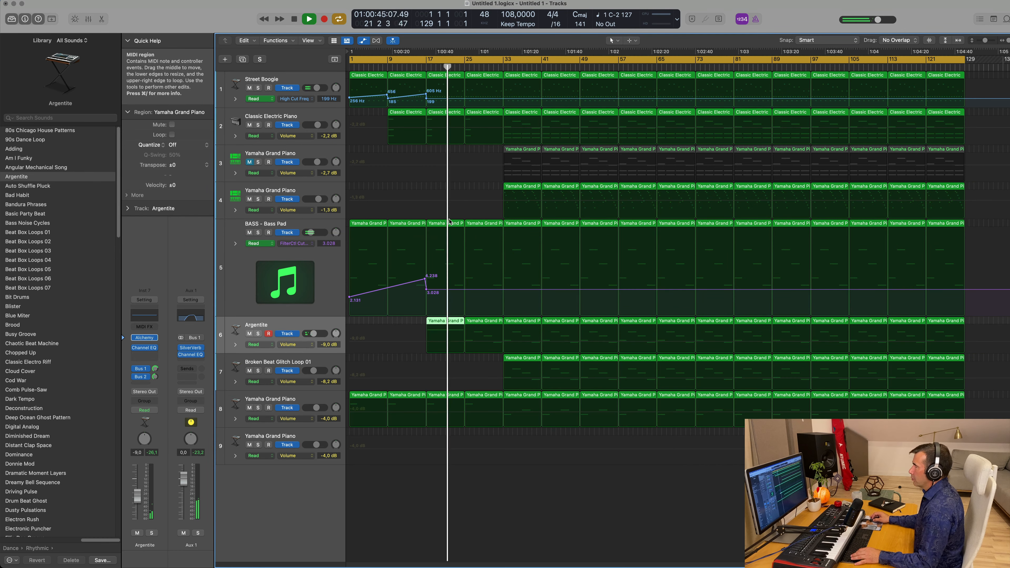
Reduce BASS - Bass Pad's region at bar 17 to its first note, lengthened to the end of the region, and close the editor
key("p")
left_click_drag(519, 292, 592, 352)
key("Delete")
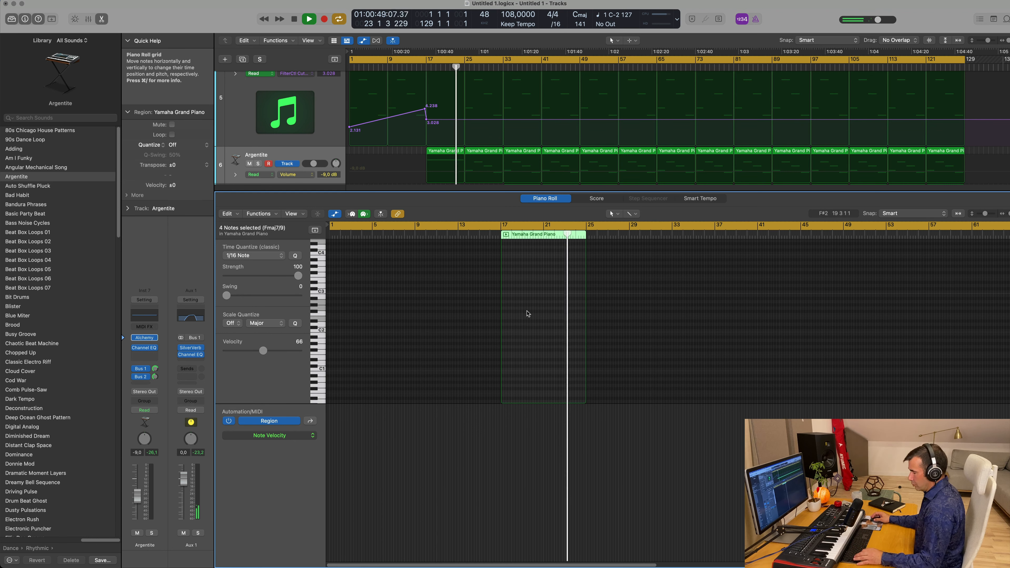
key("super+z")
left_click(547, 290)
left_click_drag(530, 287, 581, 329)
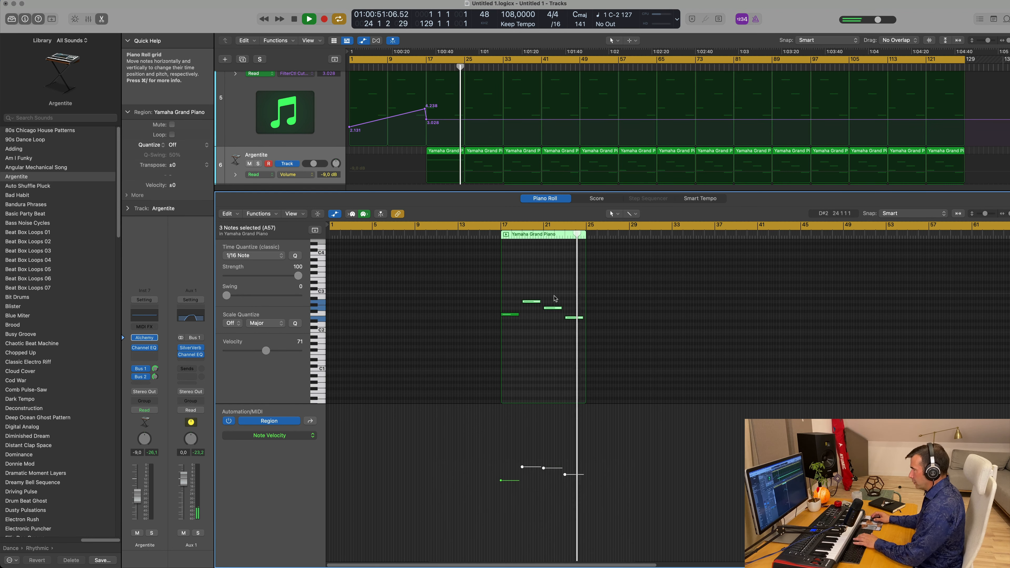
key("Delete")
left_click_drag(519, 314, 552, 318)
key("e")
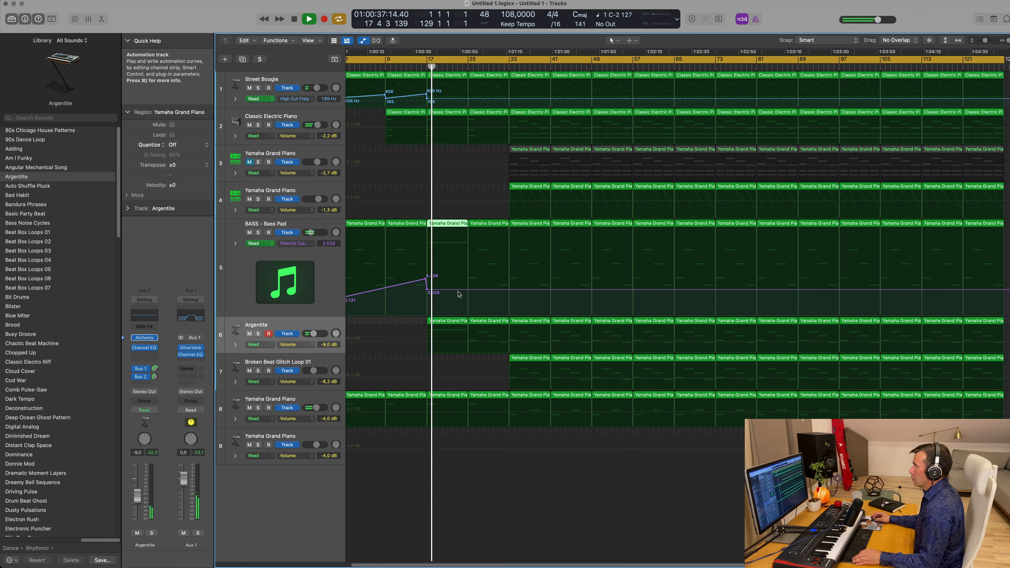
Ramp BASS - Bass Pad's filter cutoff automation up from bar 17 to 6.570 at bar 25
left_click_drag(467, 290, 467, 259)
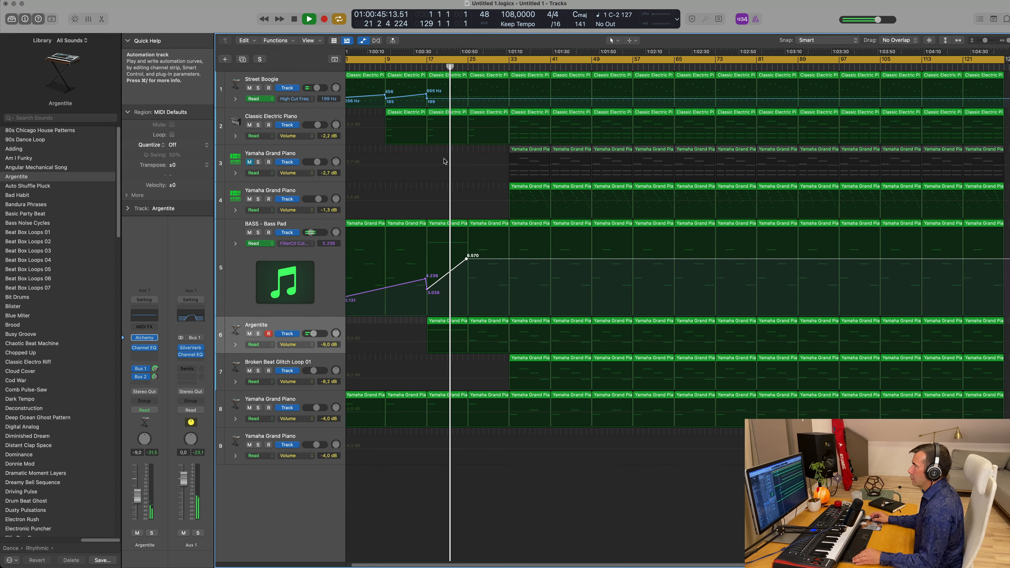
key("super+Left")
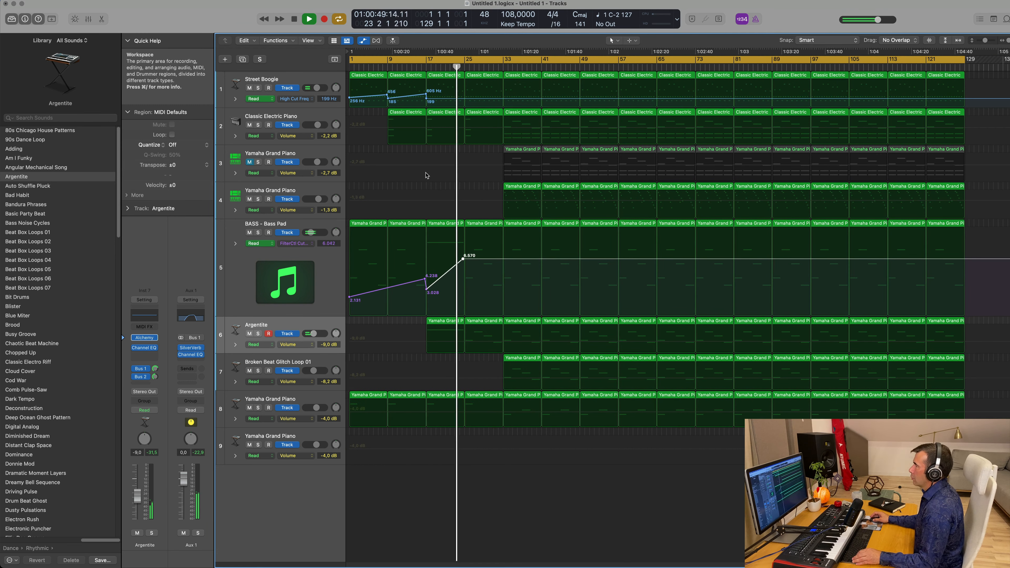
key("super+Right")
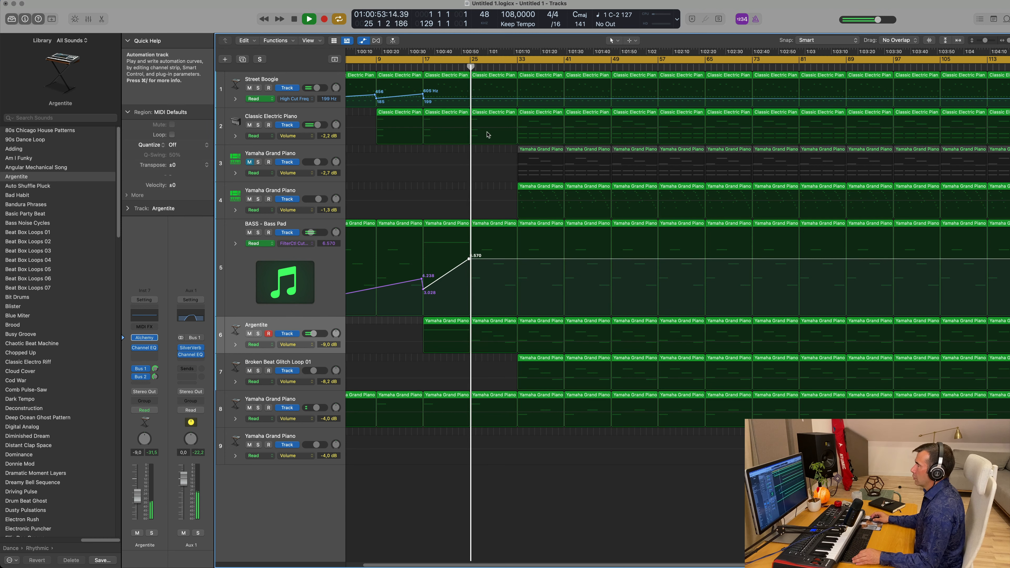
Check the notes of track 3's Yamaha Grand Piano region at bar 33 and move that region to bar 25
key("super+Left")
left_click(412, 68)
left_click(528, 151)
key("super+4")
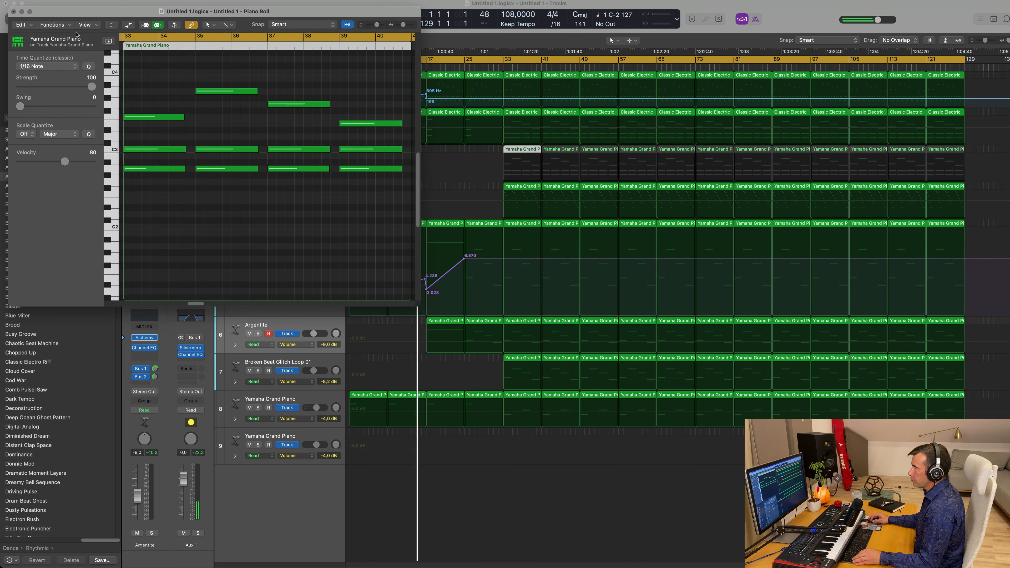
left_click(14, 12)
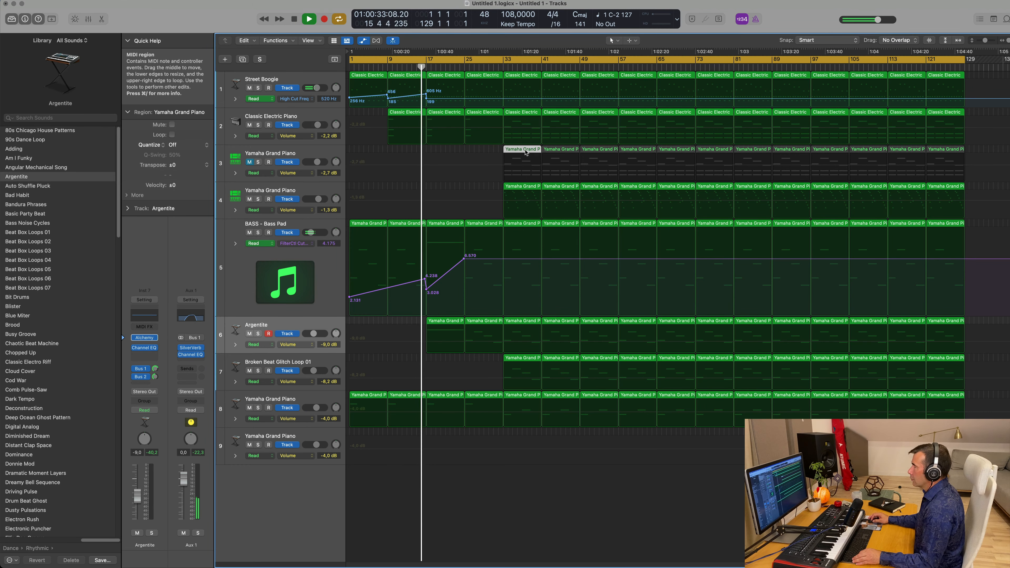
left_click_drag(526, 151, 486, 151)
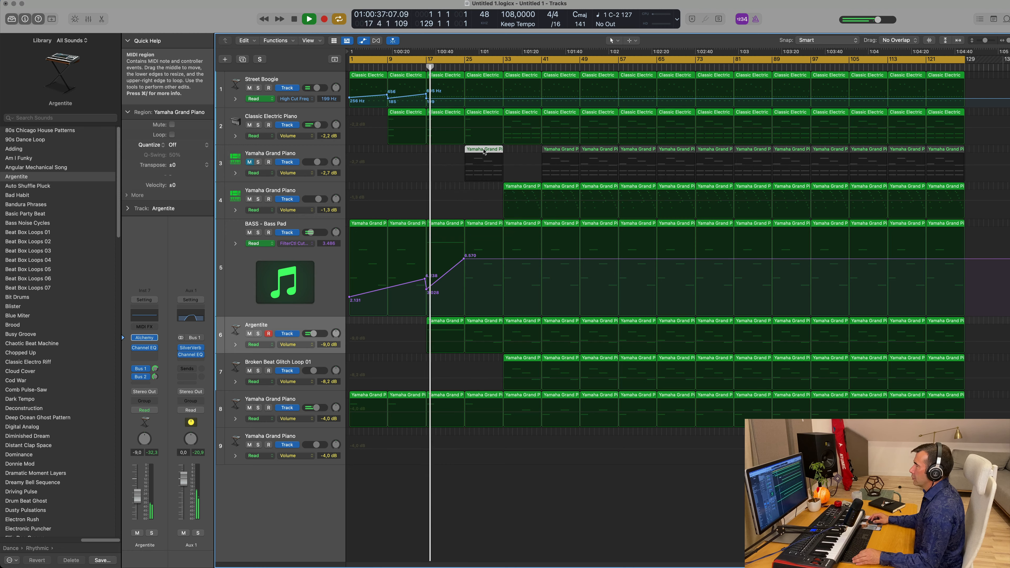
Delete all notes after the opening chord in track 3's region at bar 25, and unmute the track
double_click(487, 152)
left_click_drag(608, 264, 677, 352)
key("Delete")
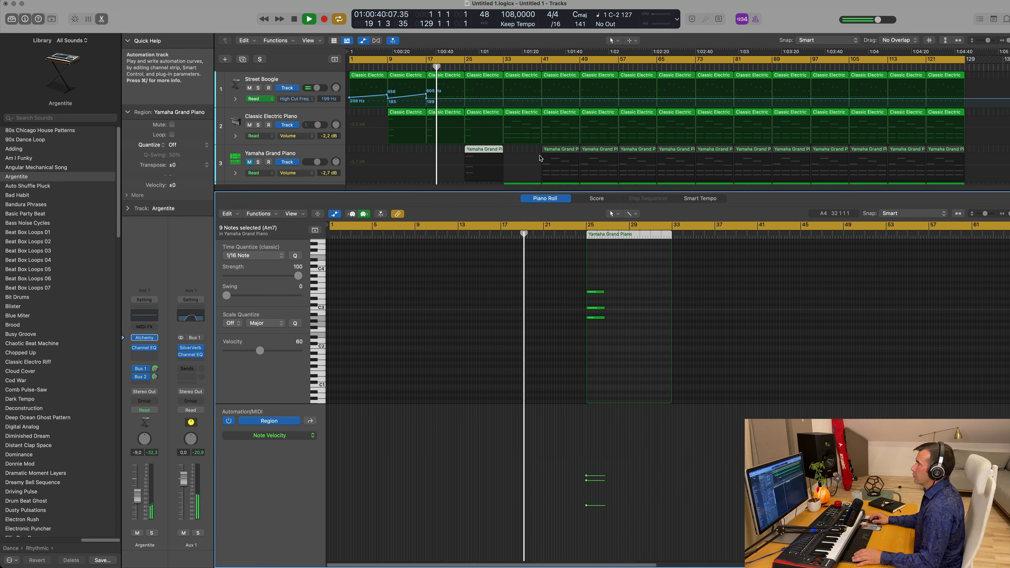
left_click(249, 162)
scroll(392, 170, "down", 1)
key("x")
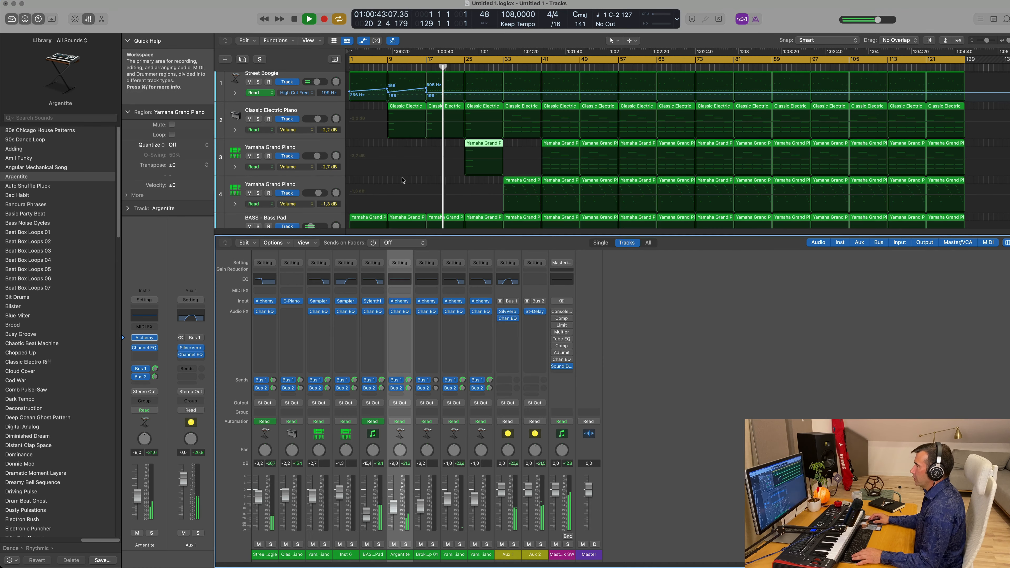
Hide the mixer, drop BASS - Bass Pad's filter cutoff automation to 3.073 at bar 25, and replay the transition
key("x")
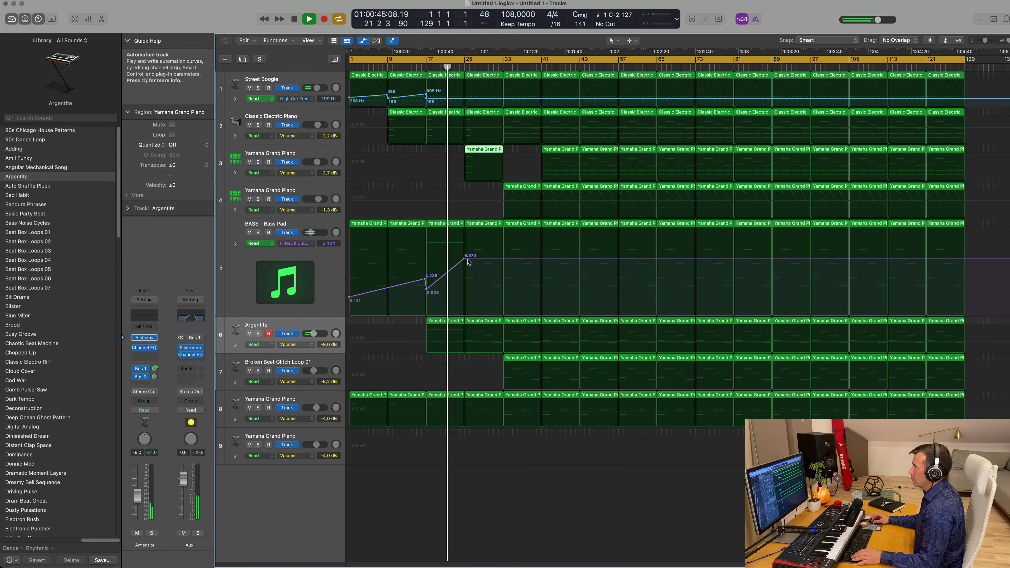
left_click_drag(468, 260, 468, 289)
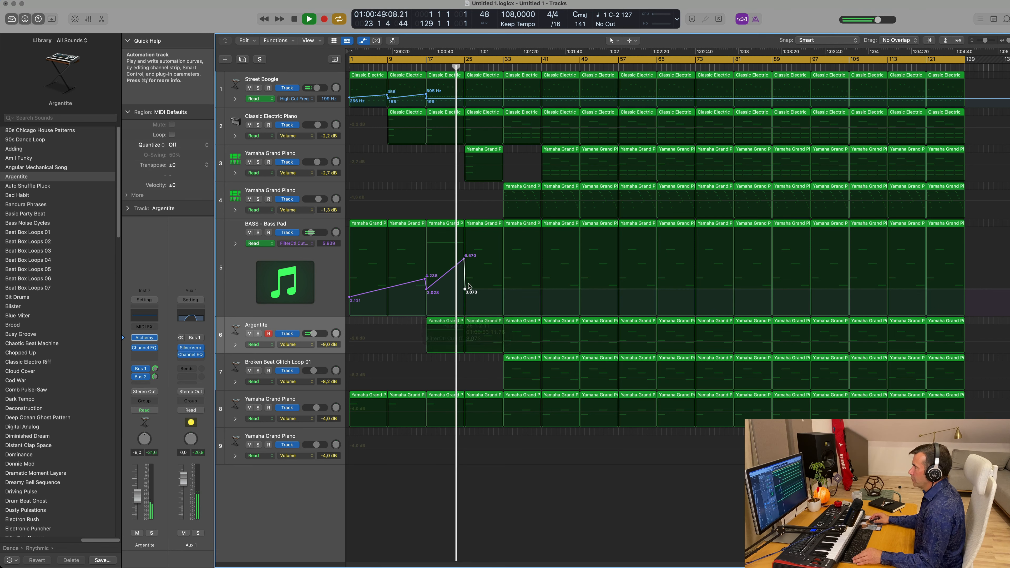
key("super+Right")
key("super+Right")
key("super+Right")
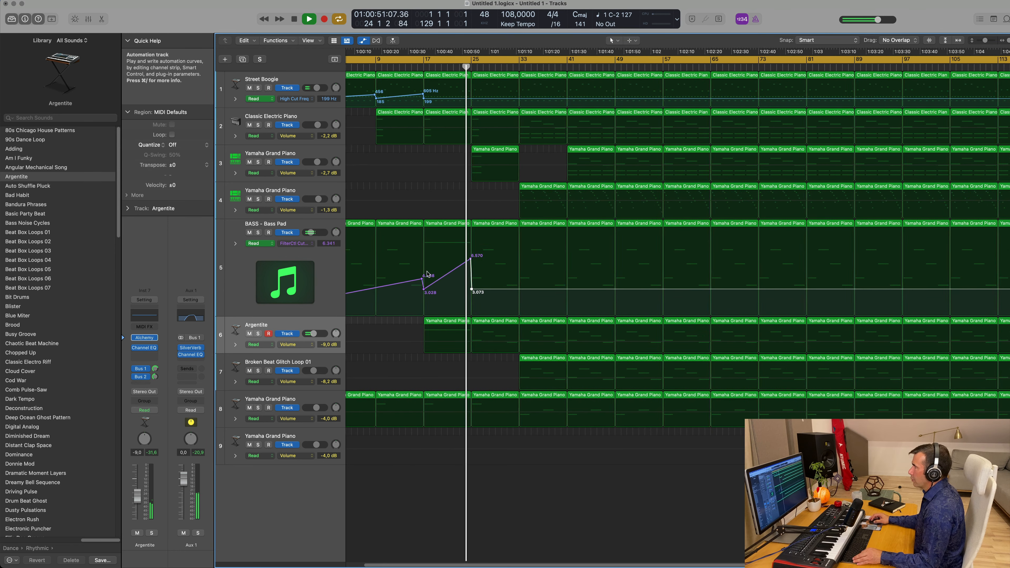
key("super+Left")
key("super+Left")
key("super+Left")
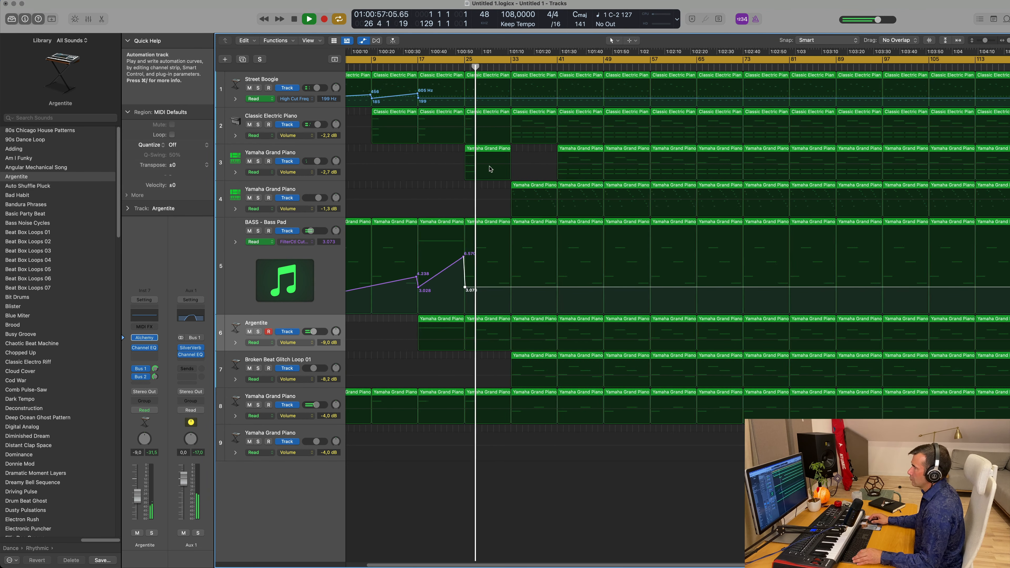
key("super+Right")
key("super+Right")
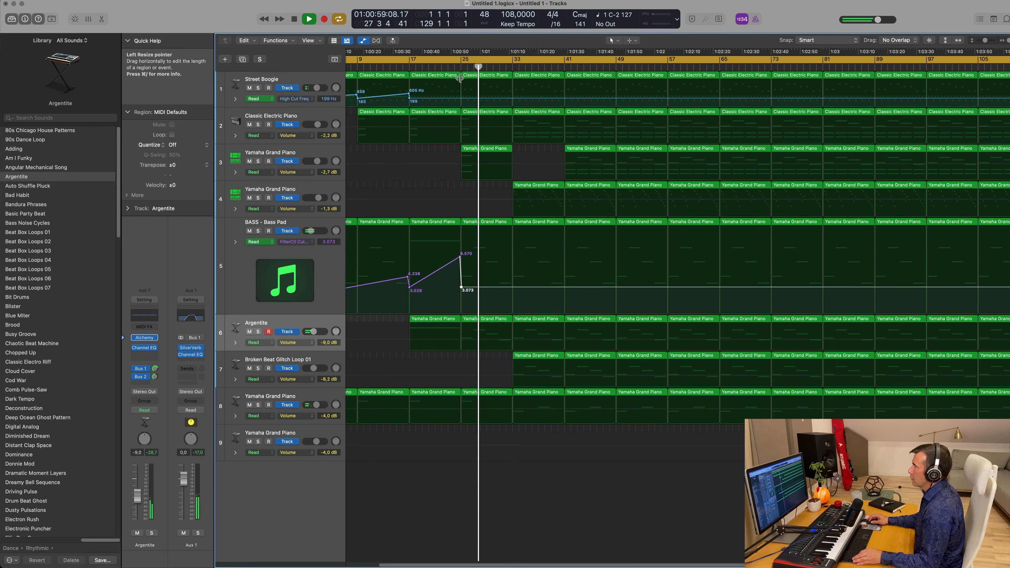
left_click(448, 67)
key("super+Left")
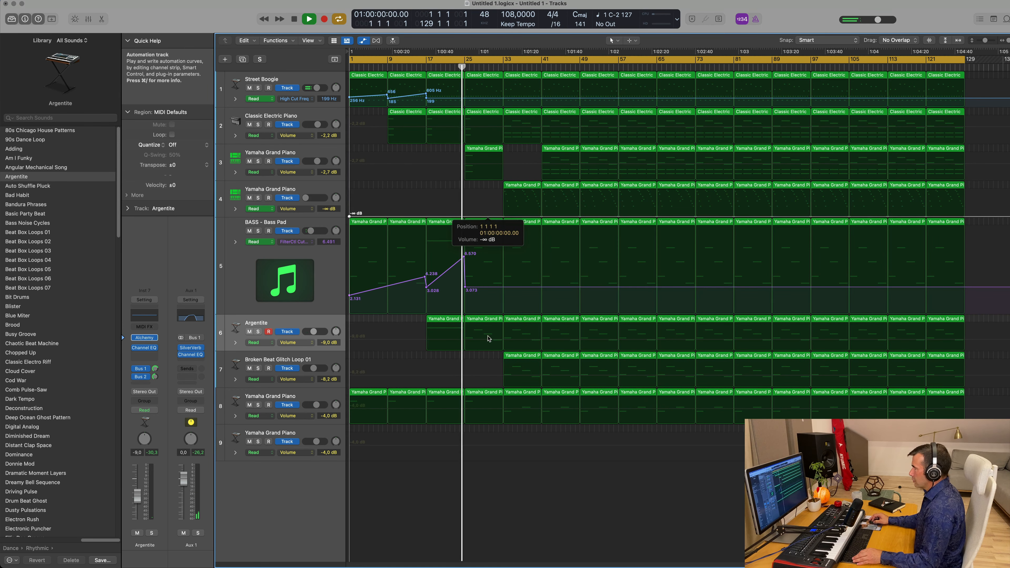
Replace the BASS - Bass Pad and Argentite regions at bar 25 with copies of their bar 17 regions, including the cutoff ramp
left_click(488, 222)
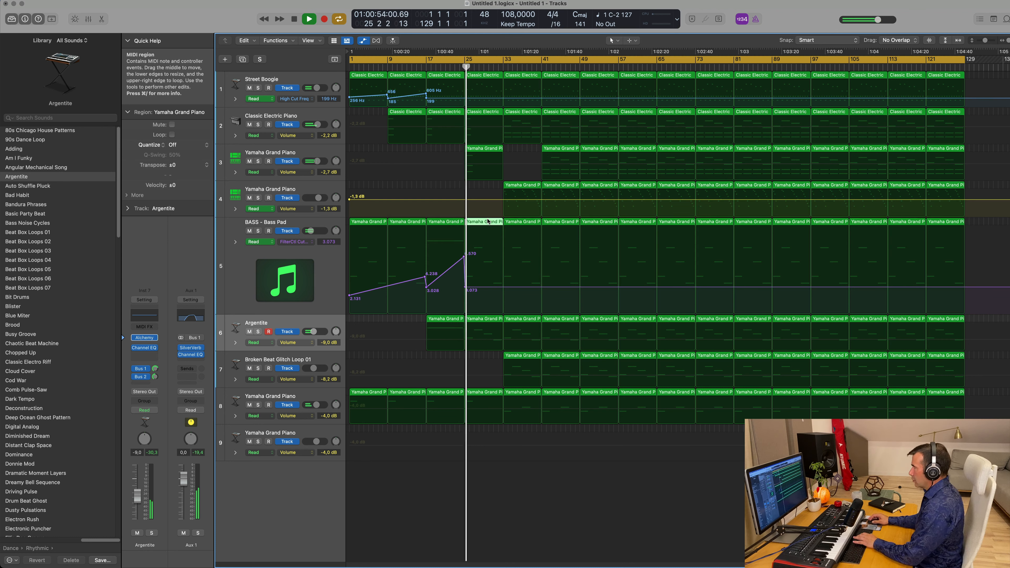
key("Delete")
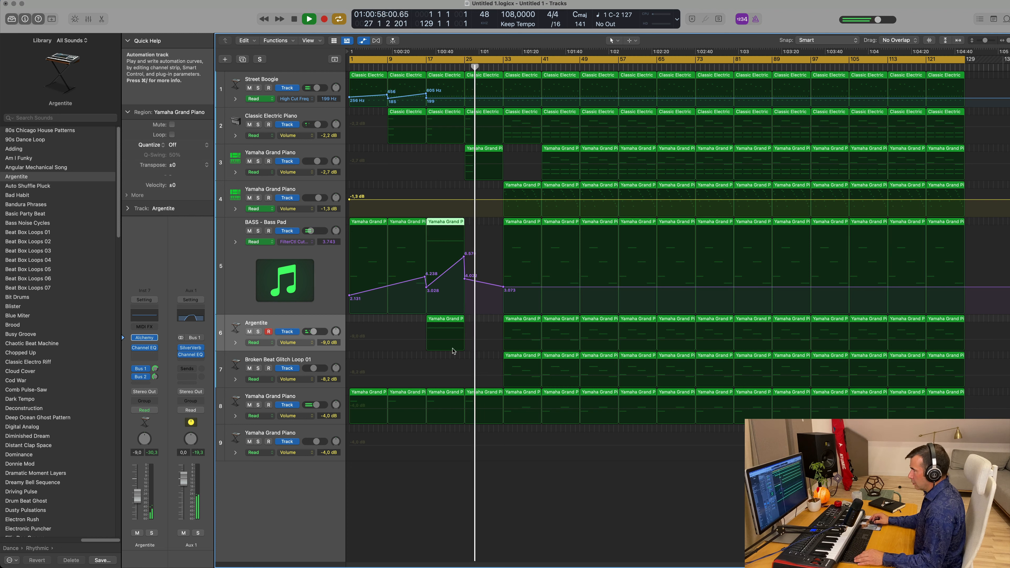
left_click_drag(445, 224, 444, 220)
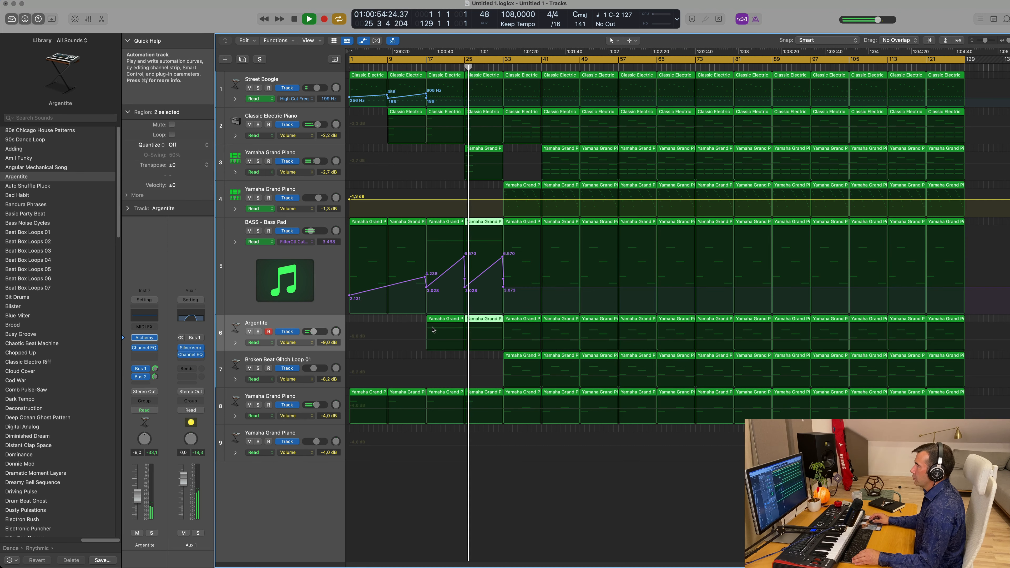
left_click(322, 326)
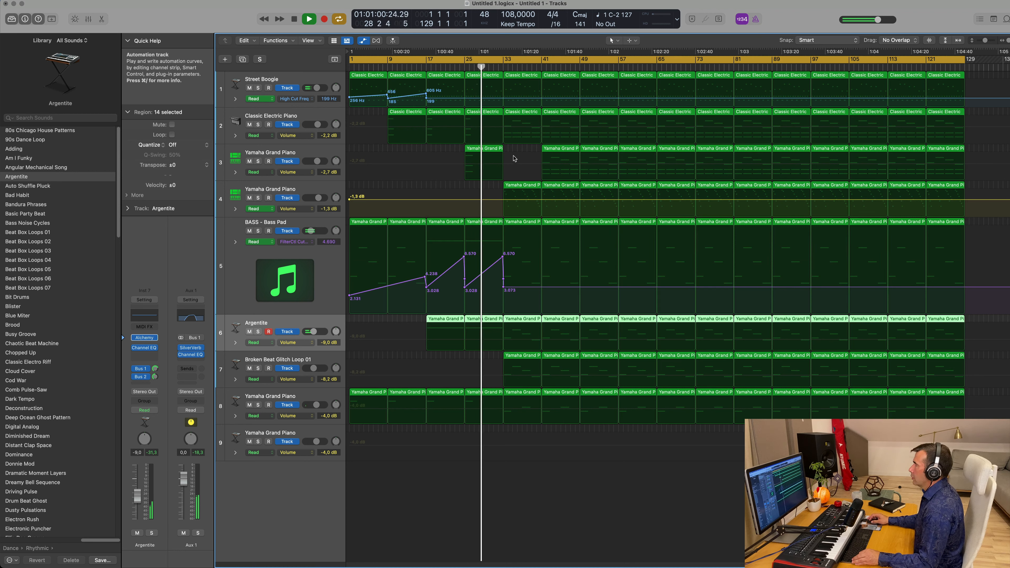
Ramp Street Boogie's high cut frequency automation from bar 25 up to 910 Hz at bar 33, and delete its region at bar 33
left_click(507, 99)
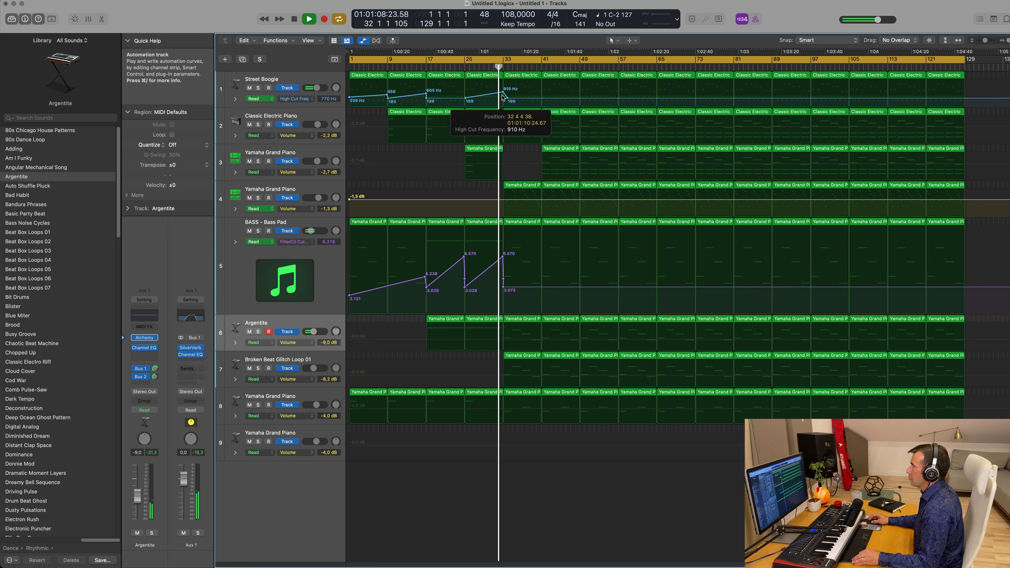
left_click_drag(509, 100, 503, 95)
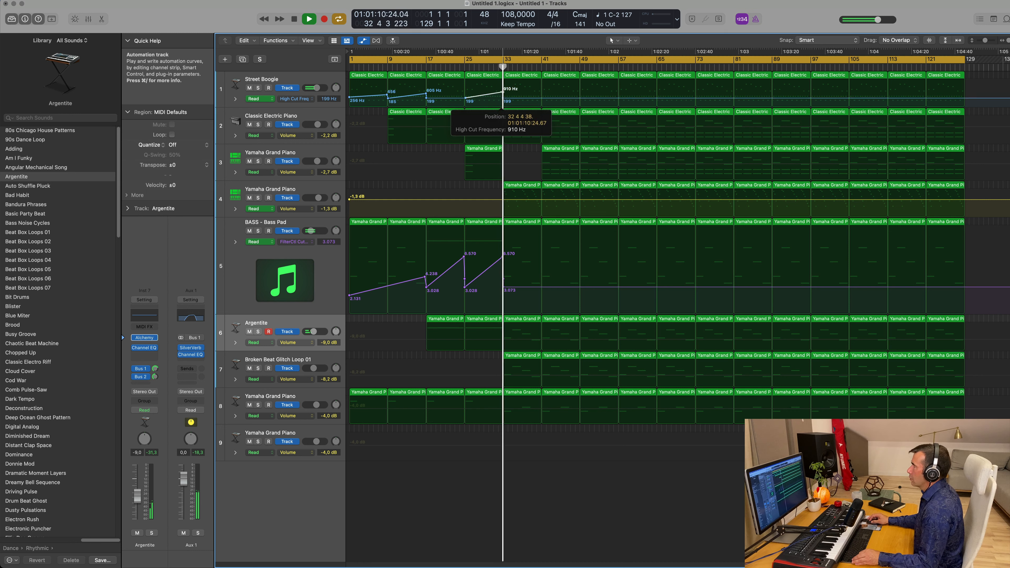
left_click(521, 76)
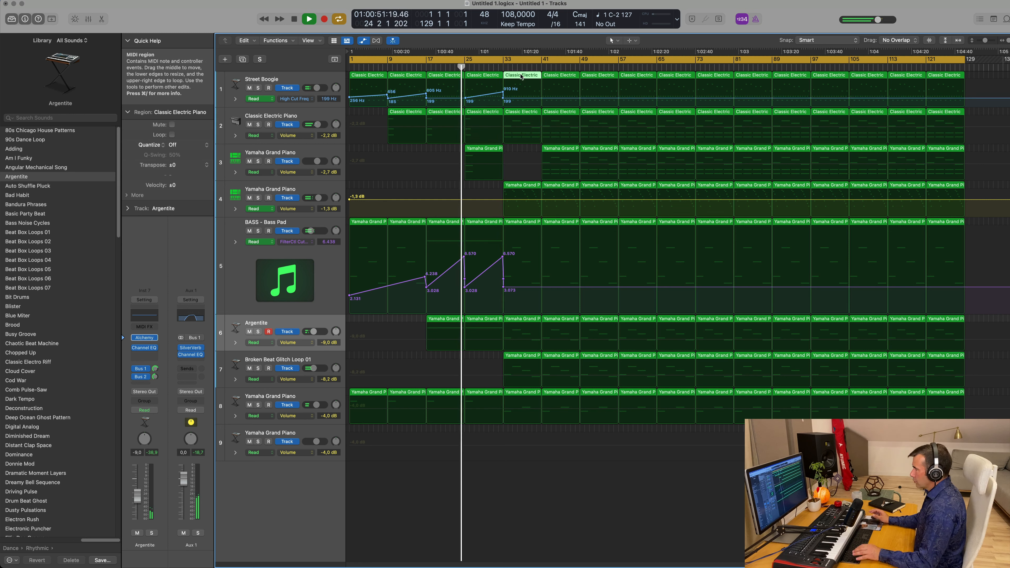
key("Delete")
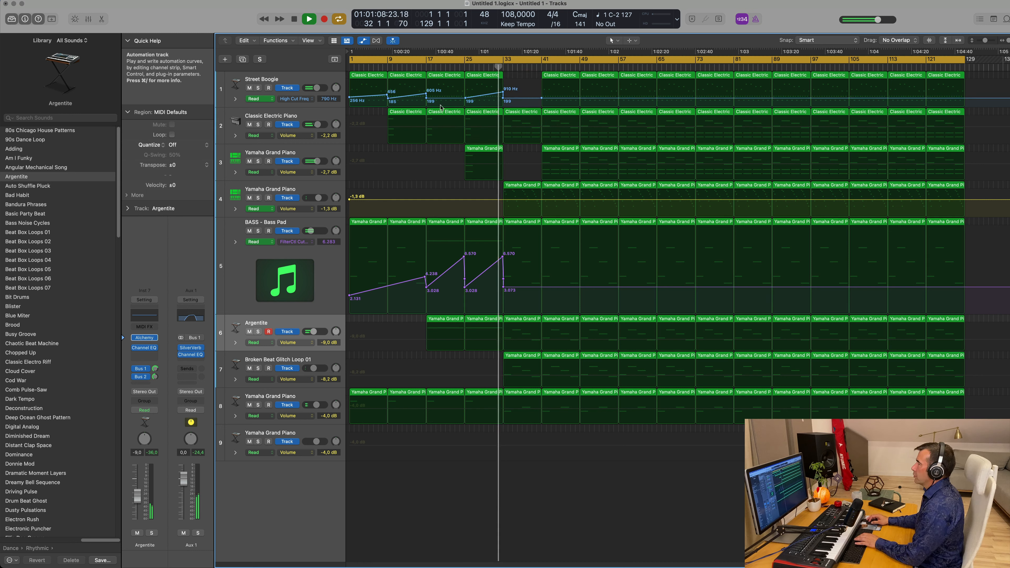
Copy track 3's Yamaha Grand Piano region from bar 41 to bar 33 and play back from just before it
left_click(565, 150)
left_click_drag(565, 150, 527, 146)
left_click(493, 67)
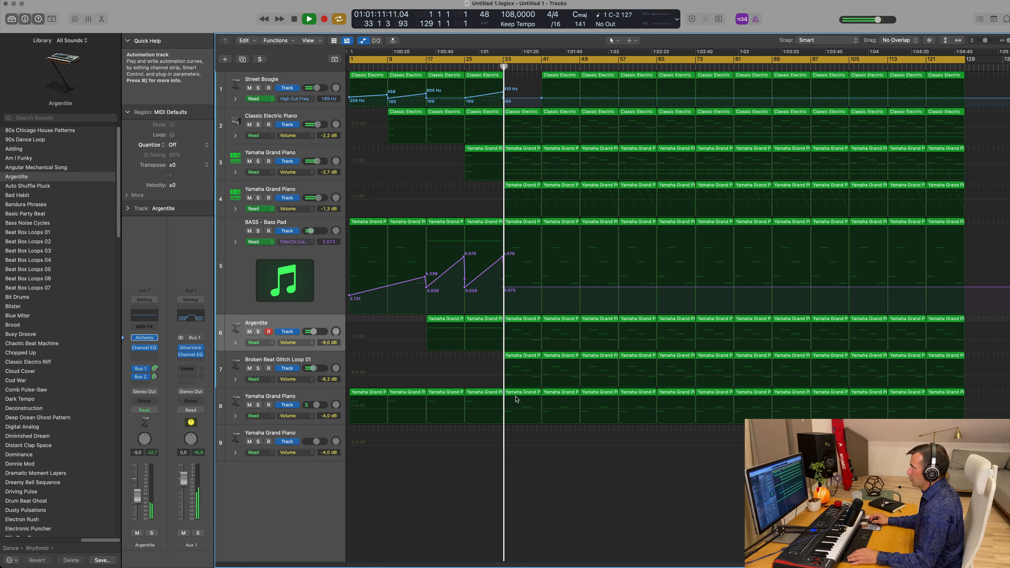
Delete the bar 33 regions on Broken Beat Glitch Loop 01, Argentite and track 8, and replay from just before bar 33
left_click(523, 355)
key("Delete")
left_click(523, 319)
key("Delete")
left_click(524, 392)
key("Delete")
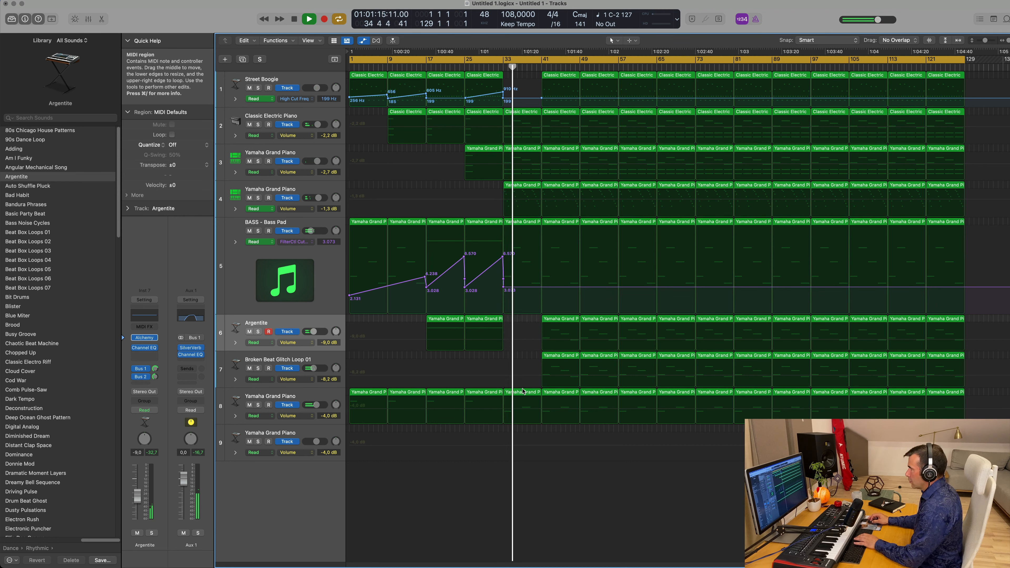
left_click(498, 67)
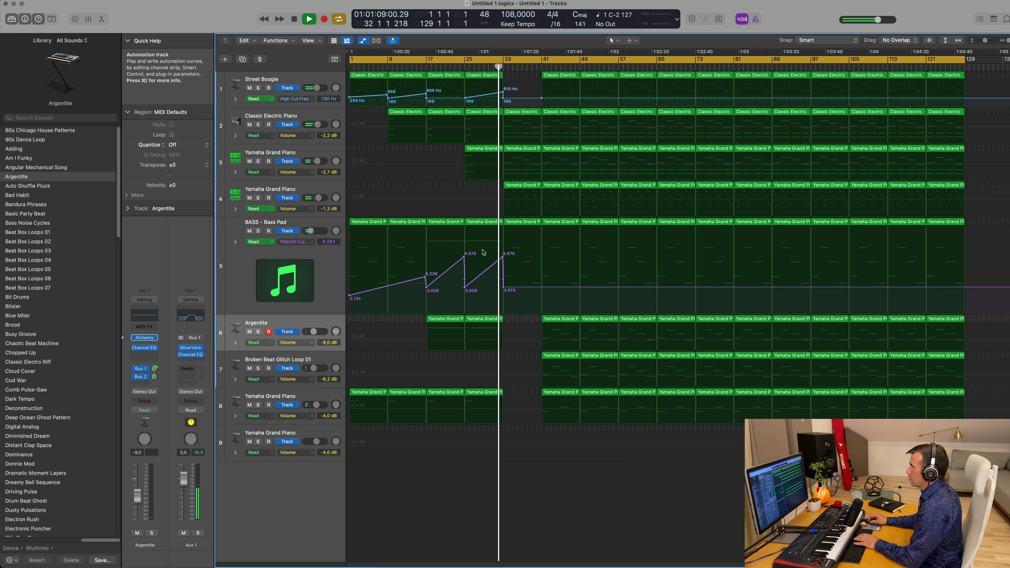
Delete Argentite's region at bar 41 and drop BASS - Bass Pad's filter cutoff automation to 0.010 at bar 33
left_click(563, 319)
key("Delete")
left_click(561, 366)
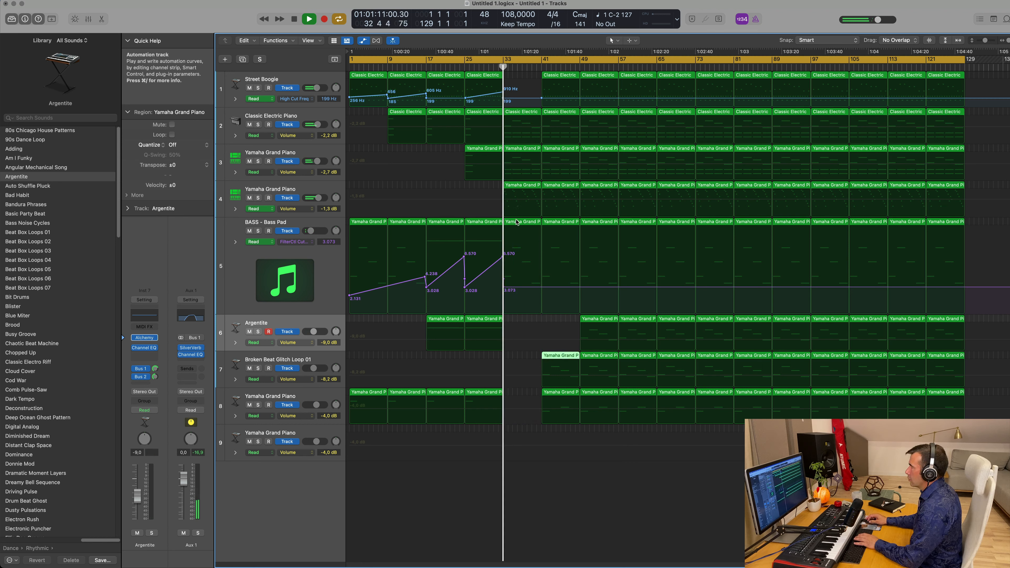
left_click_drag(504, 287, 504, 313)
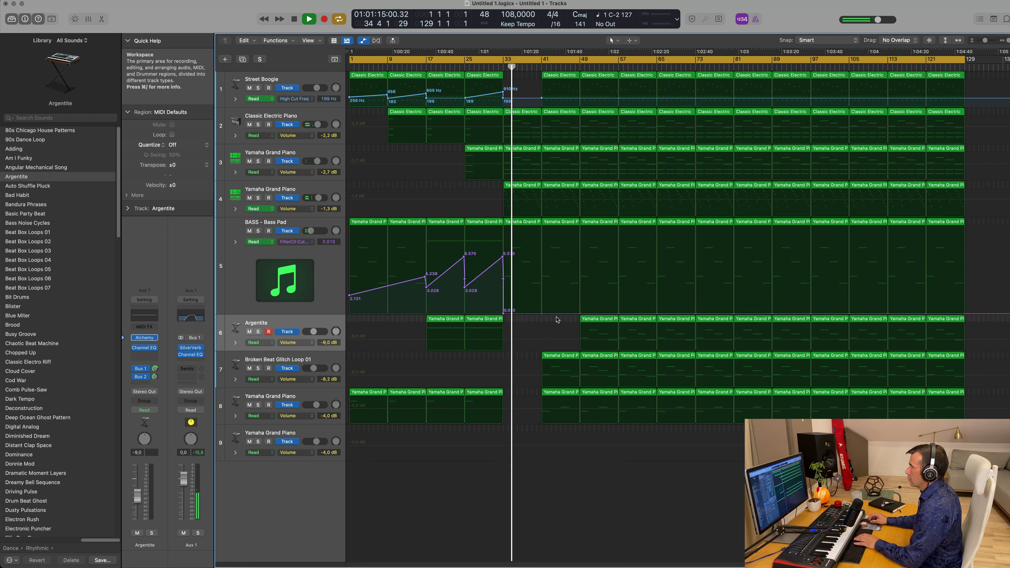
Delete the regions at bar 41 on Broken Beat Glitch Loop 01 and on track 8
left_click(559, 358)
key("Delete")
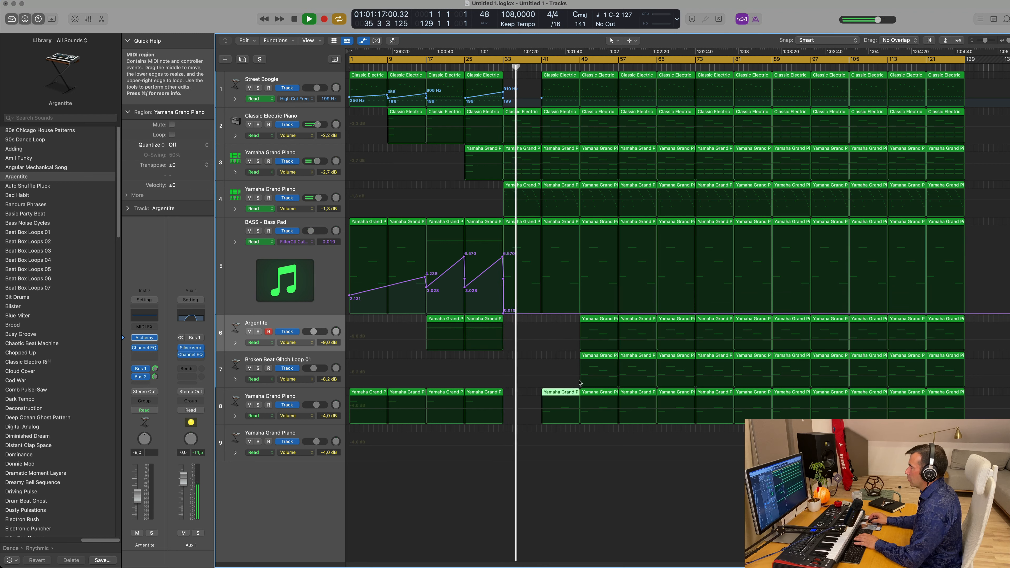
key("Delete")
key("space")
Delete track 3's Yamaha Grand Piano regions at bars 33 and 41
left_click(516, 157)
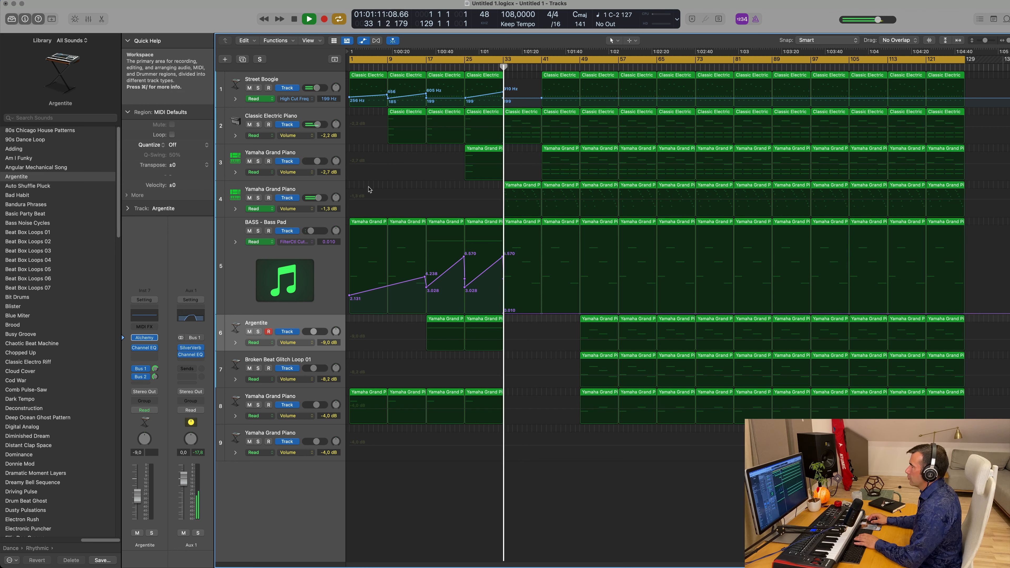
left_click(327, 190)
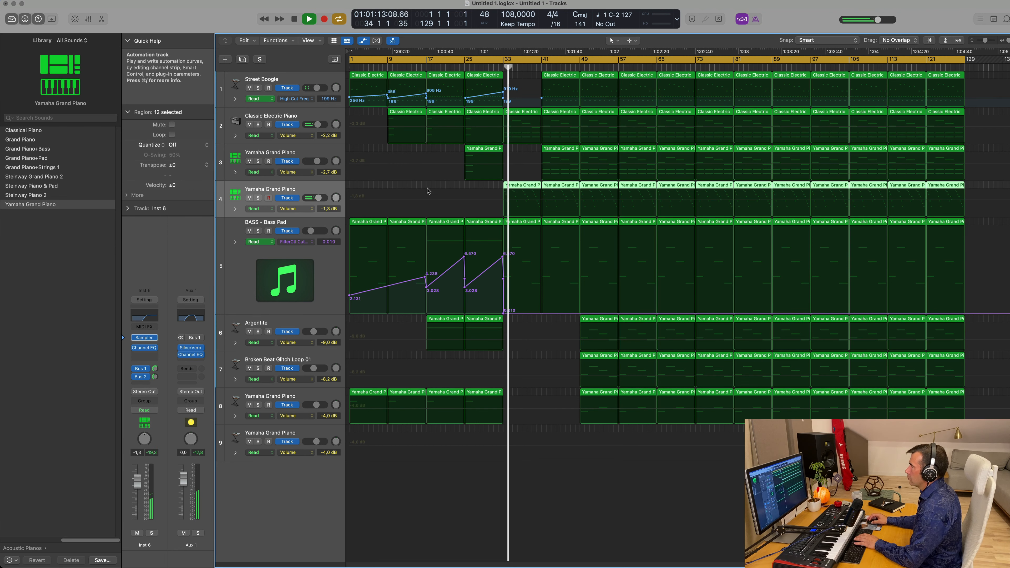
left_click(613, 203)
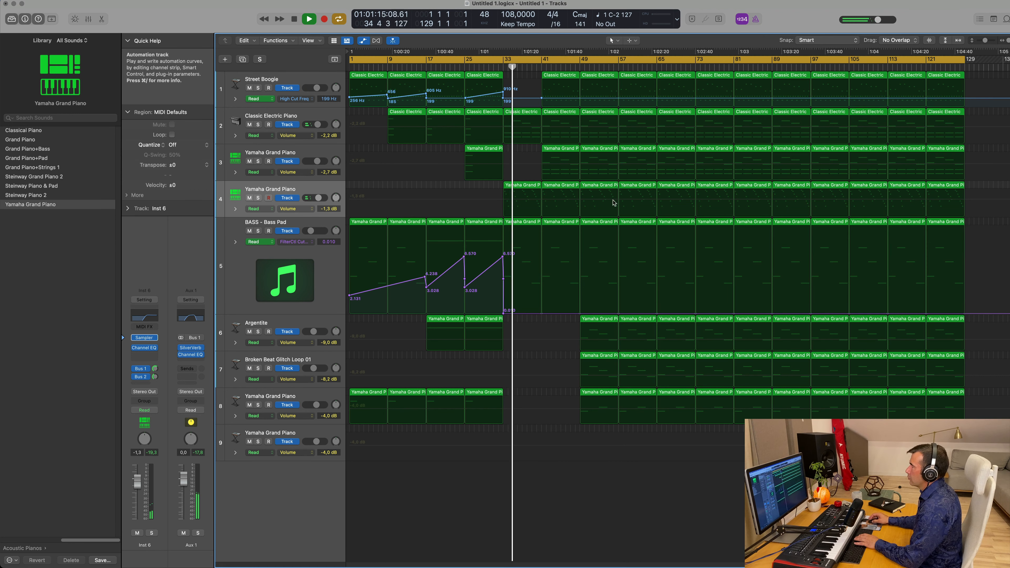
left_click(556, 149)
key("Delete")
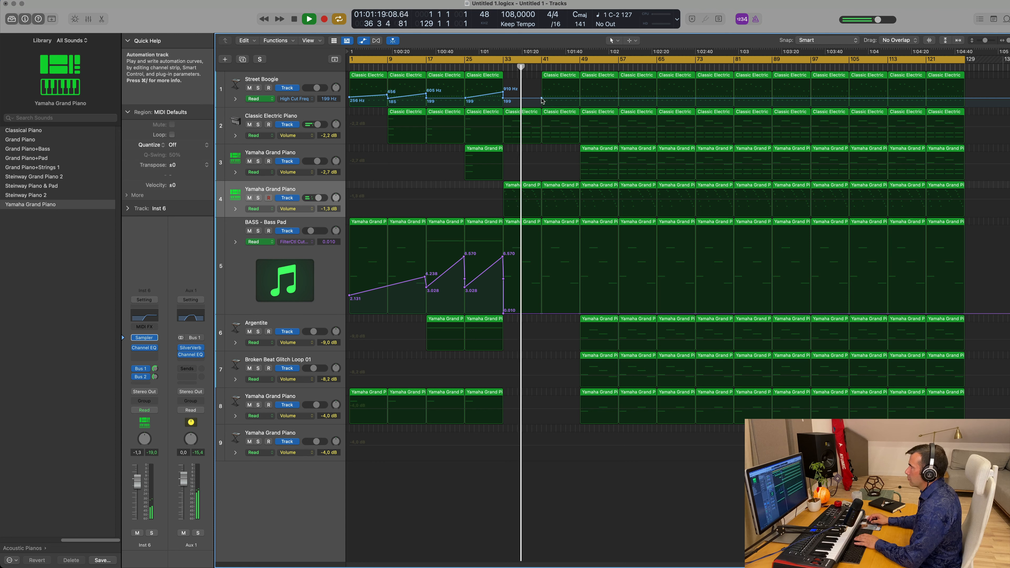
Ramp Street Boogie's high cut frequency automation from bar 41 up to 1700 Hz at bar 49
left_click_drag(541, 99, 580, 89)
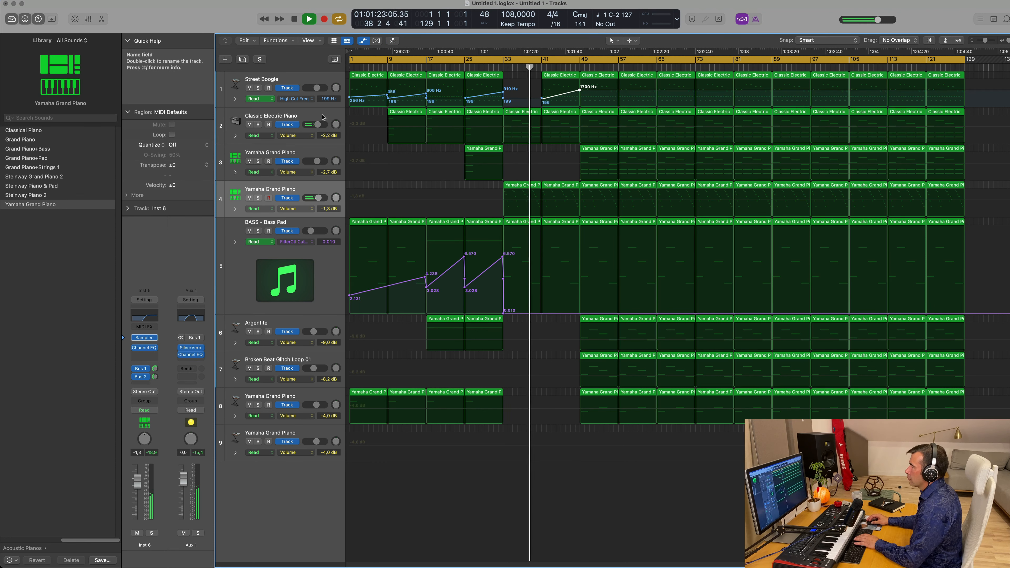
Shape Classic Electric Piano's volume automation: -15.6 dB at bar 33 rising to -7.6 dB at bar 41, dipping to -11.3 dB, reaching -2.2 dB at bar 49
left_click(338, 114)
left_click(495, 130)
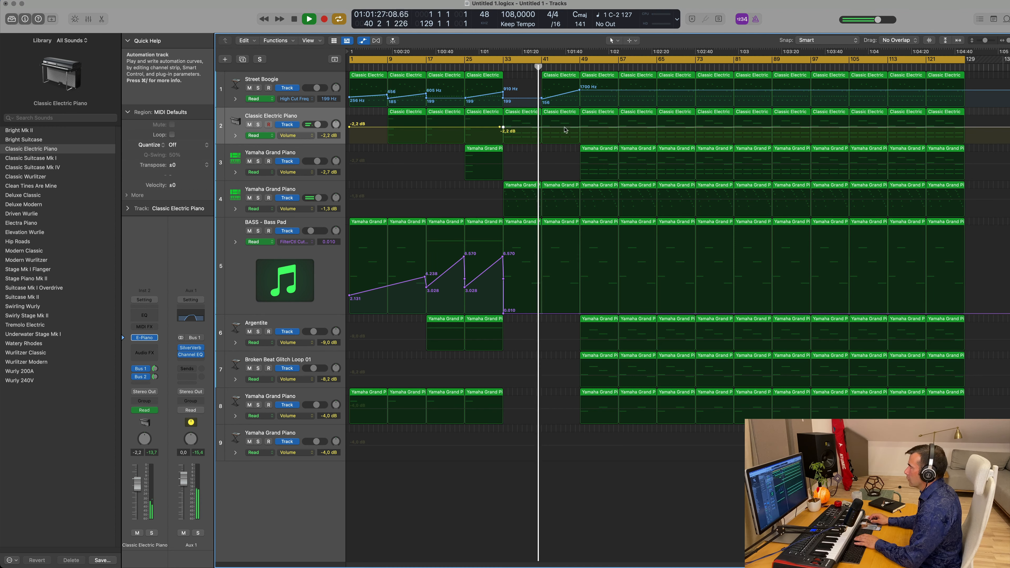
left_click(494, 68)
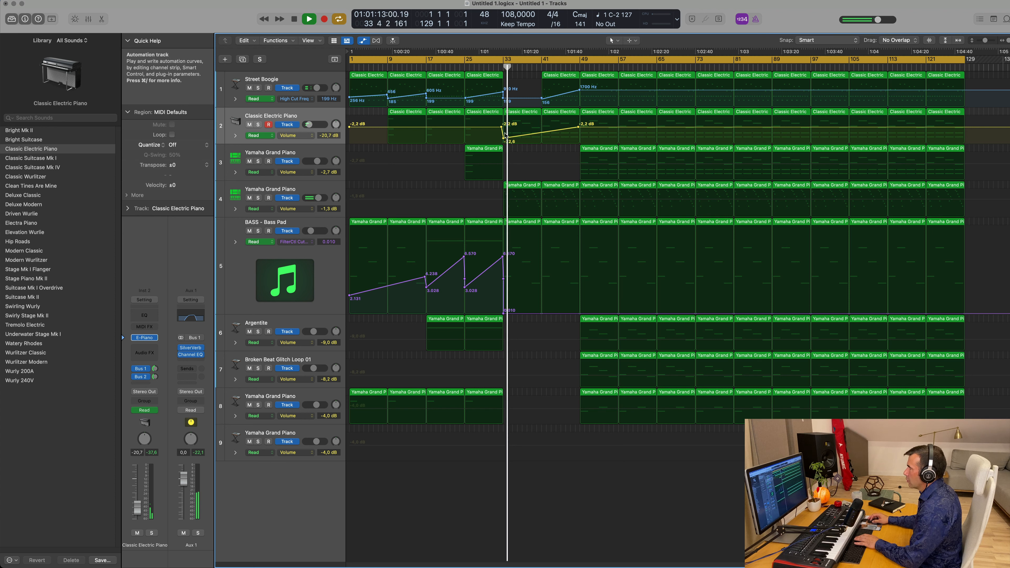
left_click(493, 67)
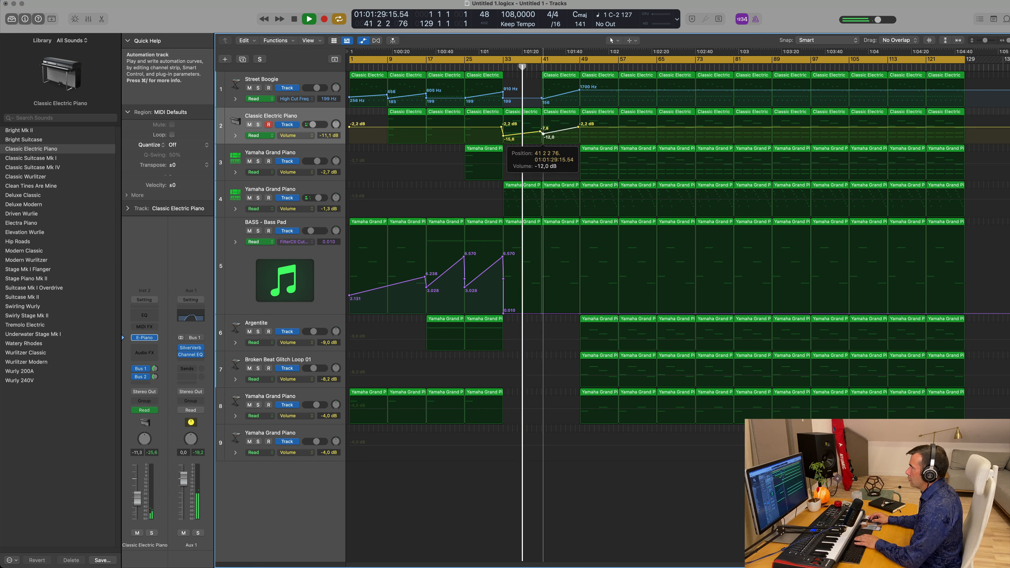
left_click_drag(543, 134, 542, 132)
Ramp BASS - Bass Pad's filter cutoff automation from bar 33 to 2.306 at bar 41 and on to 5.954 at bar 49
left_click(541, 305)
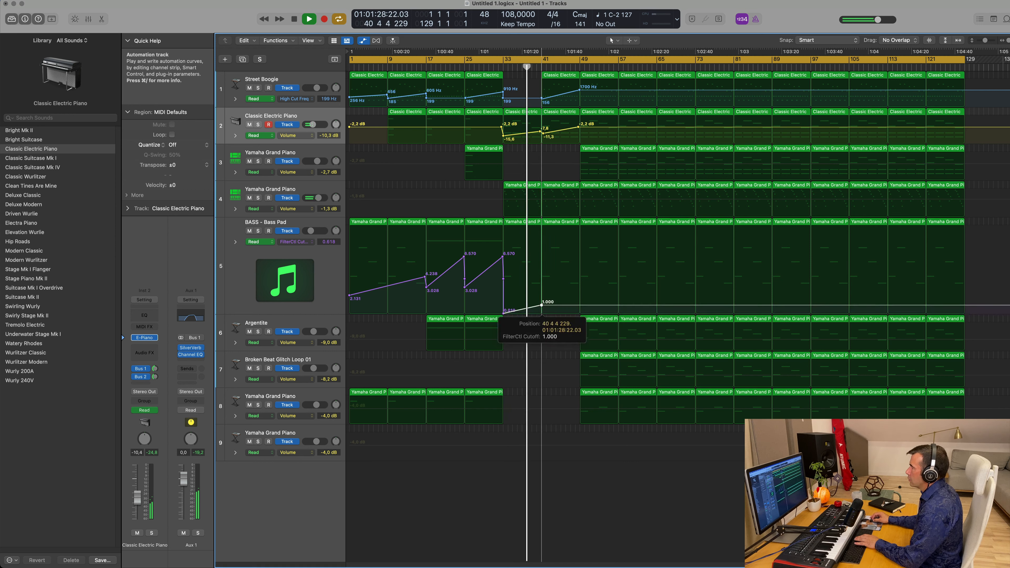
left_click_drag(542, 305, 542, 293)
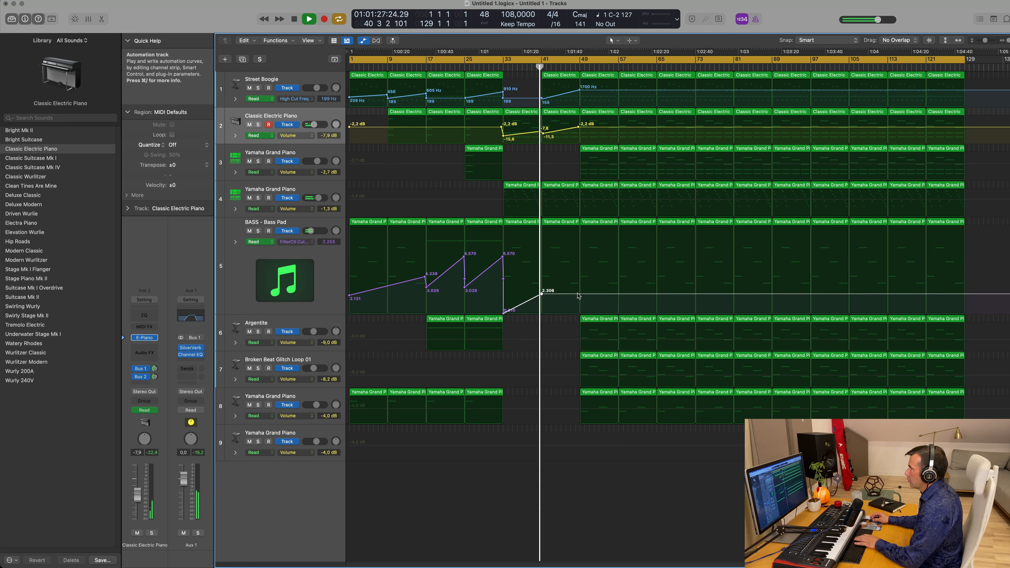
left_click_drag(578, 294, 579, 262)
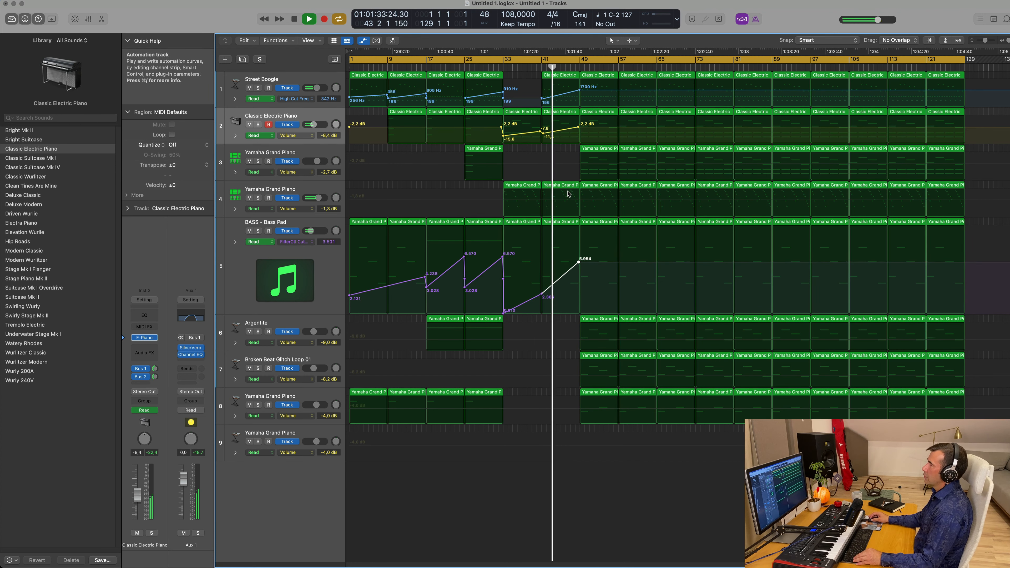
At bar 49, drop Street Boogie's high cut frequency automation to 258 Hz and BASS - Bass Pad's filter cutoff to 2.982
left_click(579, 91)
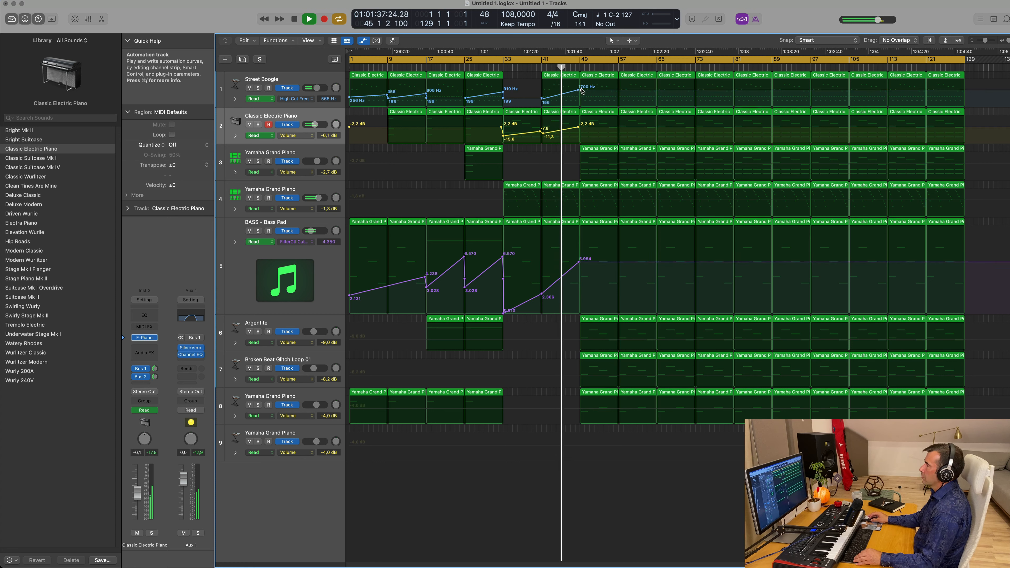
left_click_drag(581, 90, 581, 97)
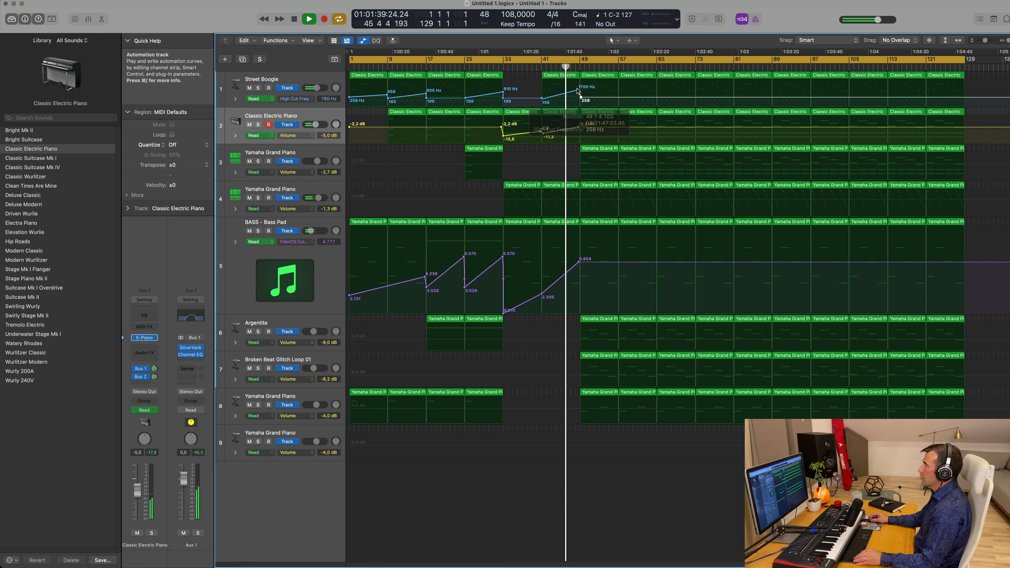
left_click(578, 90)
left_click(582, 99)
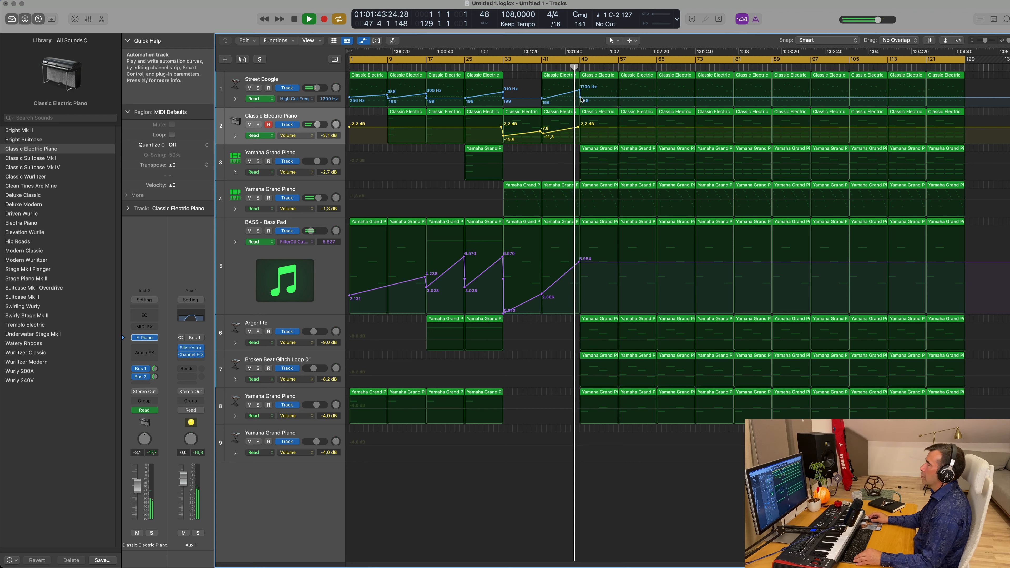
left_click_drag(581, 262, 581, 288)
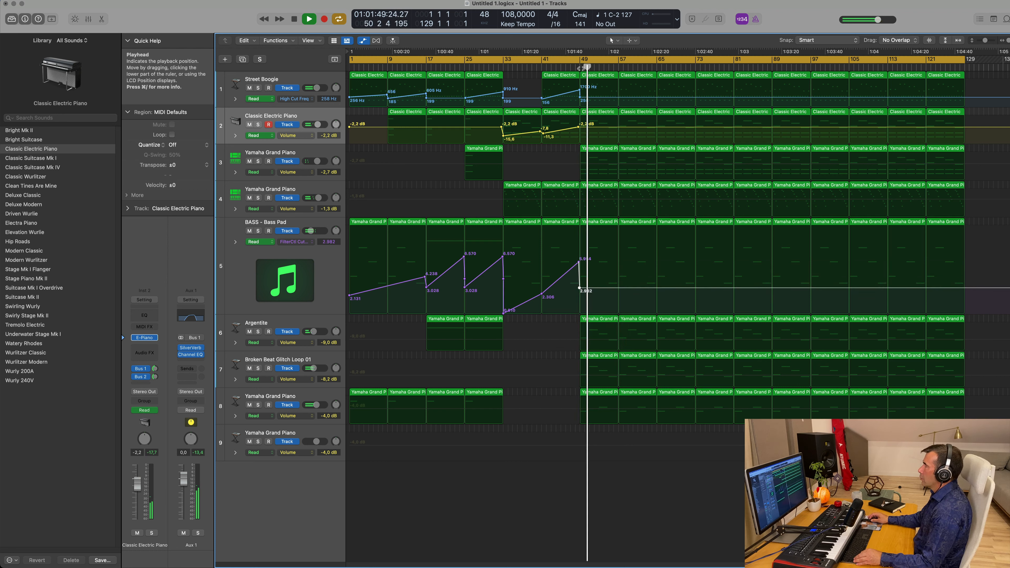
Replay from just before bar 49 and delete track 4's Yamaha Grand Piano regions at bars 49 and 57
left_click(569, 67)
left_click(603, 186)
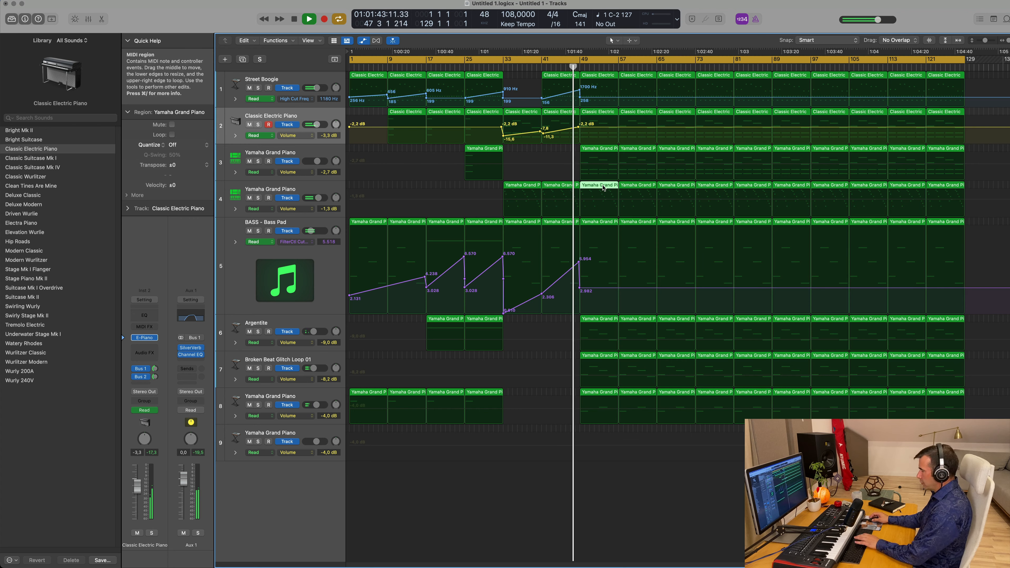
key("Delete")
key("Delete")
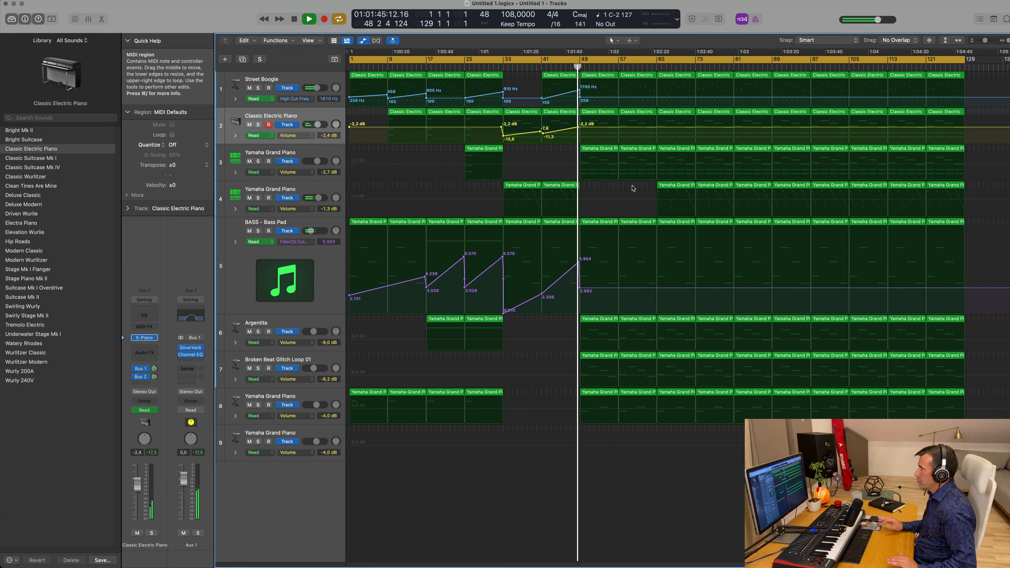